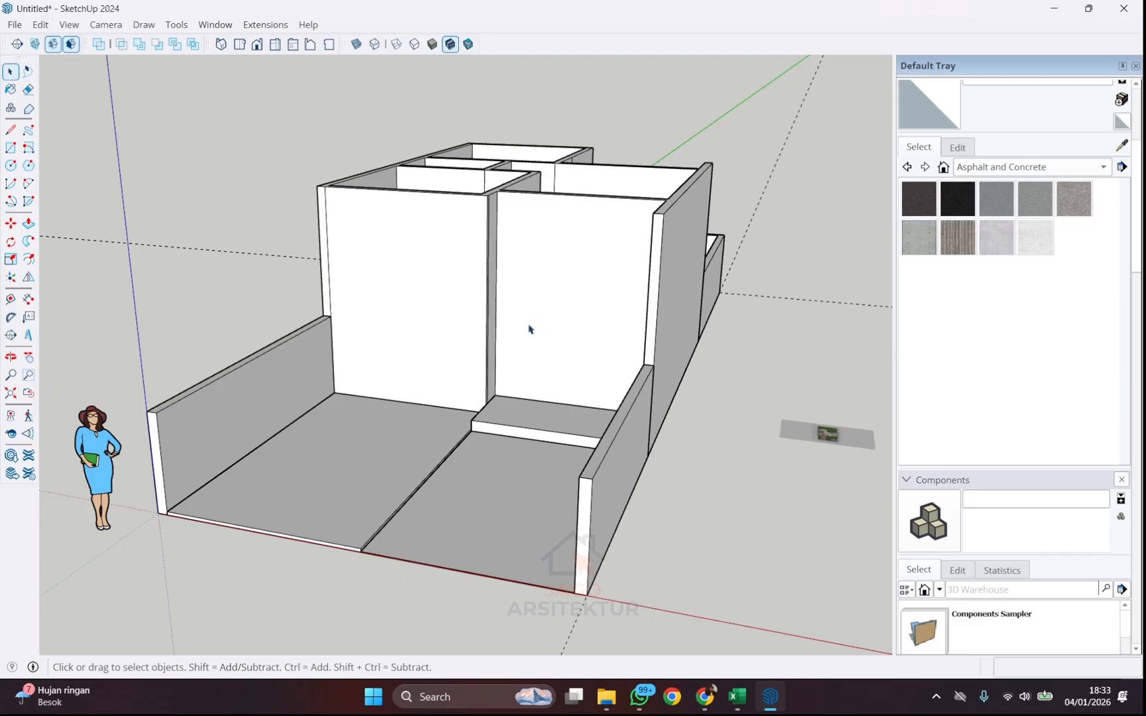
- Examine the house model's walls and rooms from the front and the back
middle_click_drag(524, 318, 567, 358)
scroll(570, 358, "down", 2)
scroll(501, 368, "up", 2)
scroll(502, 367, "up", 1)
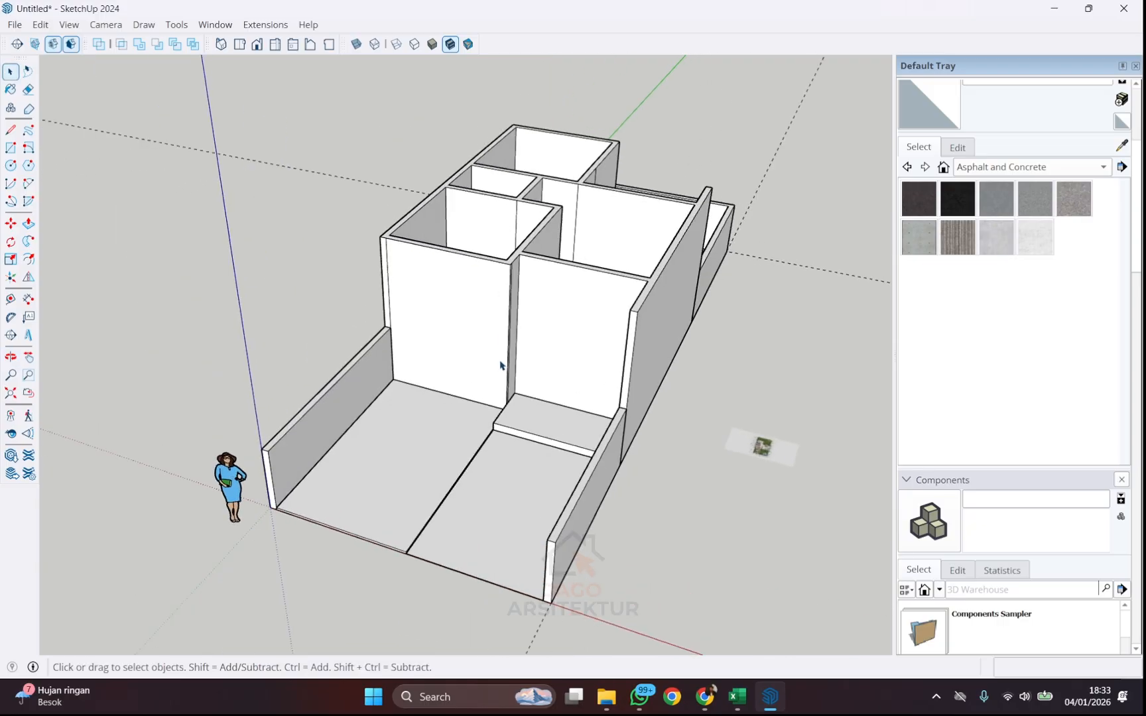
scroll(542, 309, "down", 3)
middle_click_drag(543, 312, 391, 355)
scroll(491, 360, "up", 3)
middle_click_drag(491, 360, 674, 363)
scroll(503, 383, "up", 3)
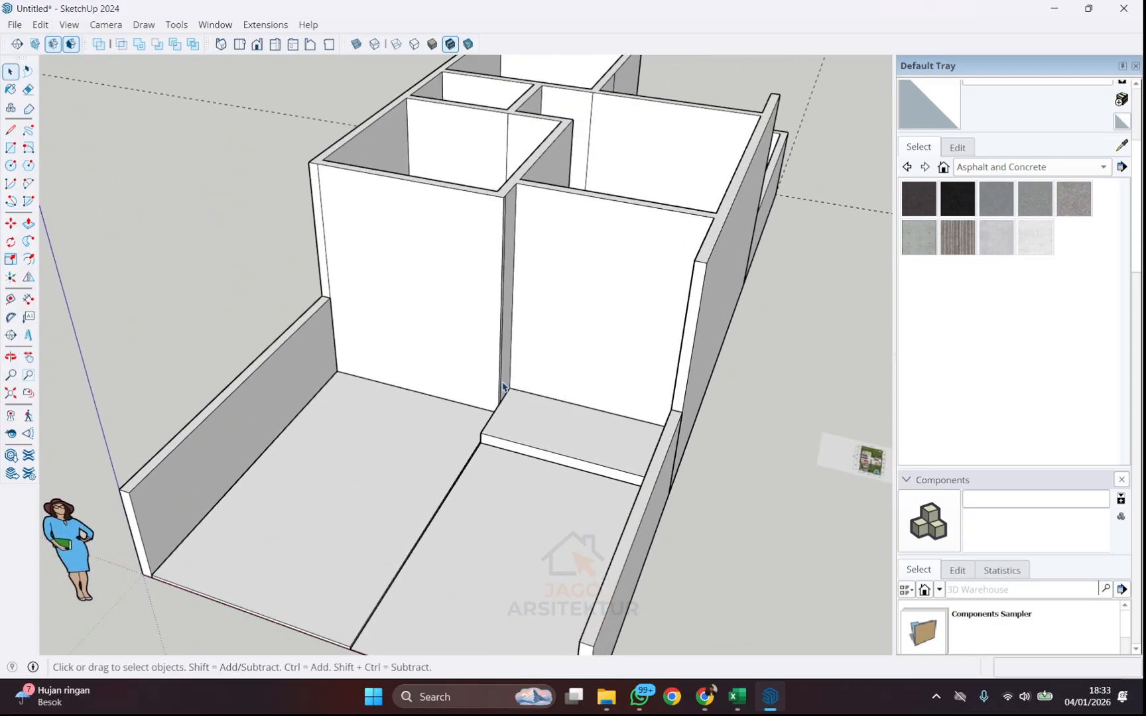
middle_click_drag(518, 264, 292, 265)
middle_click_drag(602, 254, 194, 291)
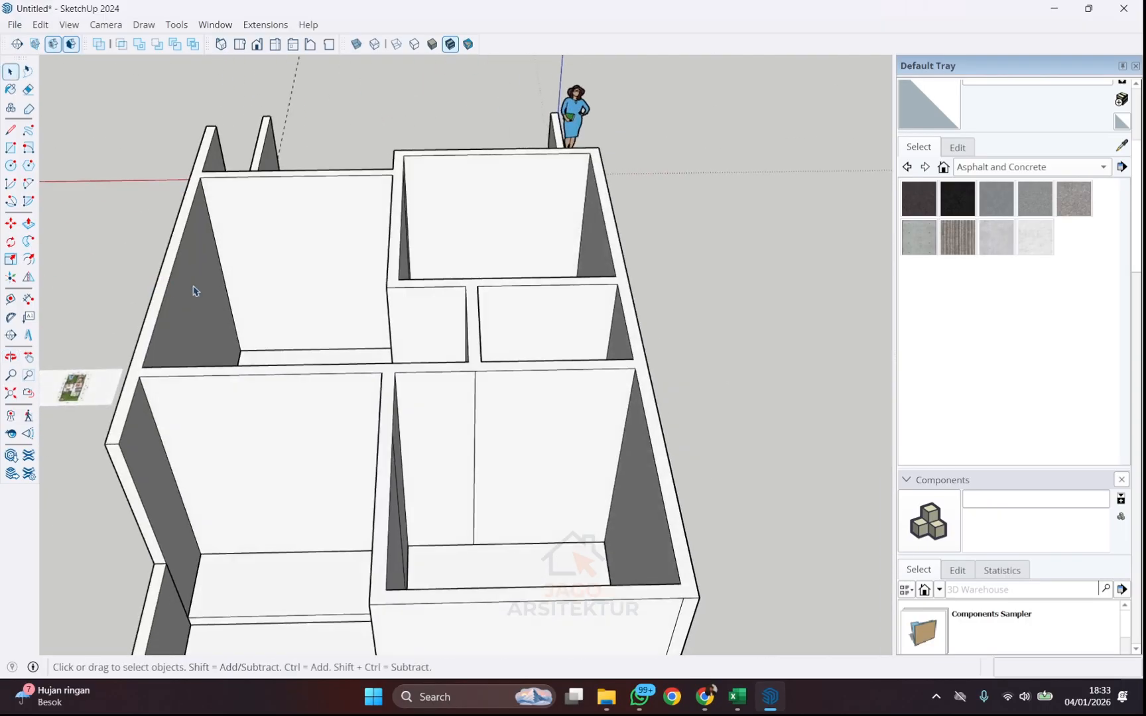
scroll(538, 364, "down", 3)
scroll(296, 303, "up", 3)
middle_click_drag(296, 305, 372, 314)
scroll(524, 330, "up", 2)
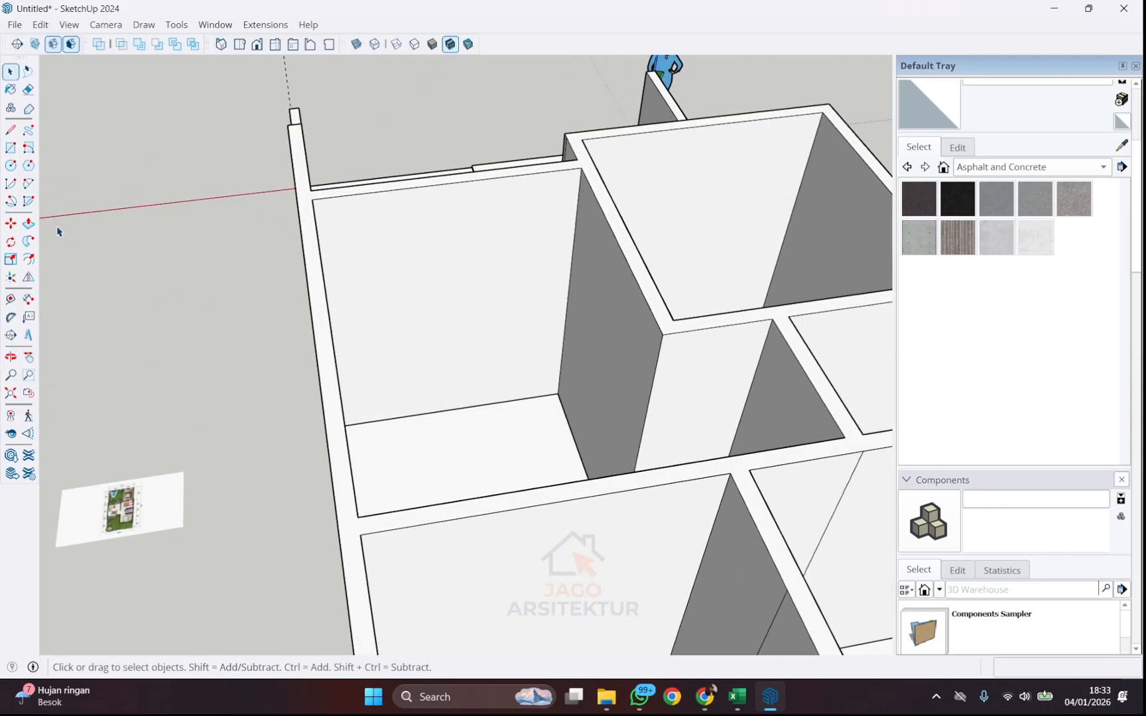
- Open the wall group for editing and draw a 900 × 2100 mm door rectangle at floor level in the inner corner of the front room's front wall
scroll(525, 262, "down", 3)
middle_click_drag(524, 320, 618, 227)
scroll(500, 236, "up", 6)
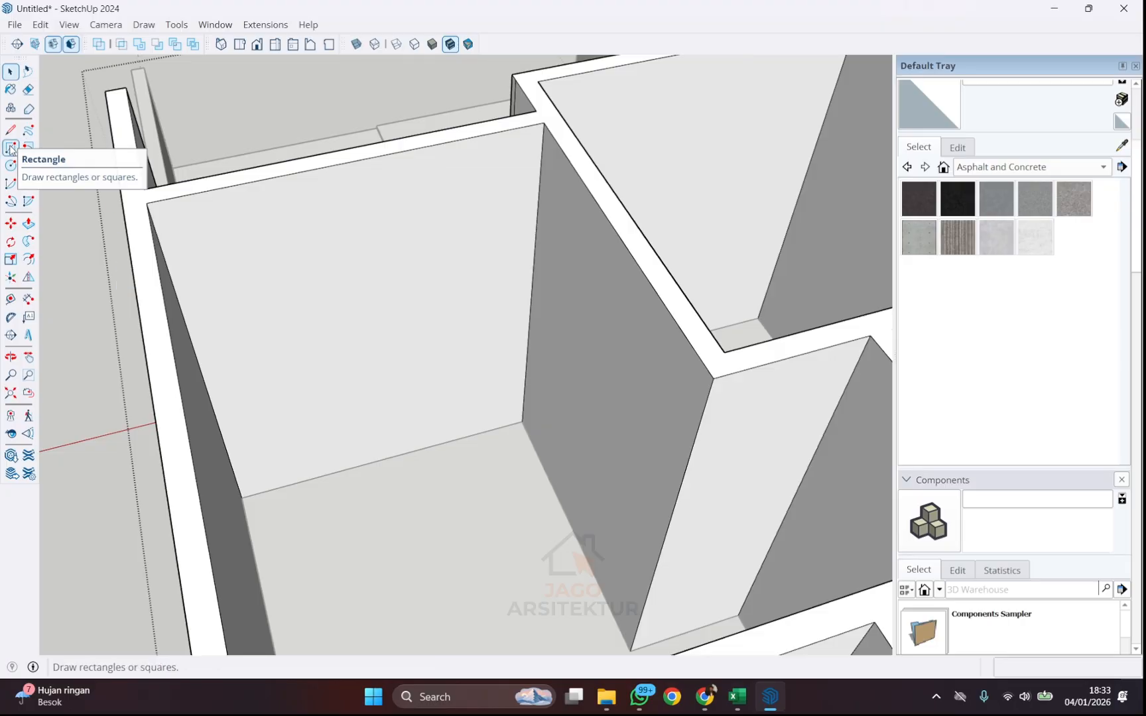
left_click(11, 148)
scroll(351, 265, "down", 1)
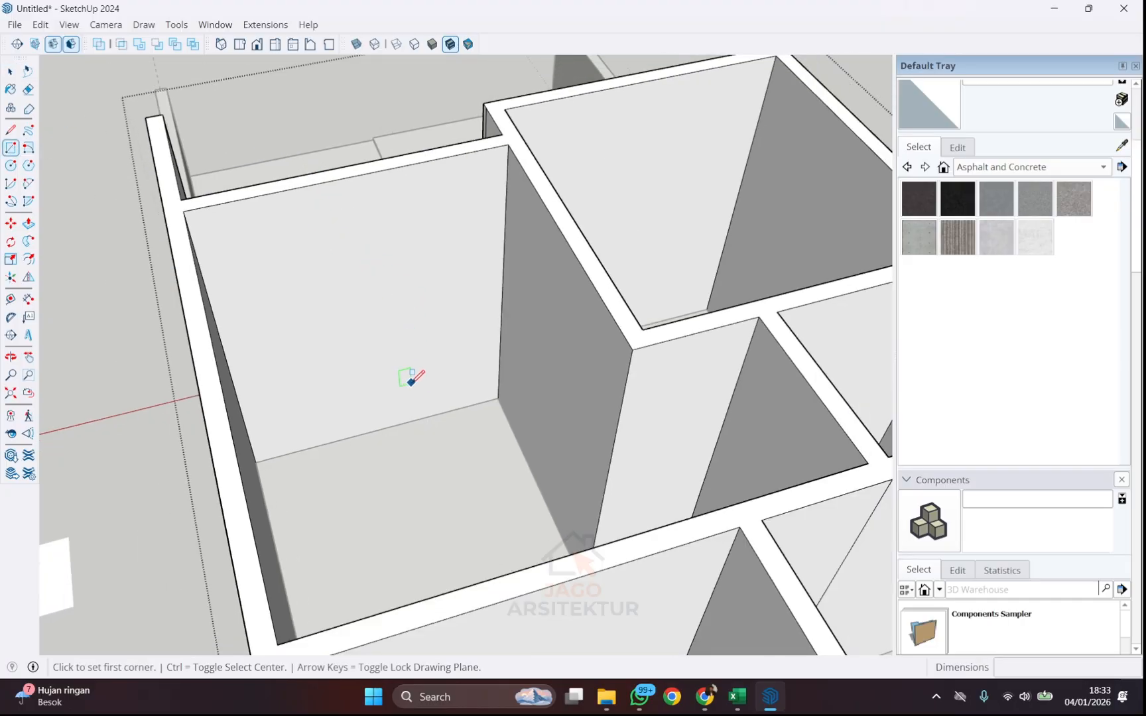
middle_click_drag(475, 415, 493, 371)
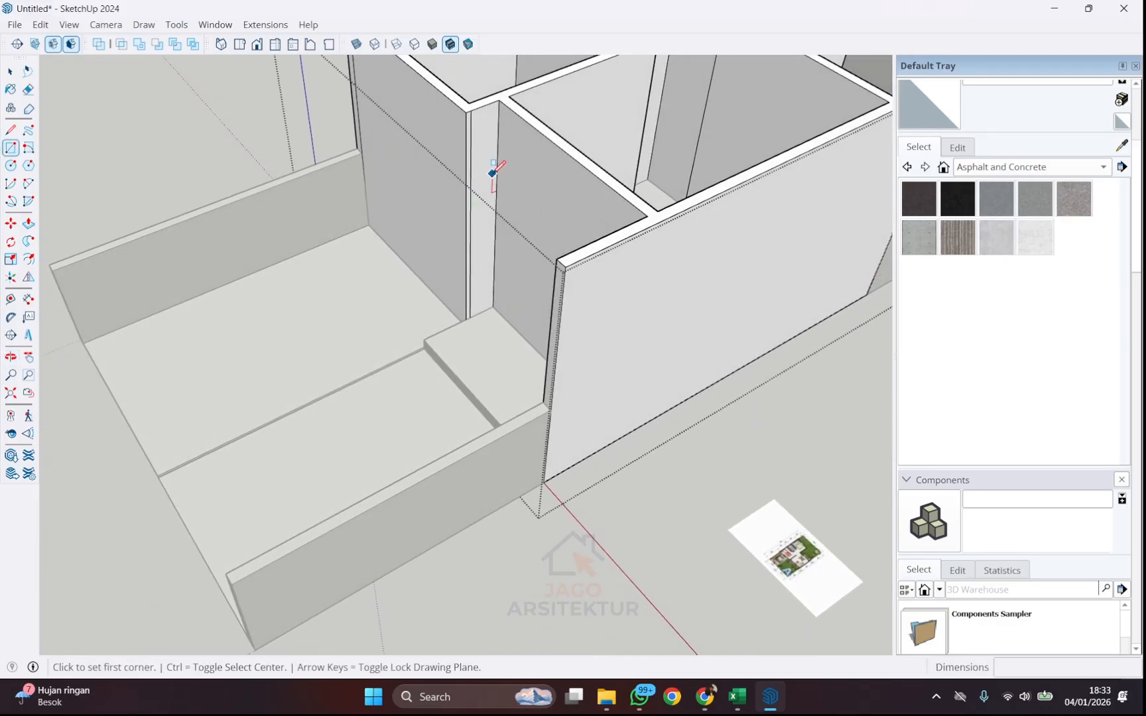
middle_click_drag(493, 173, 439, 409)
scroll(480, 384, "up", 3)
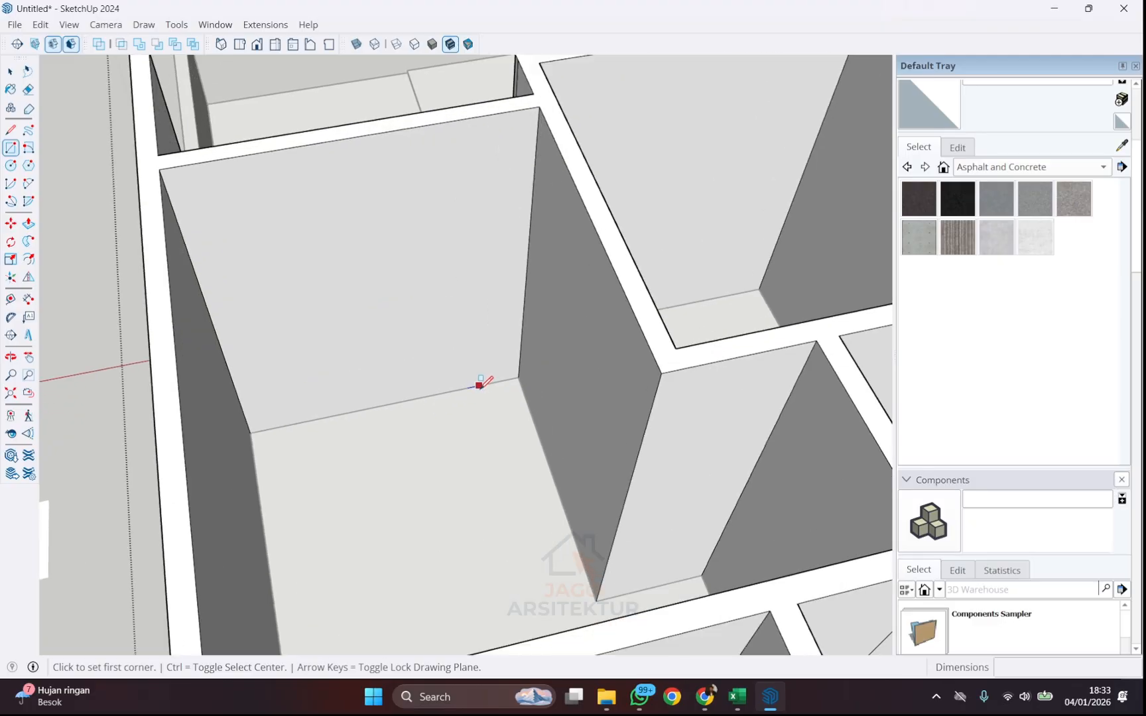
left_click(518, 377)
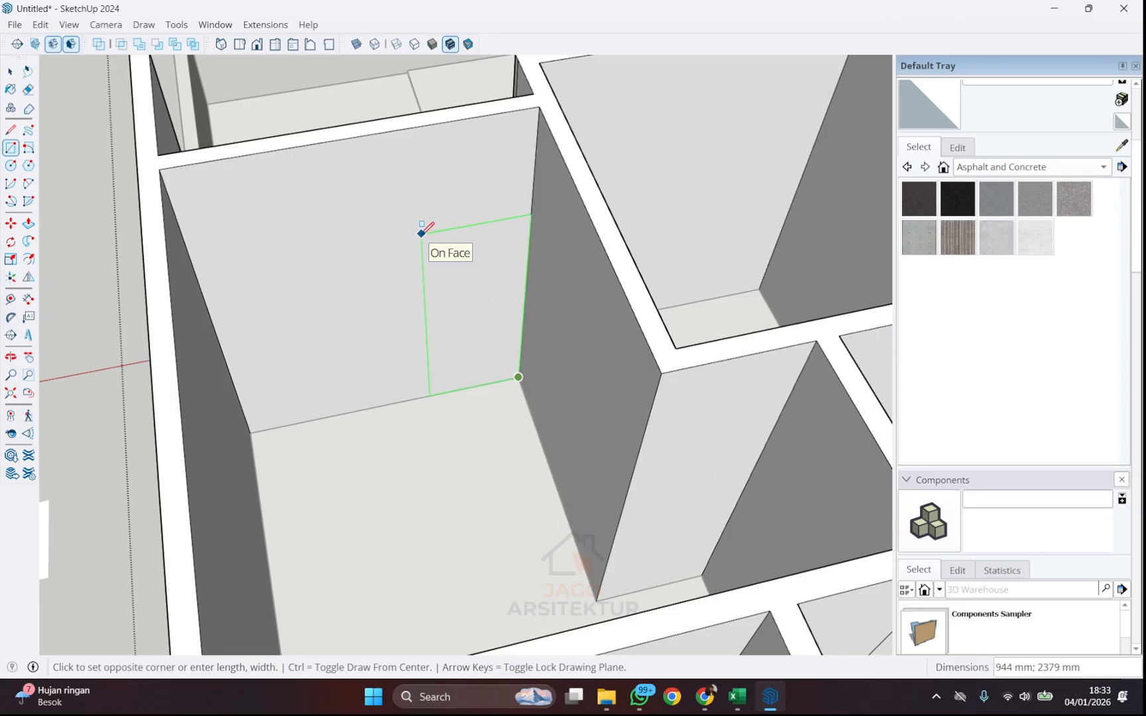
type("900")
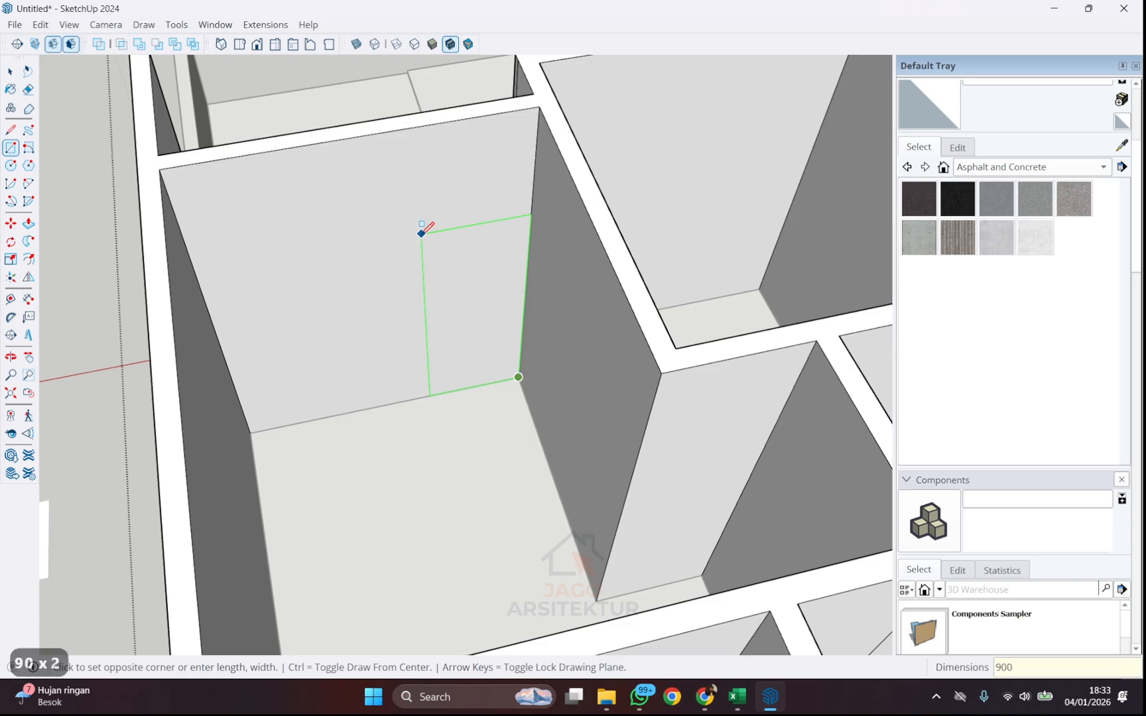
type(";")
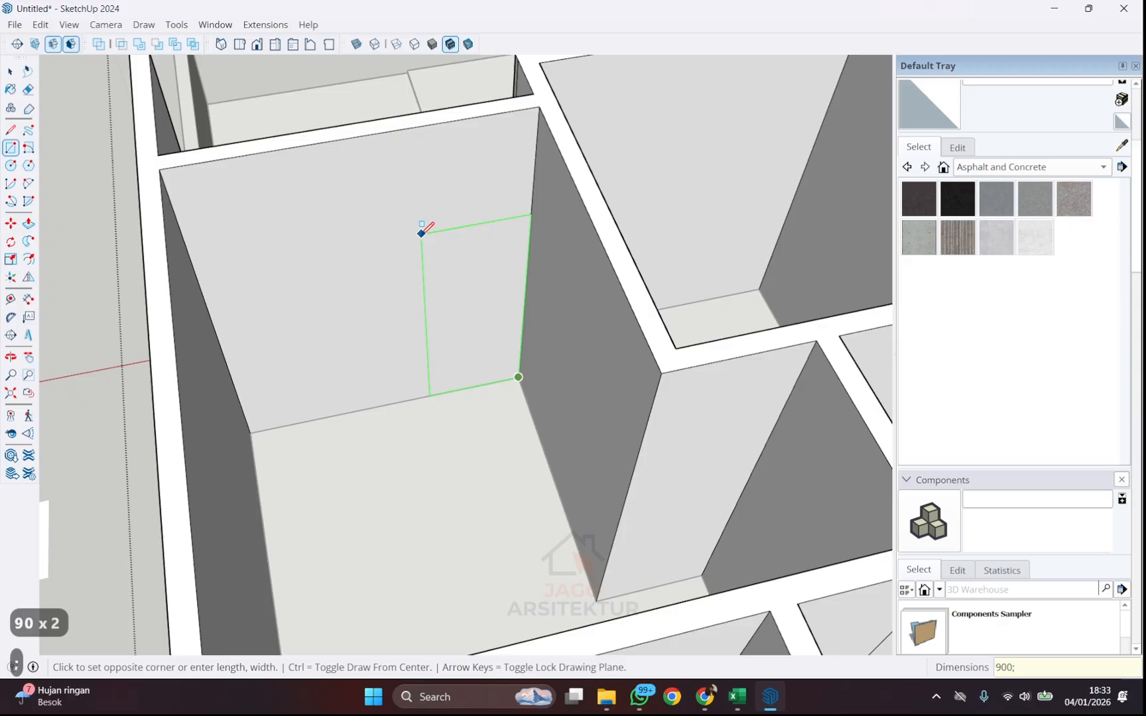
type("2100")
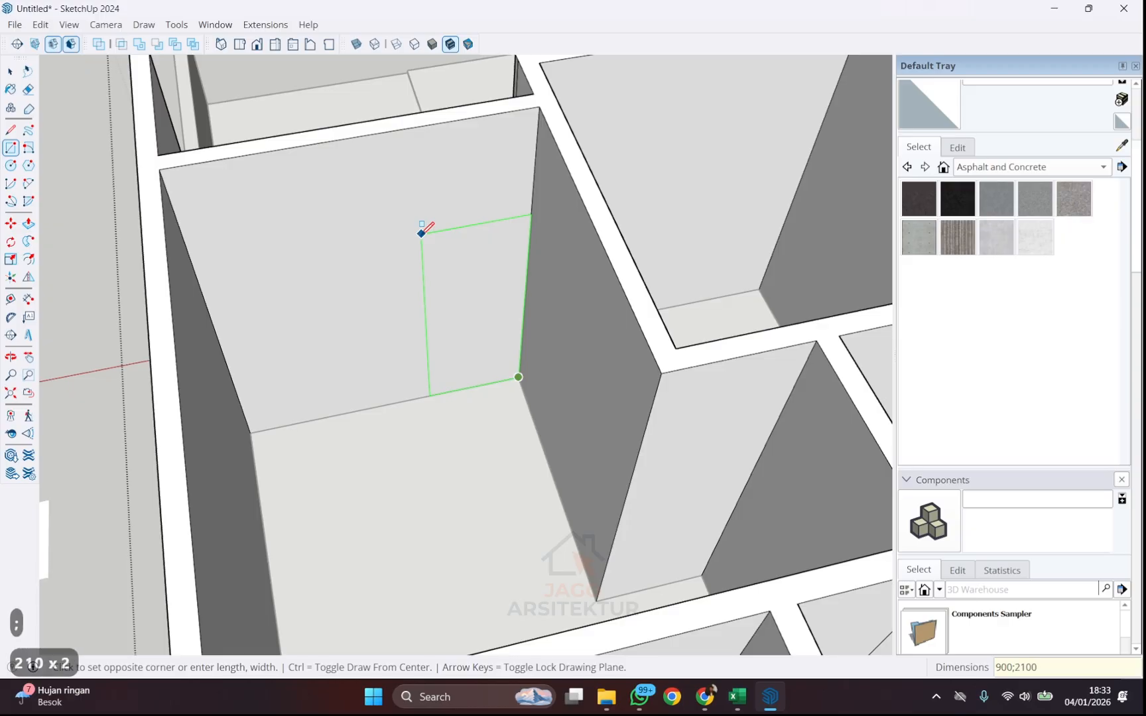
key("Return")
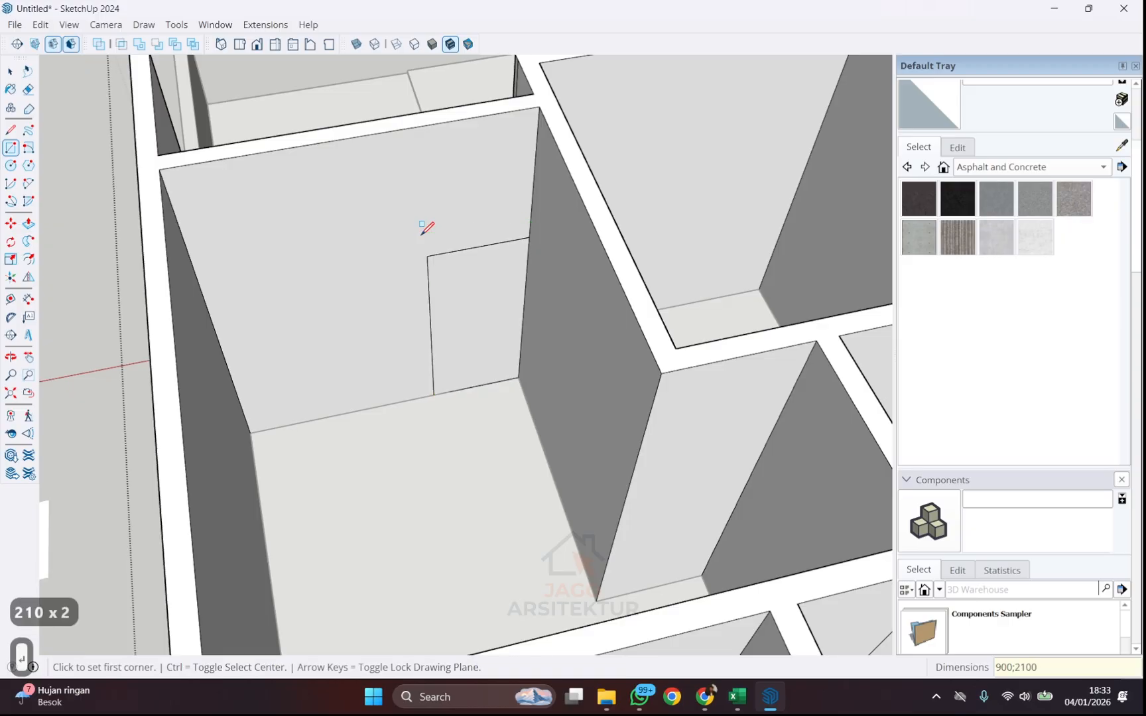
- Examine the door rectangle on the front wall and the layout of the surrounding rooms
scroll(452, 296, "up", 2)
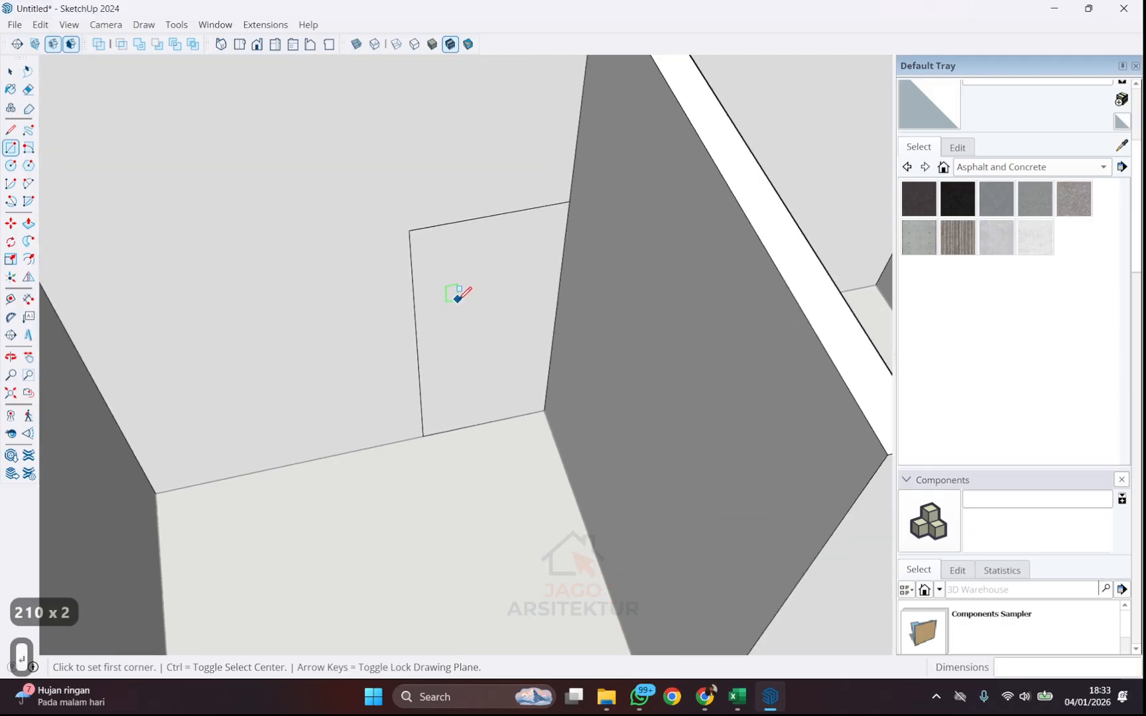
scroll(409, 192, "down", 3)
scroll(418, 265, "down", 3)
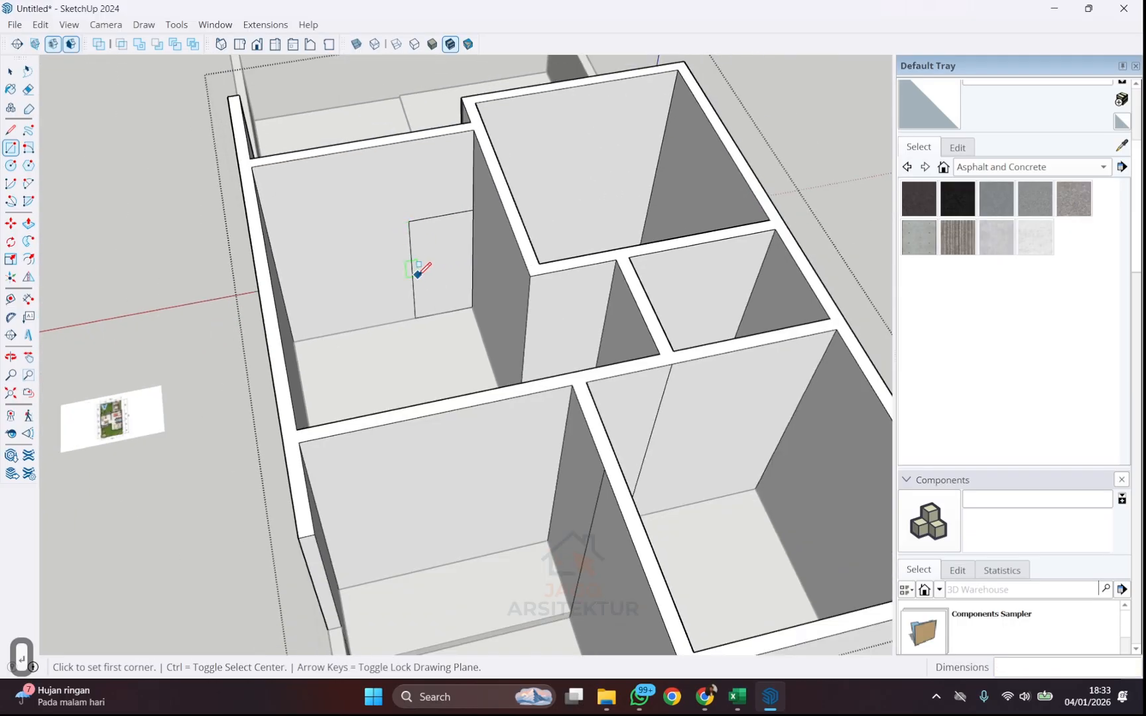
middle_click_drag(423, 268, 439, 281)
scroll(436, 265, "up", 4)
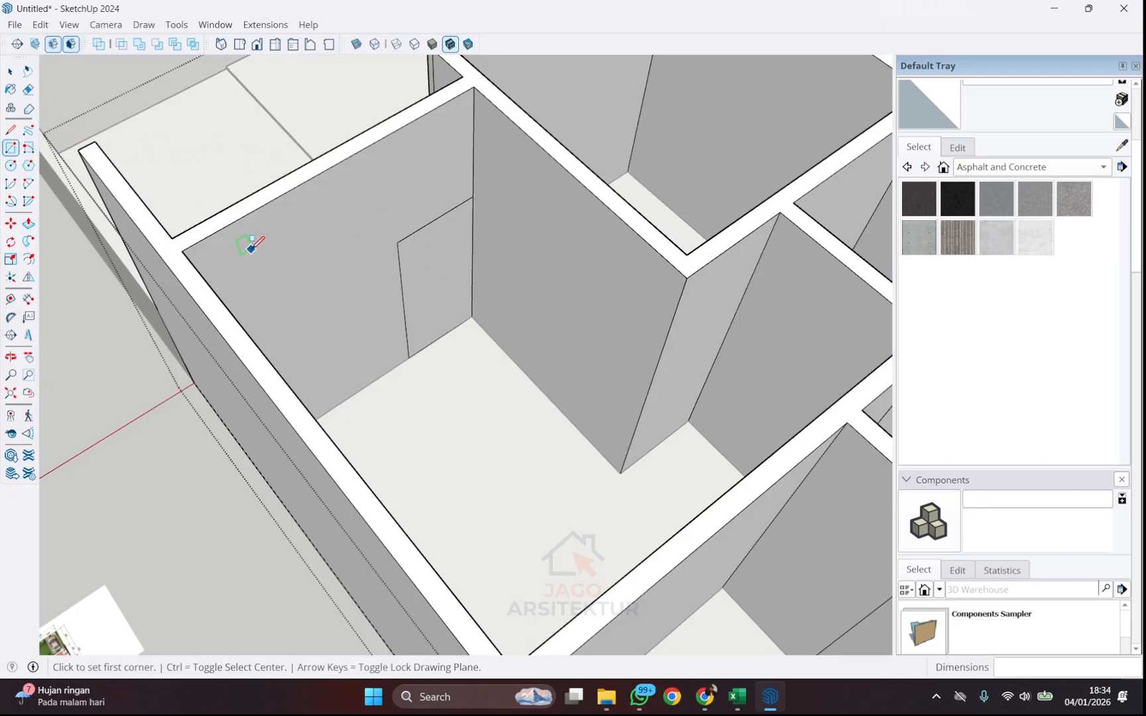
scroll(524, 363, "down", 3)
mouse_move(525, 363)
middle_mouse_down()
mouse_move(504, 350)
mouse_move(854, 434)
mouse_move(341, 299)
mouse_move(166, 312)
mouse_move(285, 337)
middle_mouse_up()
key("r")
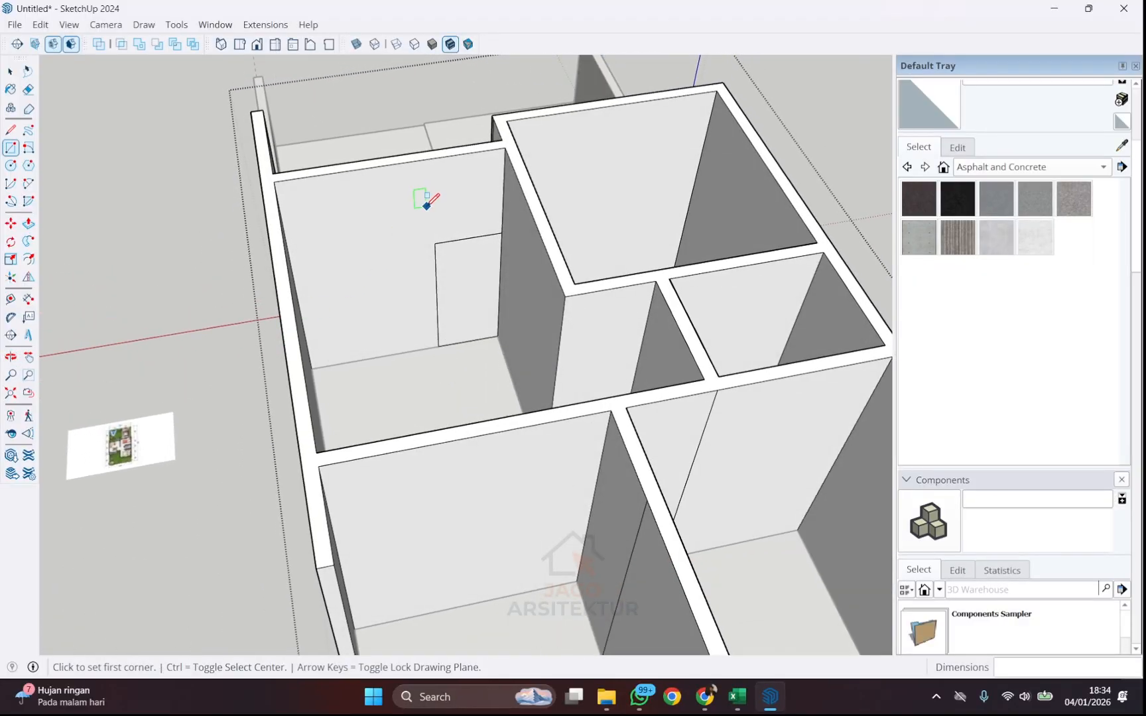
scroll(405, 213, "up", 1)
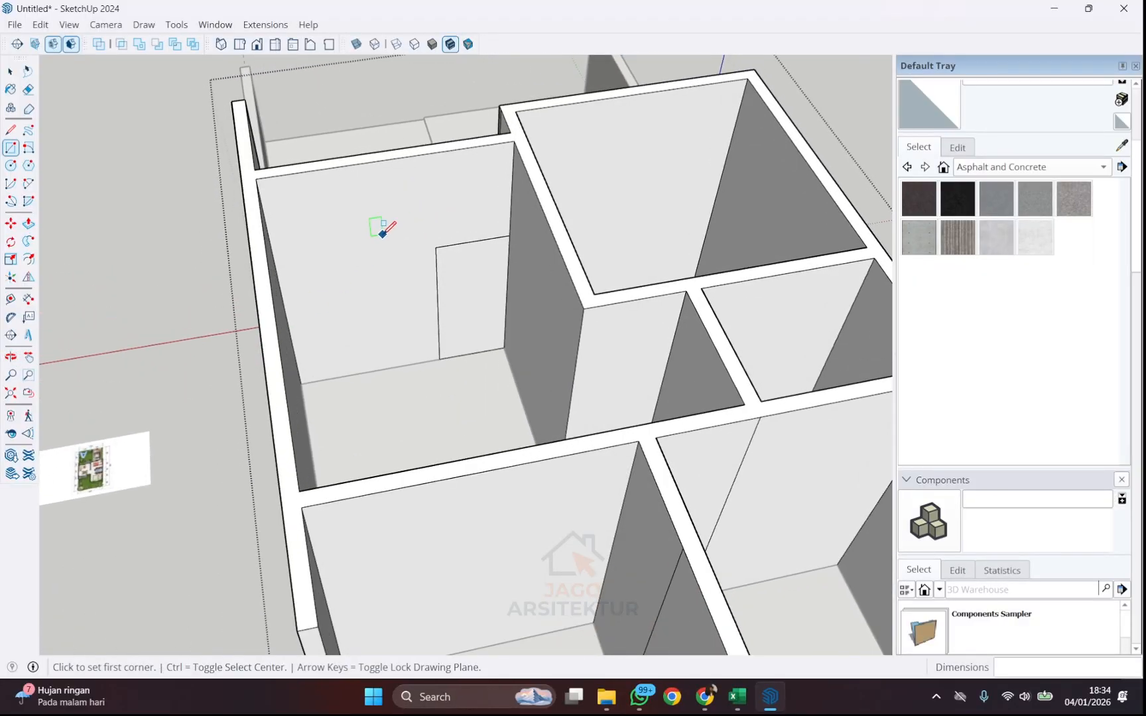
left_click(11, 224)
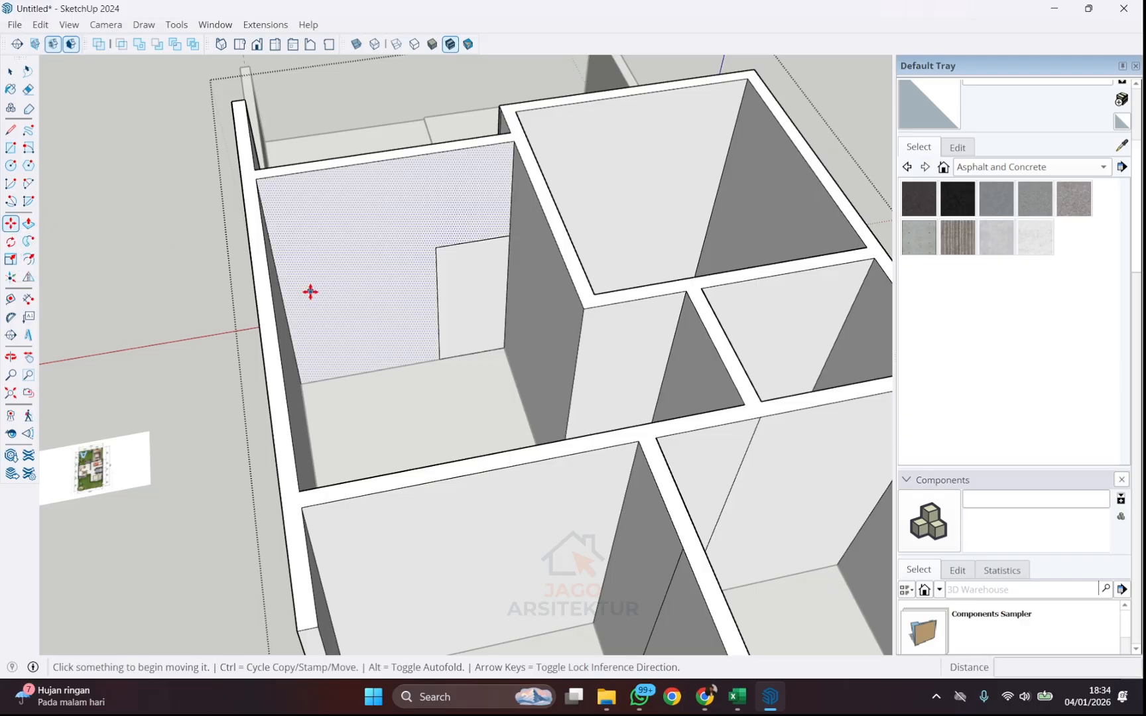
key("space")
key("m")
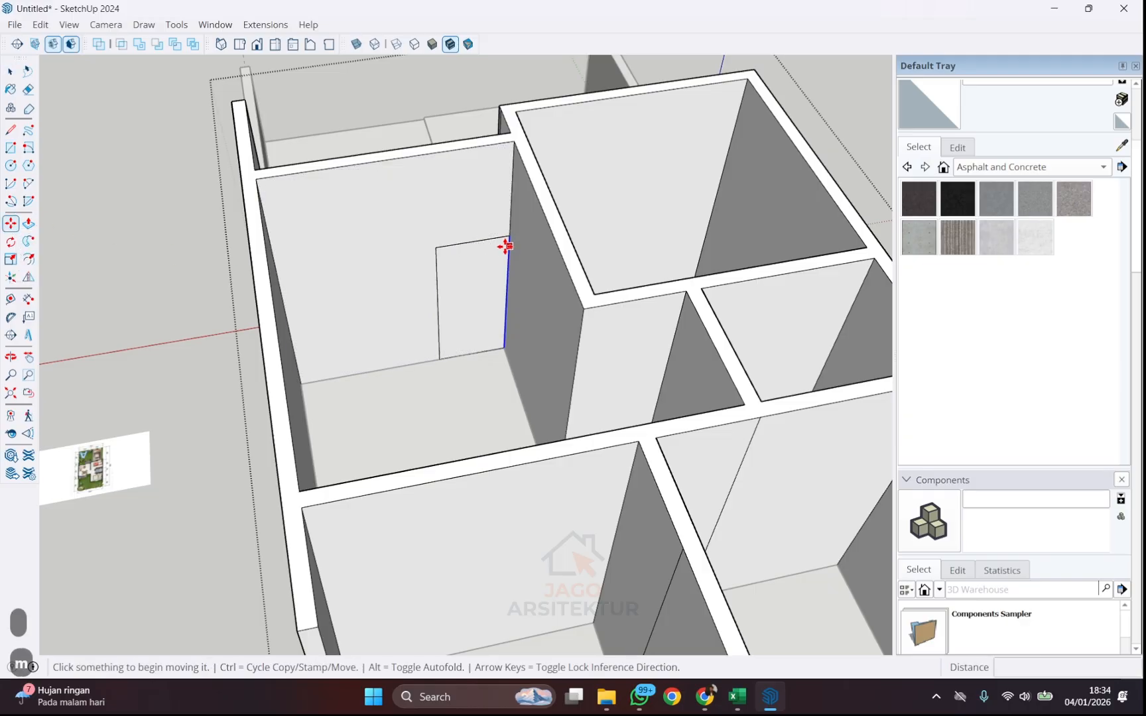
key("space")
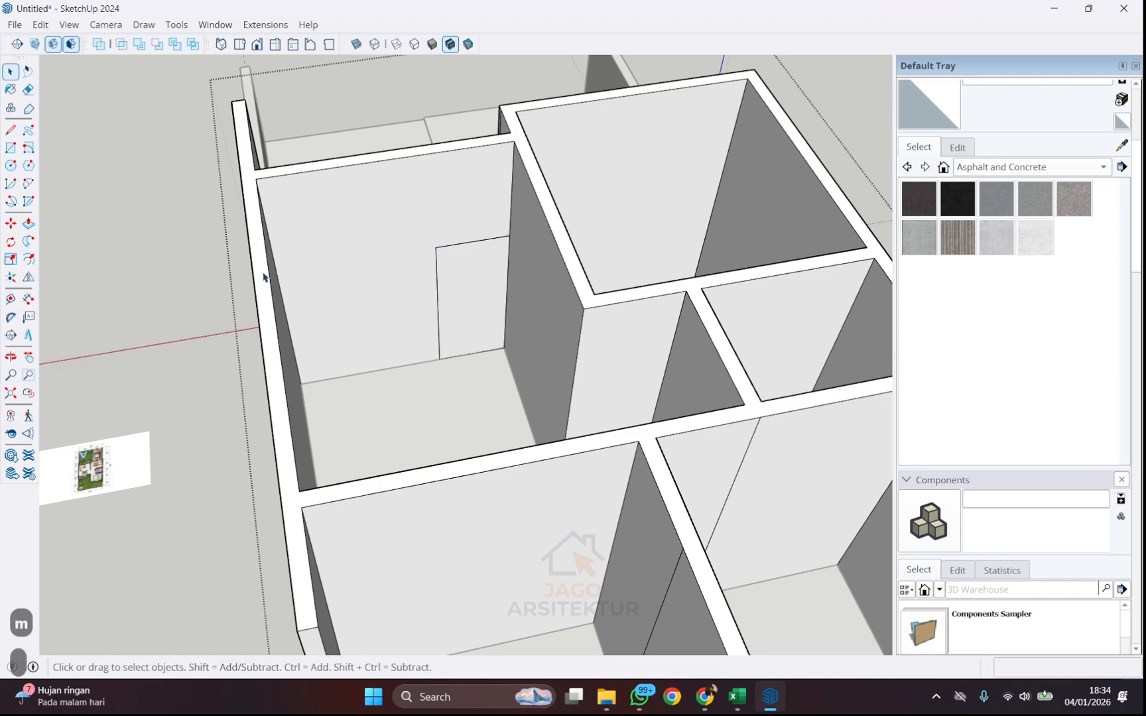
- Copy the door rectangle by its upper corner about 3850 mm along the green axis onto the facing wall, and close the wall group
left_click(470, 293)
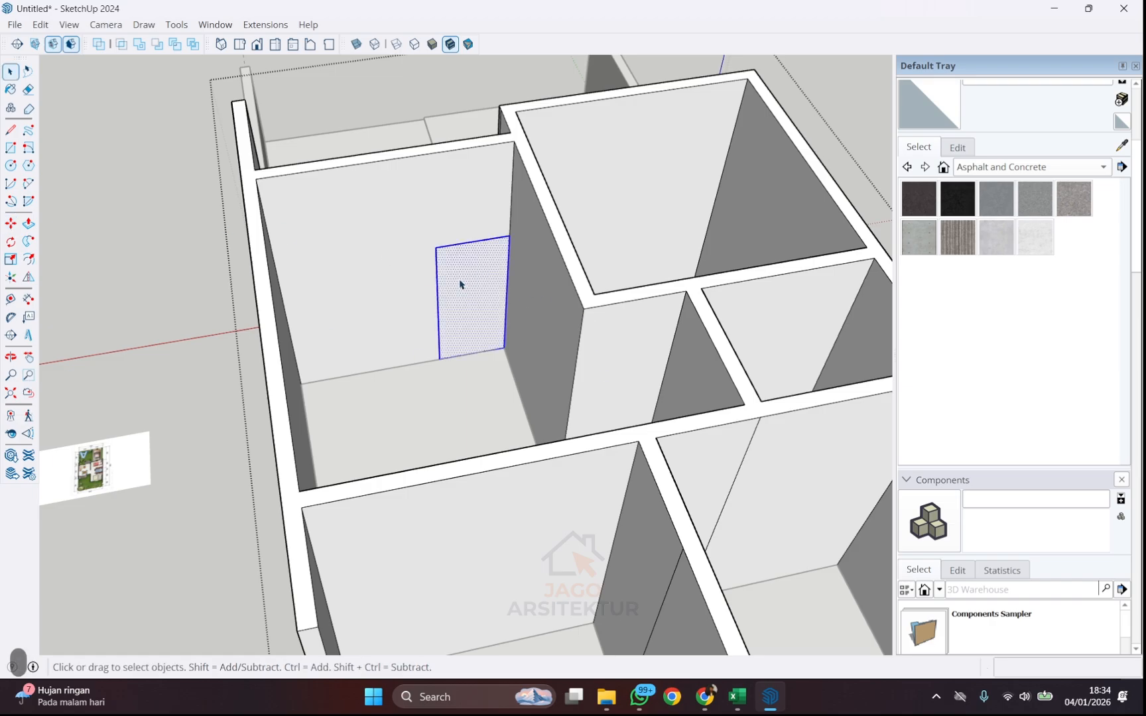
scroll(465, 285, "up", 3)
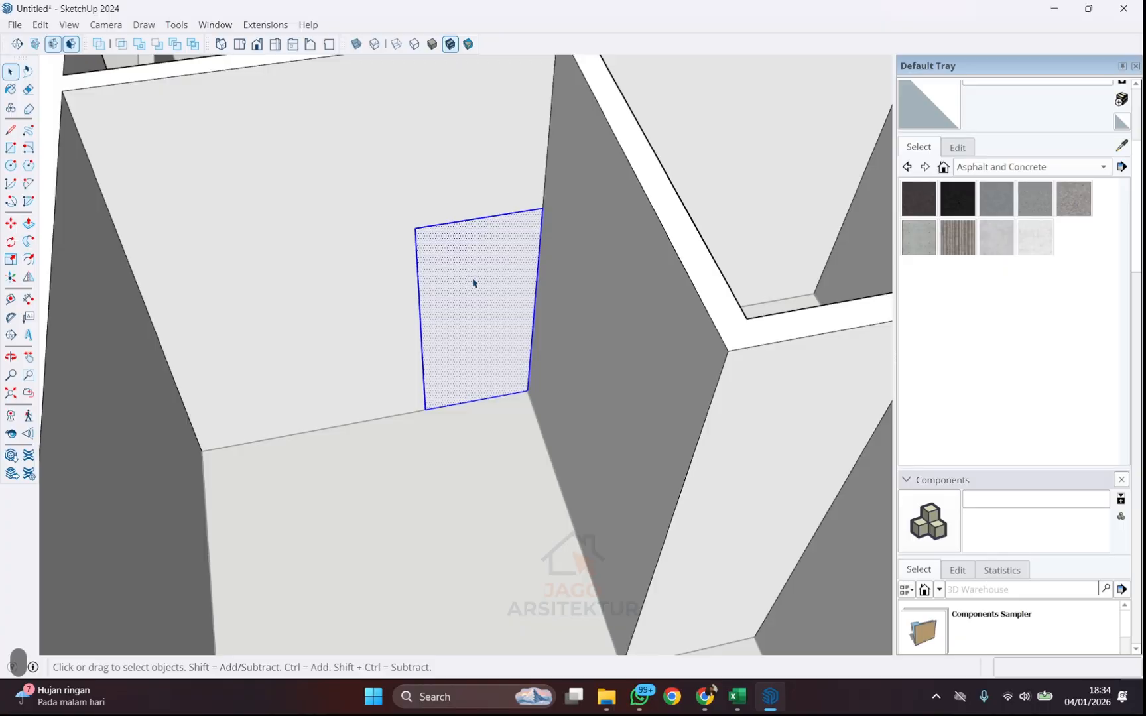
left_click(15, 225)
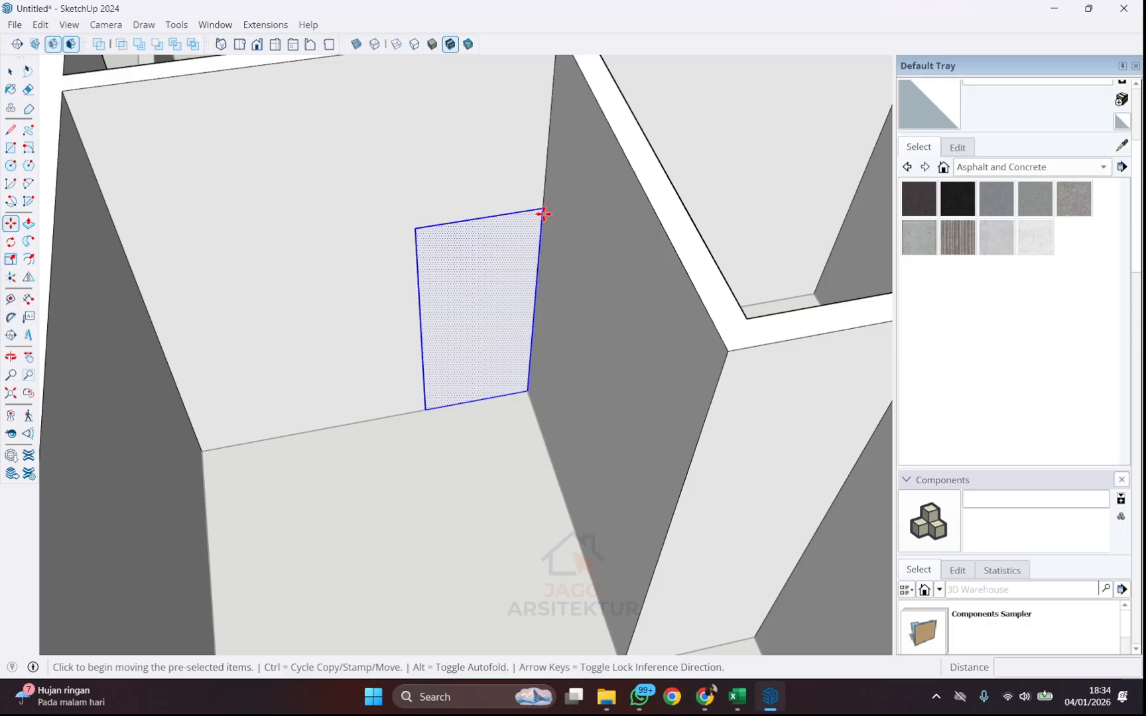
left_click(543, 209)
scroll(543, 212, "down", 3)
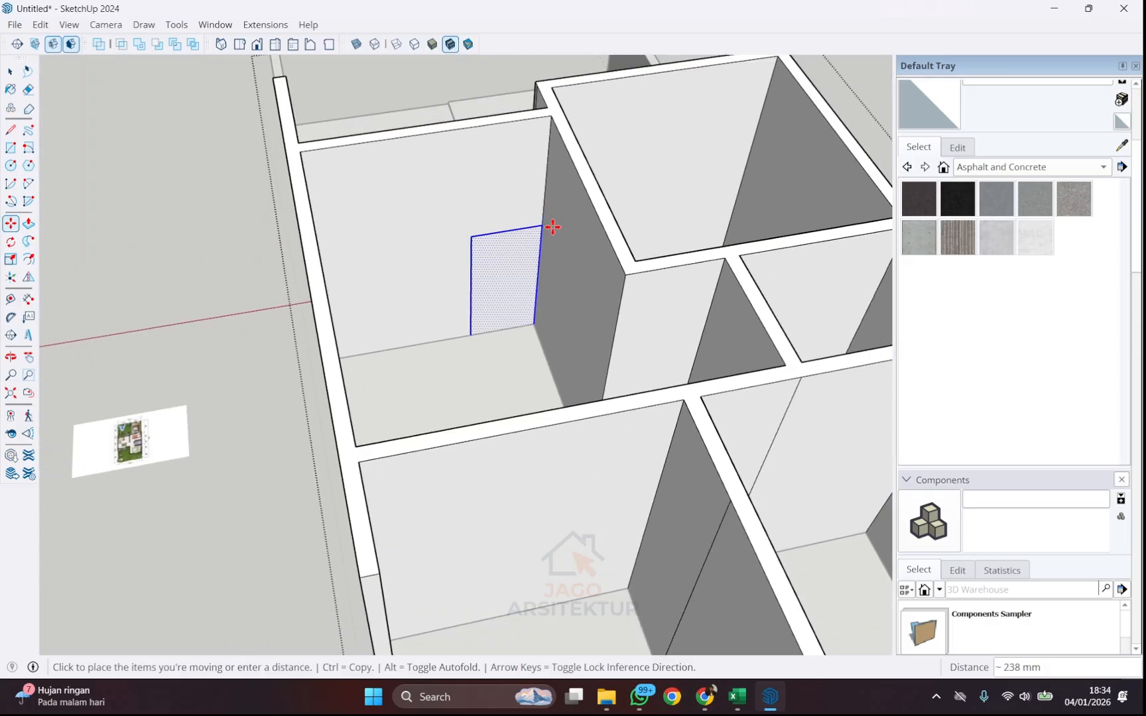
scroll(552, 226, "down", 1)
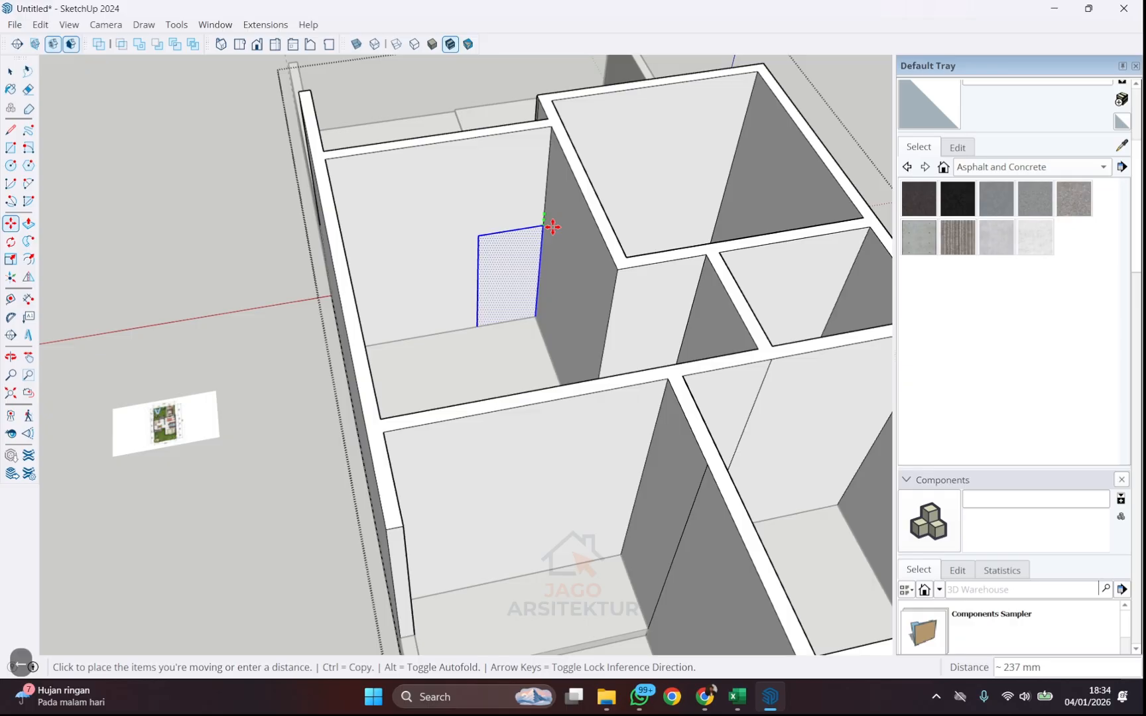
scroll(556, 239, "down", 2)
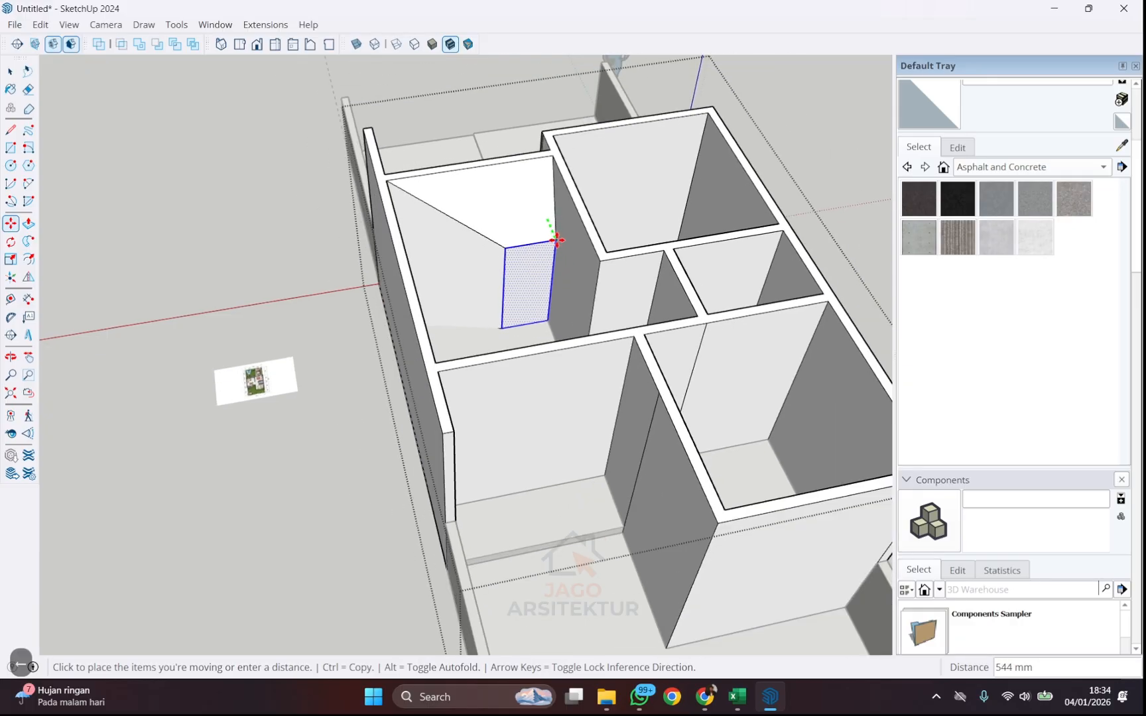
scroll(556, 239, "down", 3)
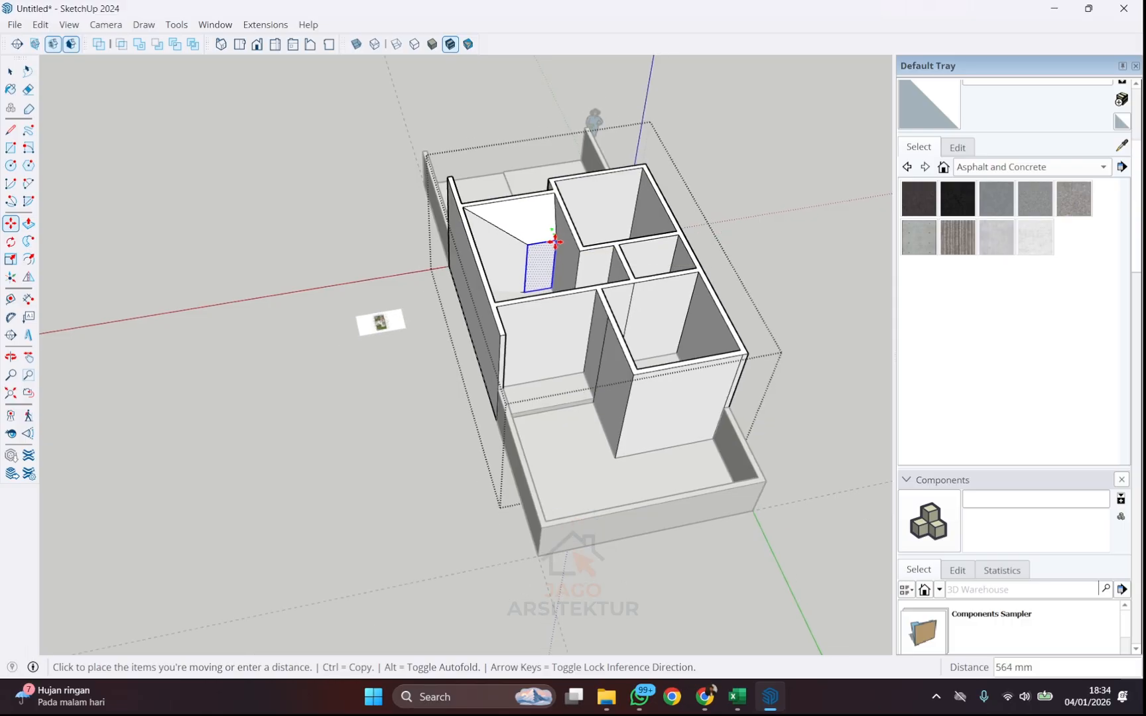
scroll(555, 242, "up", 6)
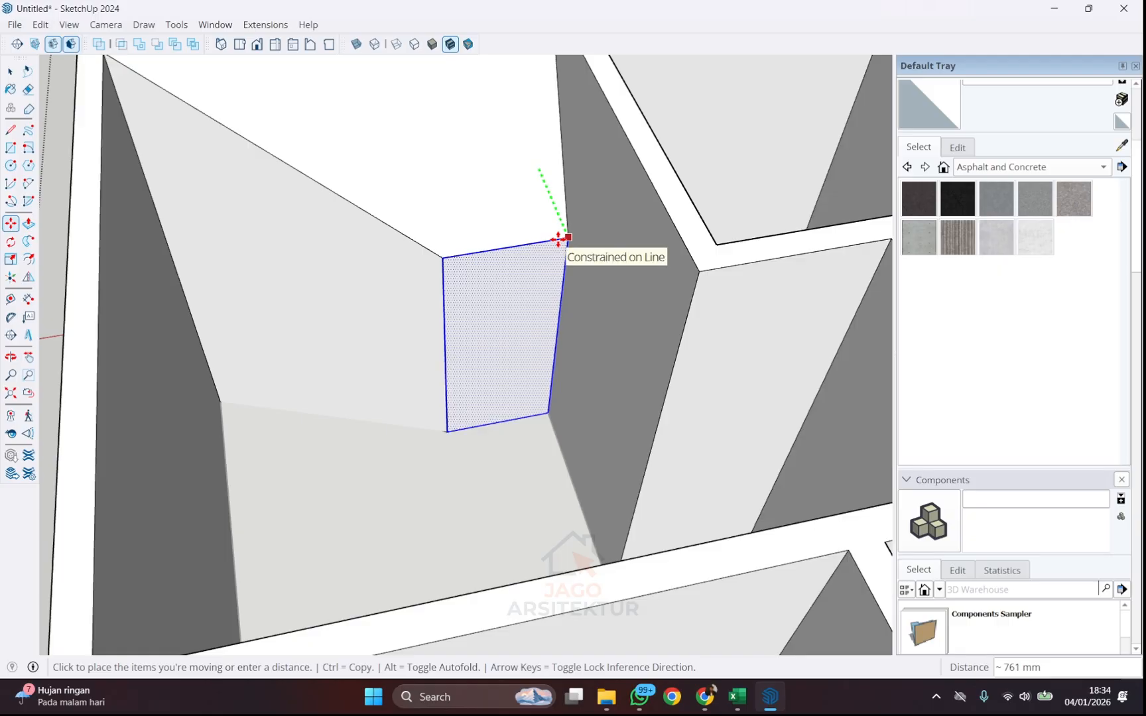
key("ctrl")
scroll(562, 242, "down", 5)
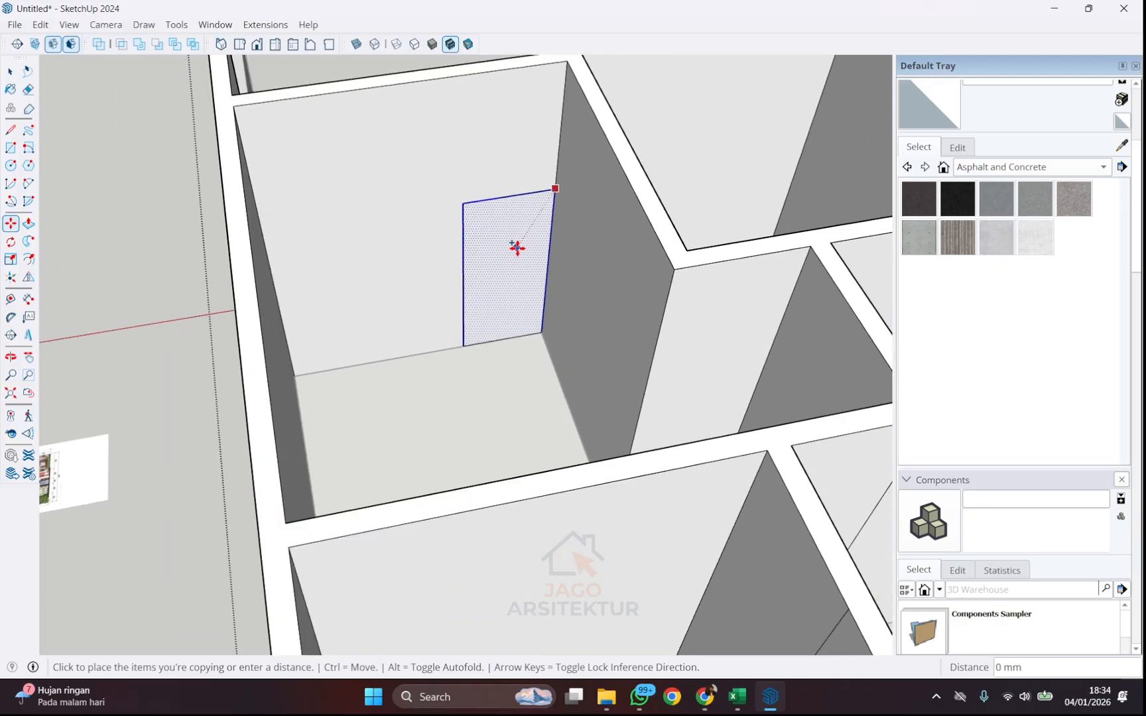
middle_click_drag(517, 248, 743, 271)
scroll(586, 260, "down", 3)
middle_click_drag(583, 259, 735, 255)
scroll(604, 229, "down", 2)
scroll(643, 207, "up", 2)
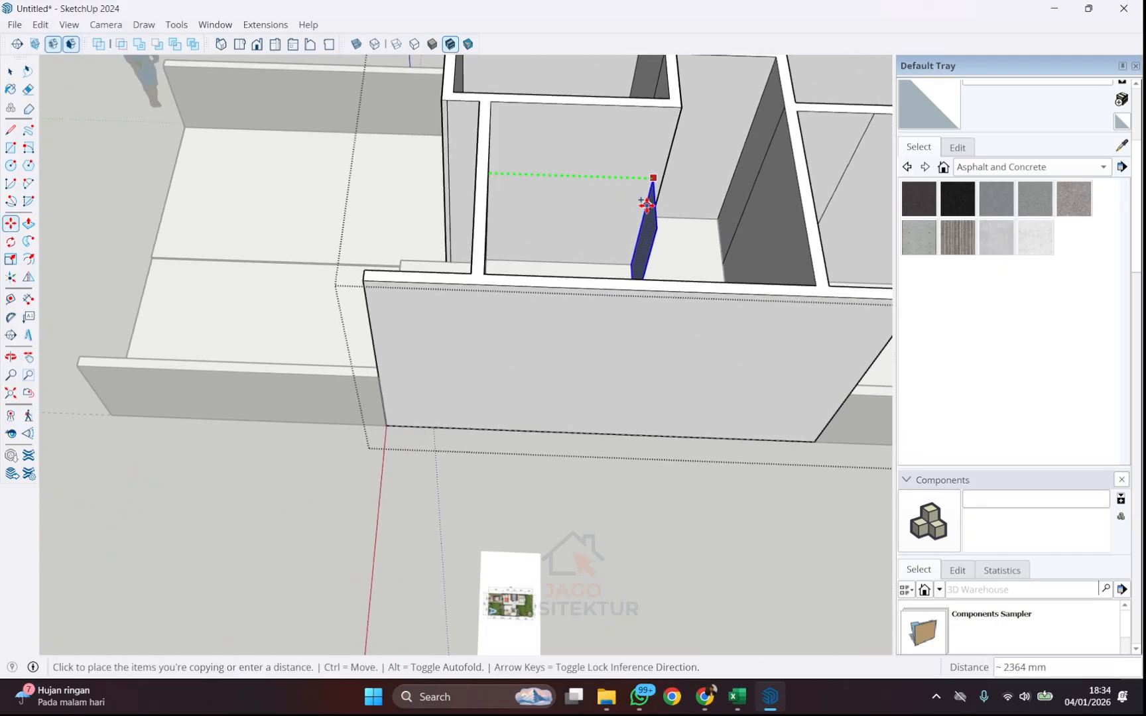
scroll(507, 171, "up", 3)
scroll(435, 203, "down", 3)
scroll(456, 226, "up", 3)
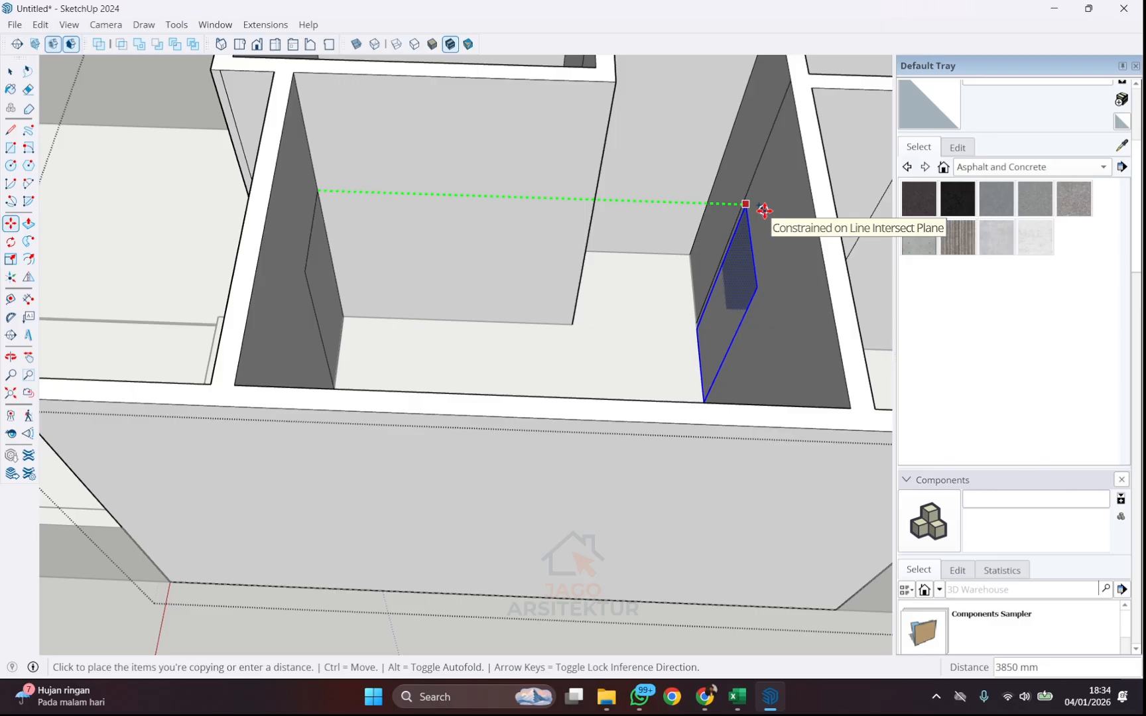
left_click(764, 210)
scroll(622, 356, "down", 3)
middle_click_drag(621, 355, 794, 281)
left_click(800, 344)
- Push the door rectangle on the front room's front wall 150 mm through the wall to cut the opening
middle_click_drag(652, 257, 366, 230)
middle_click_drag(716, 279, 435, 453)
scroll(428, 327, "up", 2)
scroll(417, 284, "down", 3)
middle_click_drag(417, 284, 330, 253)
scroll(330, 254, "up", 2)
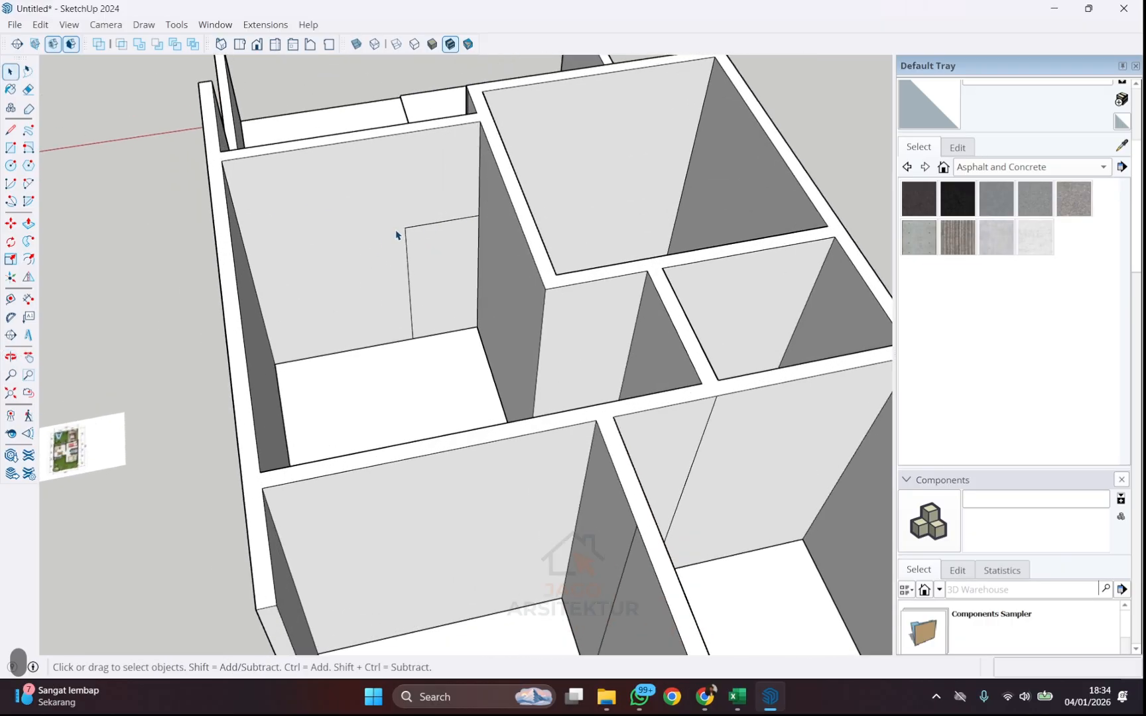
scroll(396, 236, "up", 5)
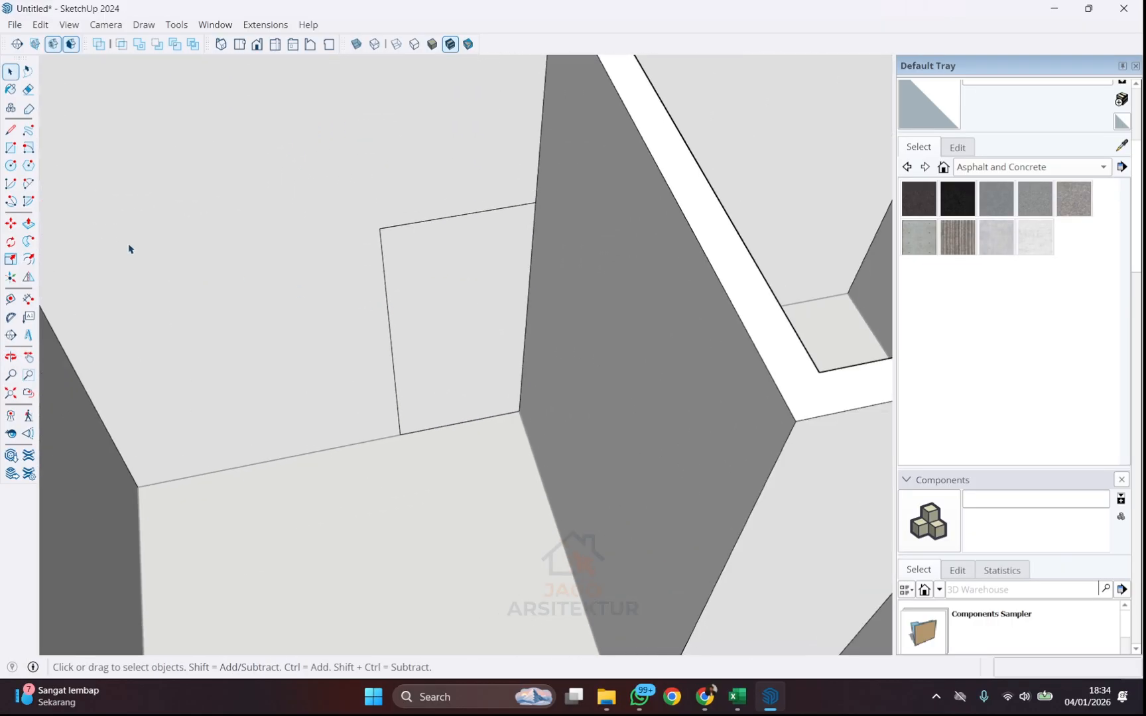
left_click(28, 224)
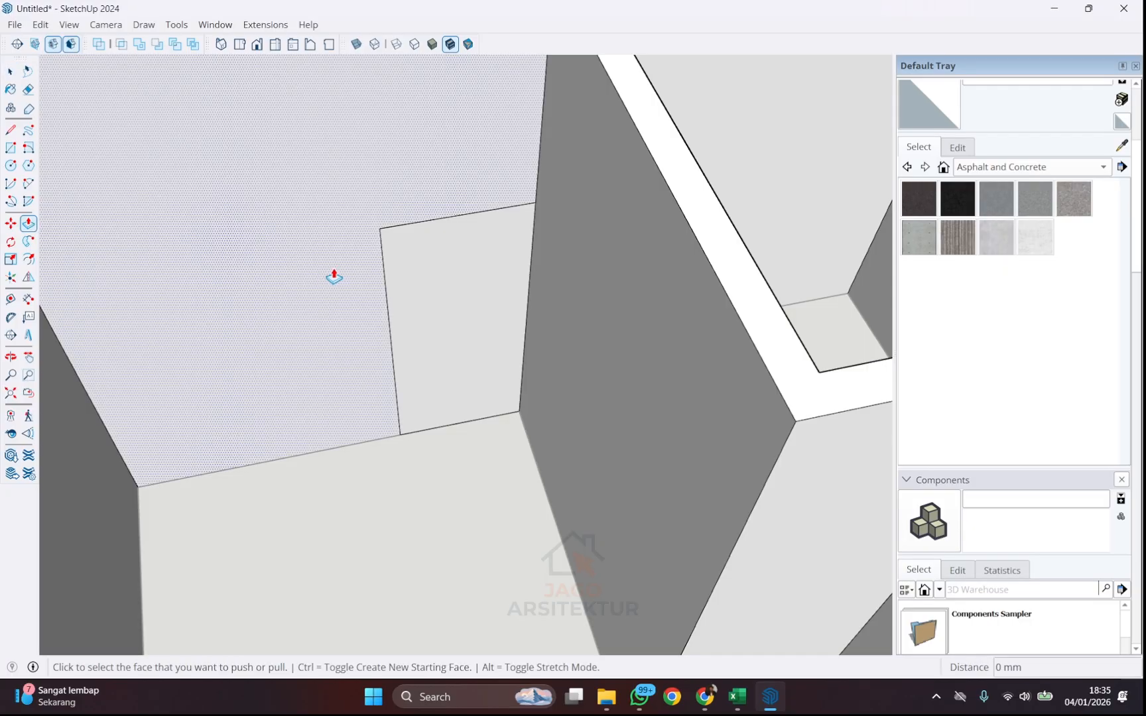
left_click(471, 375)
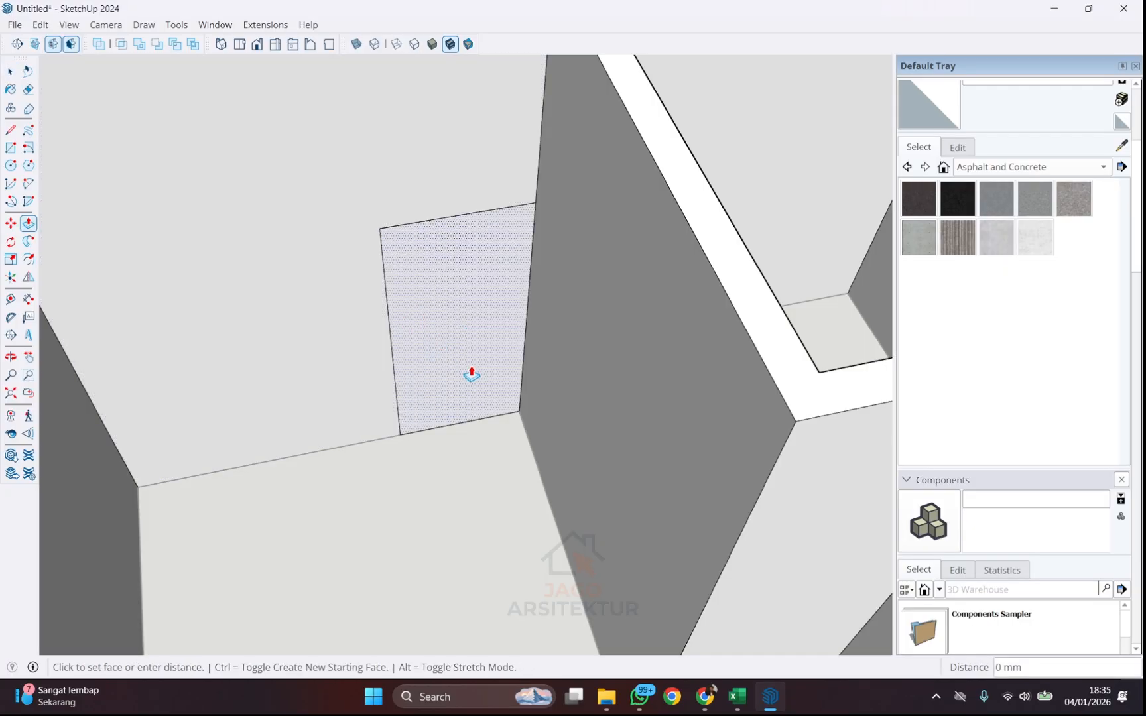
left_click(417, 335)
scroll(423, 344, "down", 5)
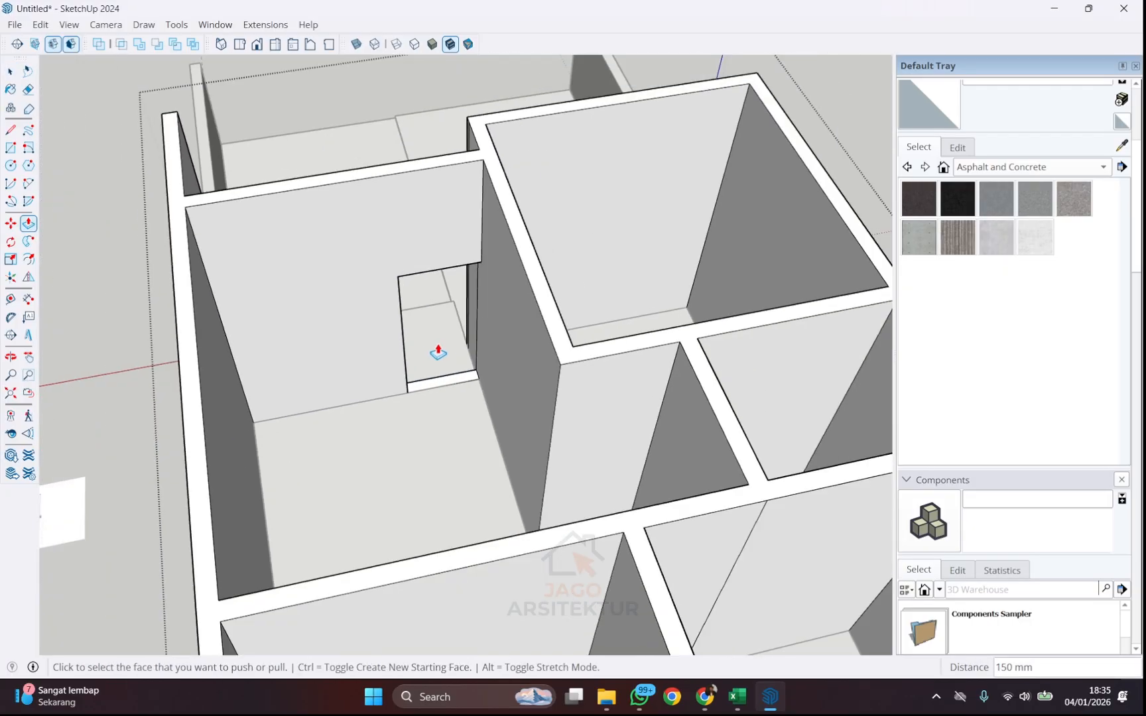
key("space")
- Reverse the face of the copied door rectangle on the facing wall
middle_click_drag(455, 325, 568, 322)
scroll(613, 203, "up", 5)
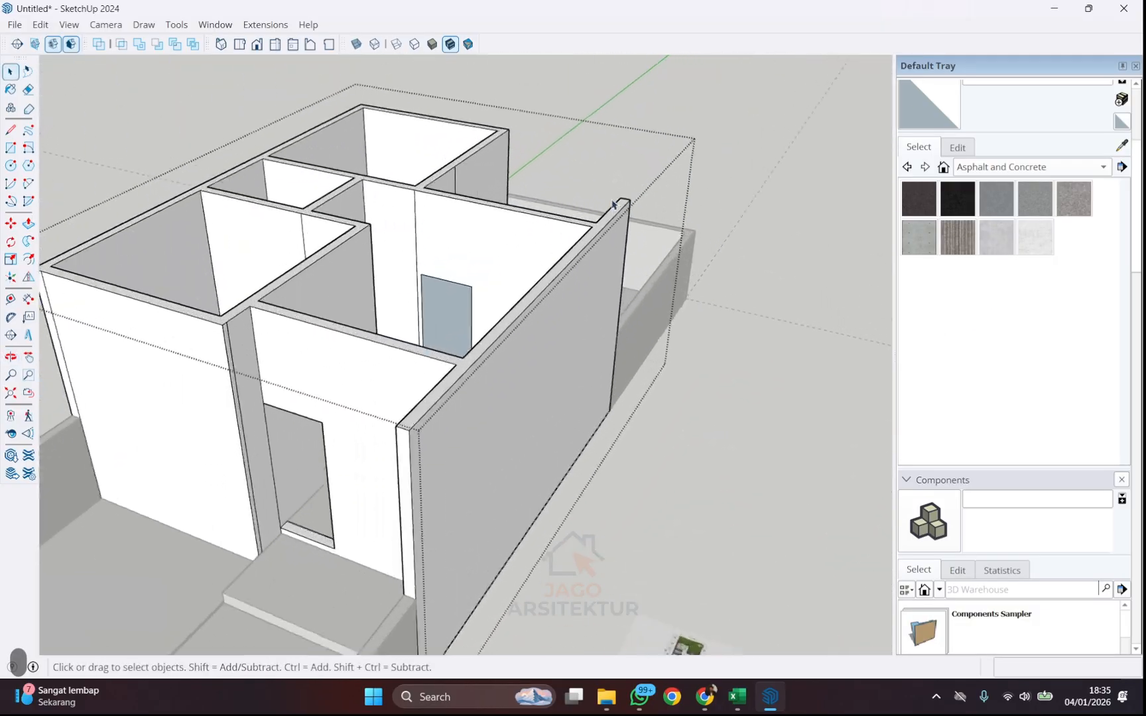
scroll(399, 169, "up", 3)
scroll(431, 285, "down", 2)
middle_click_drag(441, 297, 666, 511)
scroll(666, 510, "up", 3)
scroll(259, 252, "down", 4)
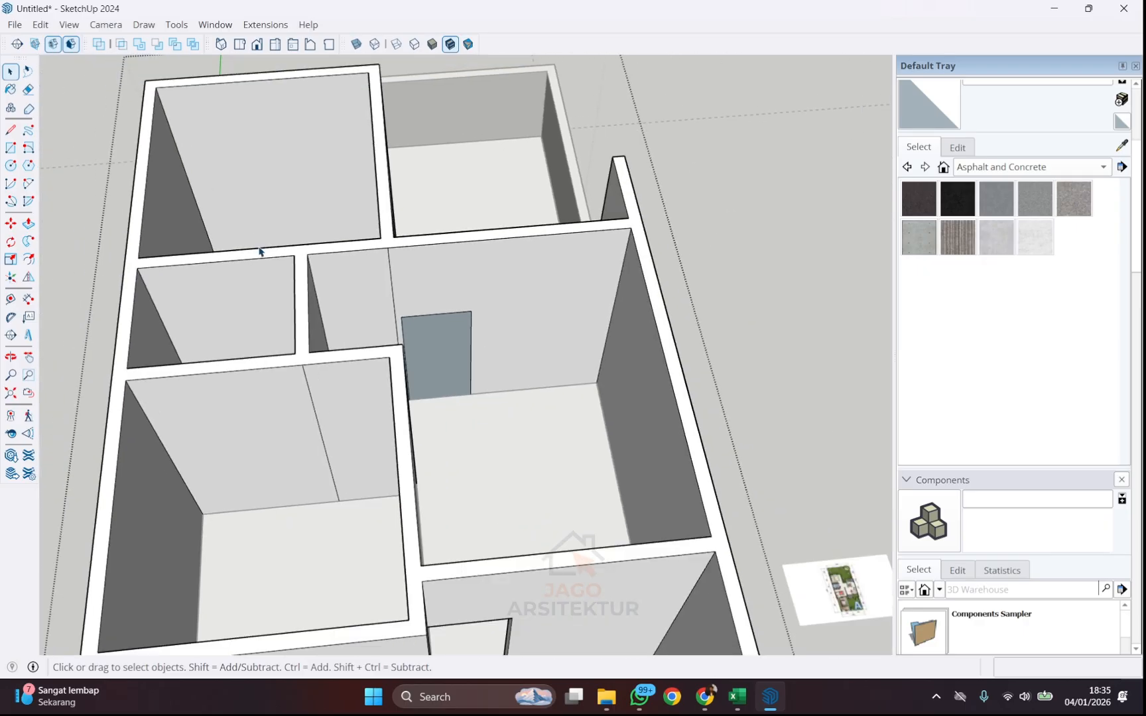
middle_click_drag(462, 355, 371, 335)
scroll(427, 320, "up", 2)
scroll(409, 281, "up", 3)
middle_click_drag(409, 281, 417, 227)
scroll(491, 264, "down", 3)
scroll(457, 278, "up", 3)
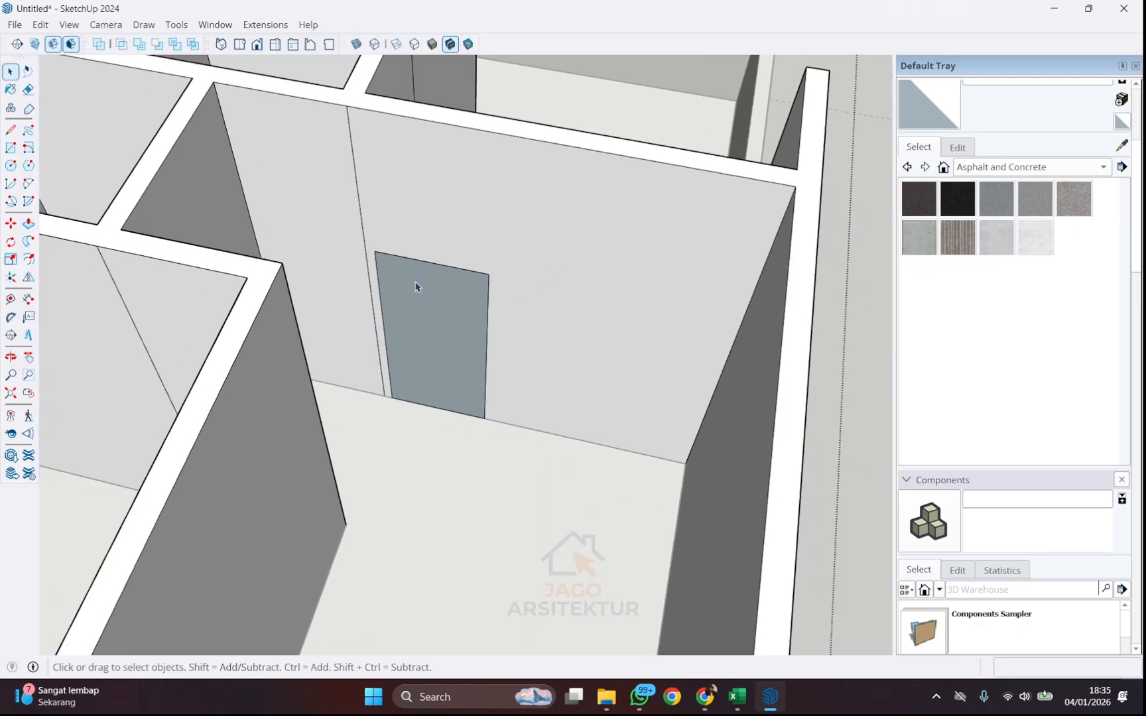
scroll(426, 304, "up", 2)
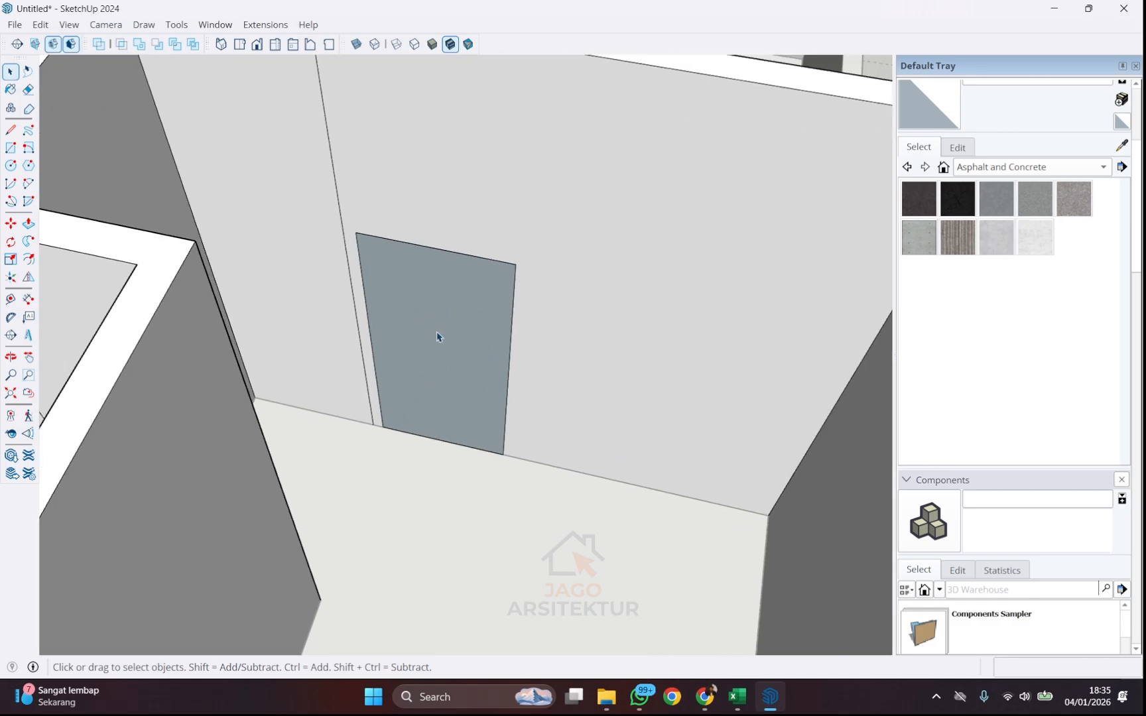
left_click(425, 280)
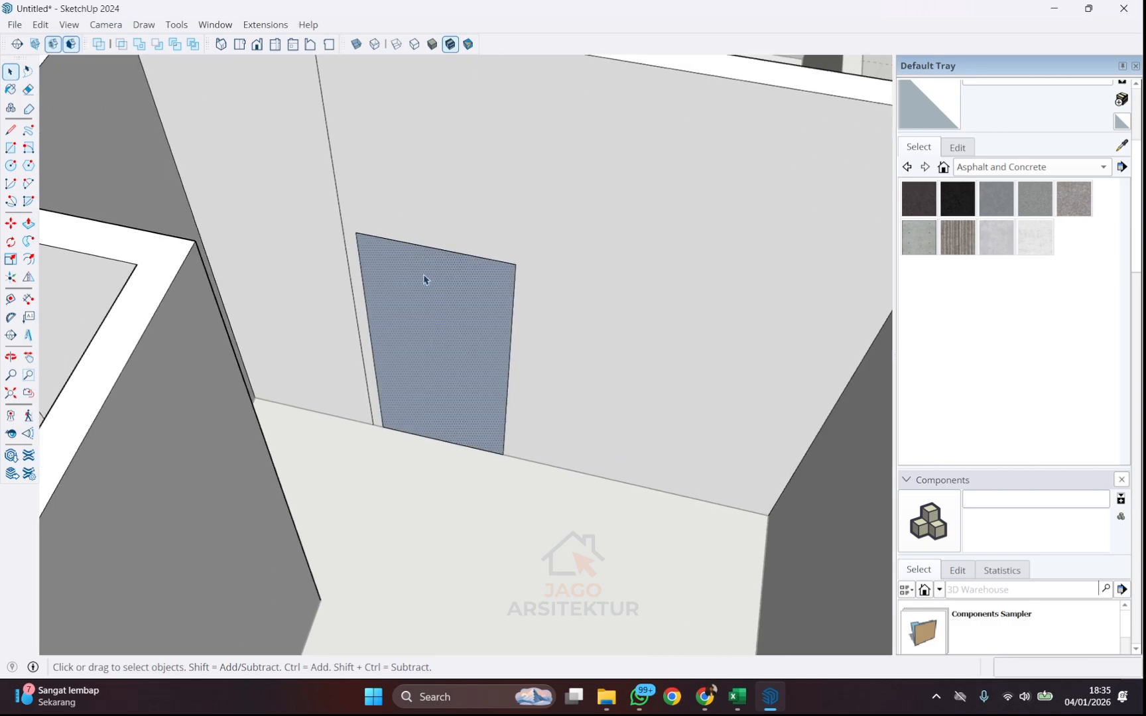
right_click(433, 316)
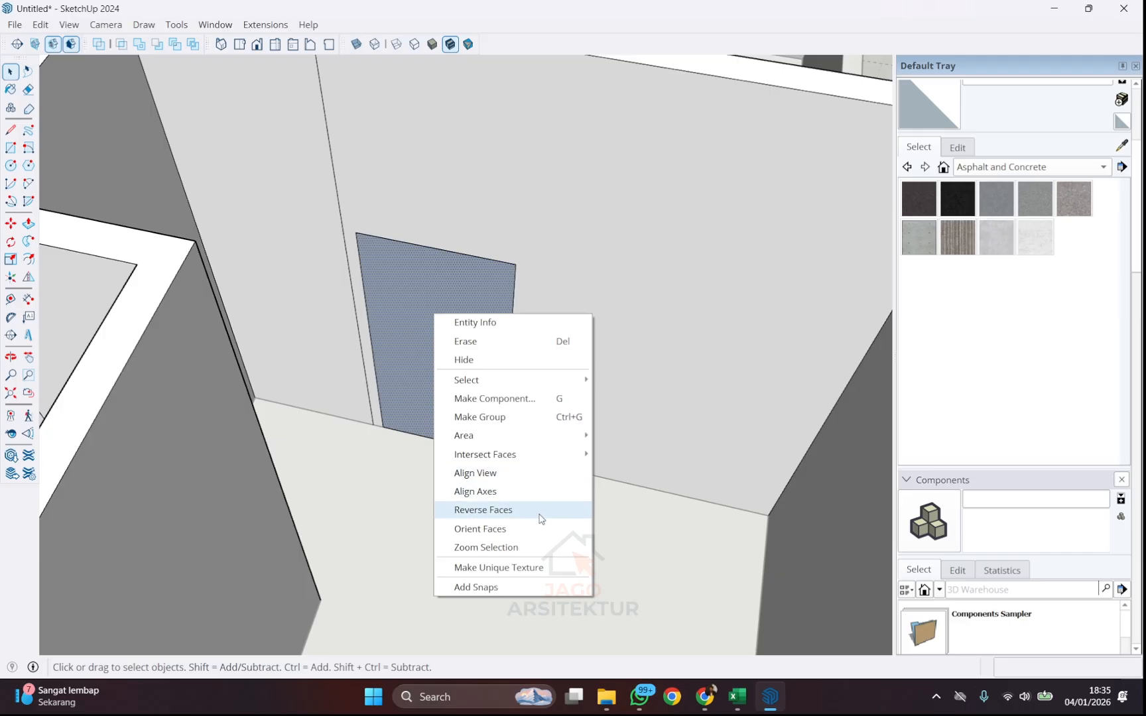
left_click(489, 514)
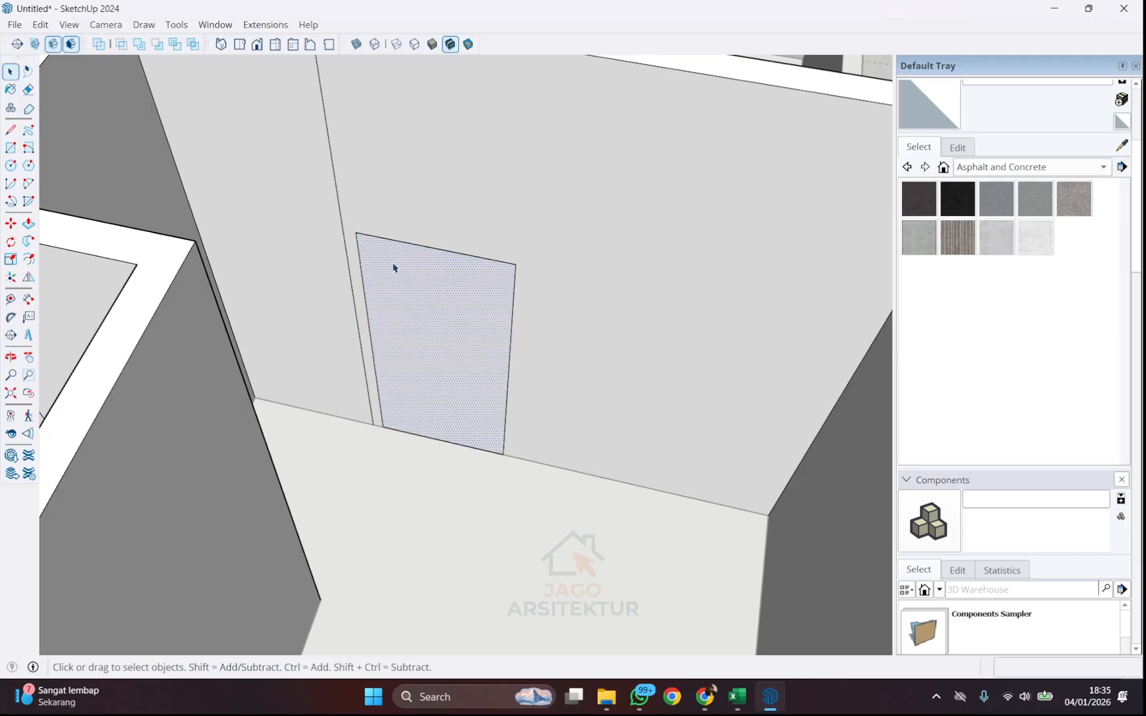
- Push the copied door face 150 mm through the facing wall to cut the second door opening
left_click(28, 224)
left_click(411, 353)
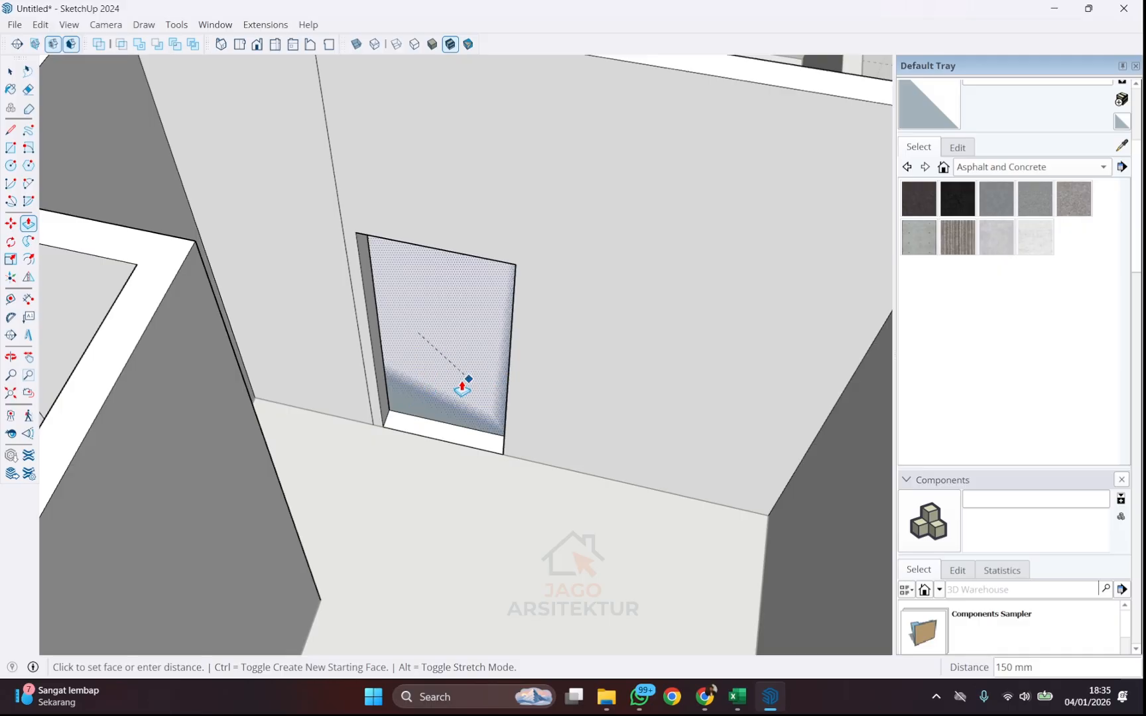
left_click(469, 345)
scroll(463, 332, "down", 5)
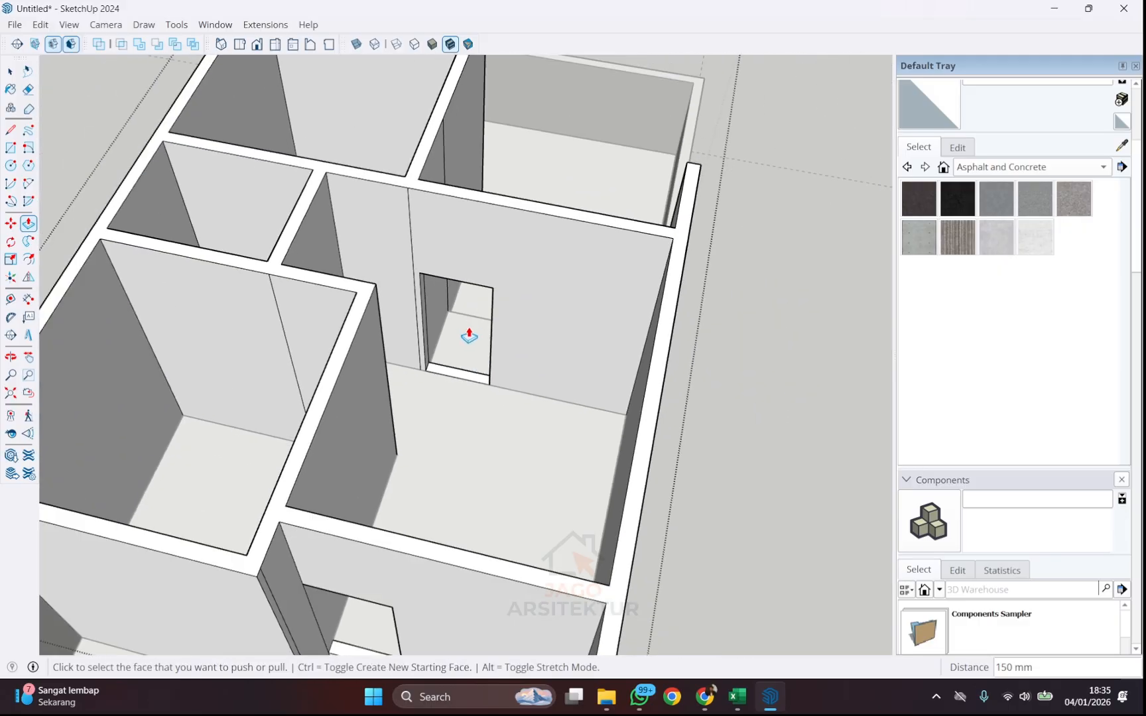
key("space")
- Examine the rooms around the two door openings, especially the enclosed room beside them
middle_click_drag(486, 368, 527, 299)
scroll(527, 299, "down", 3)
middle_click_drag(516, 158, 492, 372)
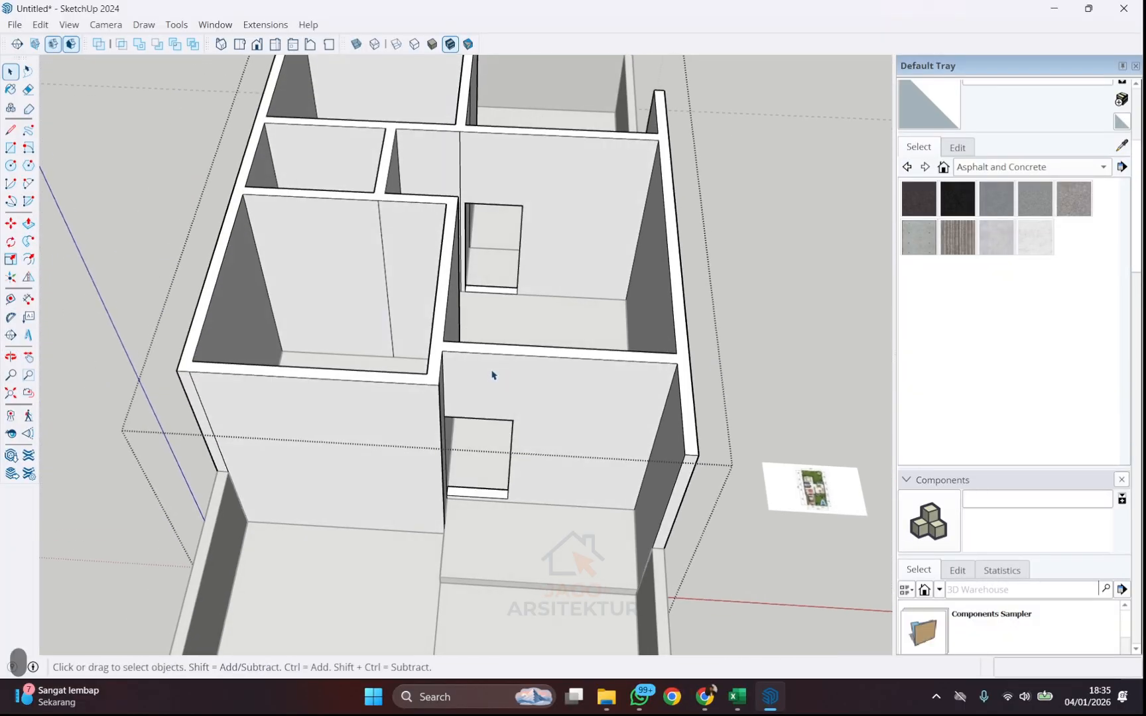
scroll(529, 337, "down", 3)
scroll(537, 304, "up", 3)
scroll(351, 268, "up", 2)
middle_click_drag(407, 237, 518, 254)
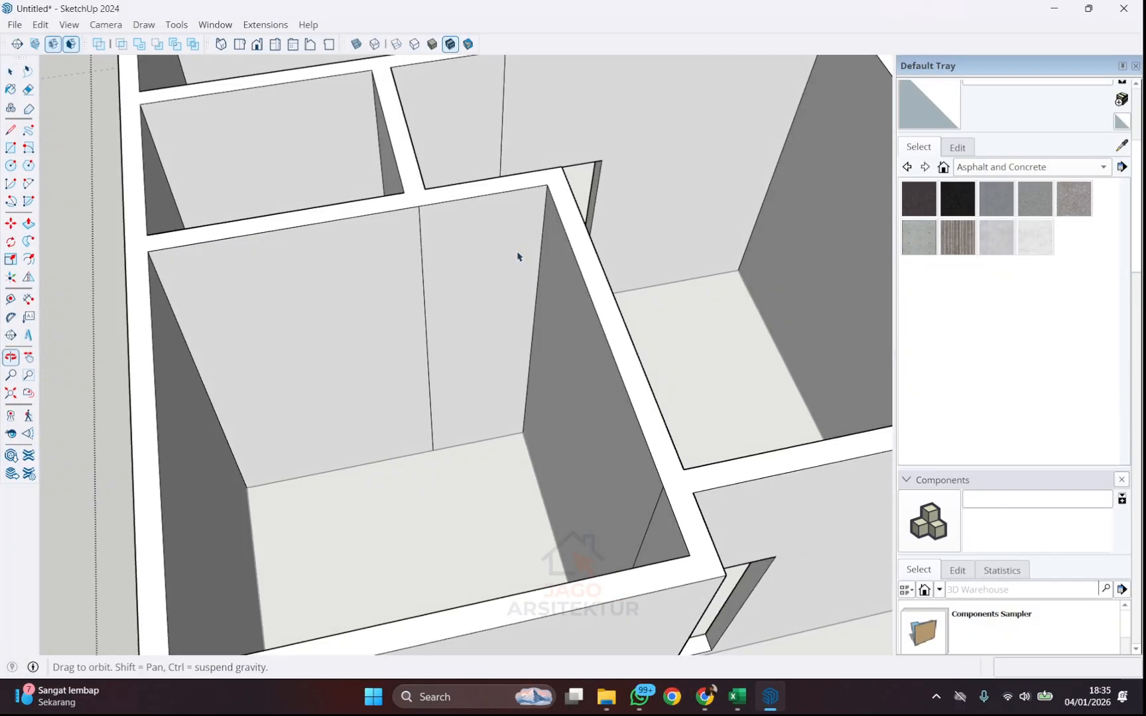
scroll(507, 265, "down", 2)
scroll(498, 271, "up", 1)
scroll(456, 227, "up", 3)
scroll(422, 291, "down", 3)
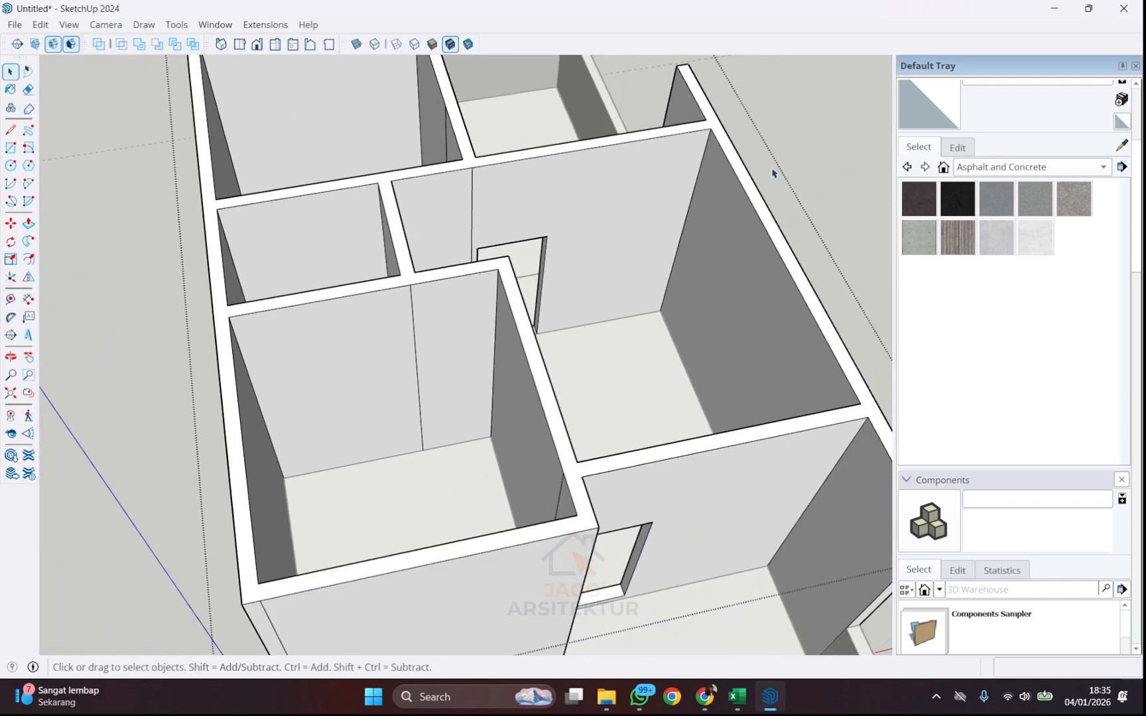
- Close the wall group and reopen it for editing at the far wall of the enclosed room beside the door openings
left_click(809, 139)
left_click(473, 358)
double_click(473, 358)
scroll(457, 378, "up", 3)
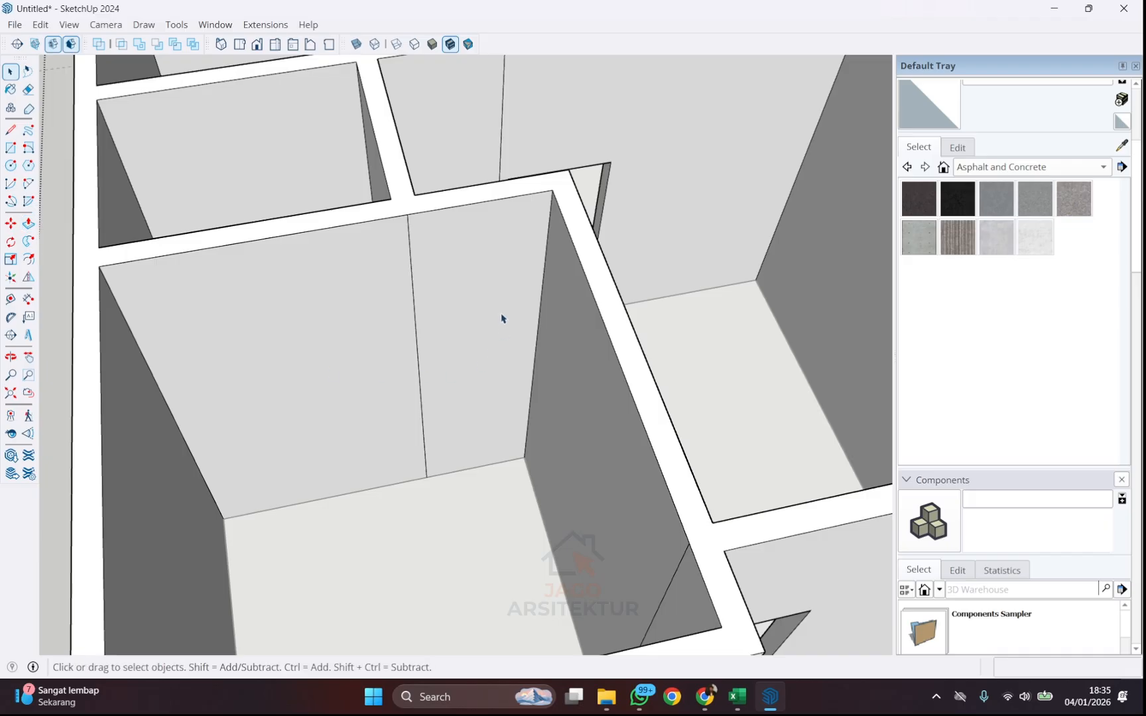
middle_click_drag(501, 316, 462, 334)
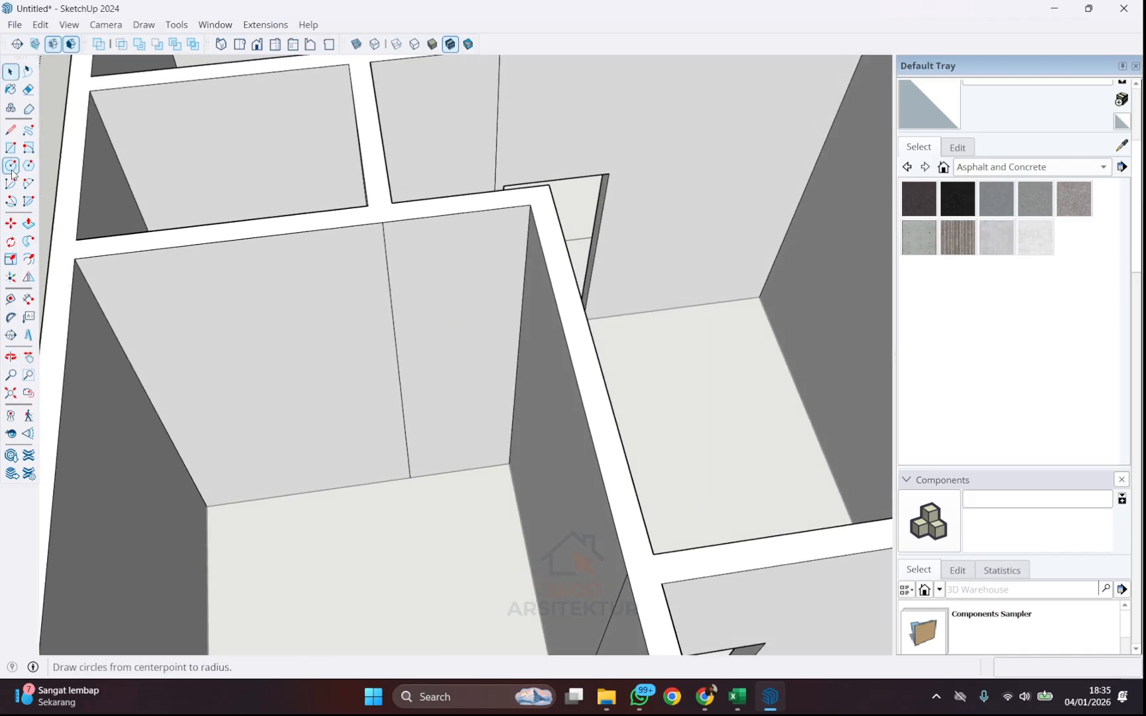
left_click(12, 147)
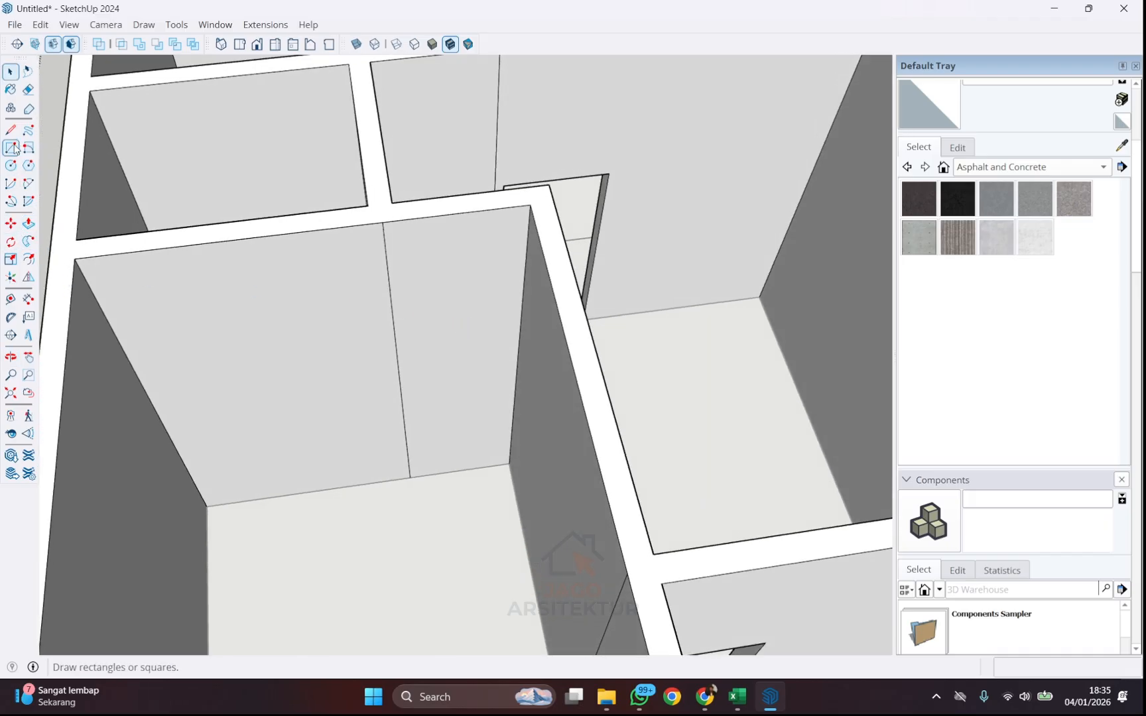
left_click(509, 463)
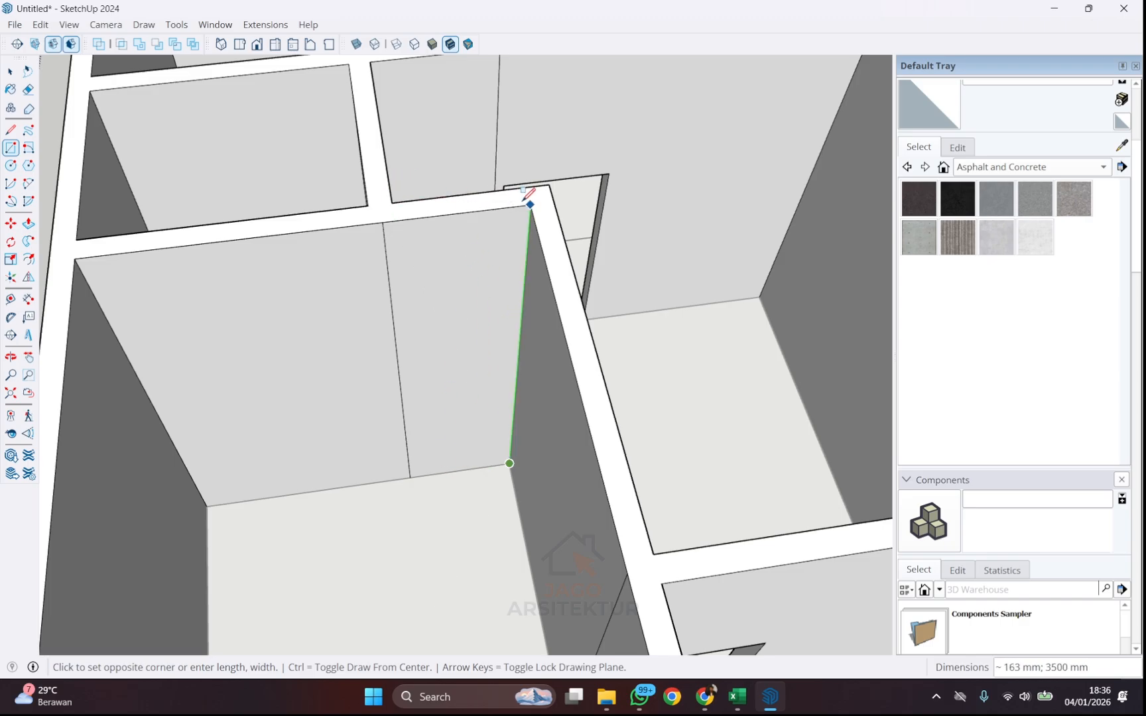
left_click(14, 75)
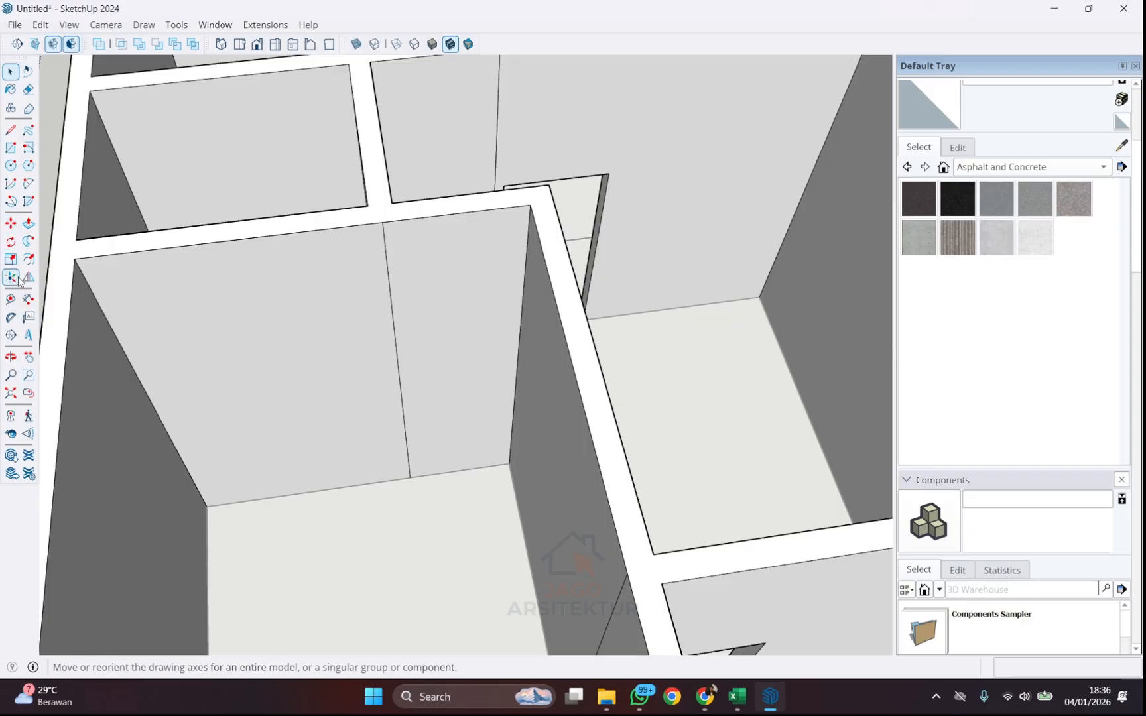
- Measure the distance along the red axis from the small room's partition to the enclosed room's inner corner
key("t")
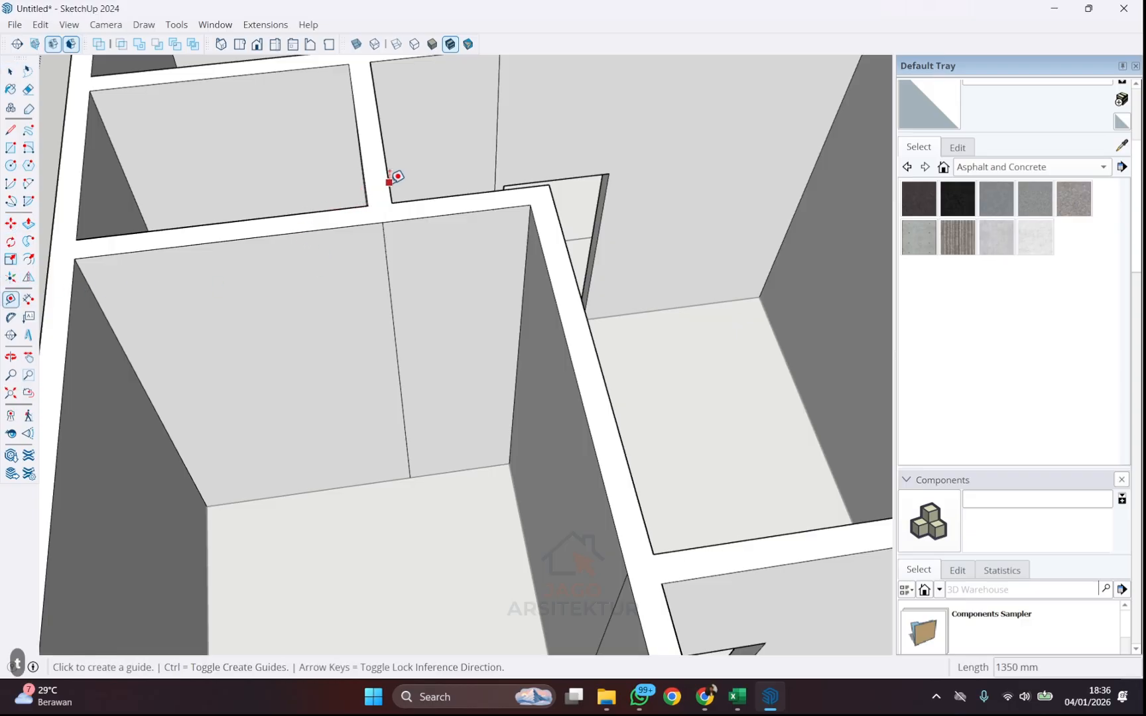
left_click(386, 163)
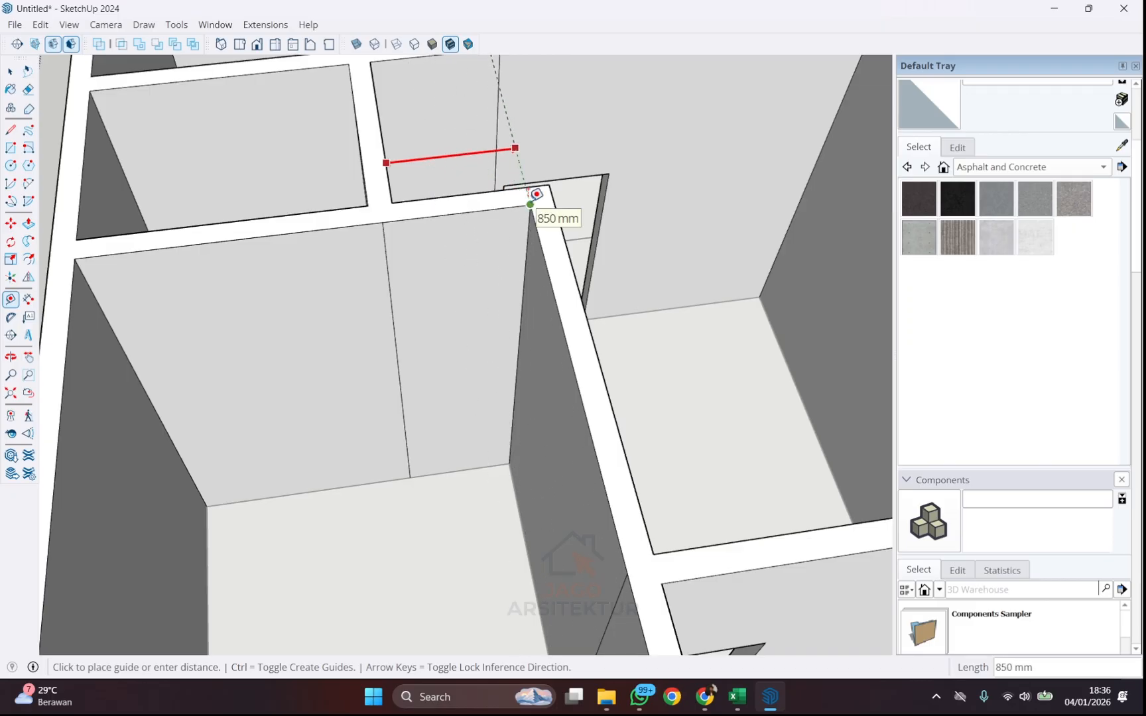
key("space")
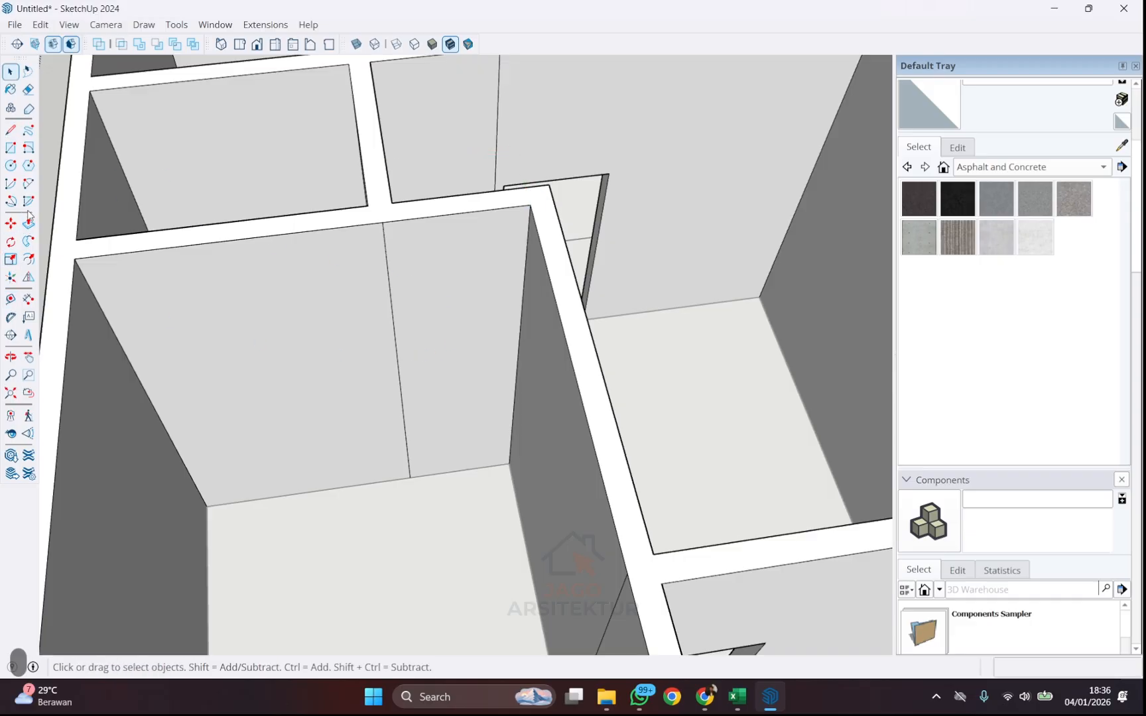
- Draw an 850 × 2100 mm door rectangle on the enclosed room's far wall, starting at floor level in its inner corner
left_click(12, 148)
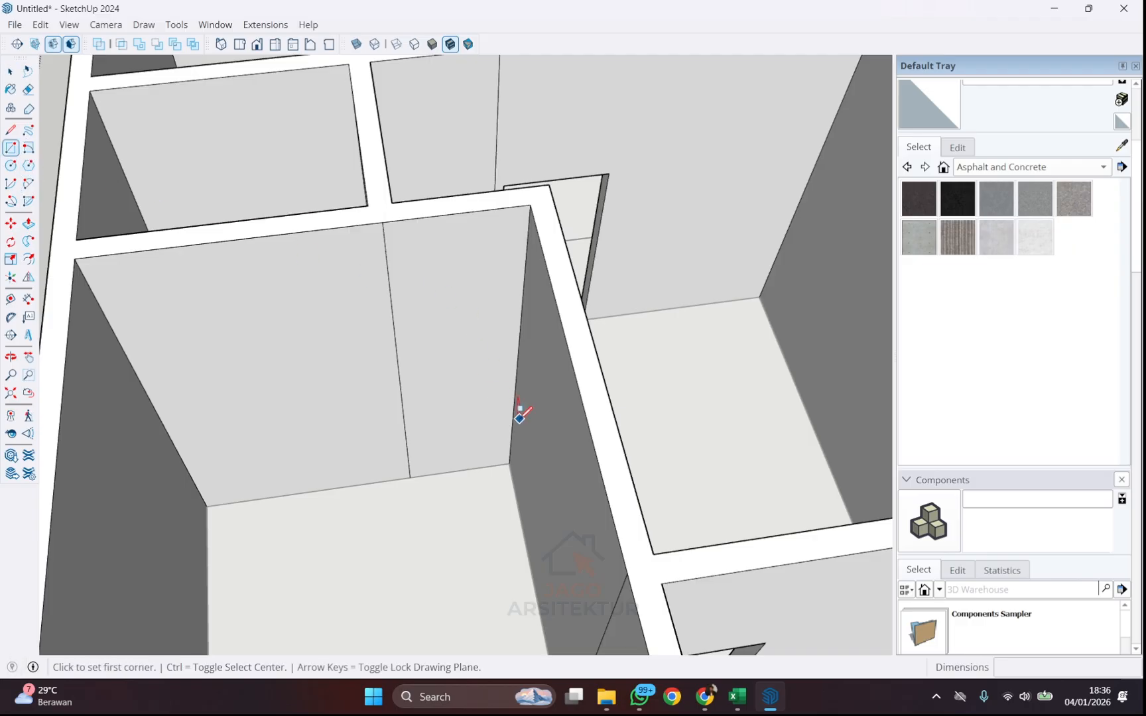
left_click(510, 460)
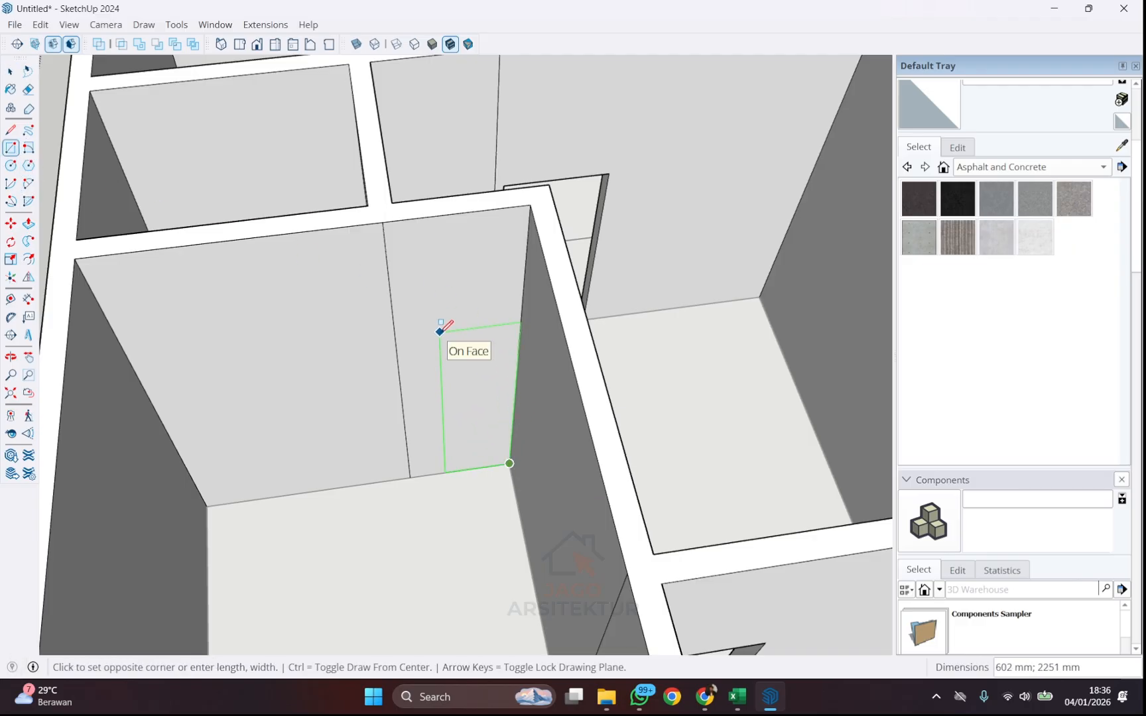
type("850")
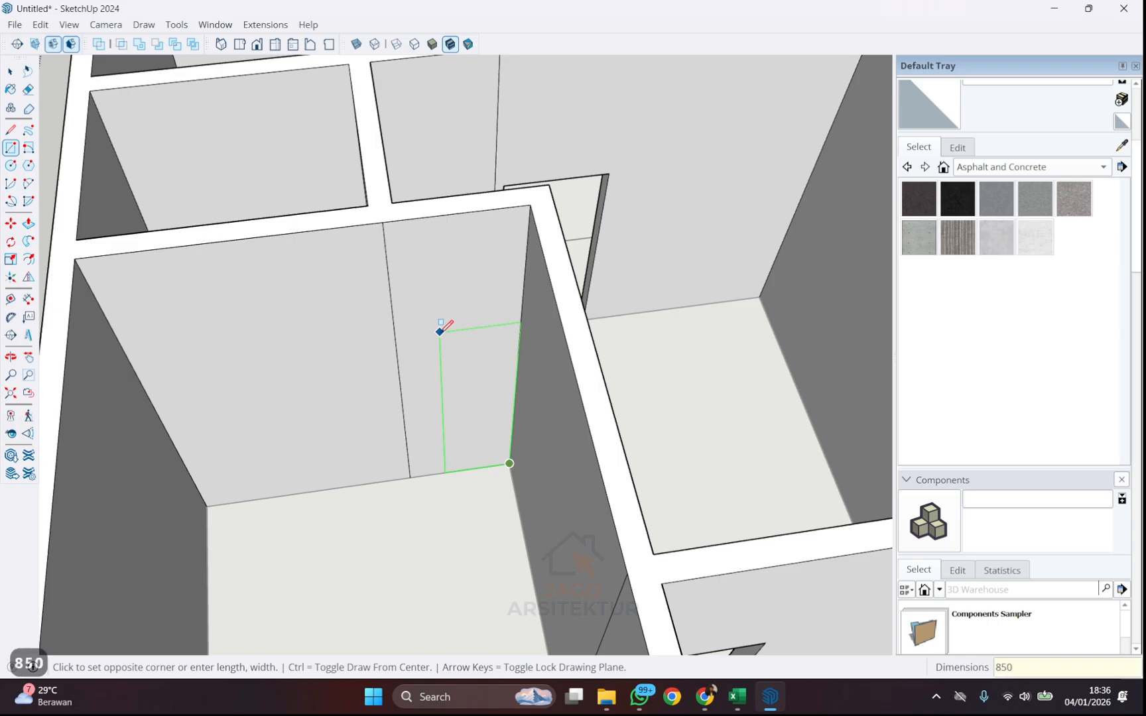
type(";210")
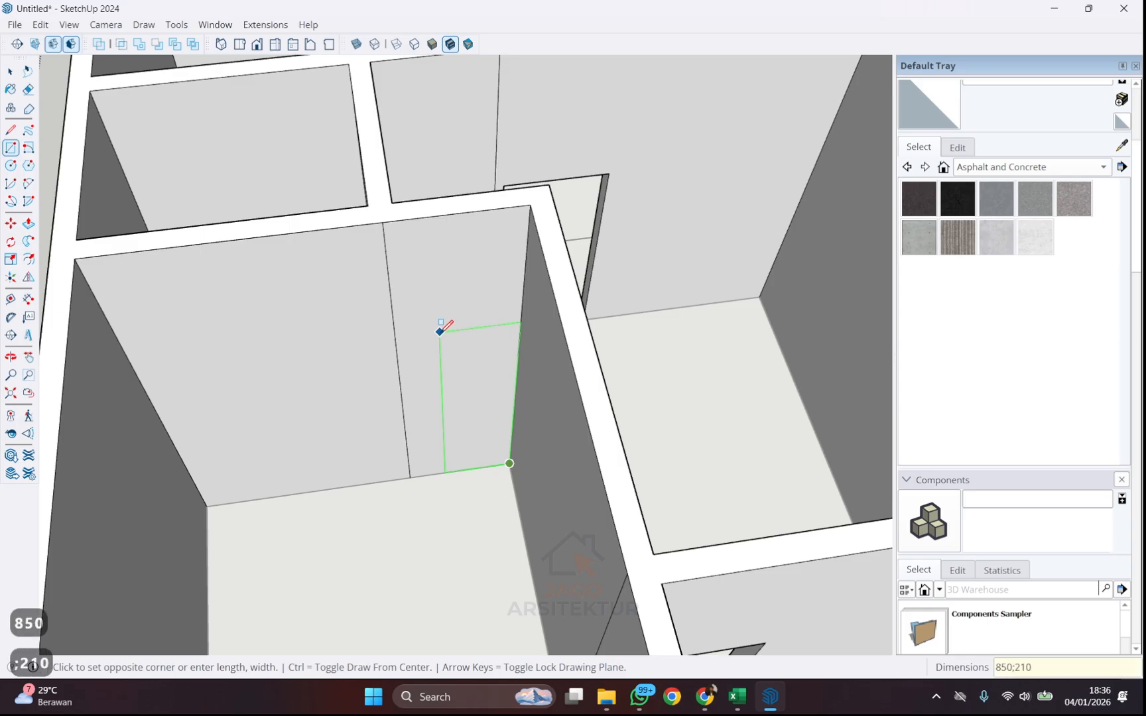
type("0")
key("Return")
- Copy the new door rectangle 1500 mm along the green axis onto the wall across the passage, beside the existing doorway
middle_click_drag(441, 329, 429, 378)
scroll(470, 282, "down", 2)
middle_click_drag(469, 282, 452, 299)
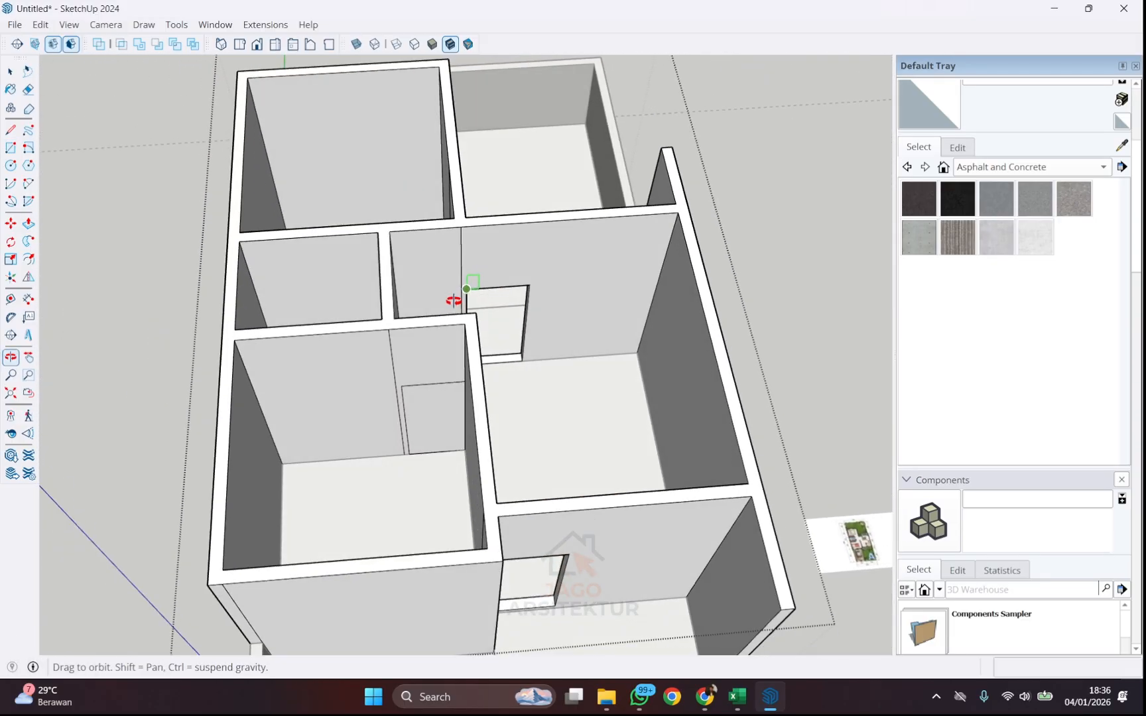
left_click(15, 71)
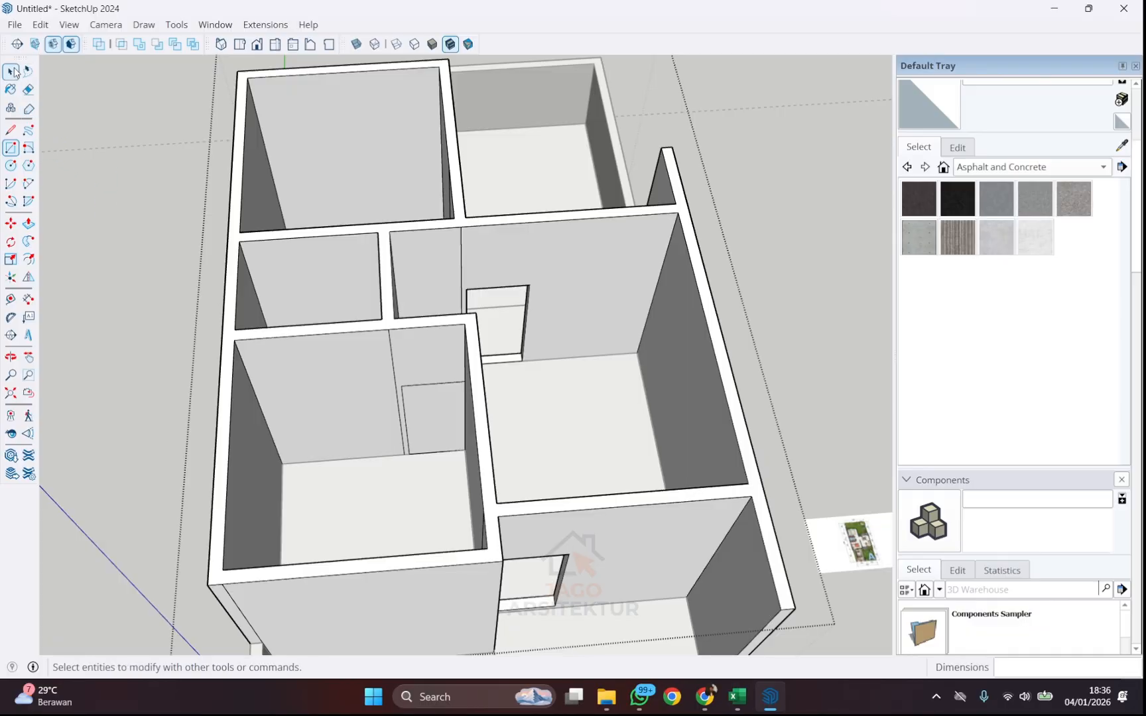
key("r")
key("space")
left_click(448, 415)
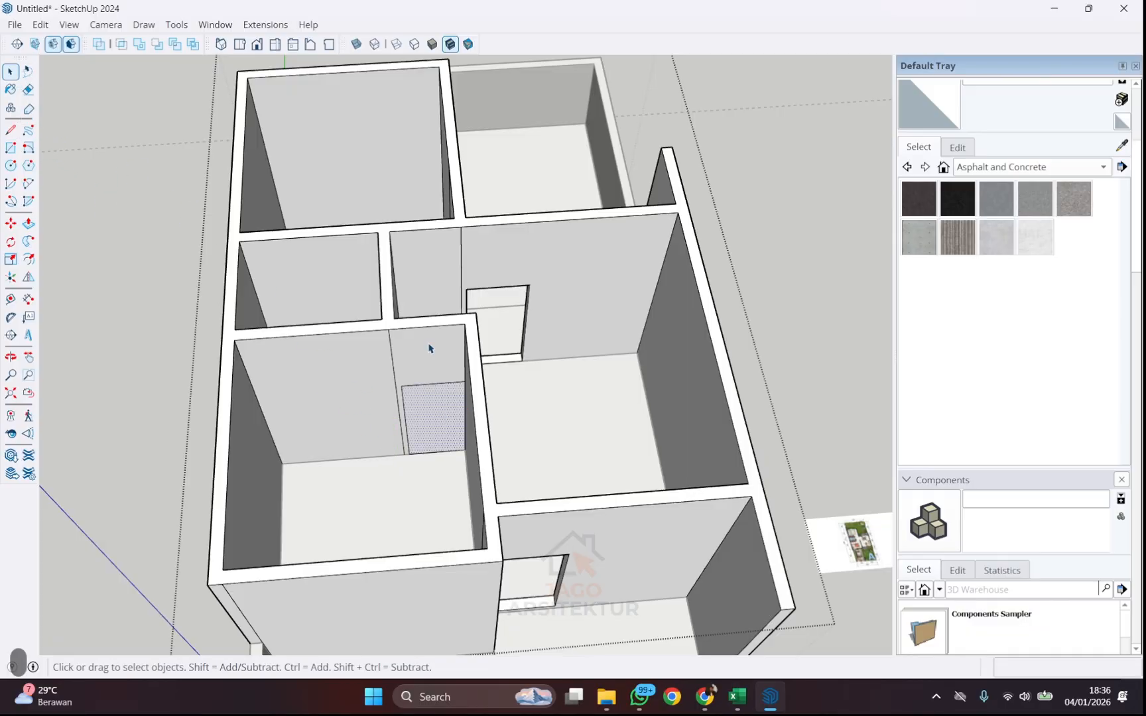
scroll(429, 348, "up", 3)
middle_click_drag(429, 348, 466, 421)
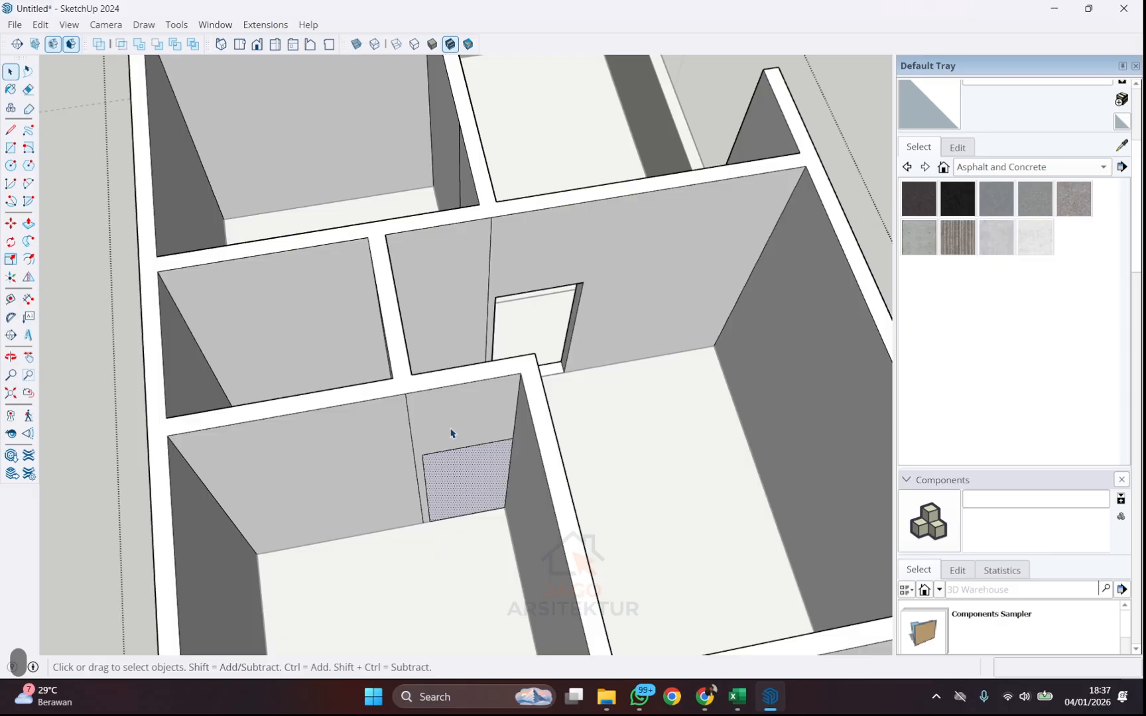
key("m")
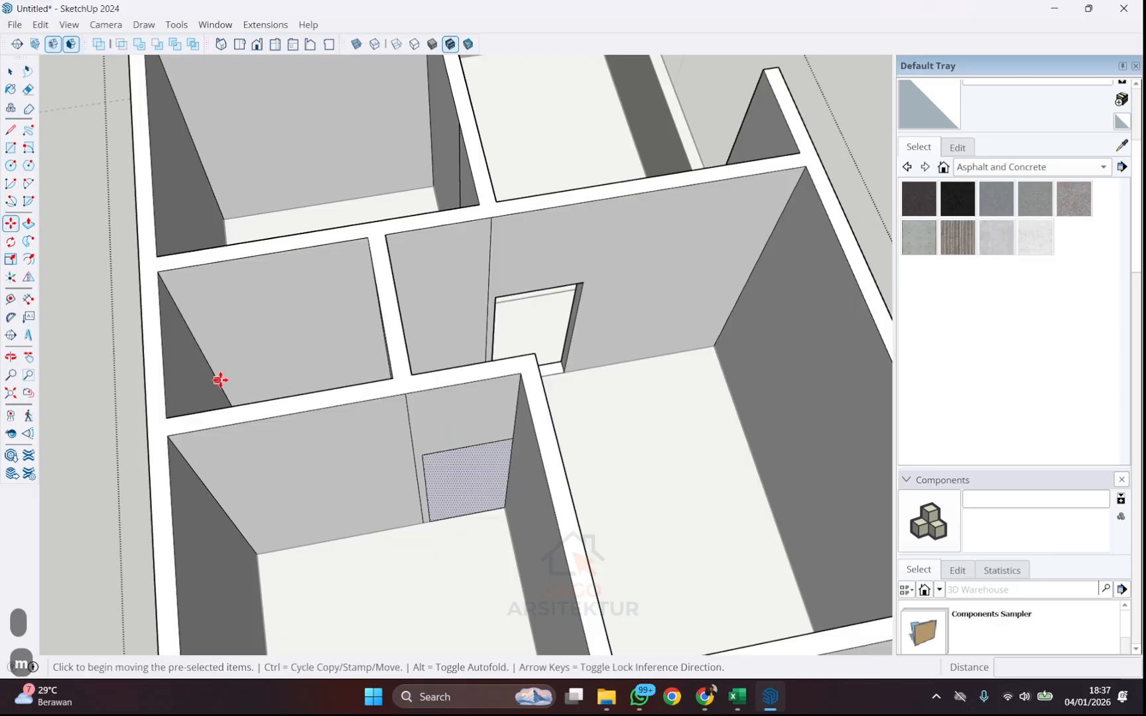
left_click(514, 441)
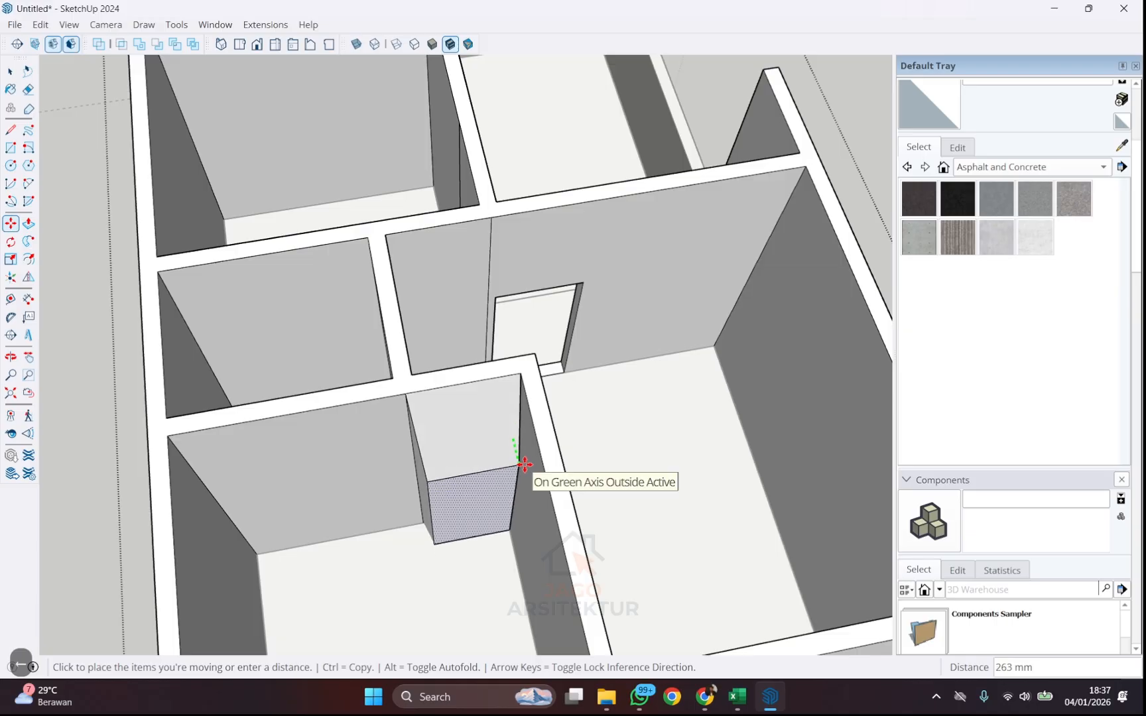
key("ctrl")
scroll(481, 307, "up", 3)
left_click(480, 312)
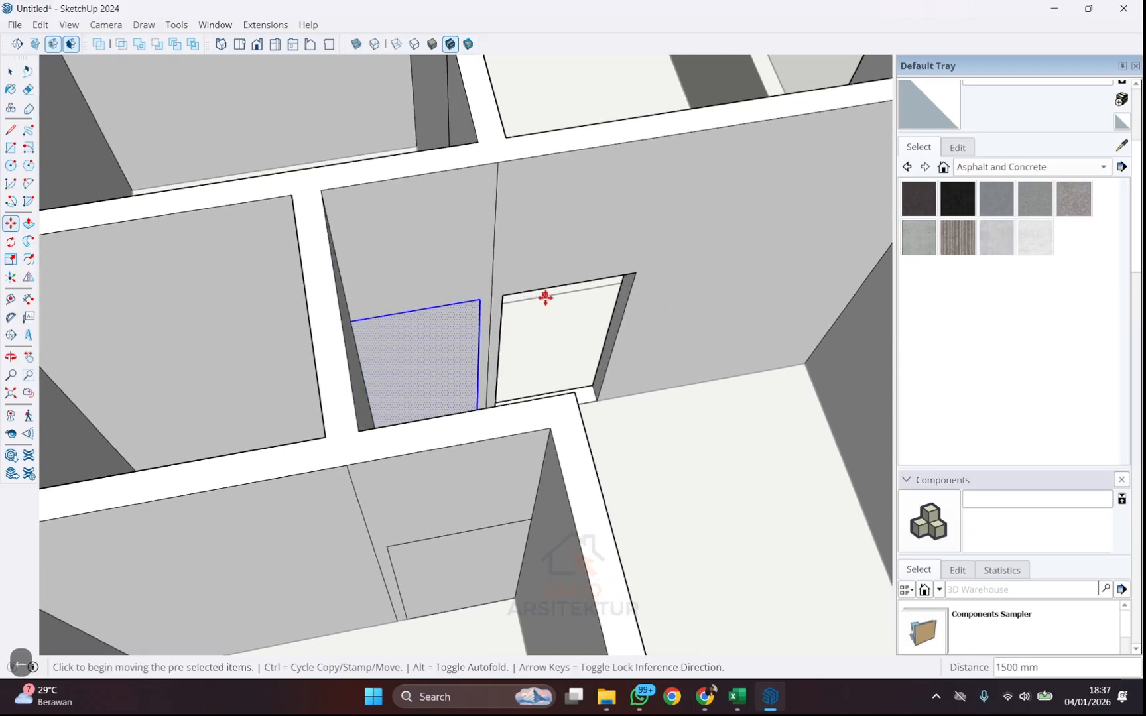
- Push the original door rectangle on the enclosed room's wall 150 mm to cut the doorway through
key("space")
scroll(396, 328, "down", 3)
middle_click_drag(397, 327, 406, 468)
left_click(405, 468)
scroll(406, 451, "up", 2)
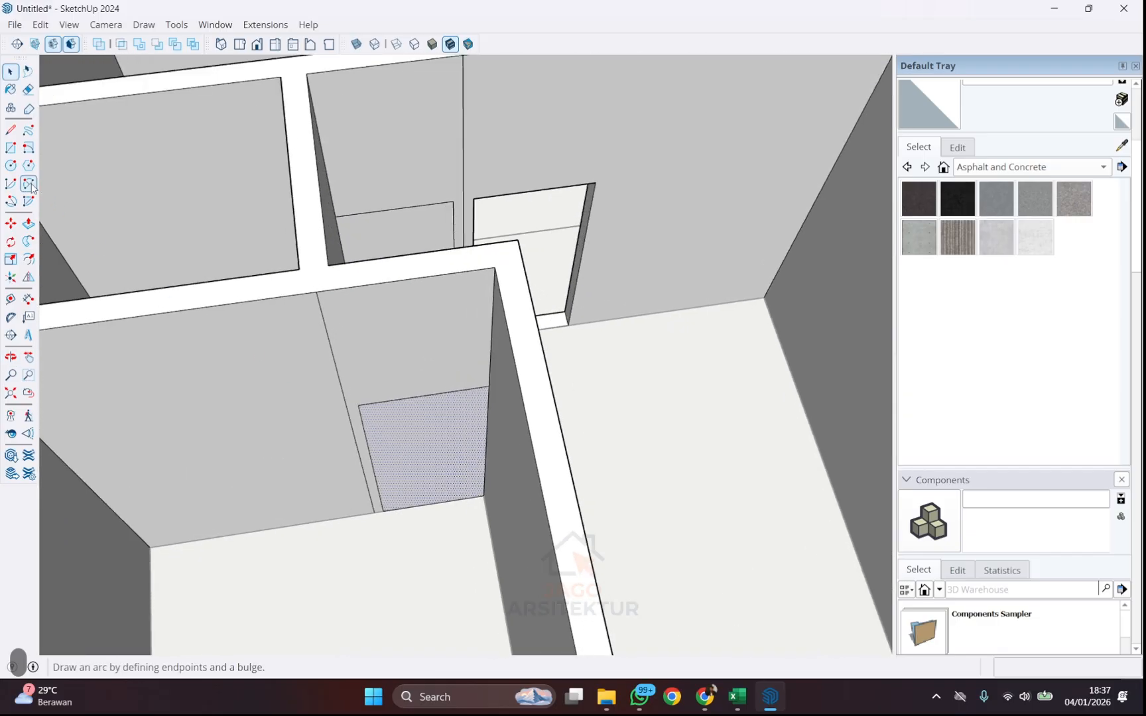
left_click(29, 224)
left_click(424, 478)
left_click(388, 456)
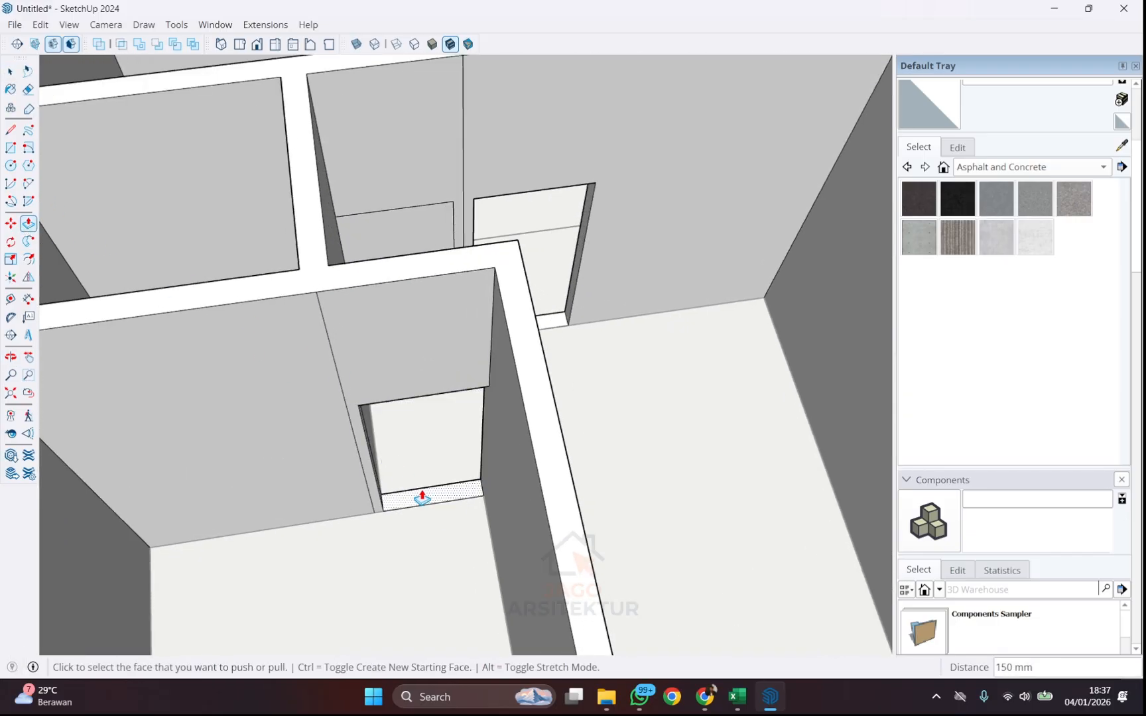
- Push the copied door rectangle across the passage through its wall to cut the adjacent doorway
middle_click_drag(424, 496, 377, 311)
left_click(424, 391)
left_click(425, 395)
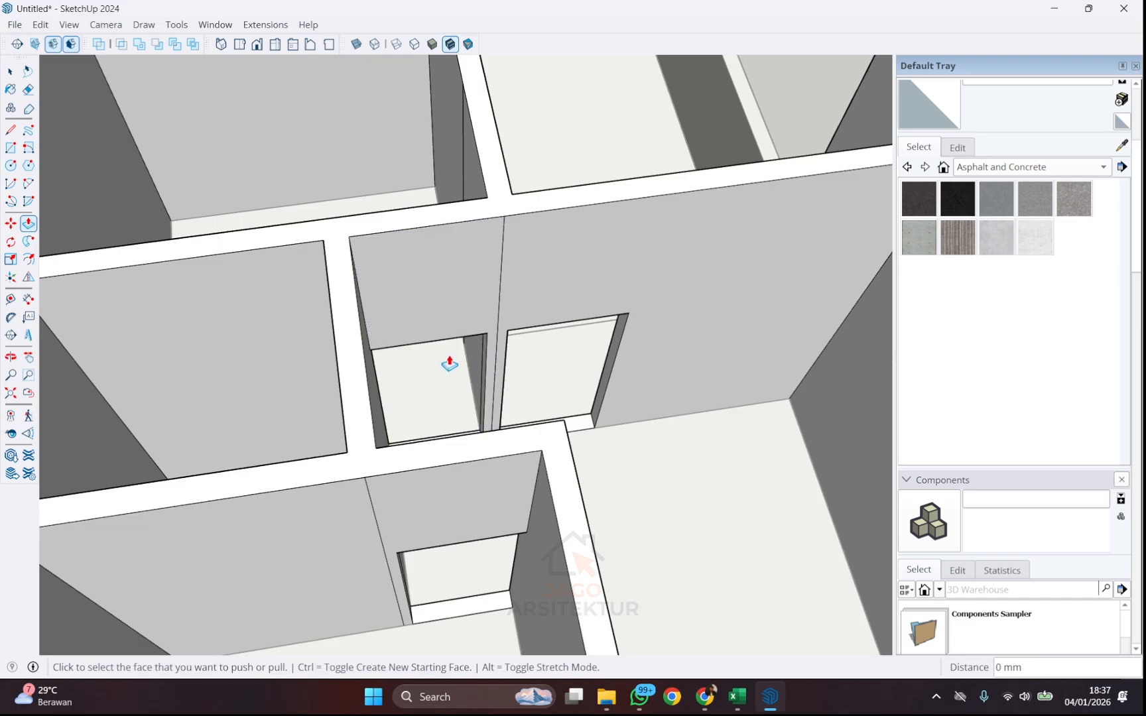
- Draw a 700 × 2000 mm door rectangle on the small room's partition, starting at floor level in the inner corner
middle_click_drag(449, 364, 547, 298)
scroll(549, 299, "down", 2)
middle_click_drag(448, 391, 581, 424)
middle_click_drag(525, 456, 514, 432)
scroll(441, 464, "up", 5)
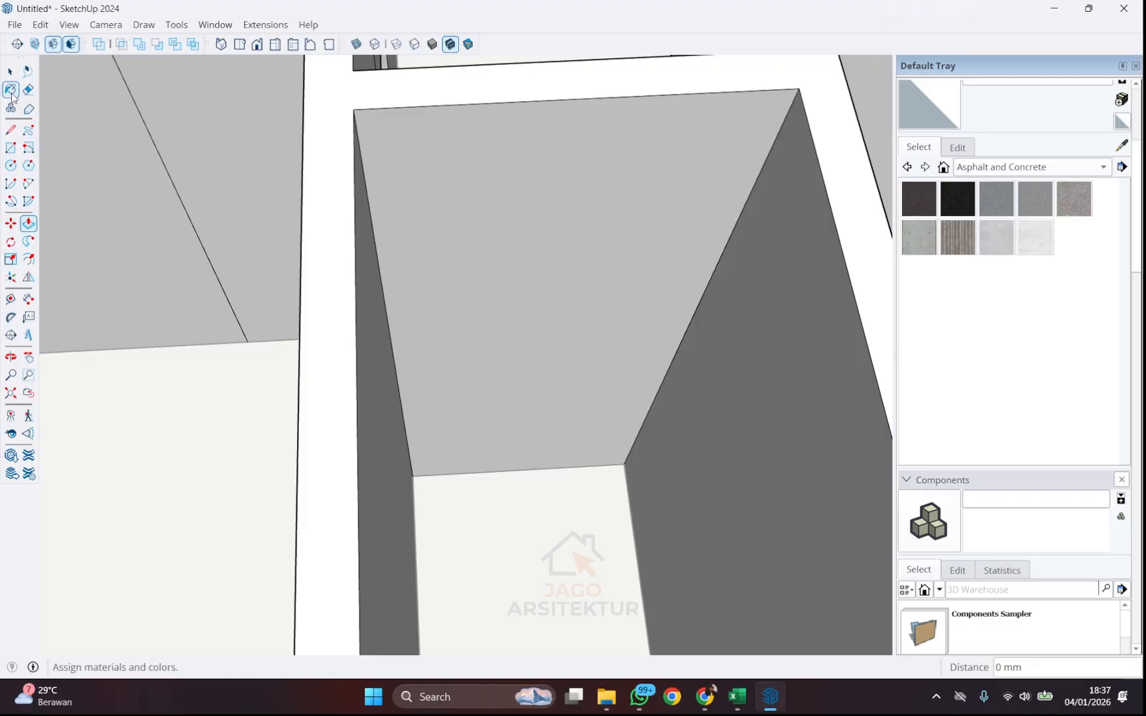
left_click(11, 147)
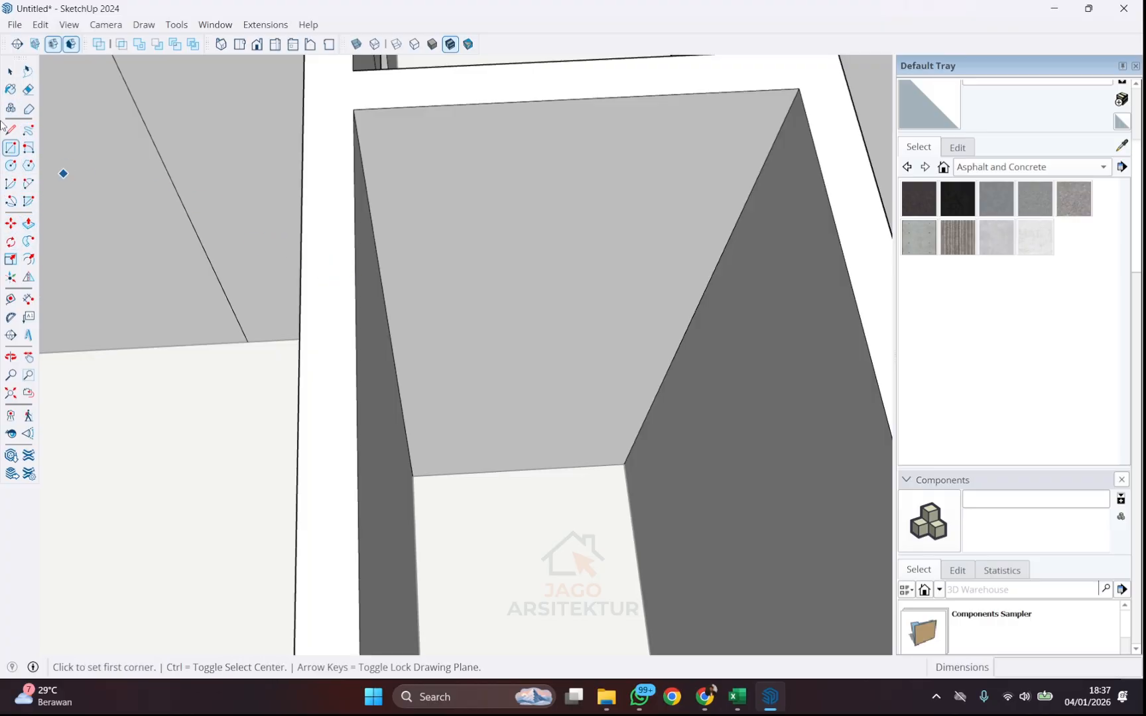
scroll(332, 312, "down", 3)
left_click(375, 437)
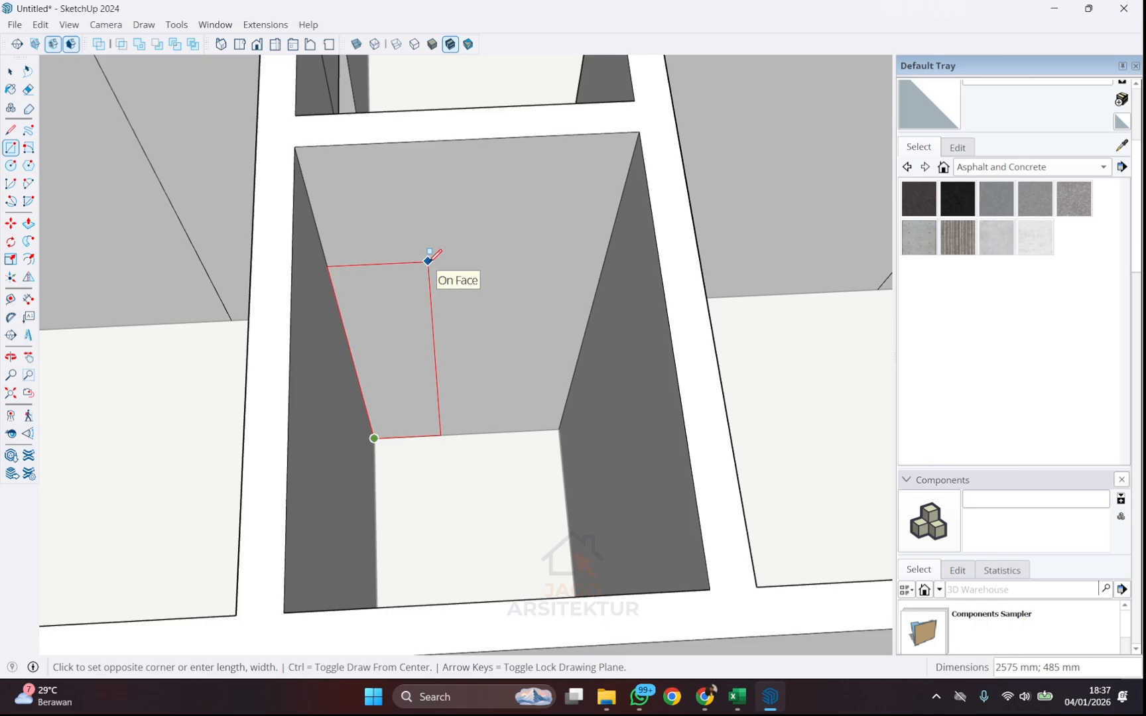
type("210")
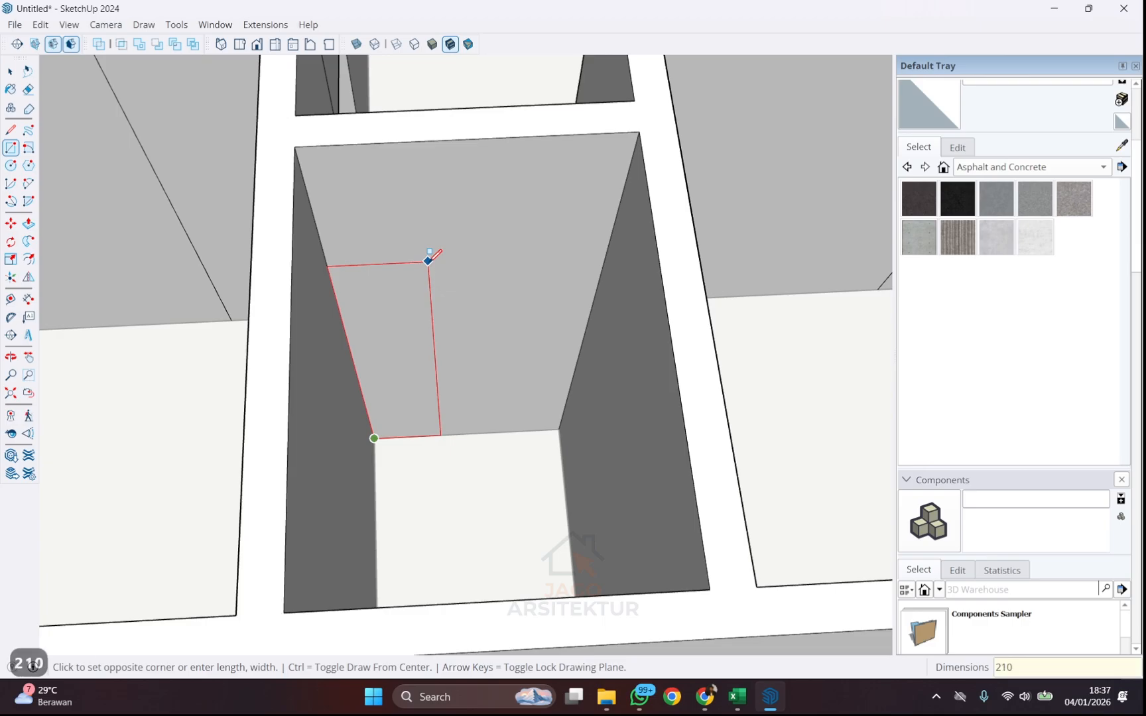
key("BackSpace")
key("BackSpace")
type("000")
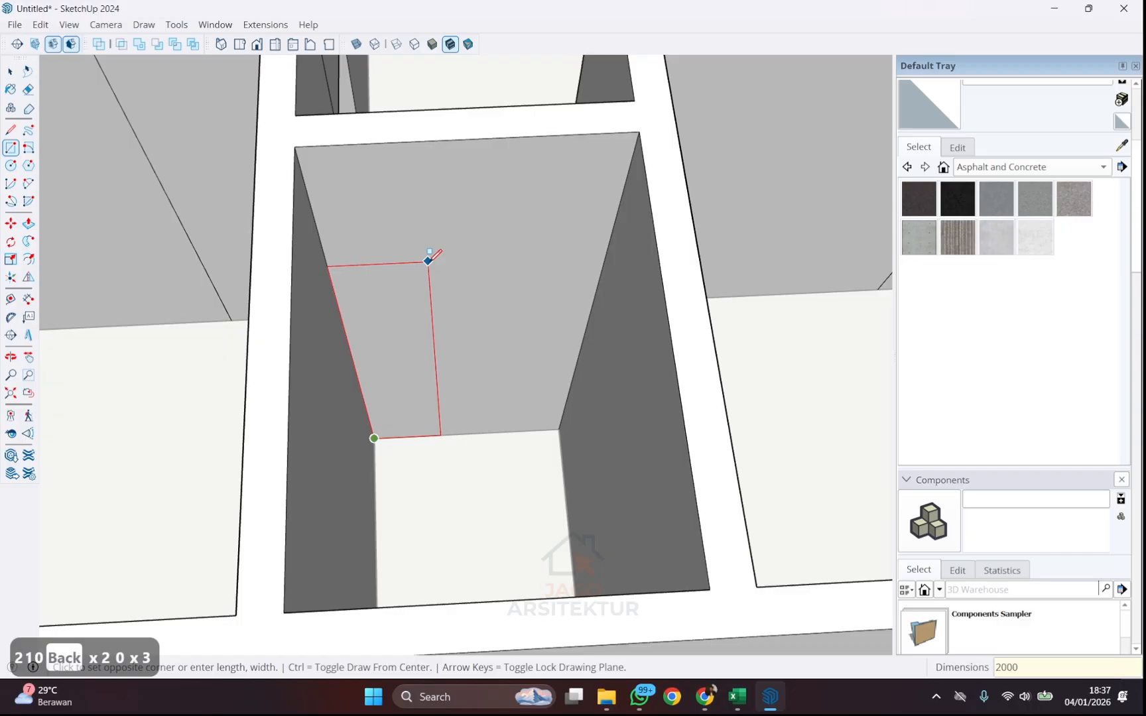
type(";700")
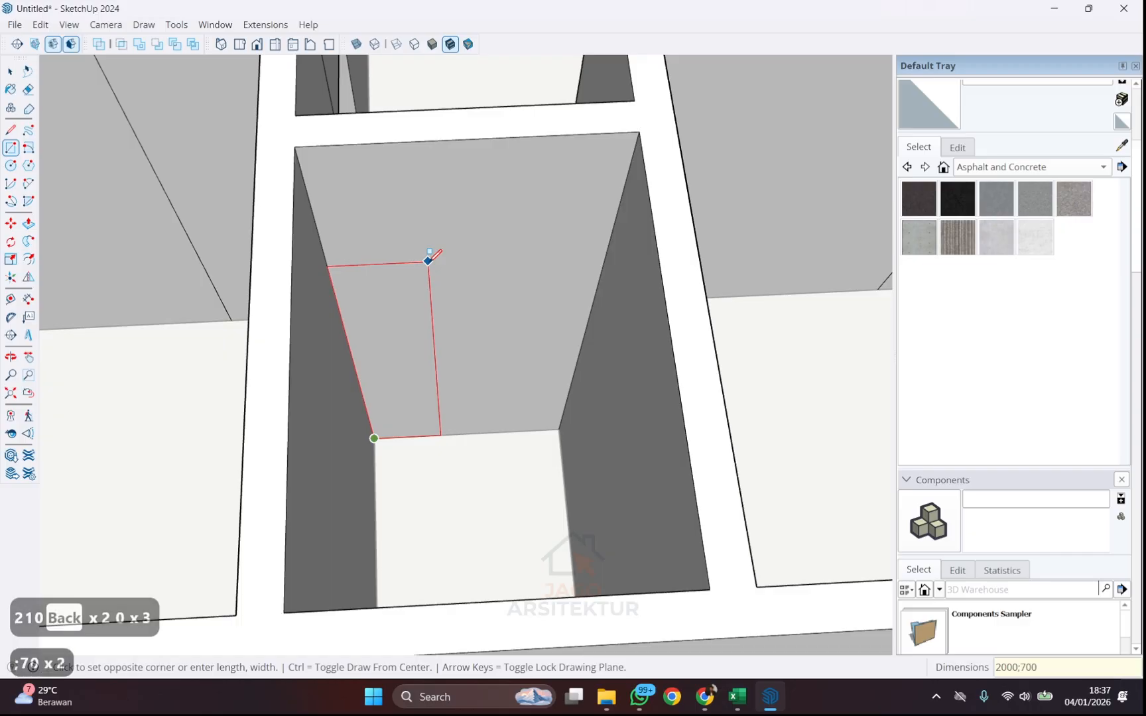
key("Return")
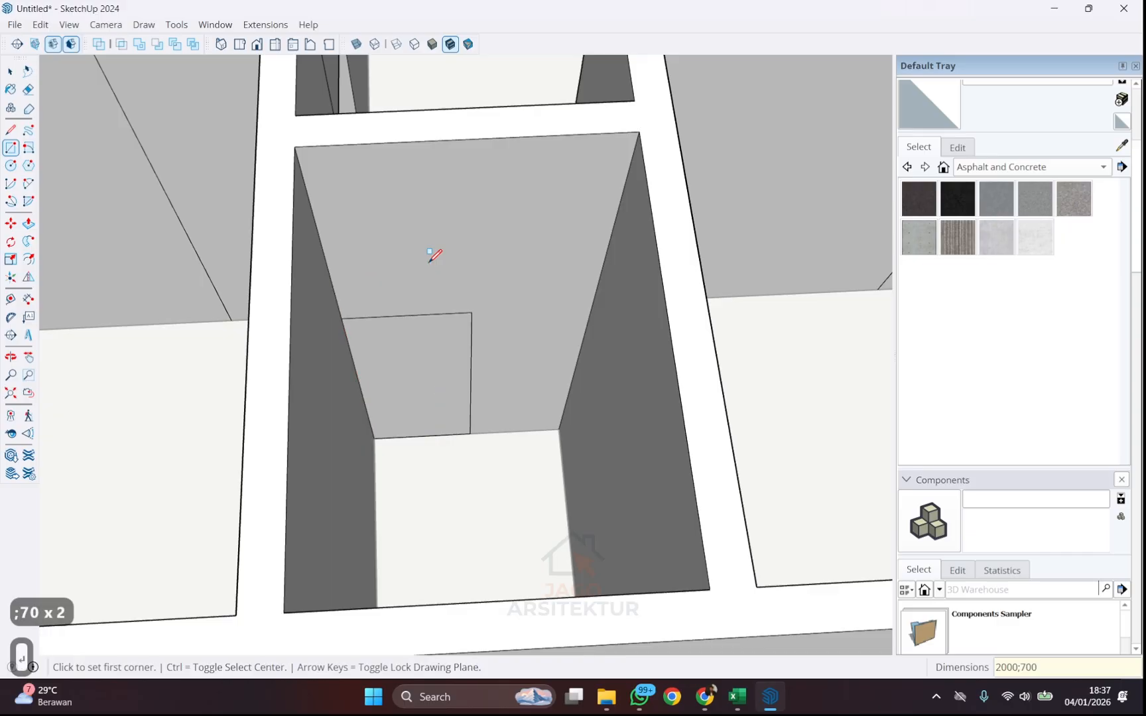
- Push the 700 × 2000 mm rectangle through the small room's partition to cut its doorway
middle_click_drag(435, 256, 488, 276)
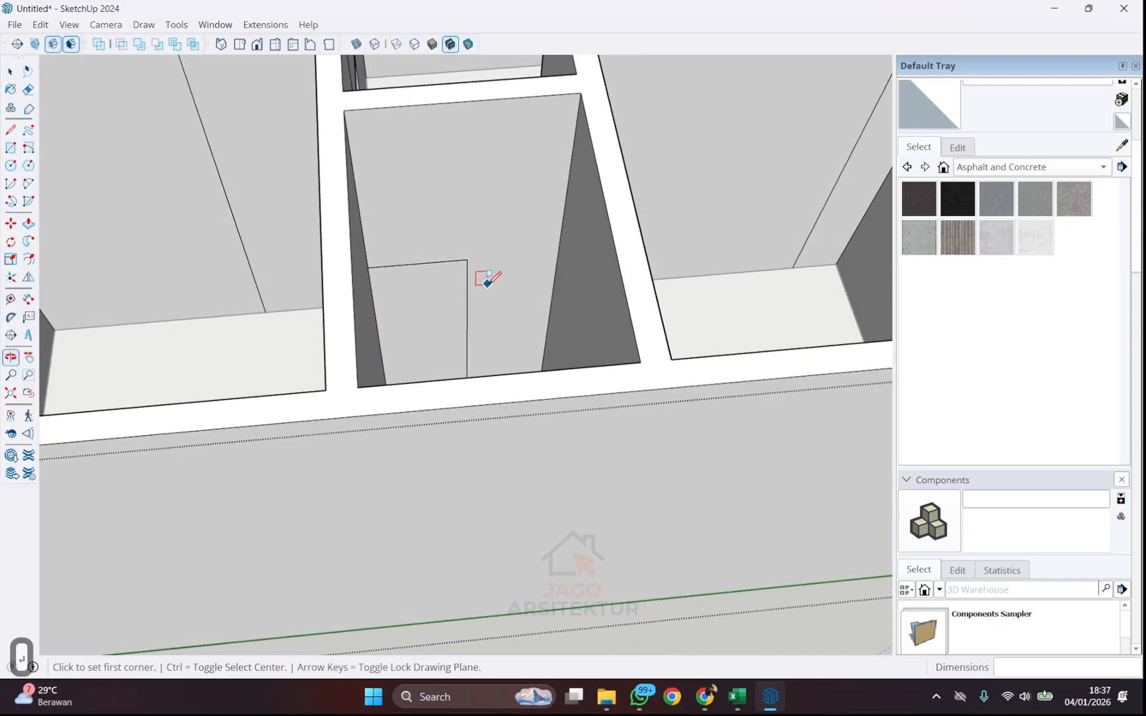
middle_click_drag(390, 298, 388, 303)
middle_click_drag(543, 334, 533, 361)
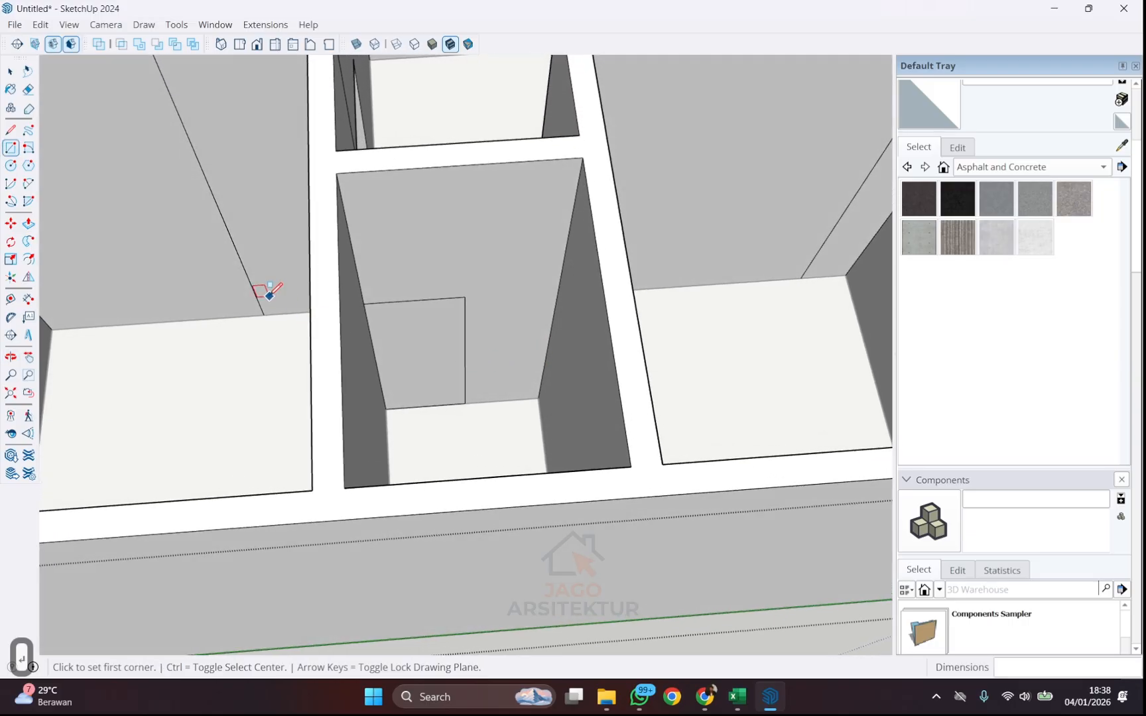
key("p")
left_click(435, 378)
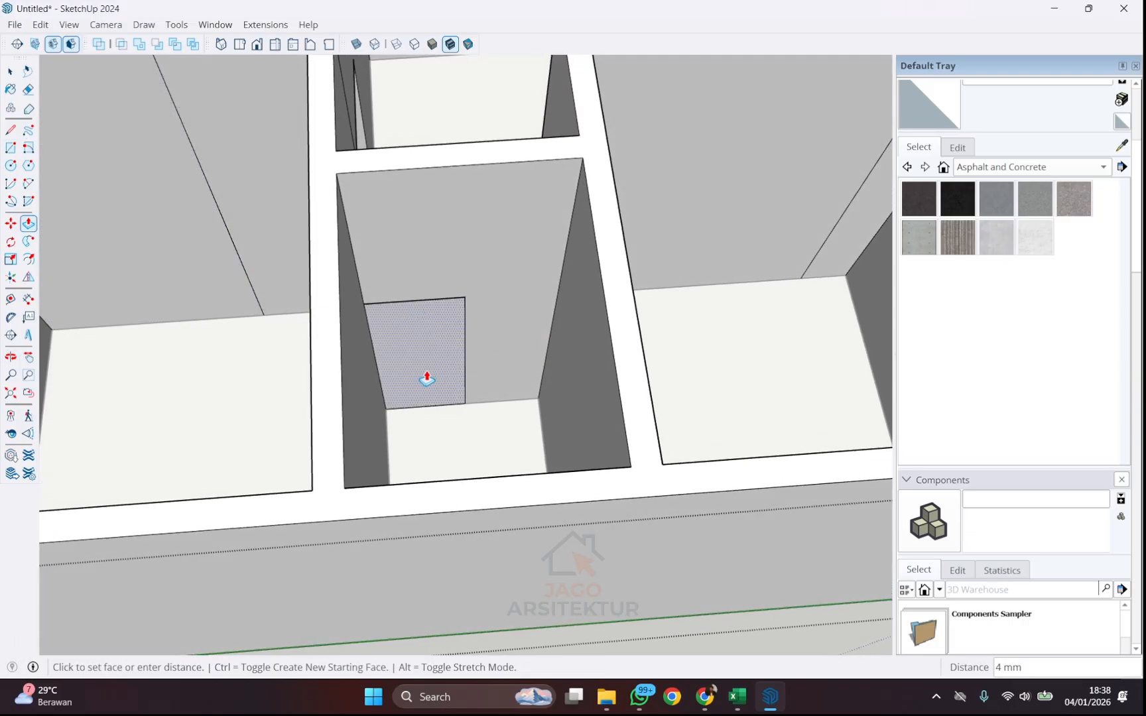
left_click(395, 343)
- Close the wall group and return to the whole house model
middle_click_drag(609, 311, 514, 392)
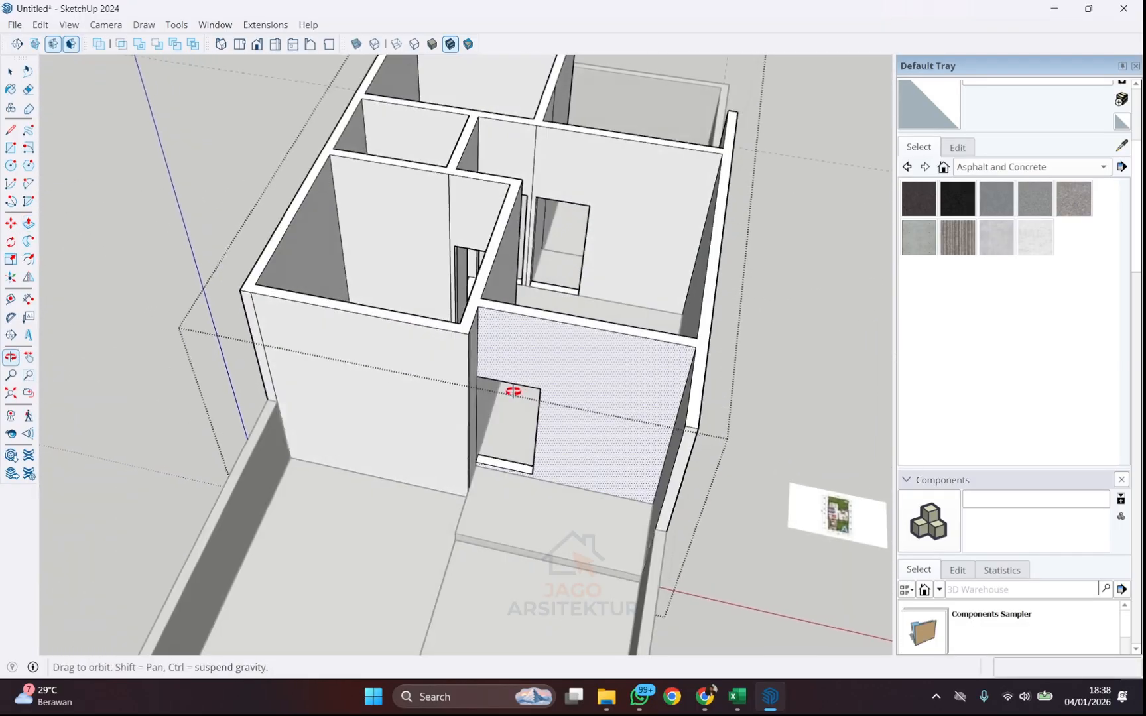
left_click(11, 70)
middle_click_drag(212, 192, 663, 398)
scroll(576, 187, "up", 3)
scroll(492, 411, "down", 4)
scroll(487, 283, "up", 4)
scroll(492, 372, "down", 4)
scroll(488, 233, "up", 2)
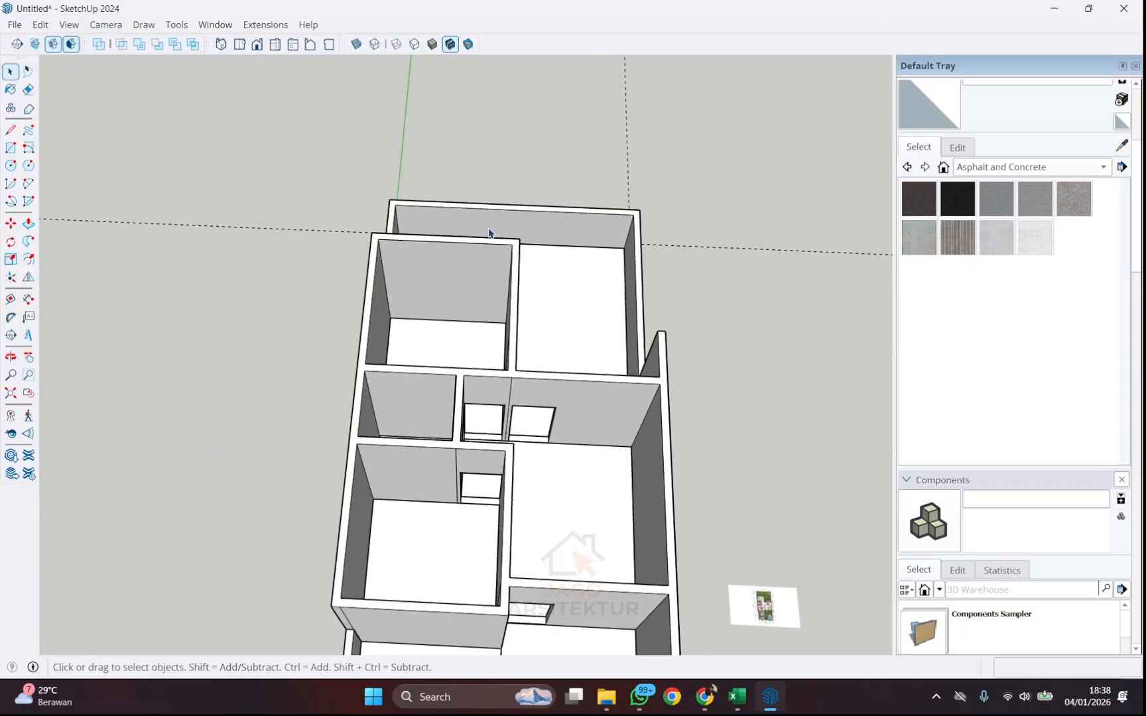
- Examine the house from the rear, then look into the enclosed front room at its front wall
scroll(489, 233, "up", 2)
middle_click_drag(492, 248, 862, 409)
scroll(576, 302, "down", 3)
middle_click_drag(617, 345, 854, 246)
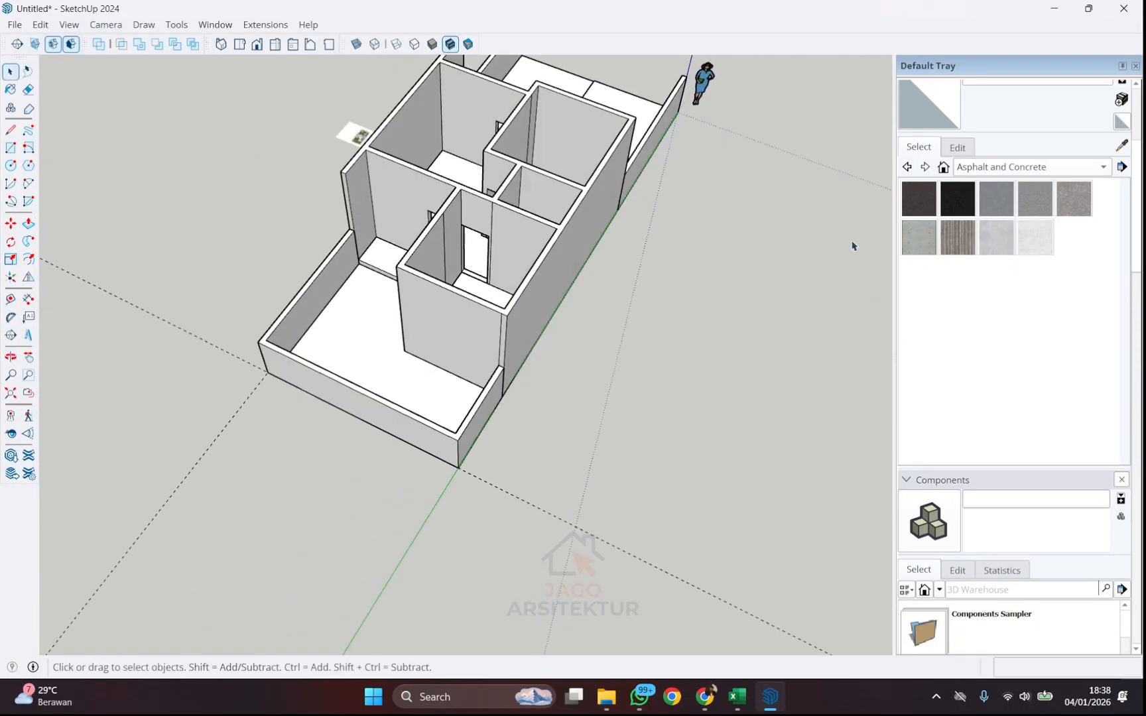
scroll(474, 378, "down", 3)
scroll(511, 156, "up", 3)
scroll(576, 230, "up", 4)
middle_click_drag(494, 245, 570, 230)
scroll(564, 212, "up", 3)
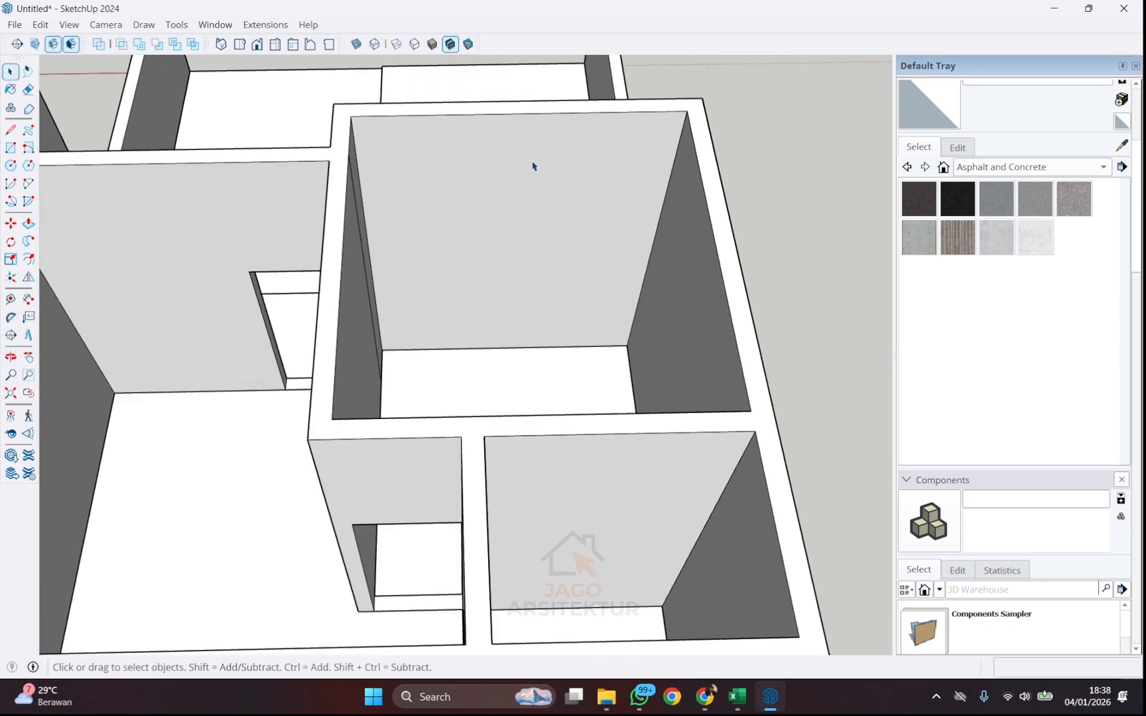
- Place a vertical guide at the middle of the enclosed front room's front wall, measured from its inner corner edge
scroll(253, 195, "down", 2)
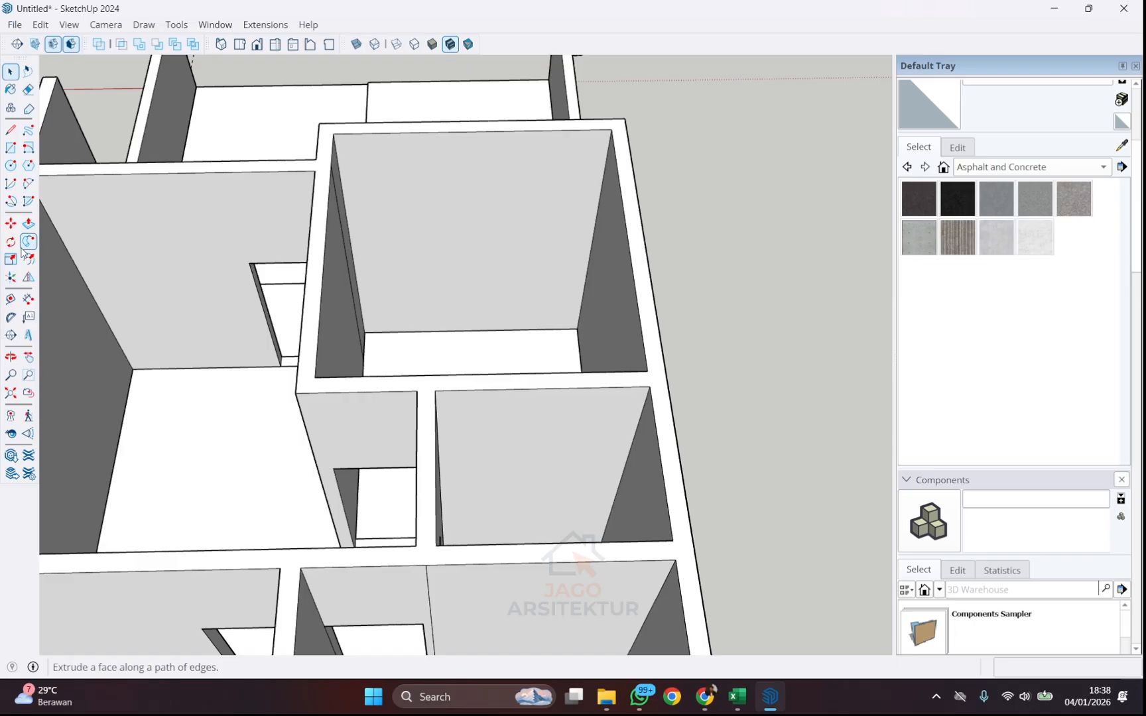
key("t")
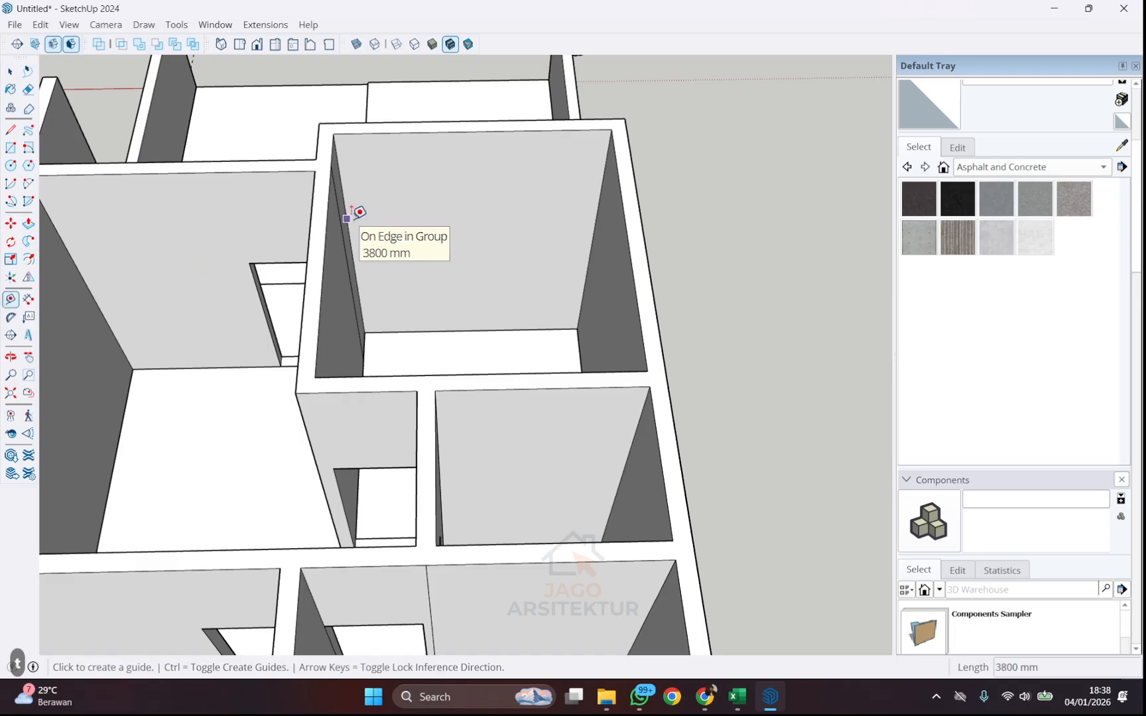
scroll(344, 189, "up", 2)
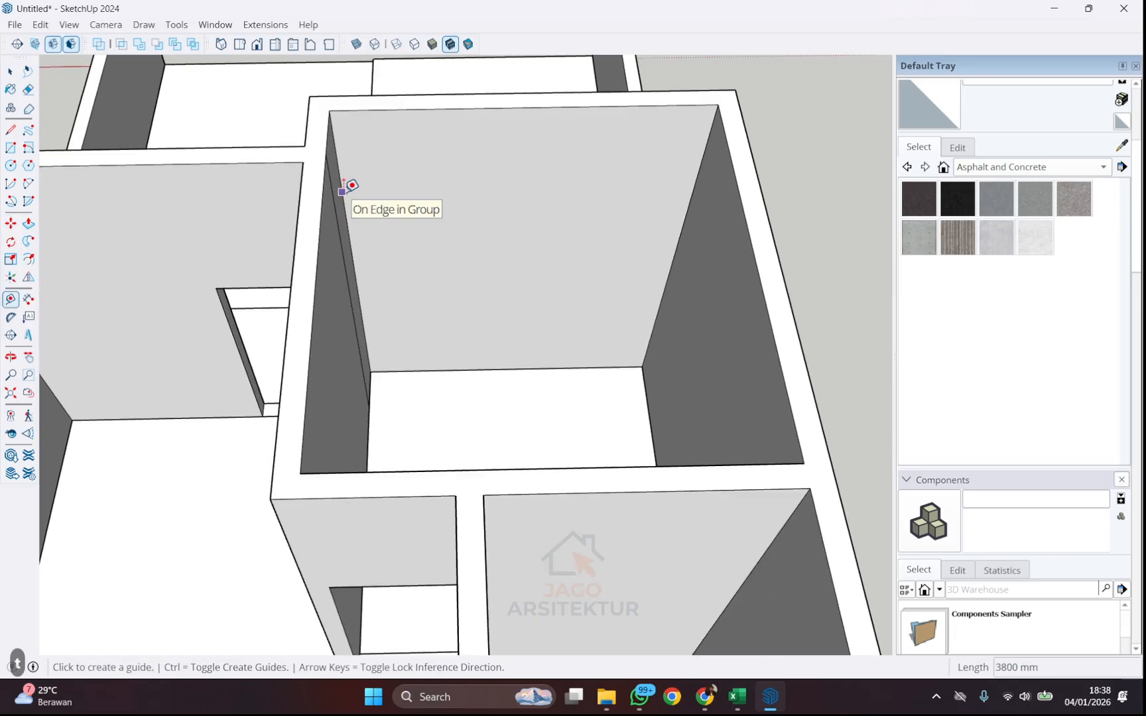
left_click(342, 191)
scroll(342, 191, "down", 2)
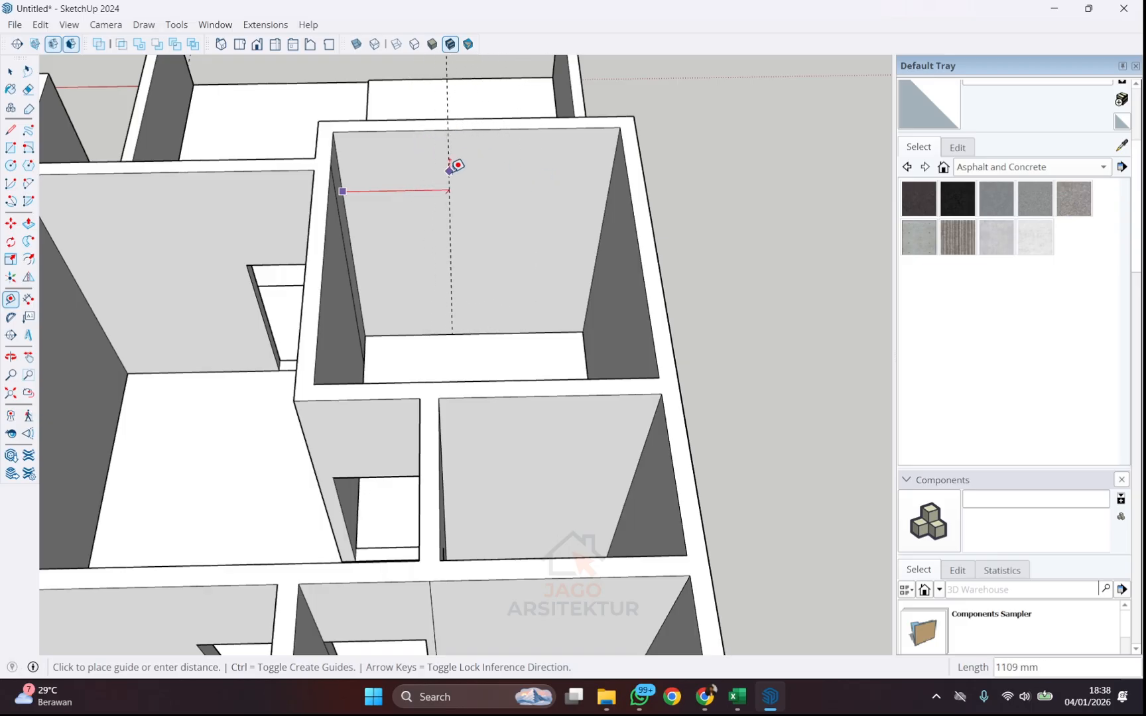
scroll(487, 119, "up", 2)
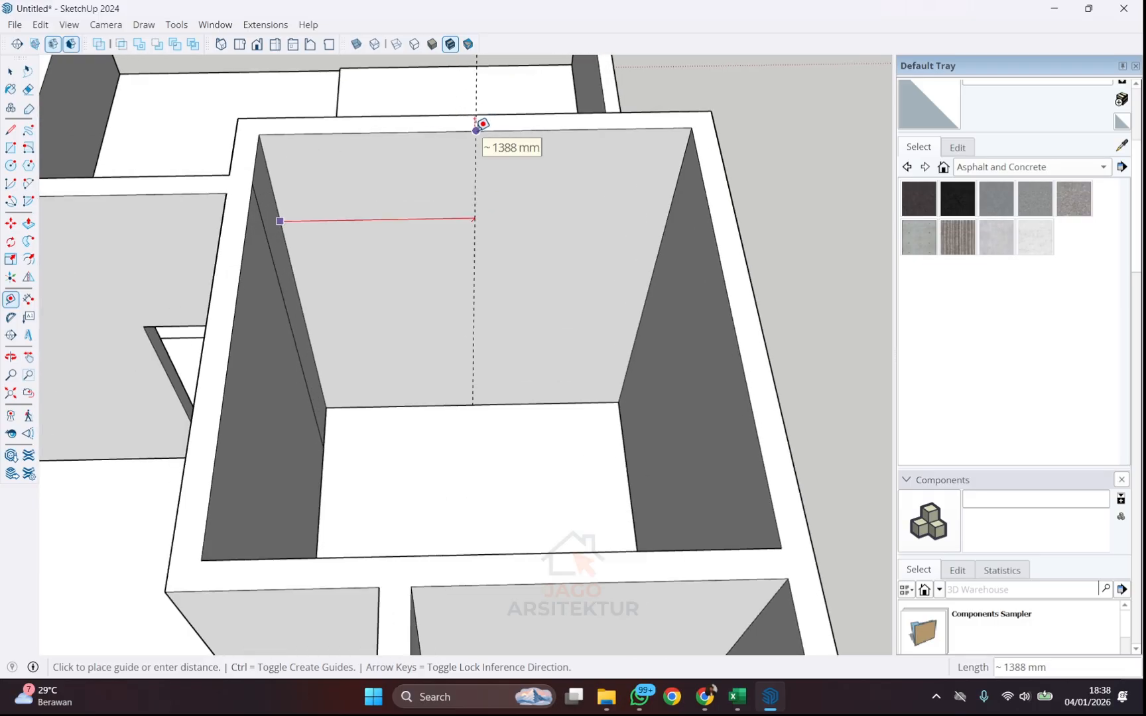
left_click(490, 122)
- Place a horizontal guide 800 mm above the floor on the same front wall
scroll(534, 410, "up", 2)
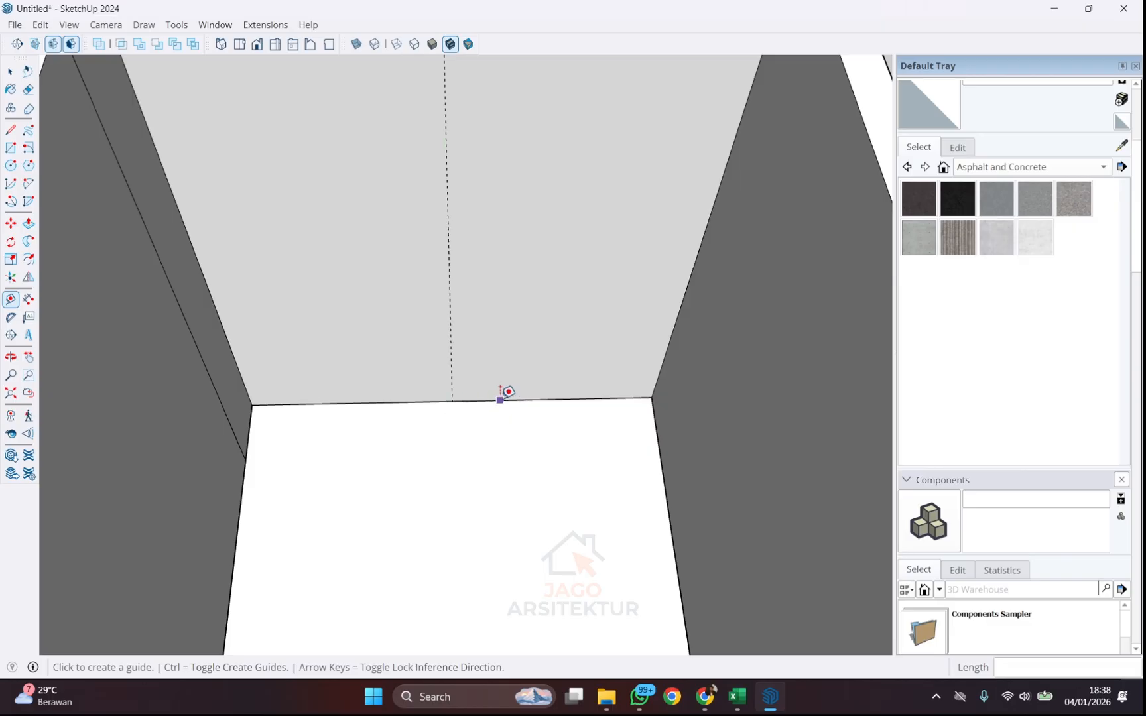
left_click(500, 399)
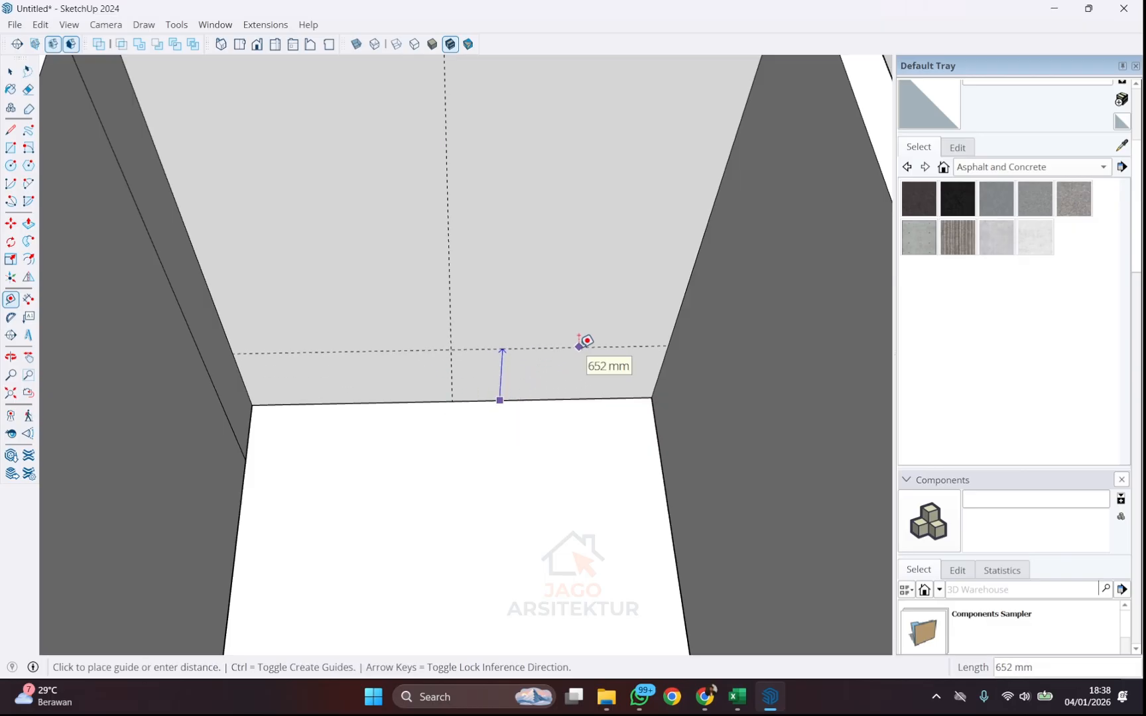
type("800")
key("Return")
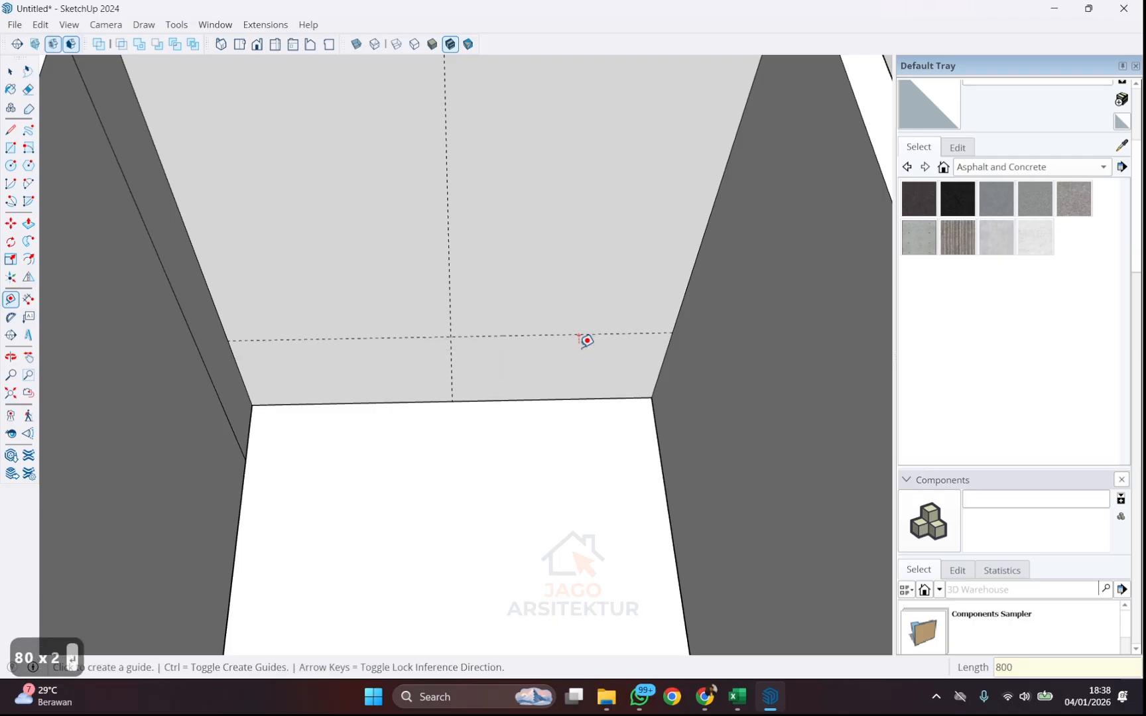
scroll(586, 340, "down", 5)
scroll(583, 340, "up", 5)
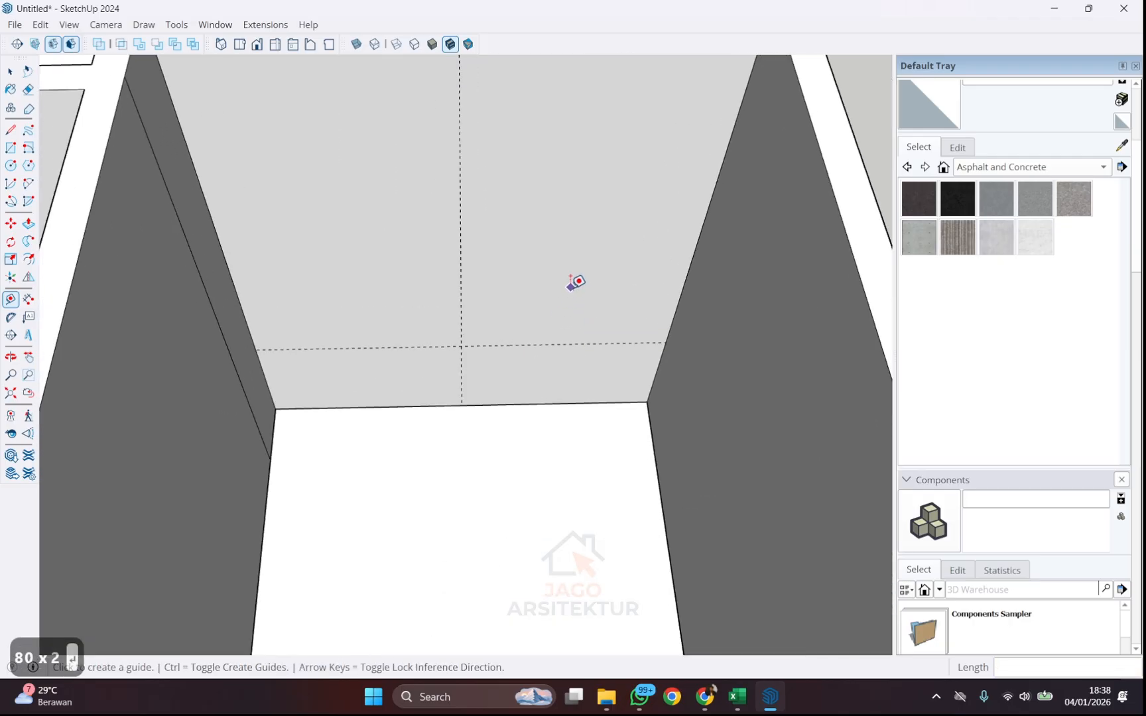
scroll(454, 342, "down", 1)
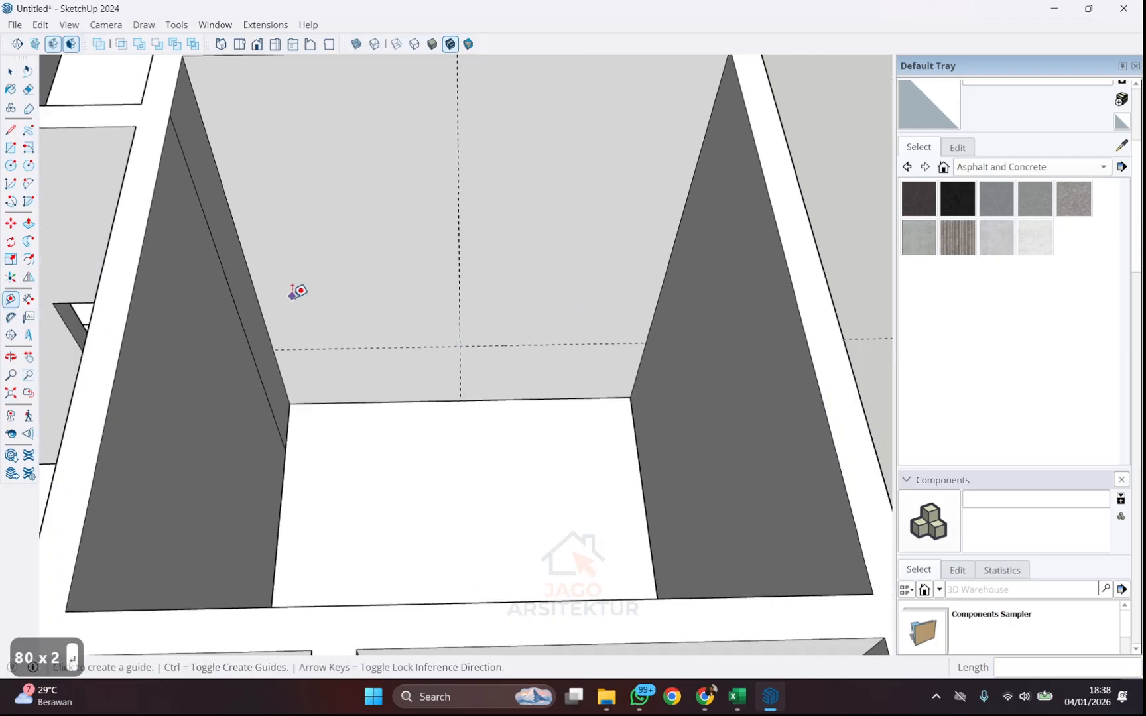
scroll(435, 240, "down", 2)
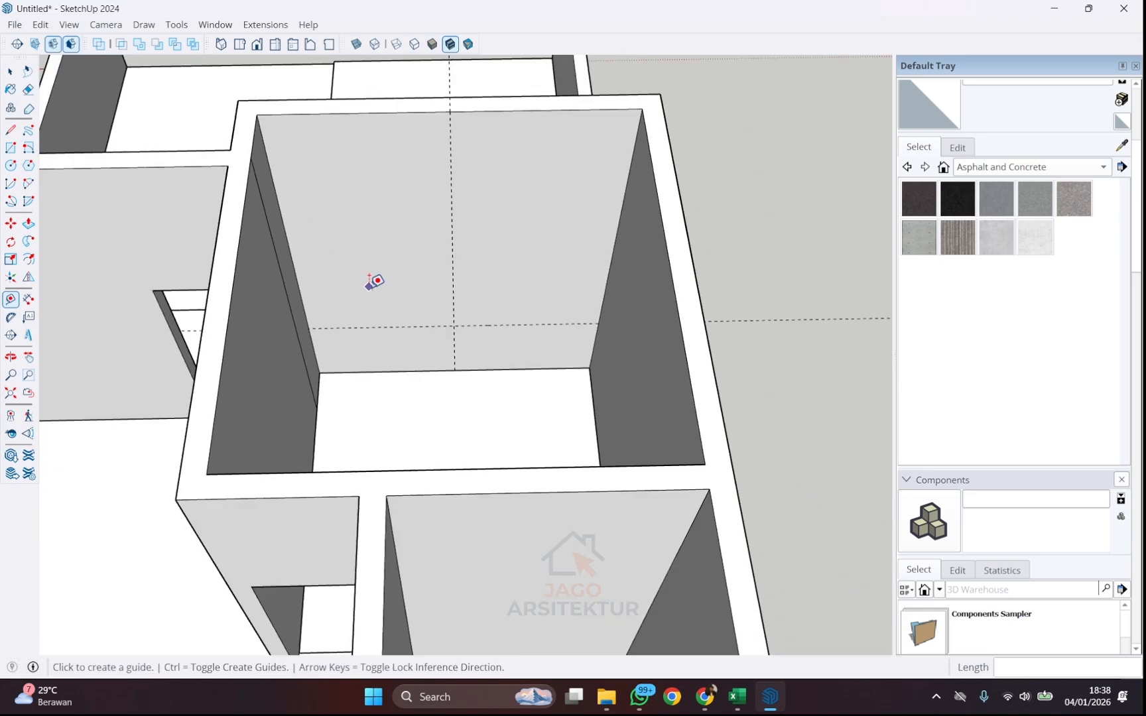
- Open the wall group and draw a 1000 by 400 mm rectangle from the guides' intersection on the front room's front wall
key("space")
double_click(391, 214)
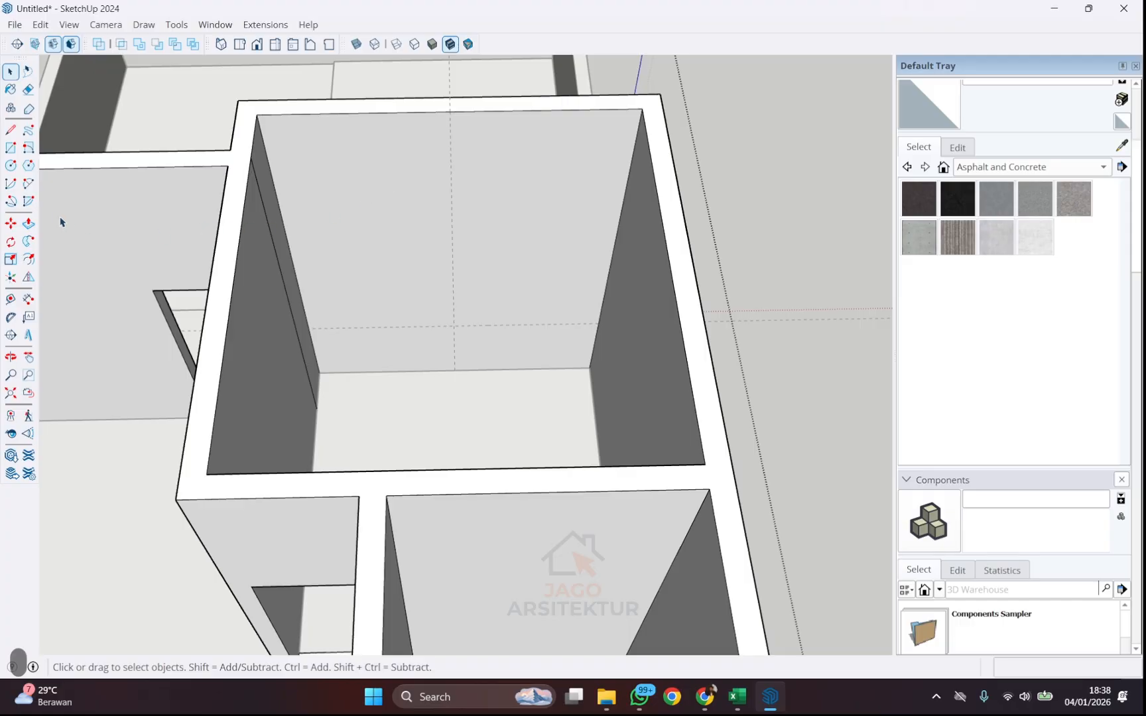
left_click(10, 148)
scroll(454, 324, "up", 2)
left_click(454, 323)
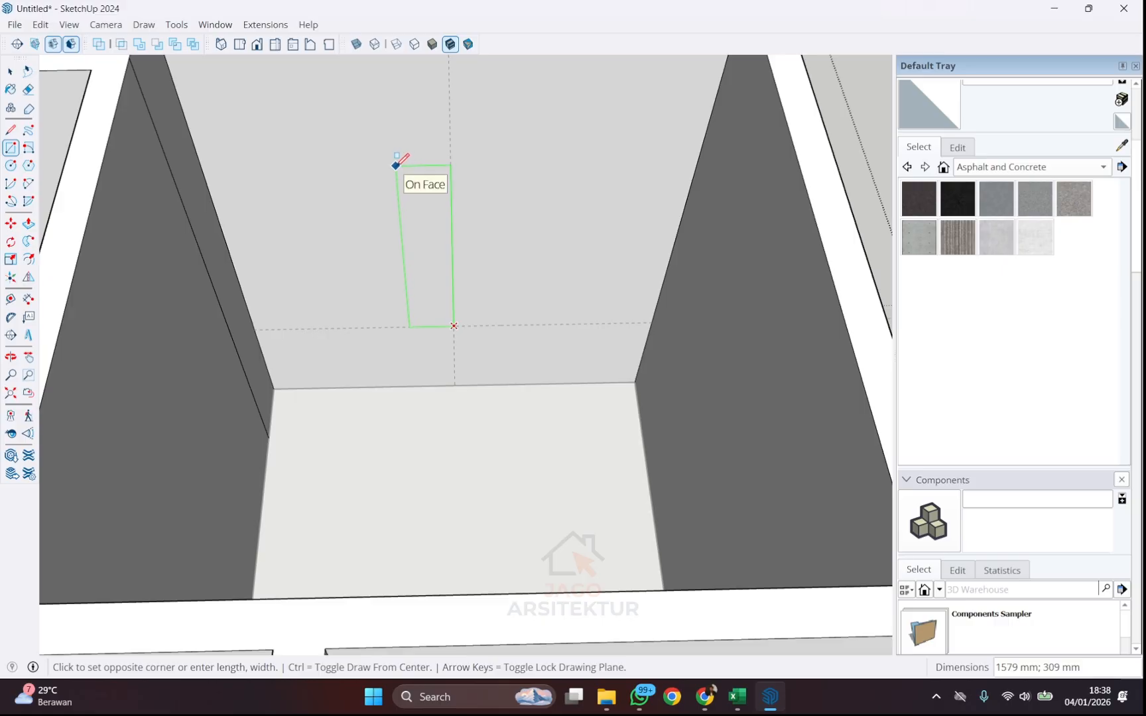
scroll(397, 175, "up", 2)
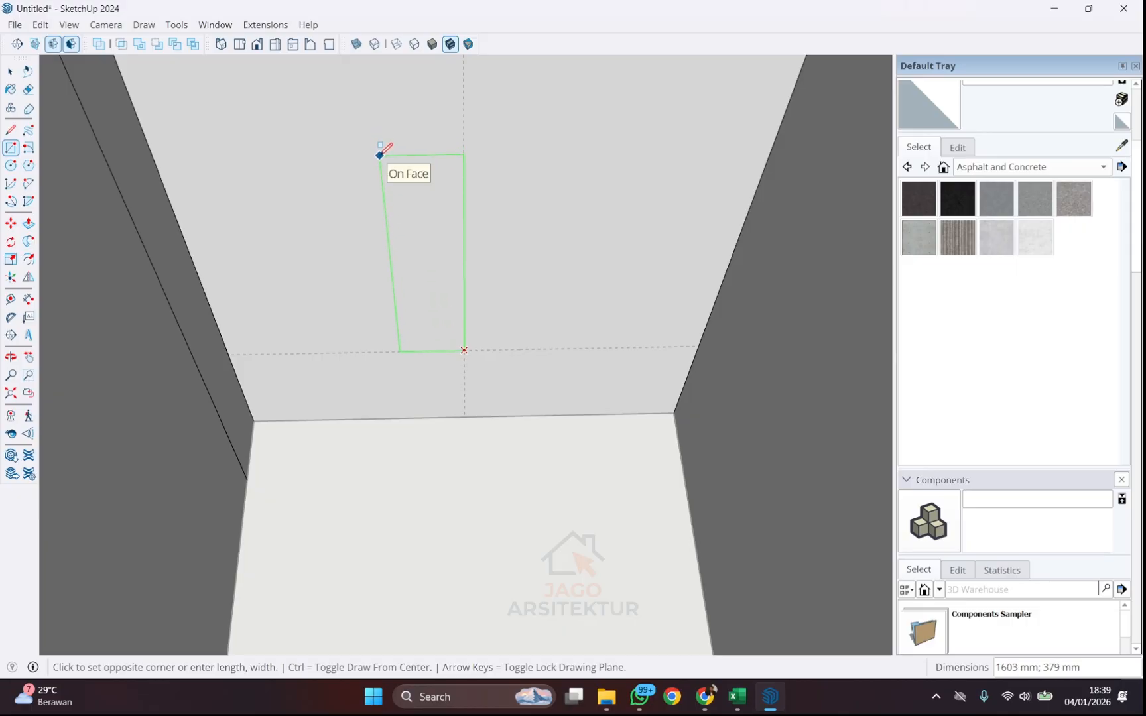
type("100")
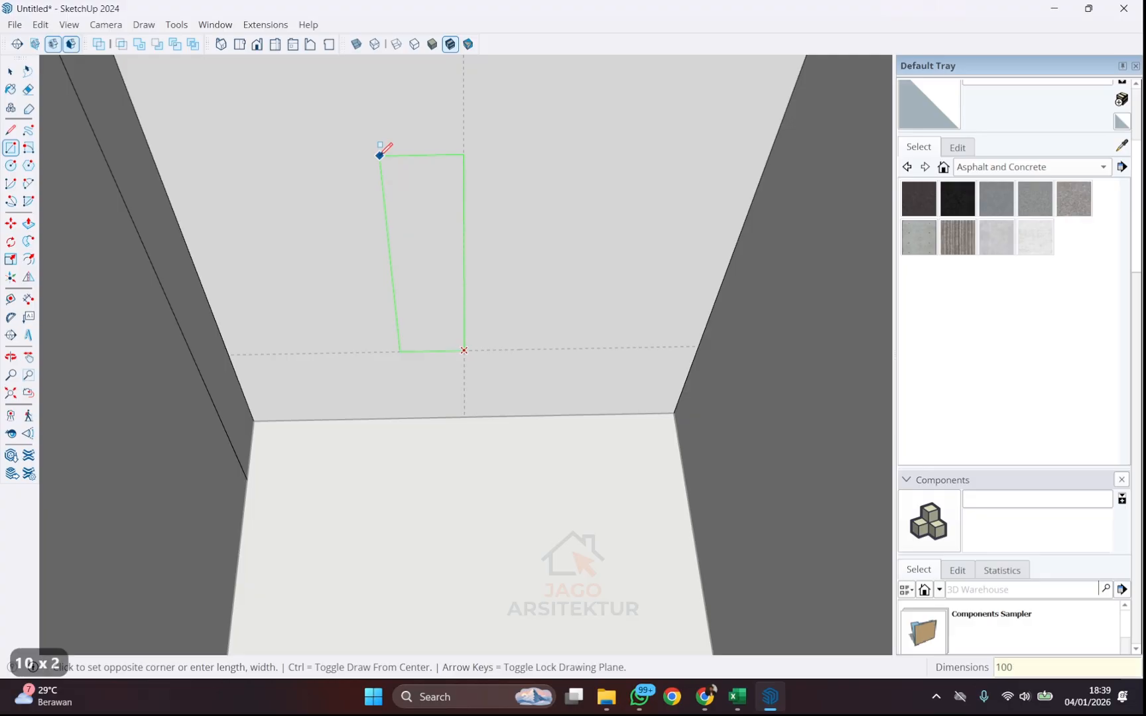
type("0;4")
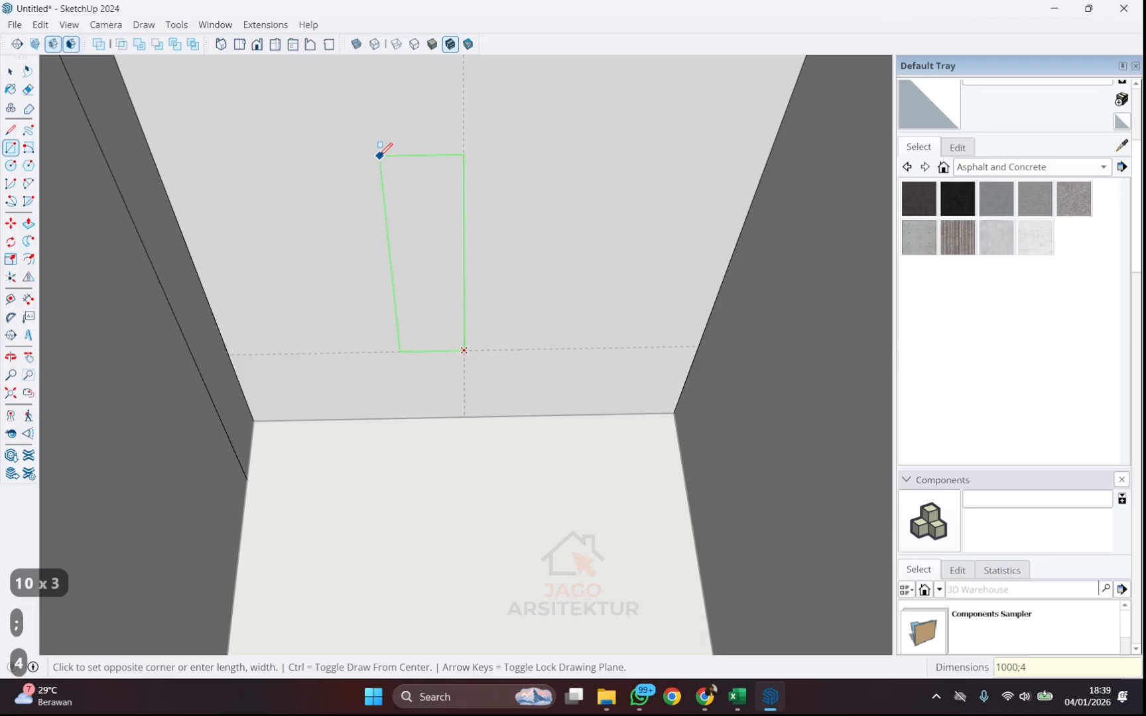
type("00")
key("Return")
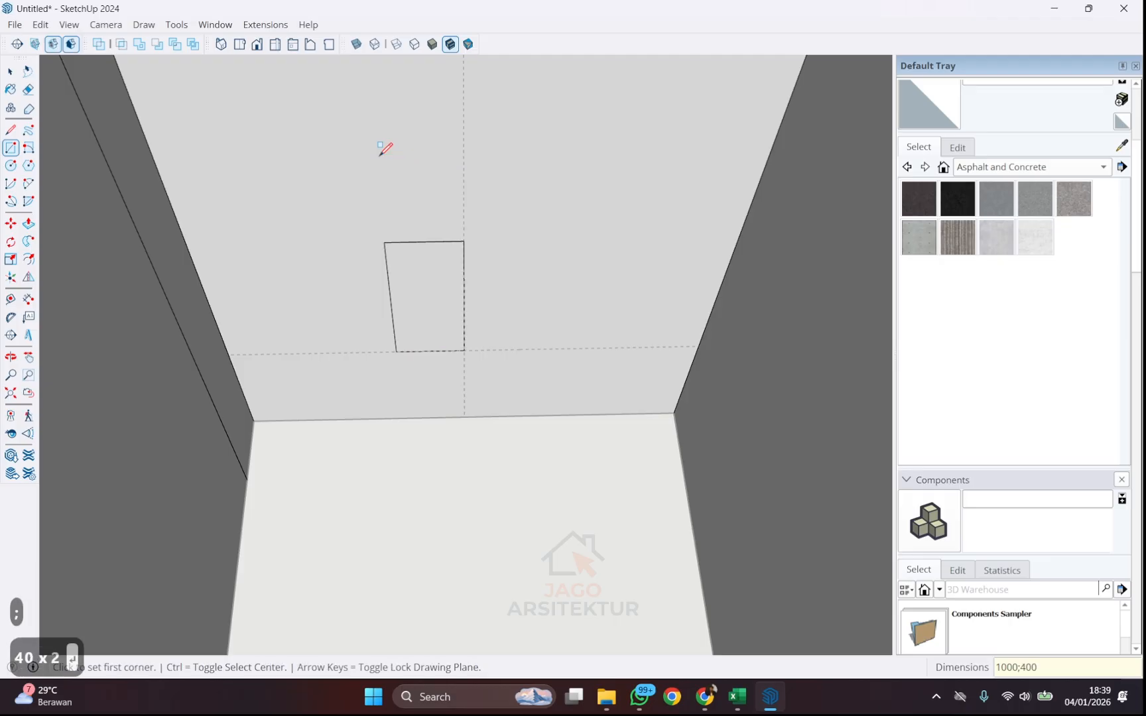
- Copy the rectangle 400 mm sideways along the horizontal guide so the two halves meet at the vertical guide
scroll(431, 199, "down", 3)
scroll(460, 264, "up", 3)
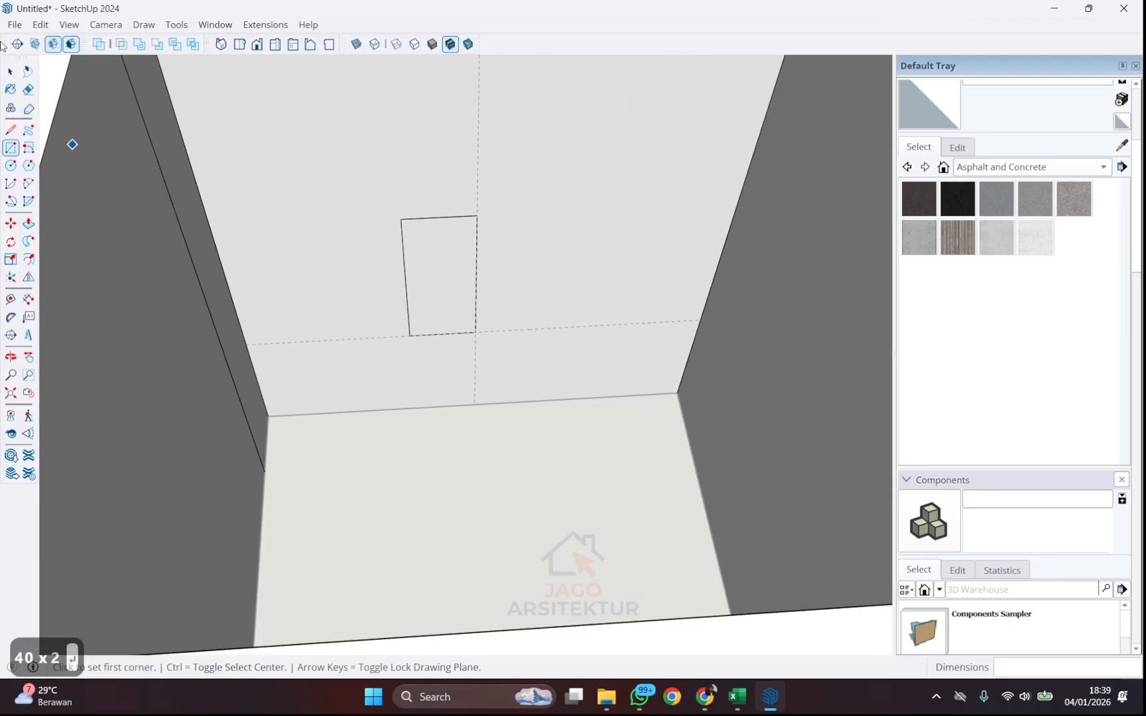
left_click(10, 71)
left_click(459, 278)
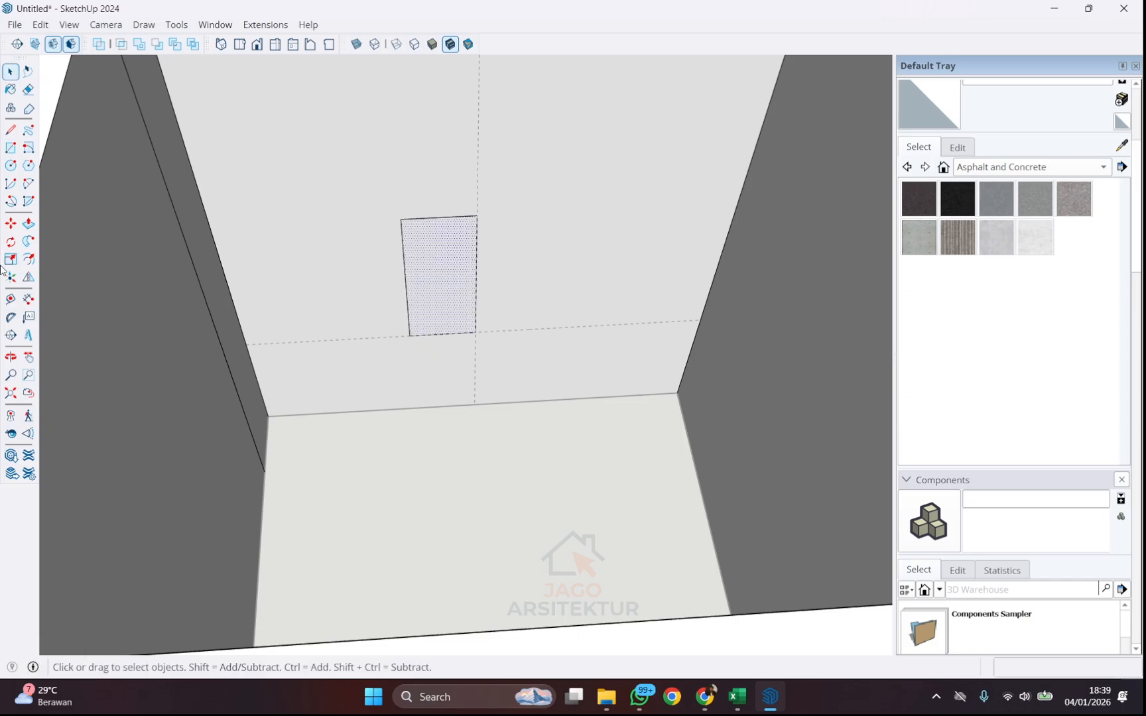
key("m")
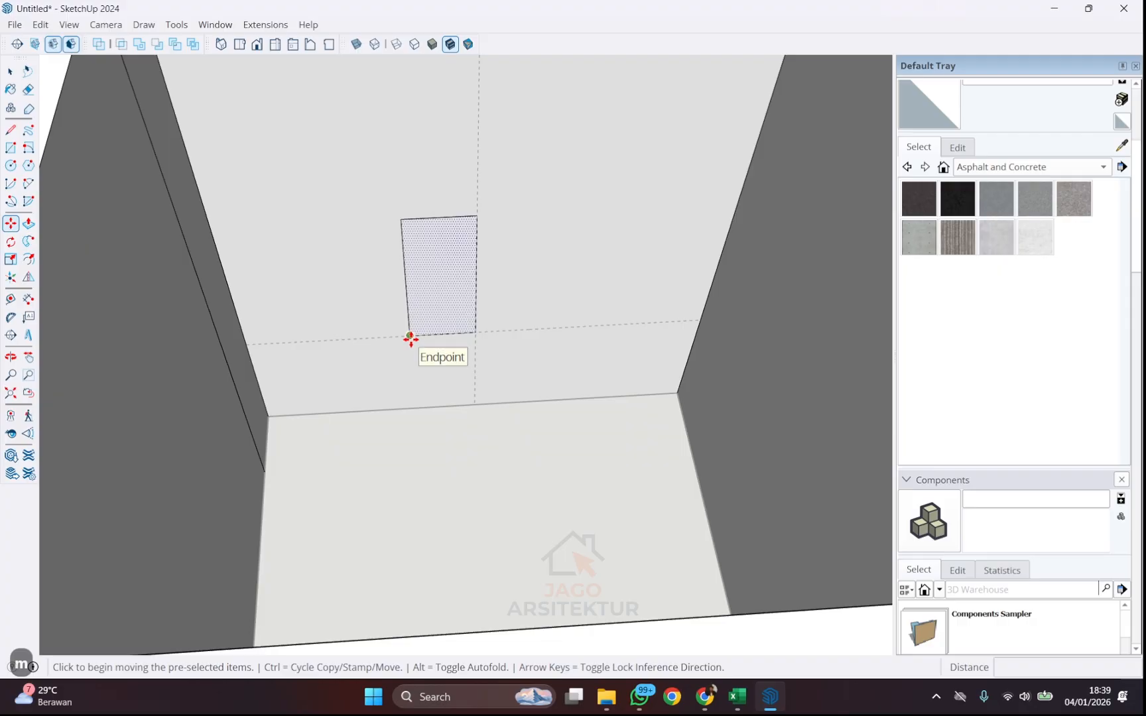
left_click(410, 338)
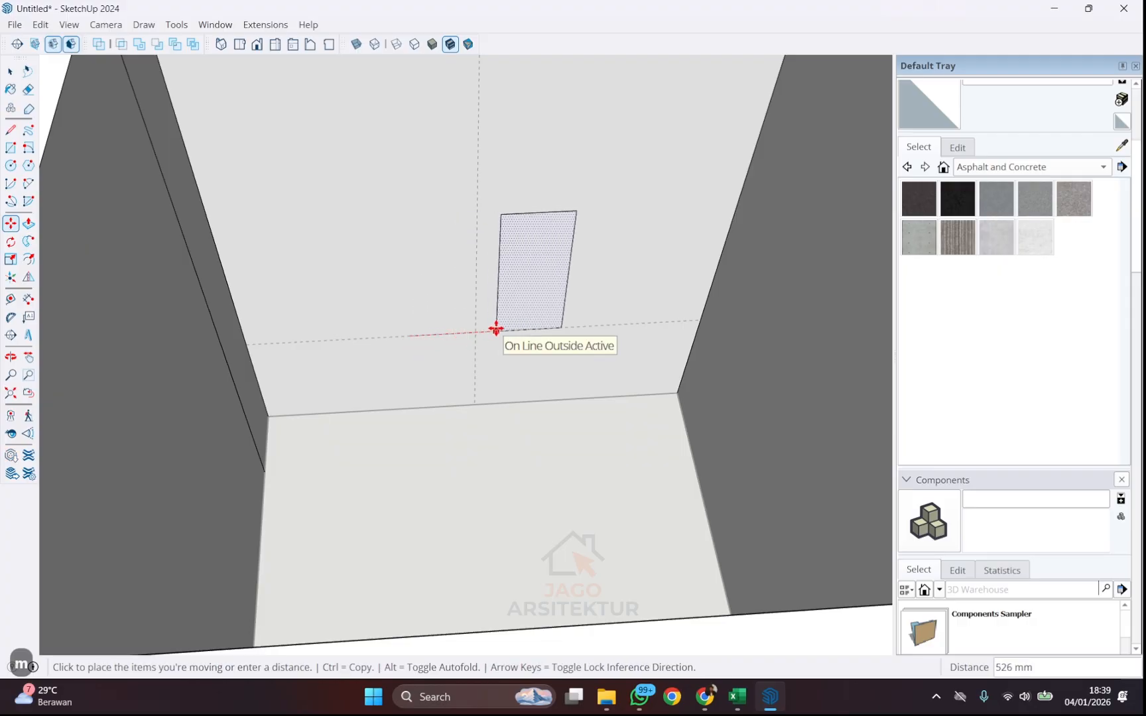
key("ctrl")
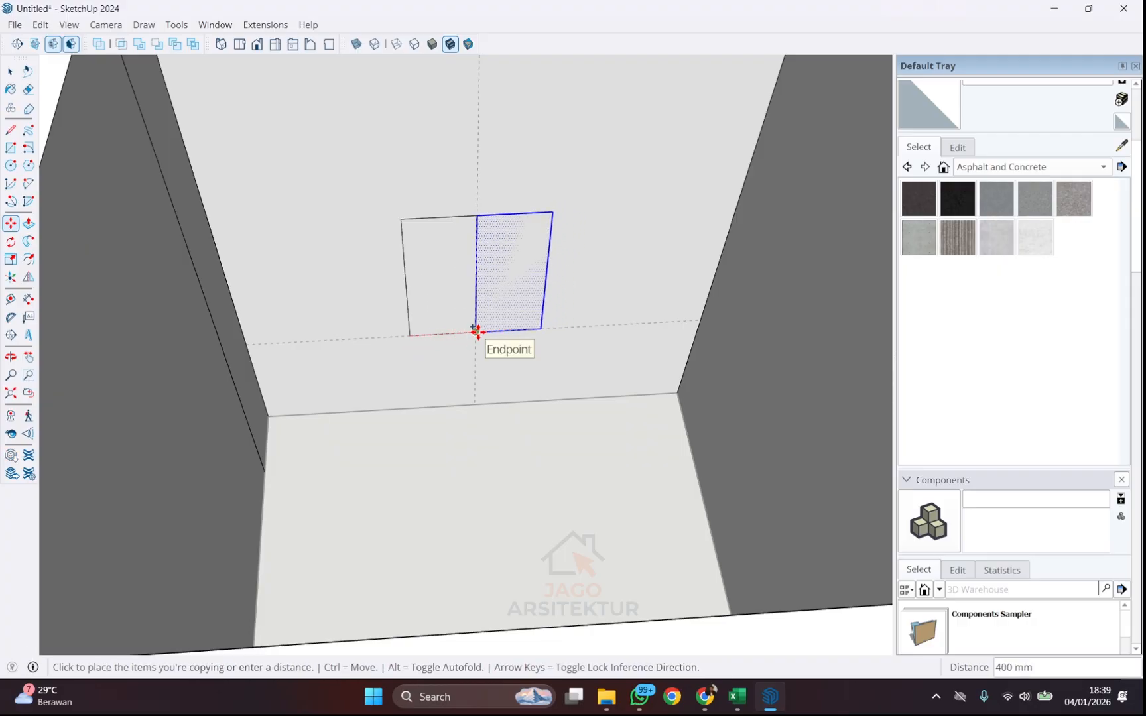
left_click(477, 331)
- Erase the shared line between the two rectangles to merge them into one window outline
scroll(487, 299, "up", 2)
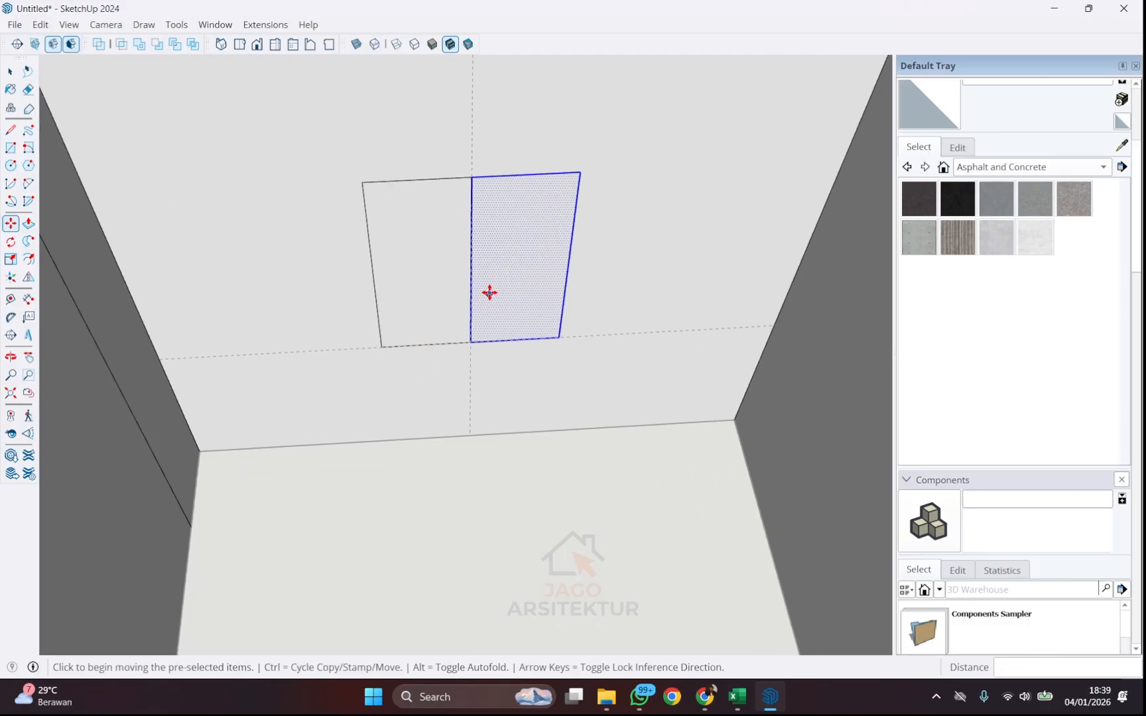
left_click(28, 89)
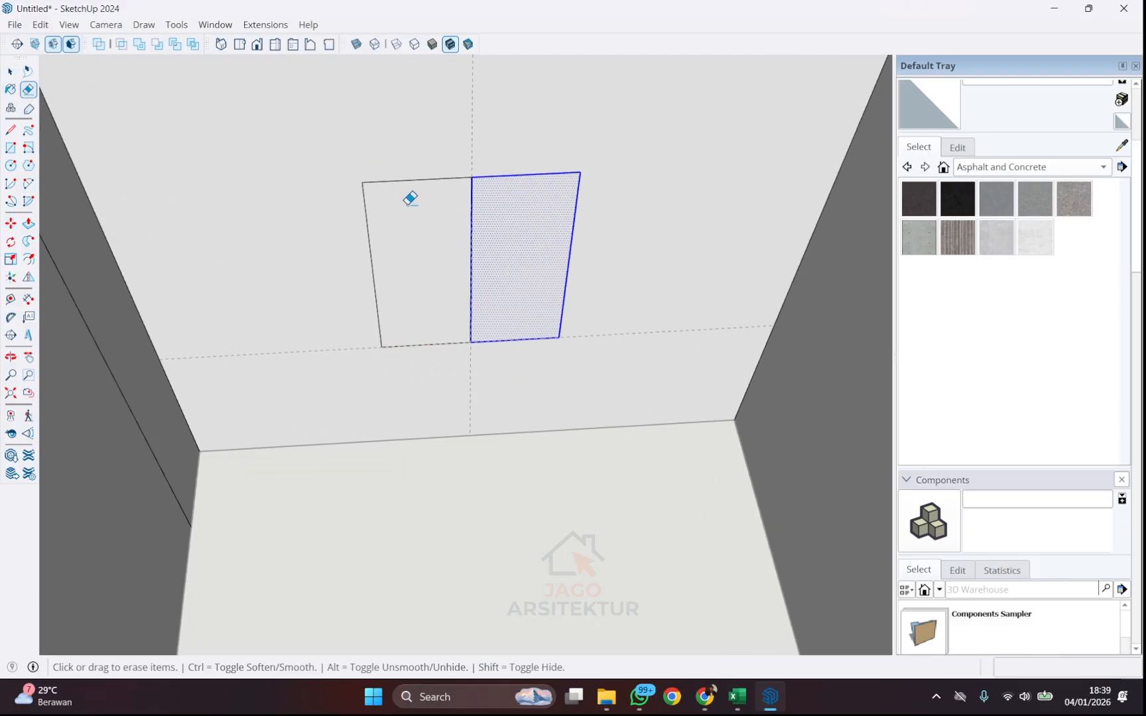
left_click(471, 205)
- Copy the window outline from the front room along the green axis onto the rear room's back wall
scroll(475, 249, "down", 3)
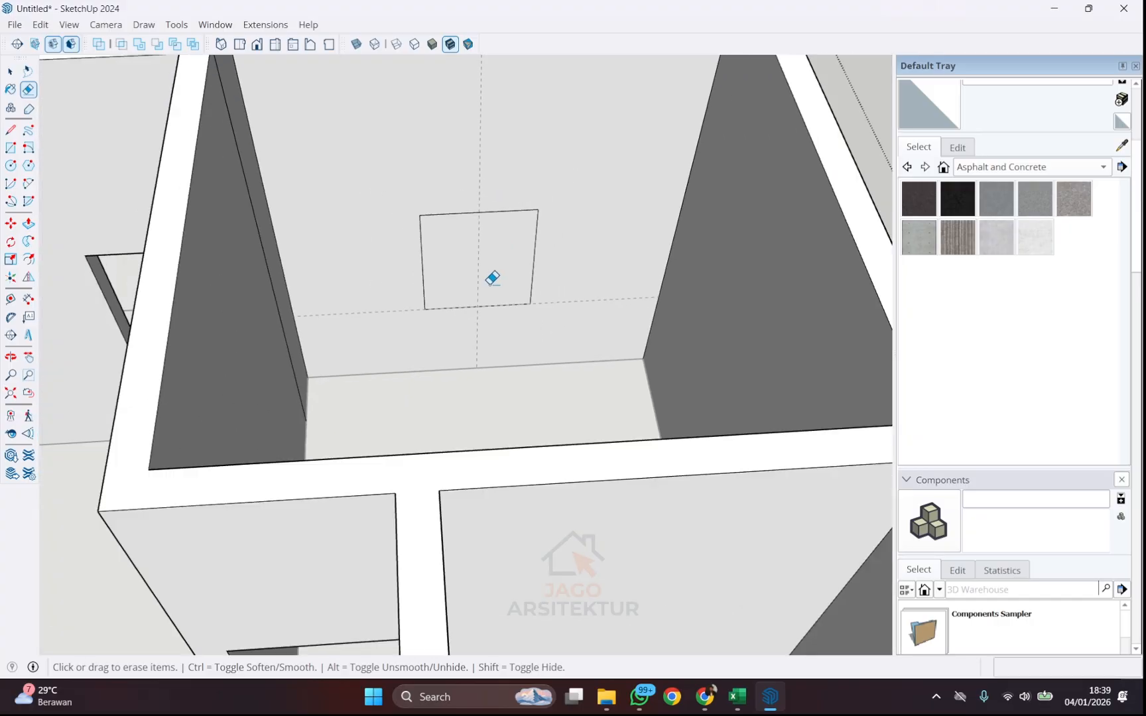
scroll(456, 276, "down", 3)
scroll(510, 172, "up", 2)
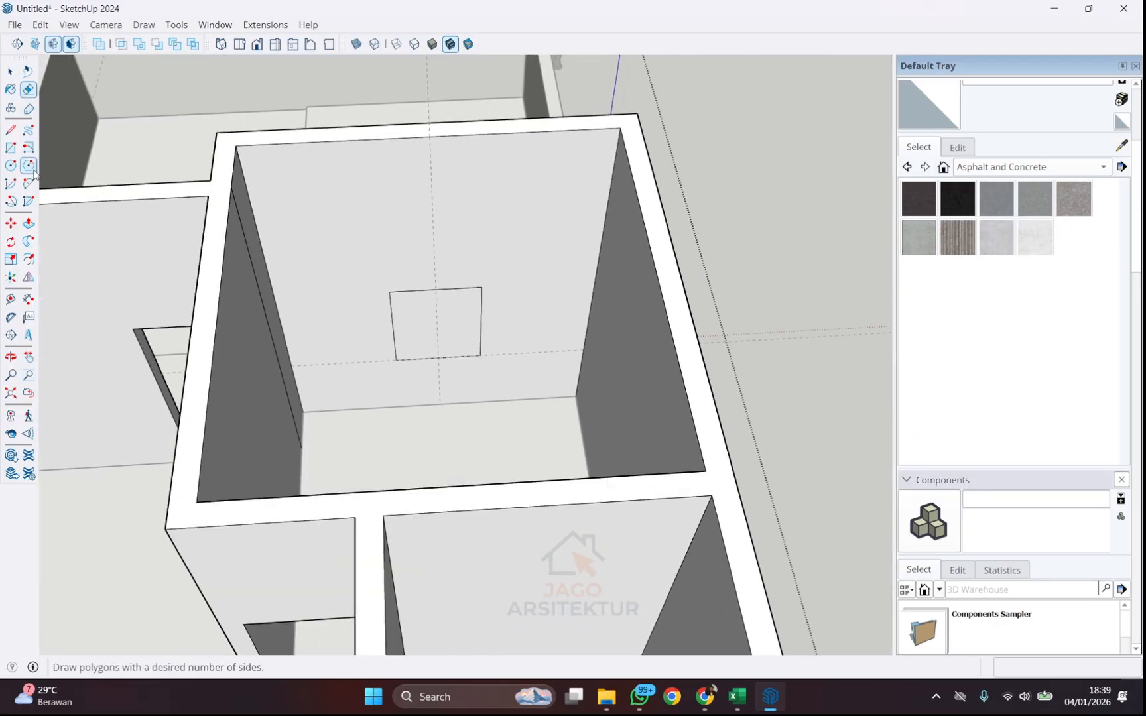
scroll(376, 259, "down", 4)
scroll(517, 193, "down", 2)
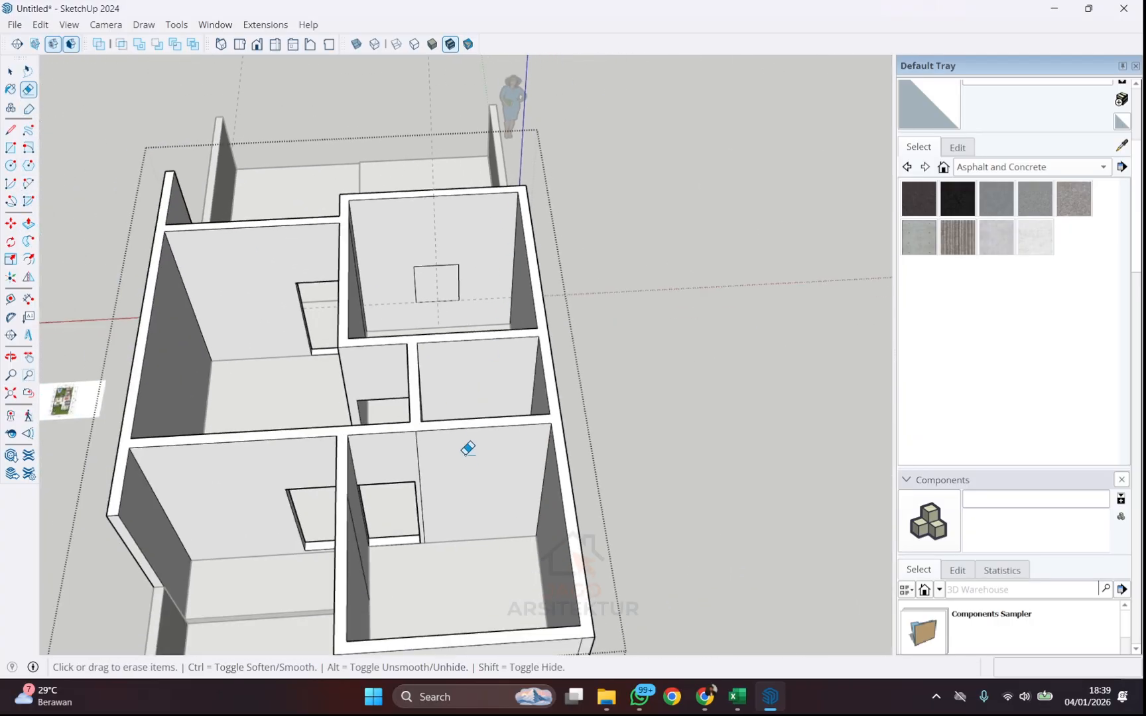
scroll(468, 447, "down", 2)
middle_click_drag(445, 449, 475, 440)
scroll(445, 318, "up", 4)
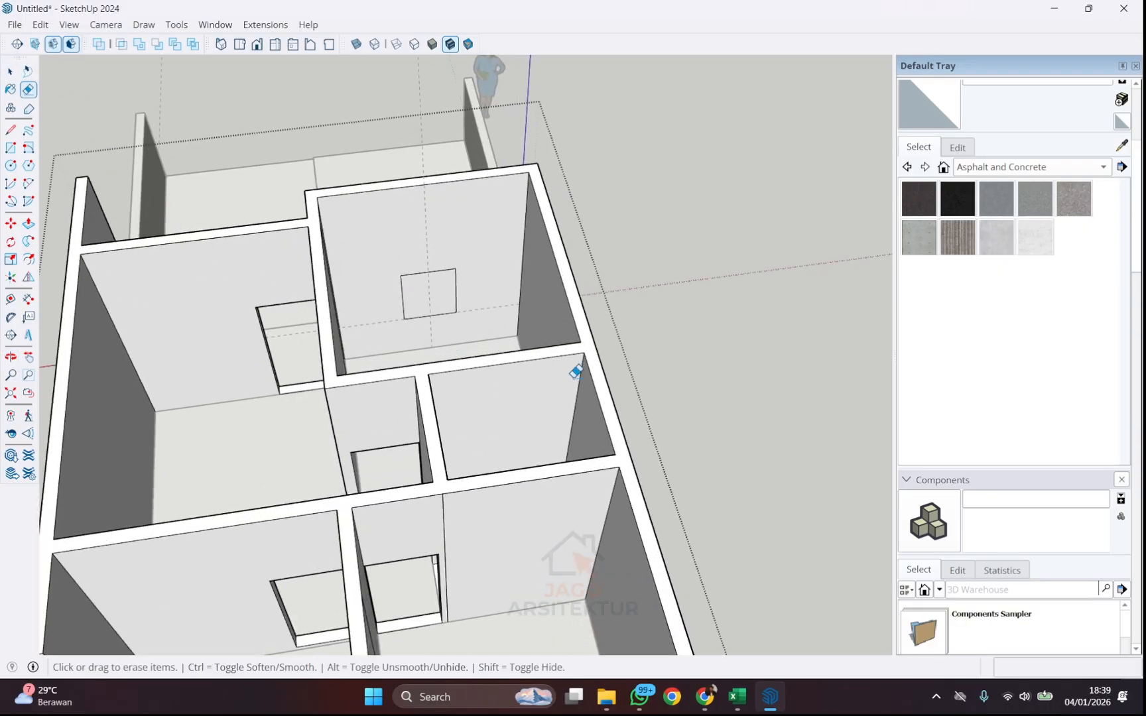
left_click(10, 71)
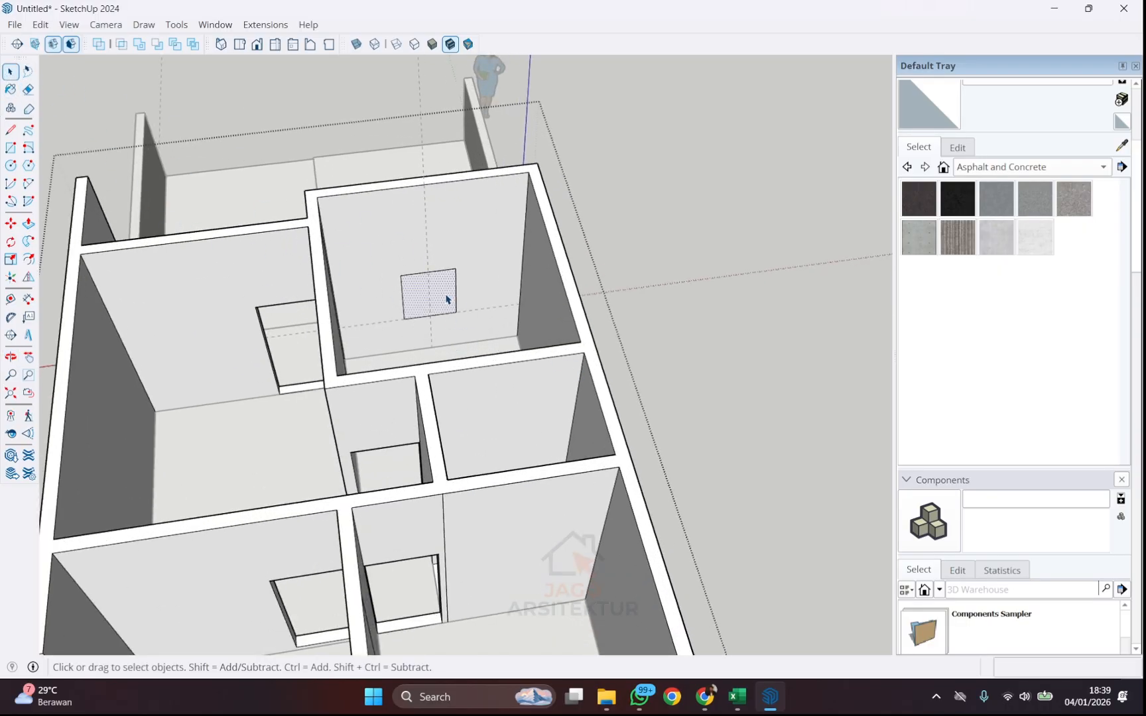
scroll(455, 277, "up", 4)
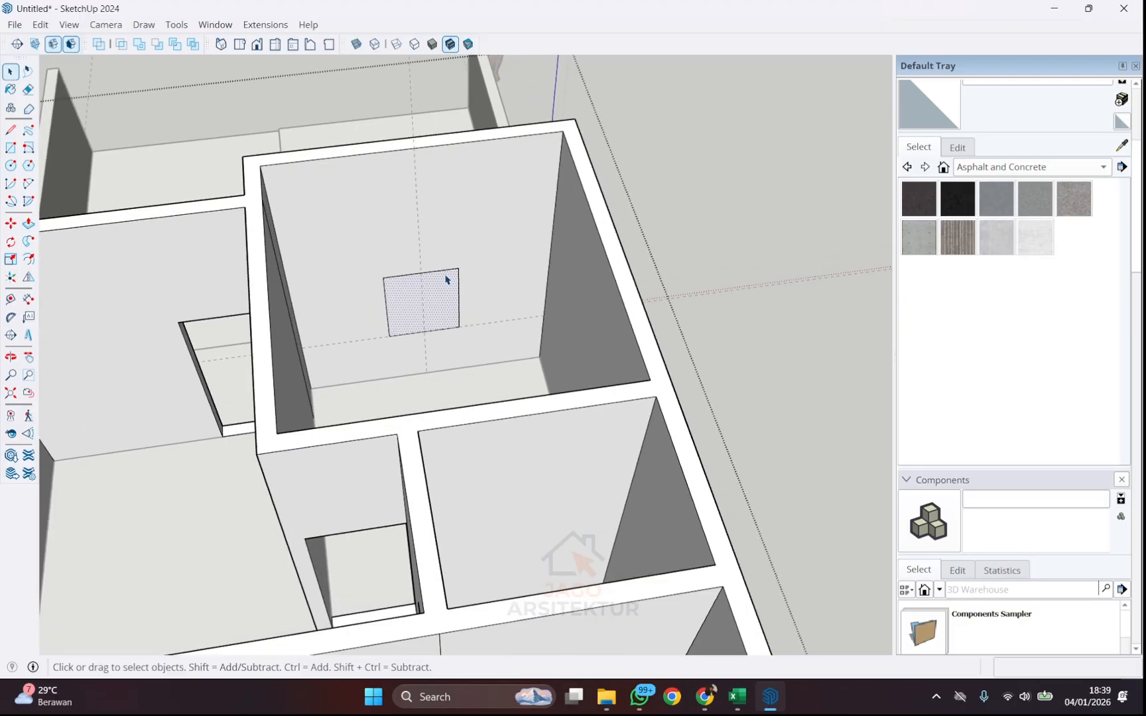
key("m")
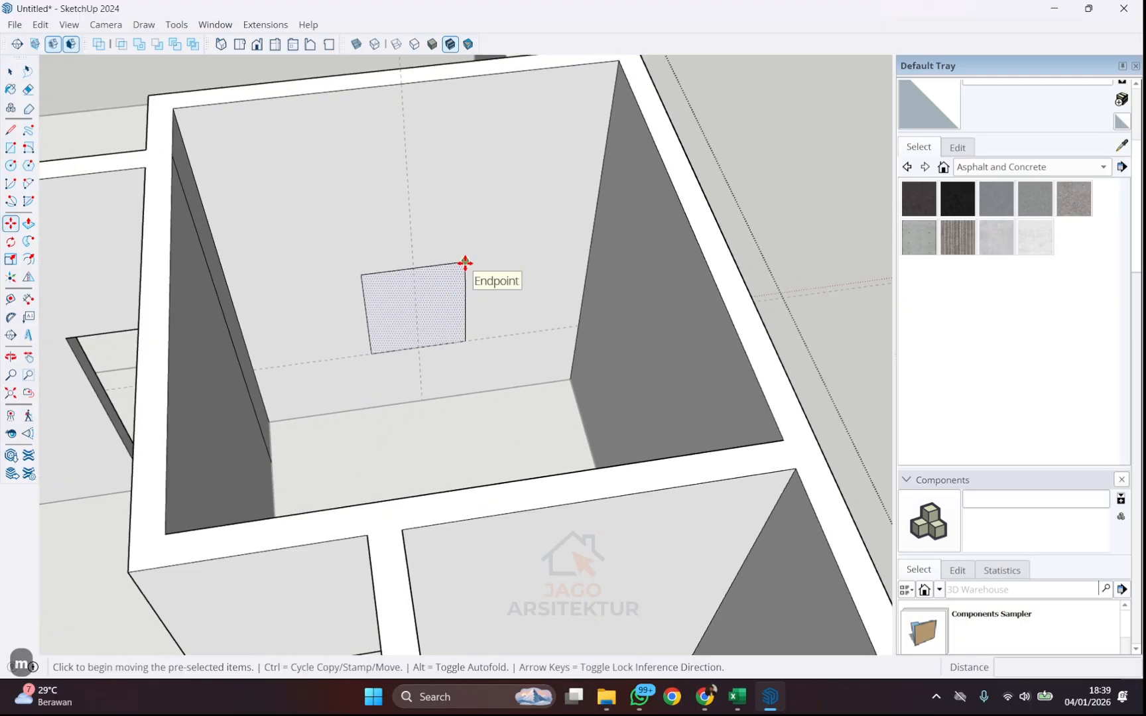
left_click(465, 261)
key("Left")
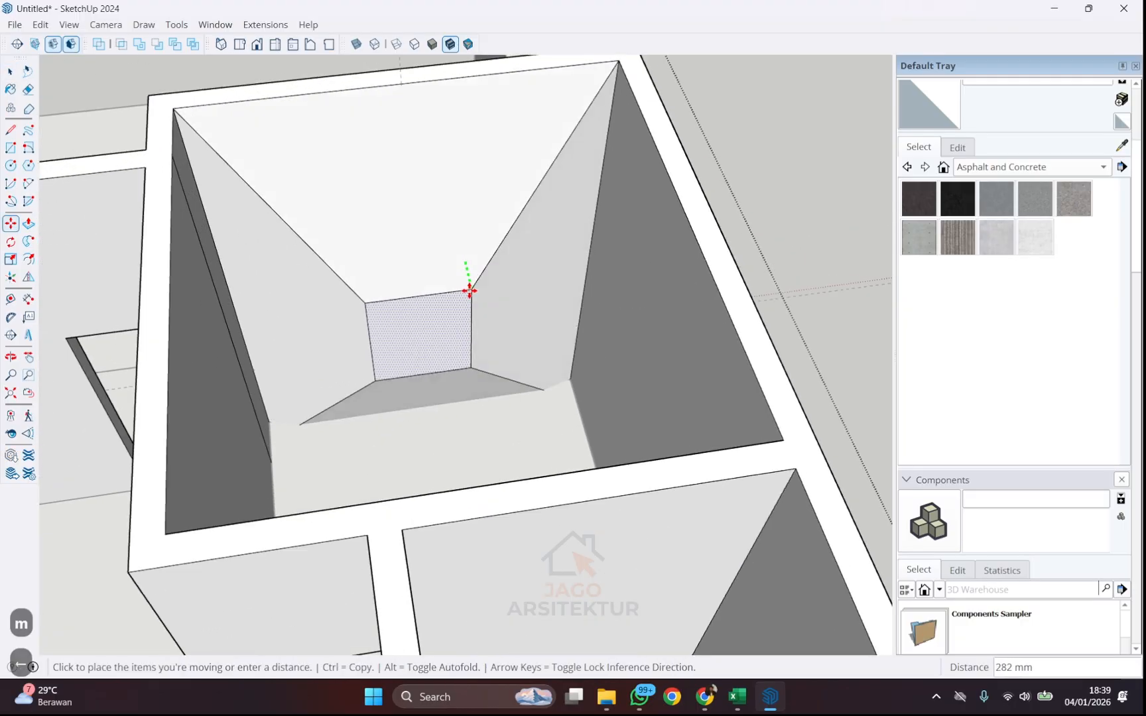
scroll(470, 291, "down", 4)
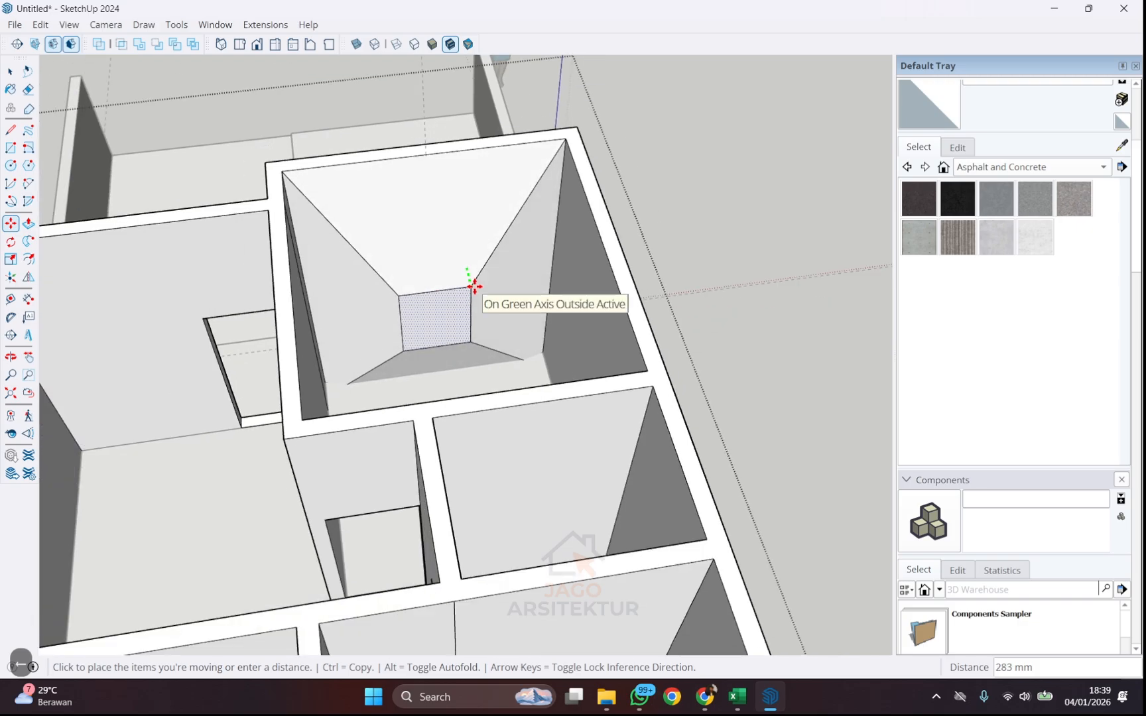
scroll(474, 286, "down", 5)
middle_click_drag(478, 332, 737, 233)
scroll(685, 286, "up", 5)
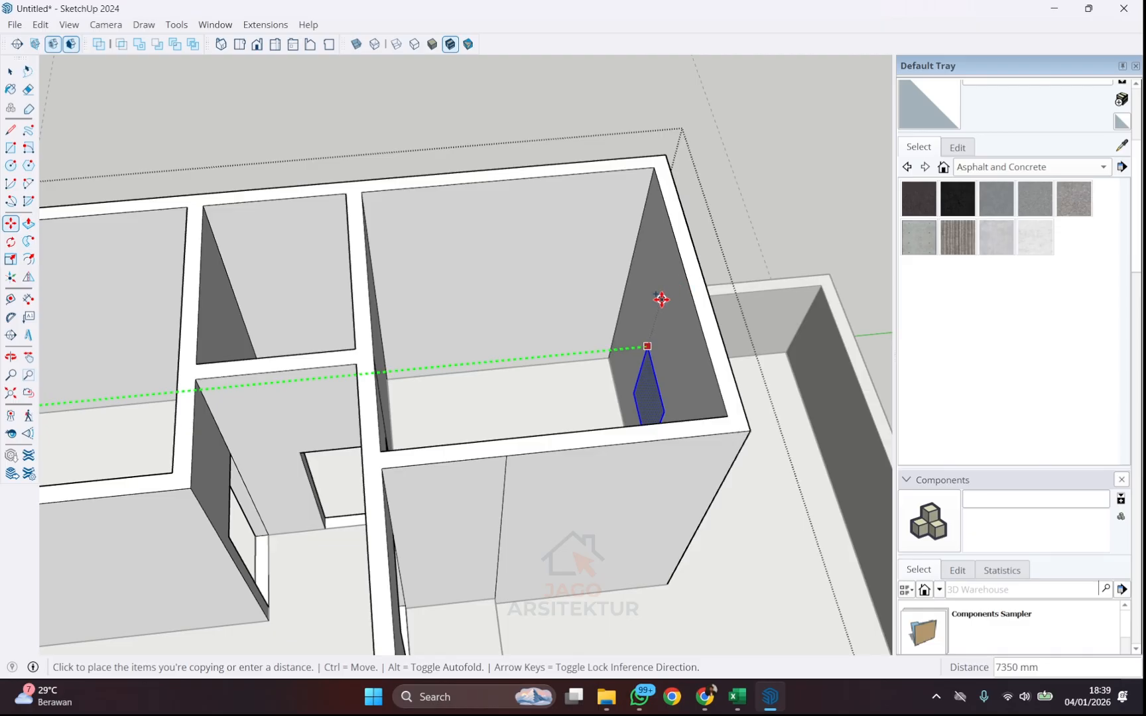
left_click(660, 299)
- Push the front room's window outline 150 mm through the front wall to cut the opening
key("space")
middle_click_drag(683, 221, 674, 230)
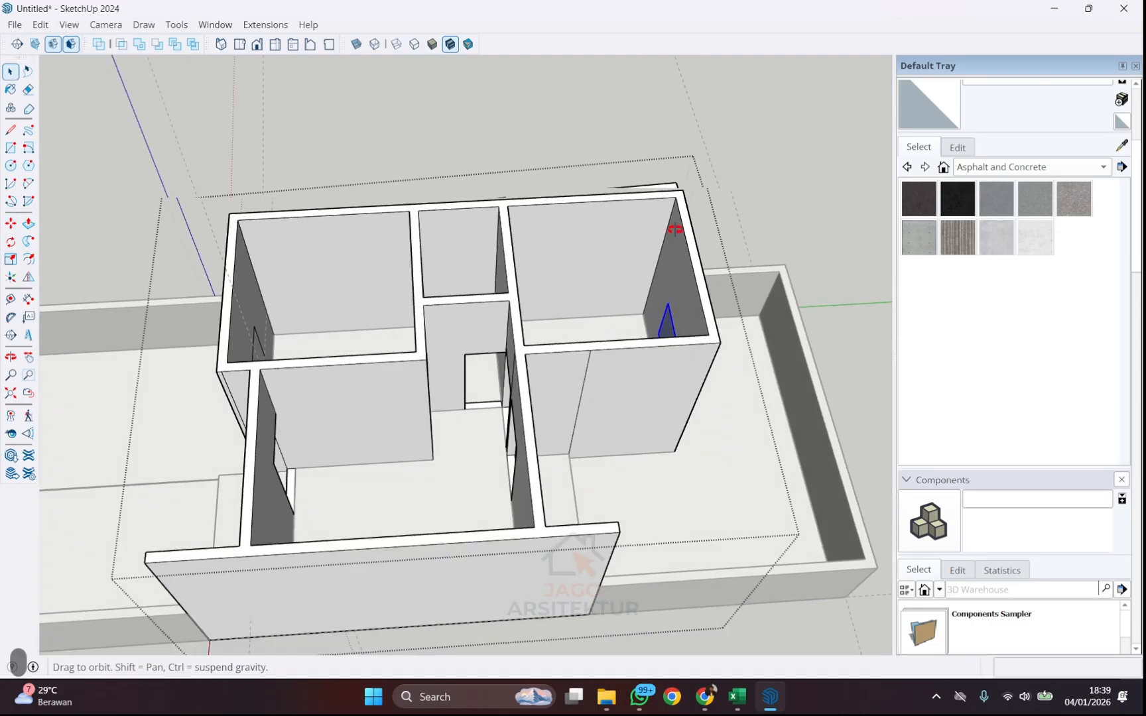
scroll(374, 153, "up", 8)
left_click(398, 281)
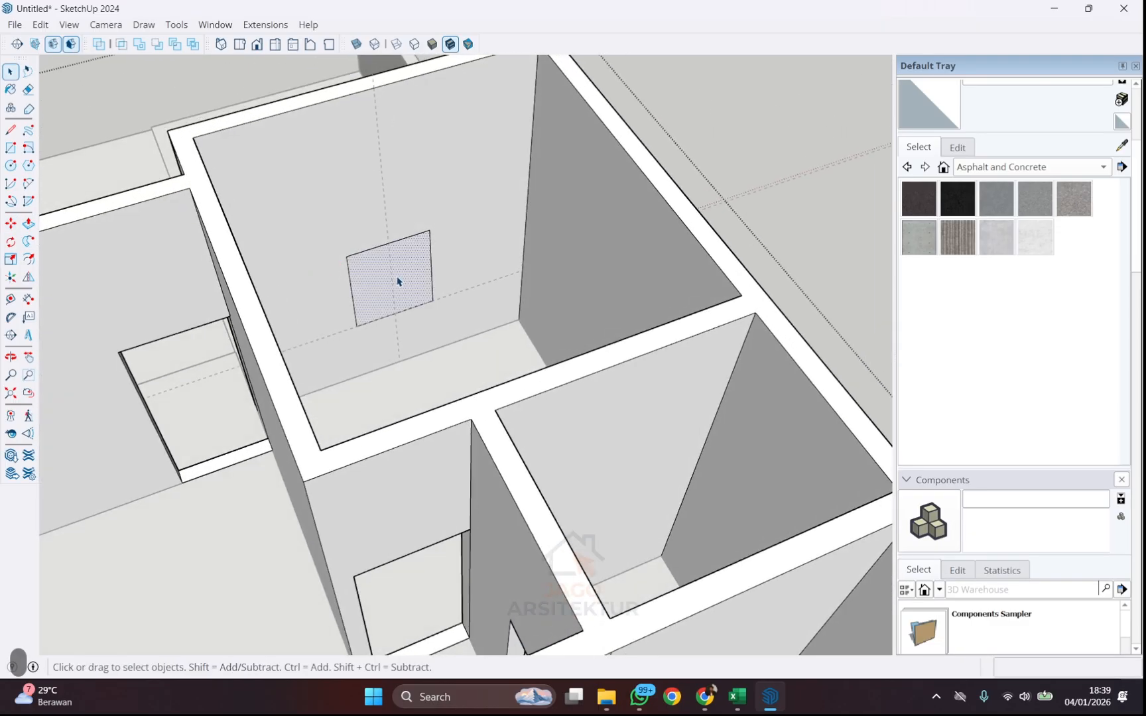
scroll(398, 281, "up", 2)
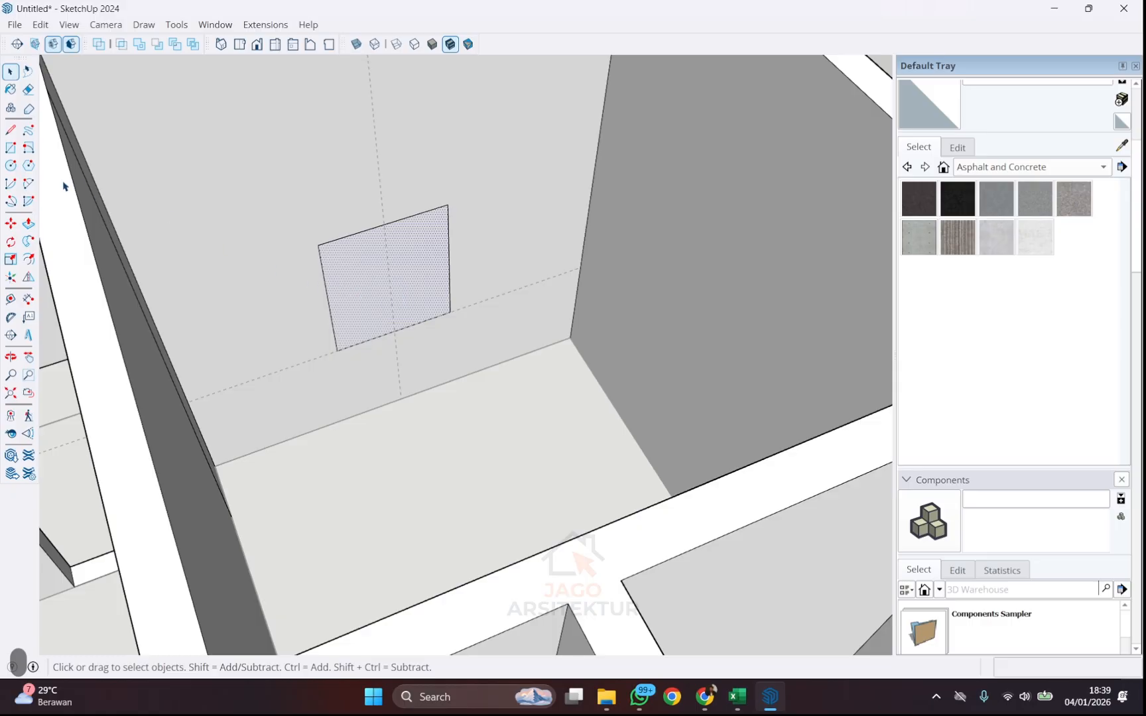
left_click(28, 224)
left_click(396, 294)
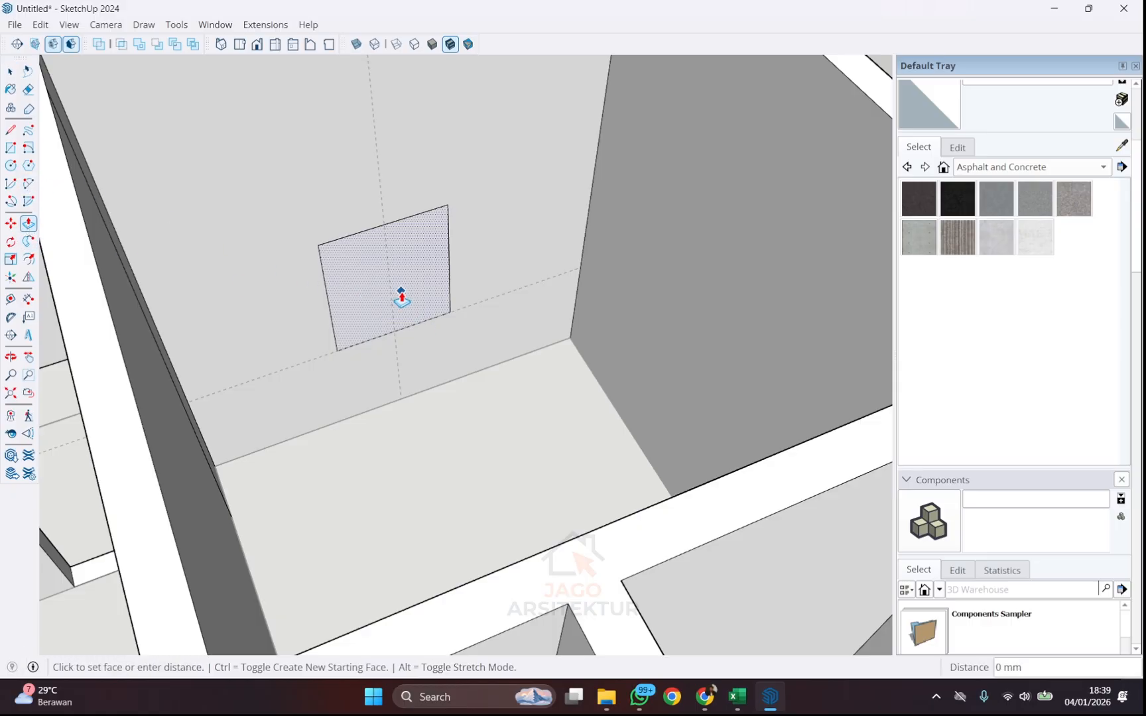
left_click(344, 276)
- Reverse the copied window face on the rear room's back wall
scroll(338, 284, "down", 8)
middle_click_drag(296, 296, 677, 373)
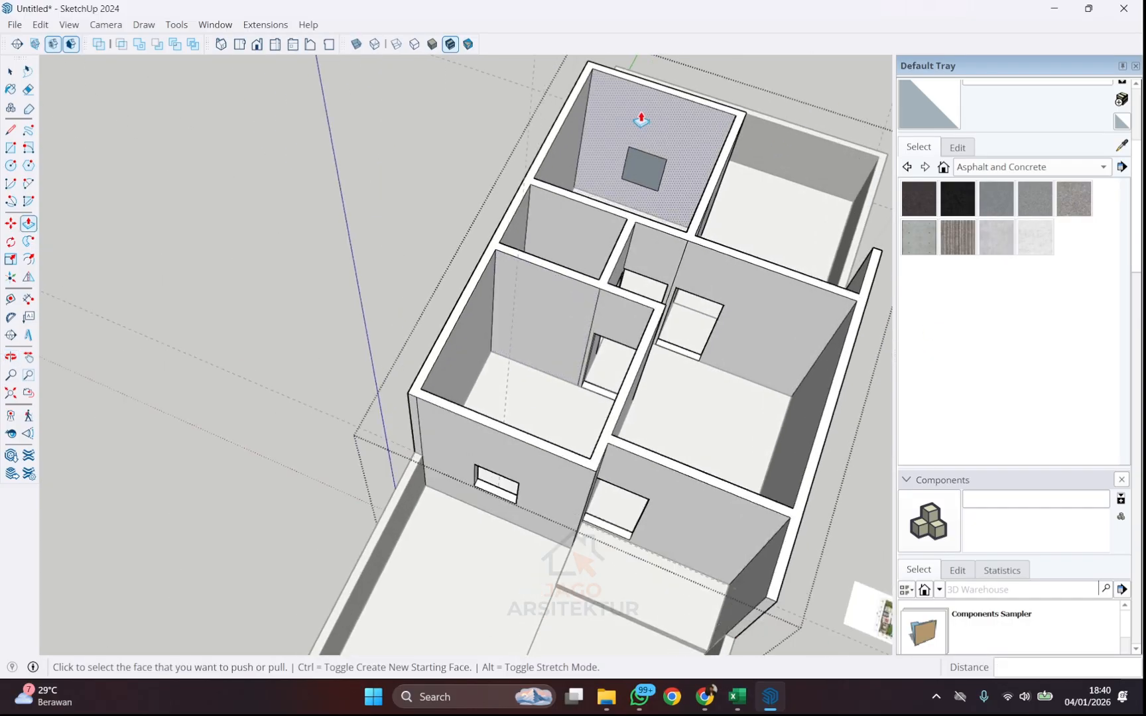
scroll(640, 119, "up", 6)
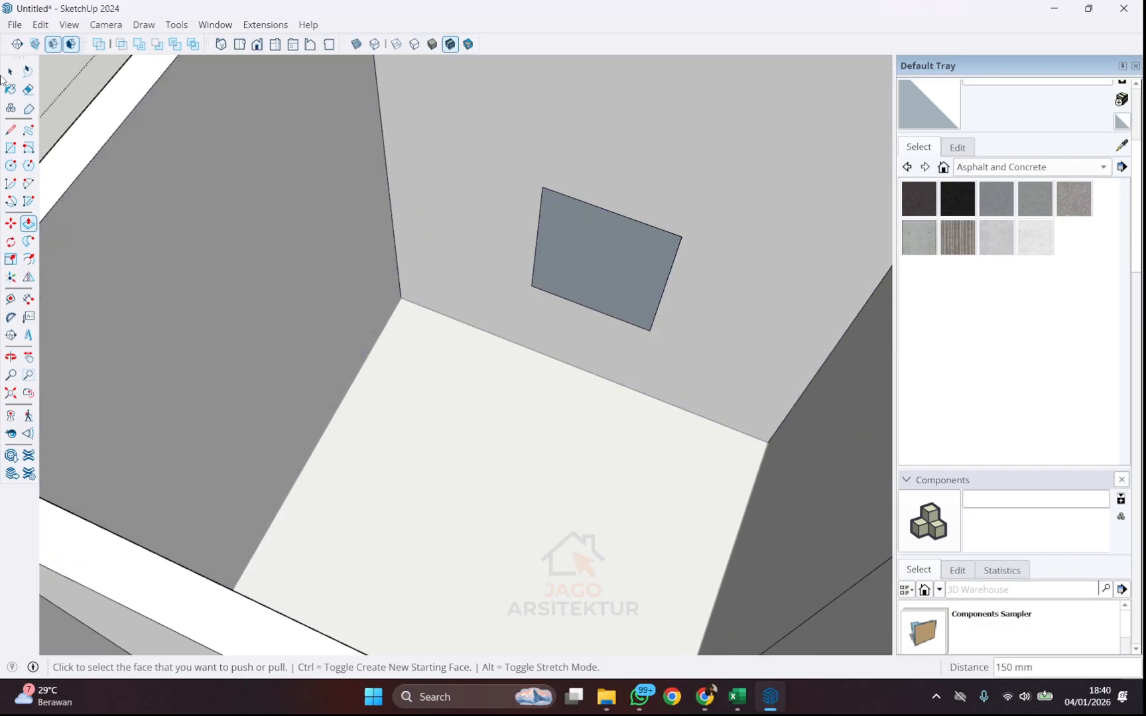
key("space")
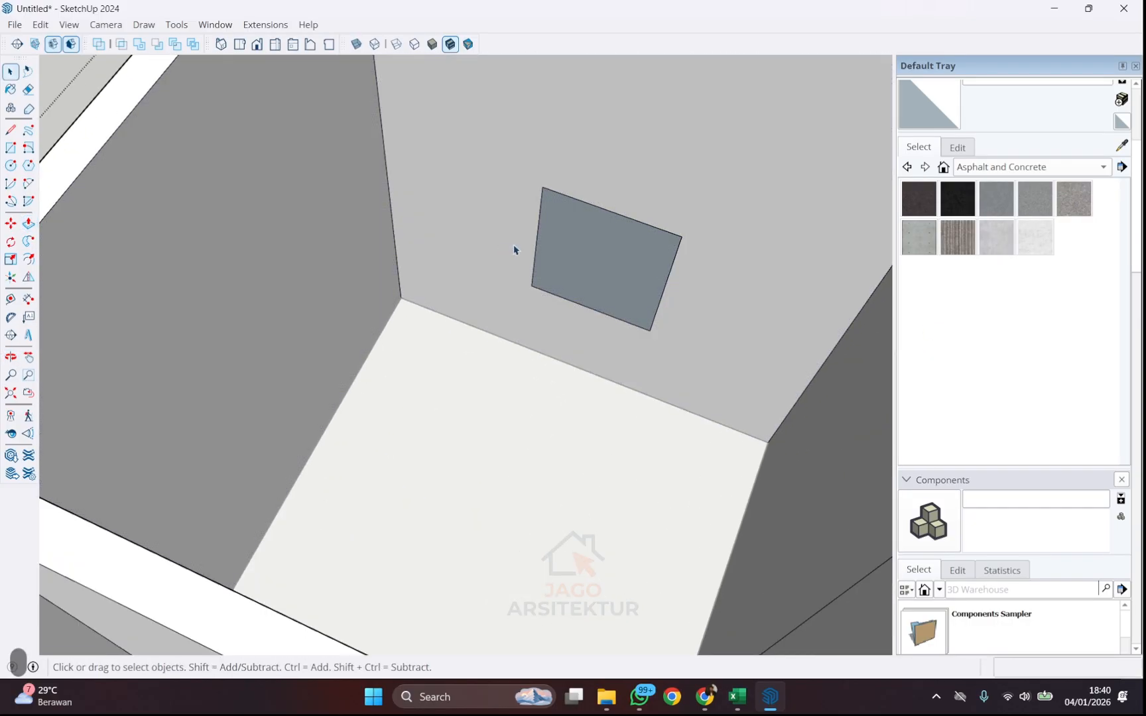
right_click(629, 266)
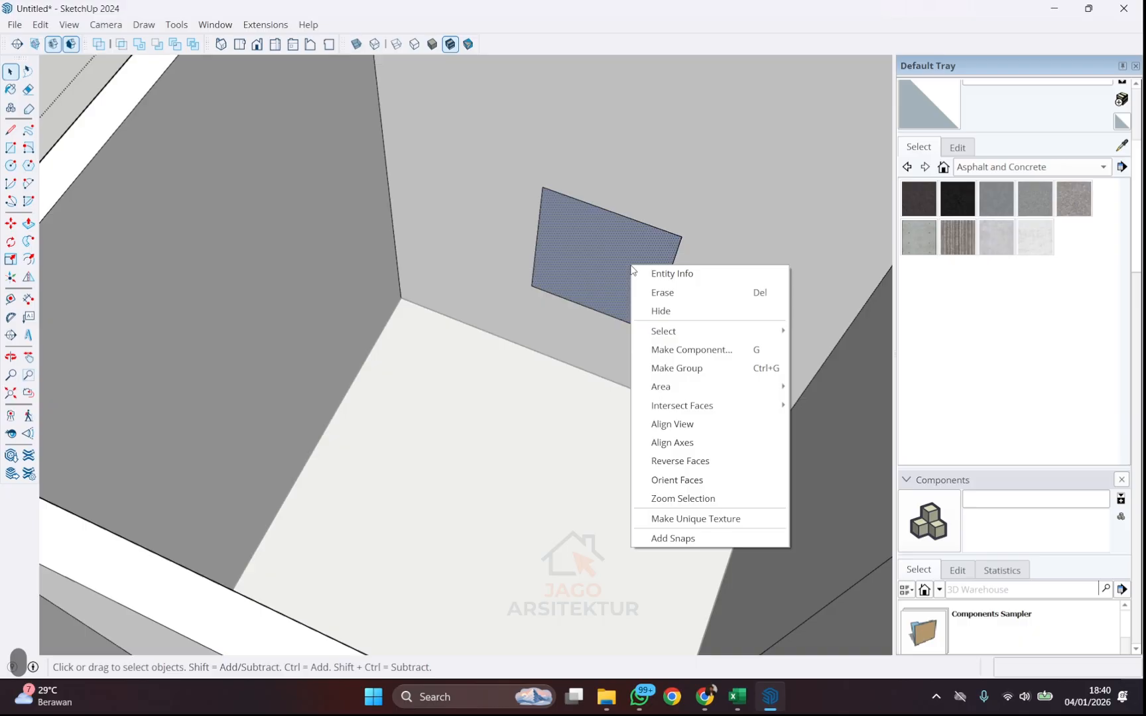
left_click(699, 467)
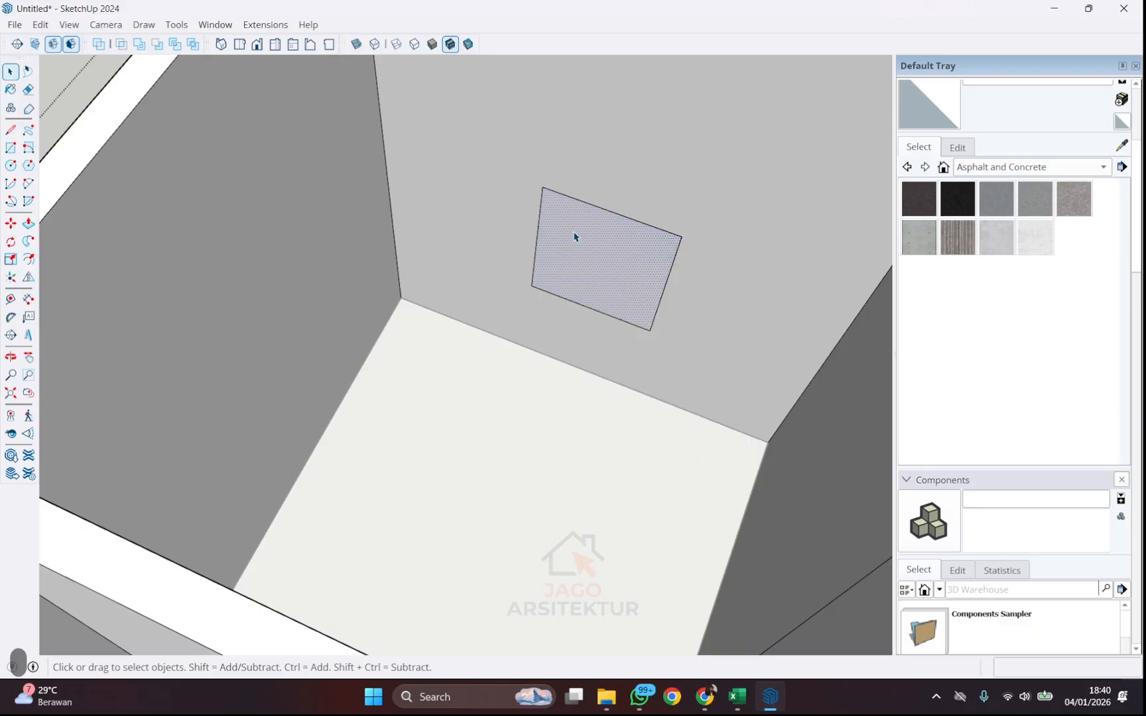
- Push the rear room's window face 150 mm through the back wall to cut the opening
left_click(28, 223)
left_click(642, 296)
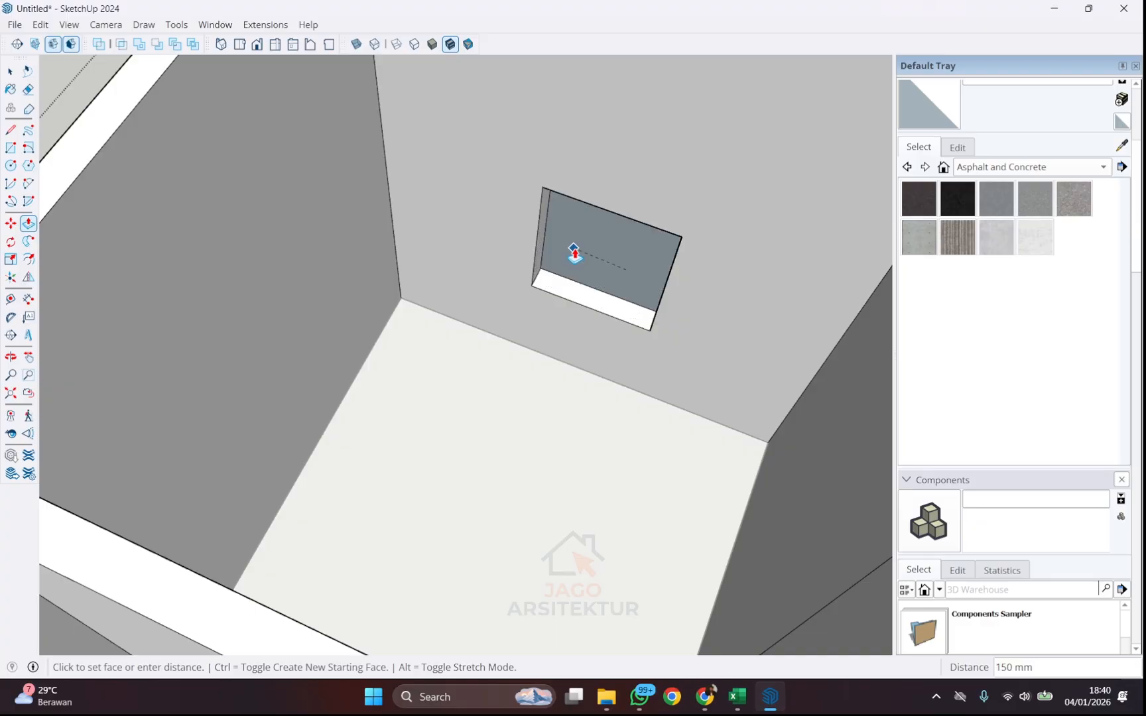
left_click(570, 257)
scroll(570, 257, "down", 5)
key("space")
- Examine the window and door openings from the front of the house
scroll(565, 260, "down", 3)
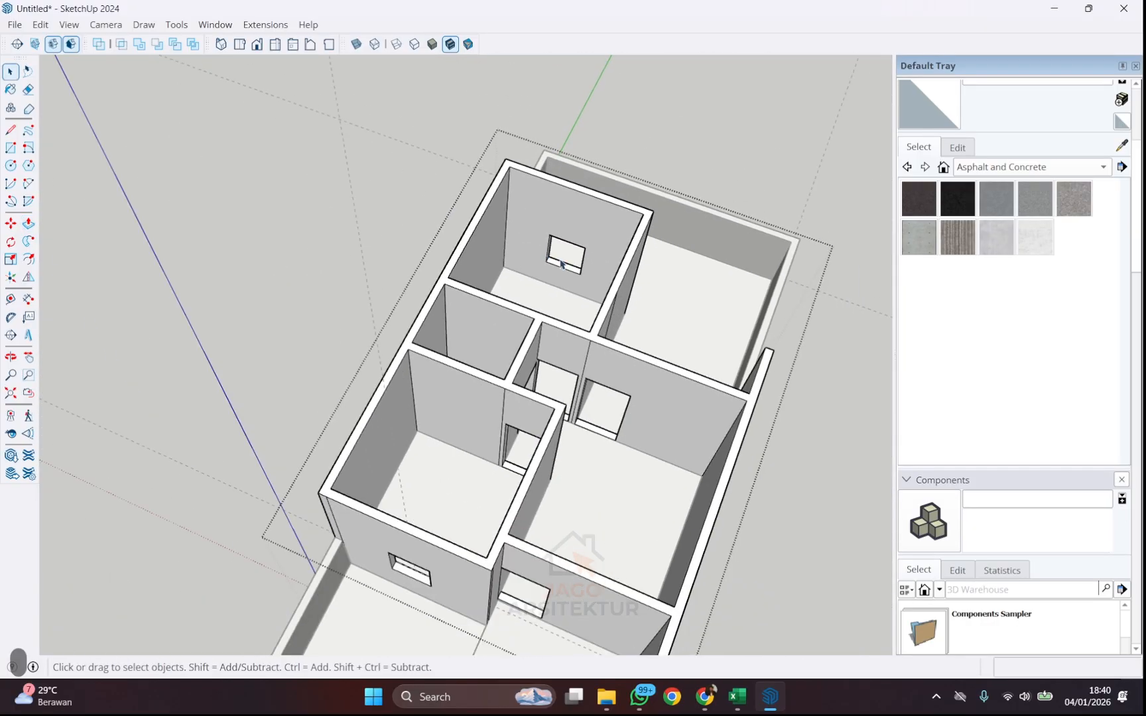
middle_click_drag(565, 260, 697, 376)
scroll(583, 390, "up", 4)
scroll(579, 339, "down", 2)
scroll(696, 375, "down", 2)
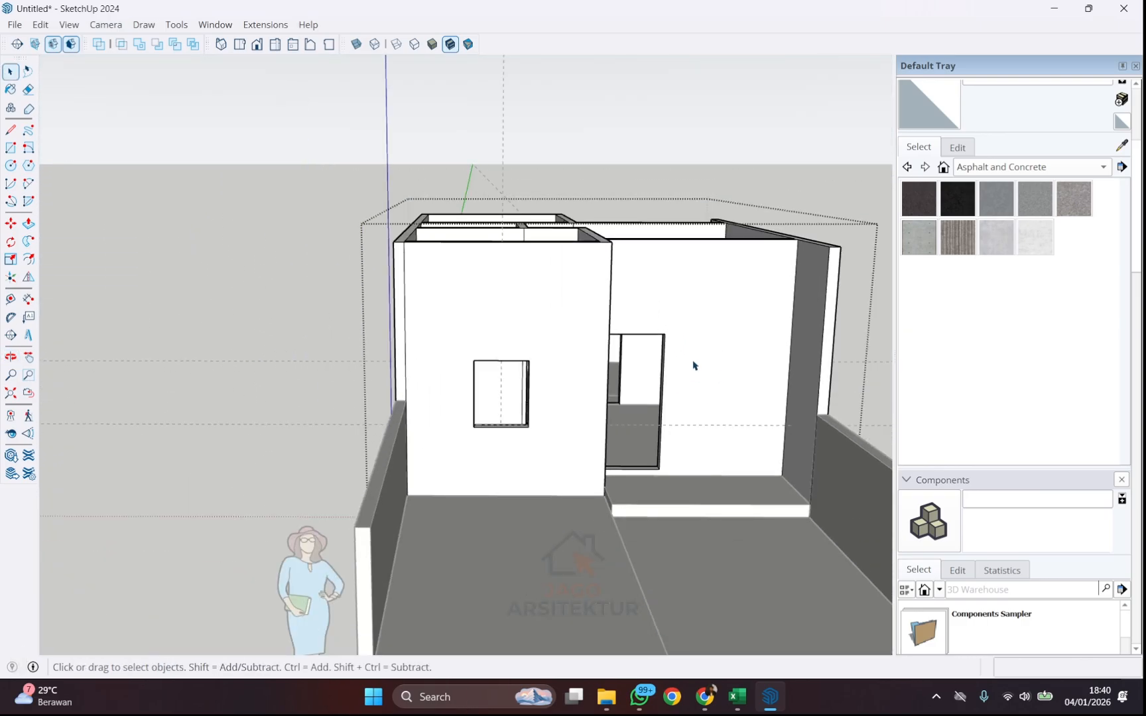
- Examine the door and window openings of the house from above and from inside the rooms
scroll(723, 351, "up", 3)
scroll(707, 337, "down", 4)
middle_click_drag(707, 337, 368, 437)
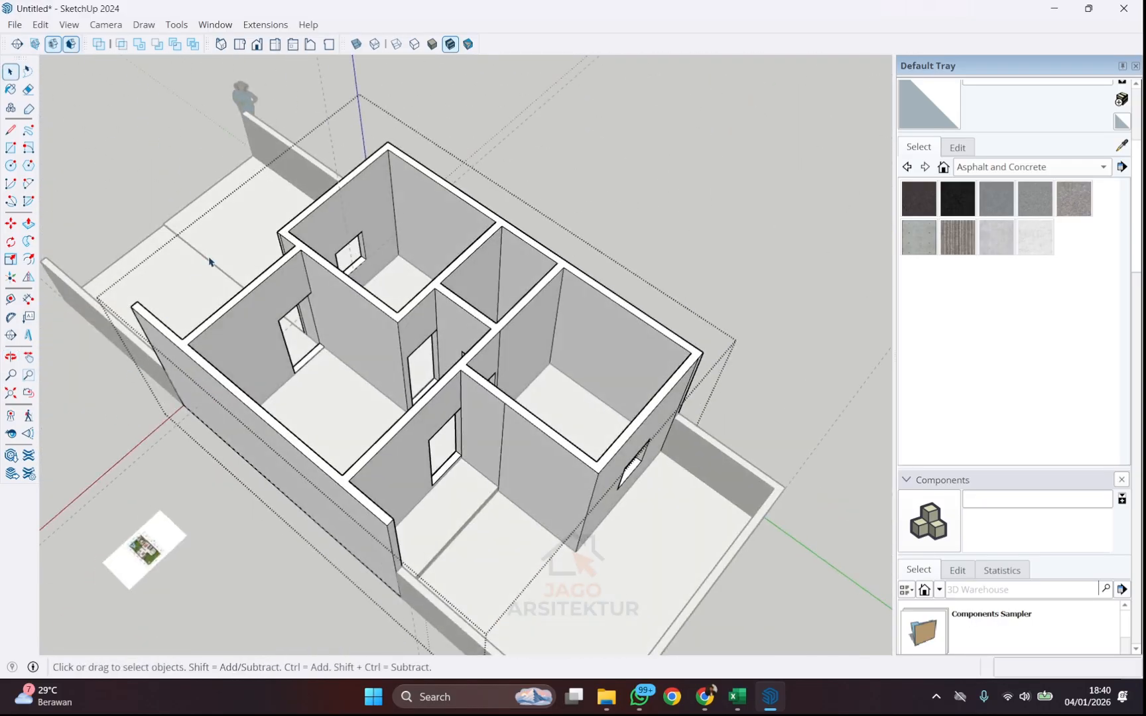
scroll(368, 437, "up", 5)
scroll(371, 368, "down", 5)
middle_click_drag(373, 369, 166, 404)
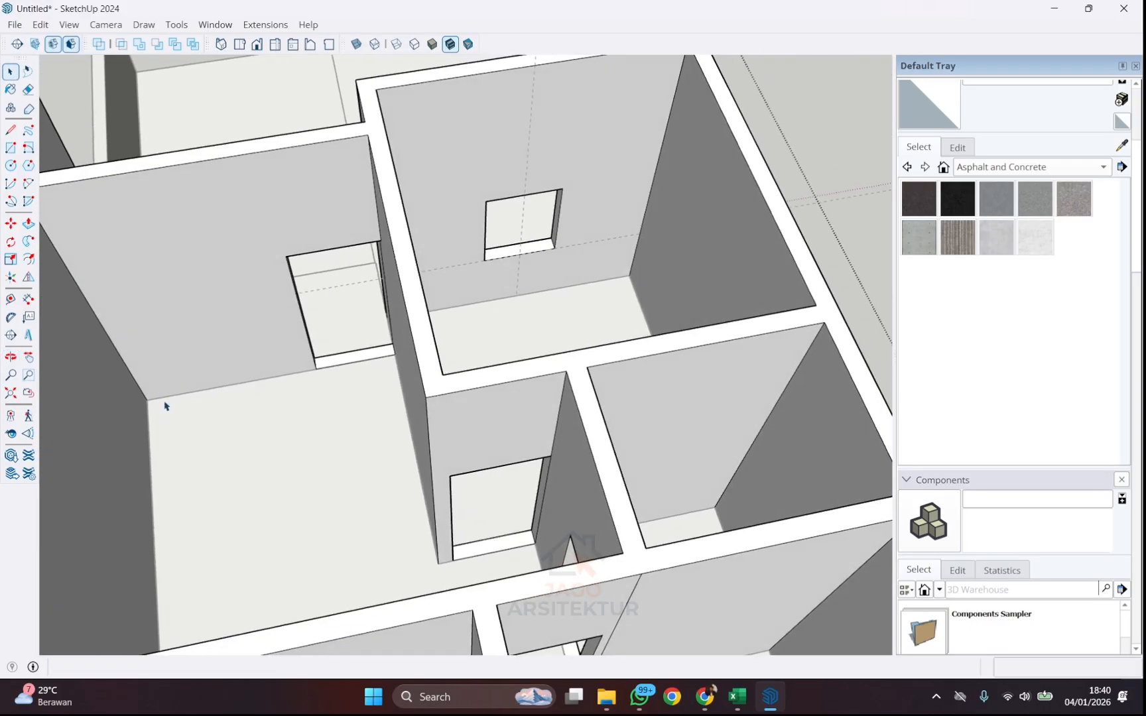
scroll(259, 324, "down", 3)
scroll(241, 331, "up", 5)
mouse_move(241, 330)
middle_mouse_down()
mouse_move(256, 343)
mouse_move(242, 350)
middle_mouse_up()
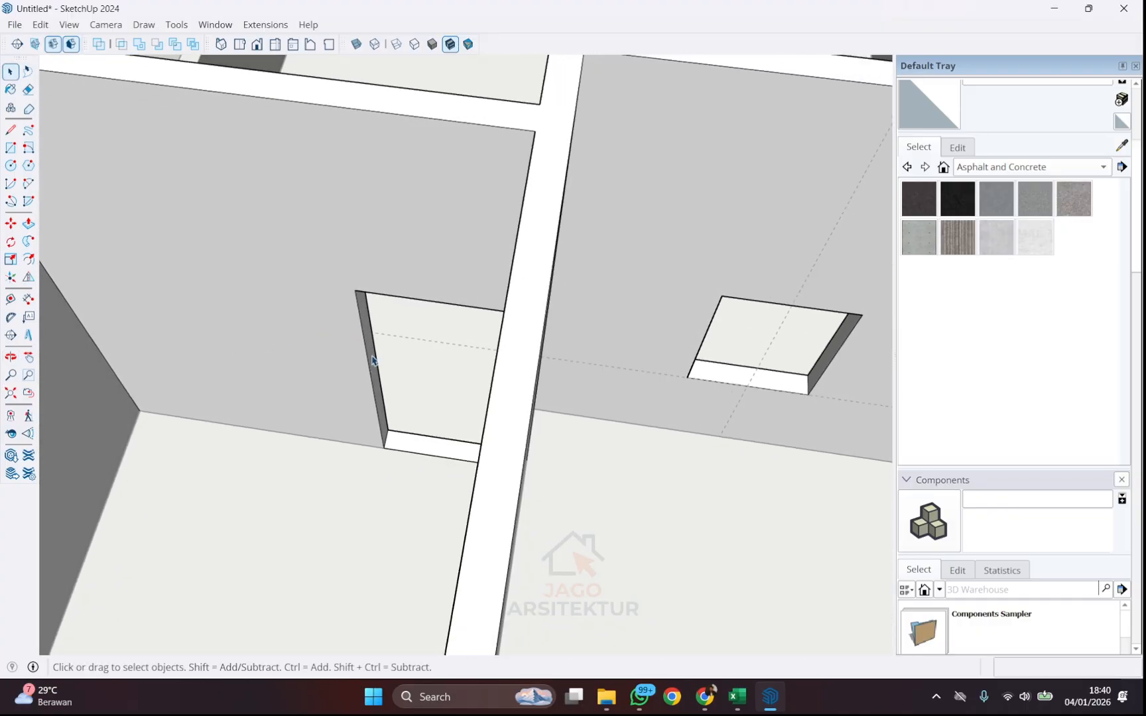
scroll(374, 360, "down", 4)
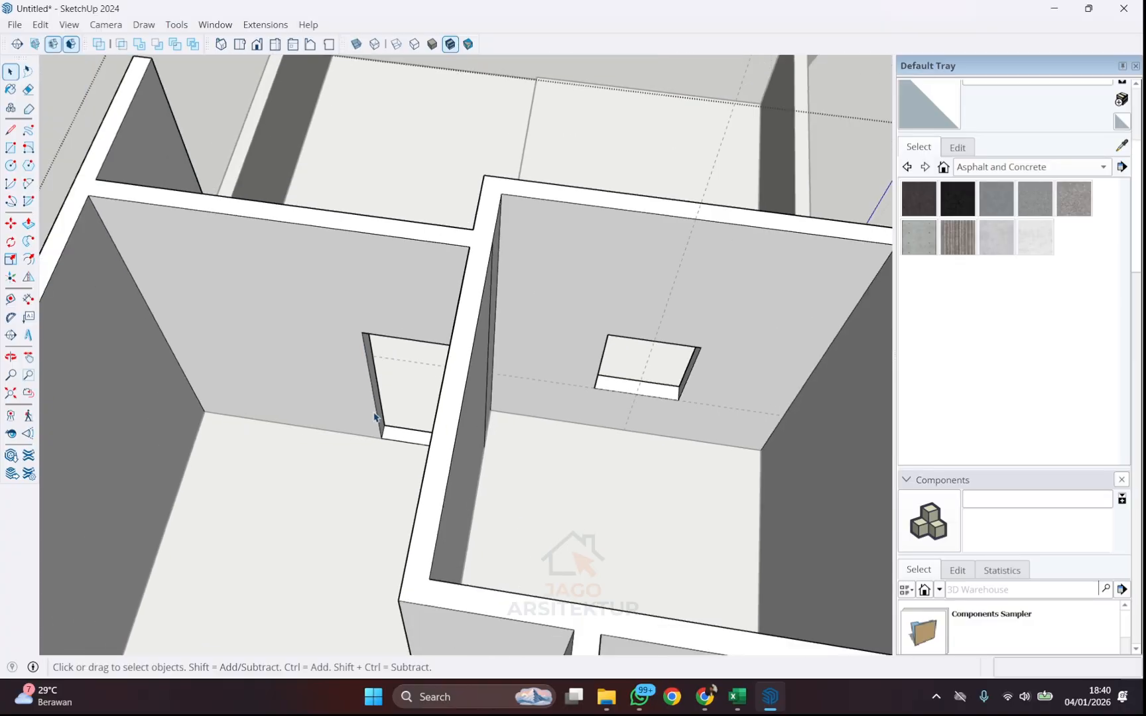
- Copy the bottom edge of the front door opening's side face 500 mm upward along the jamb
scroll(379, 417, "up", 8)
middle_click_drag(392, 443, 346, 402)
left_click(346, 402)
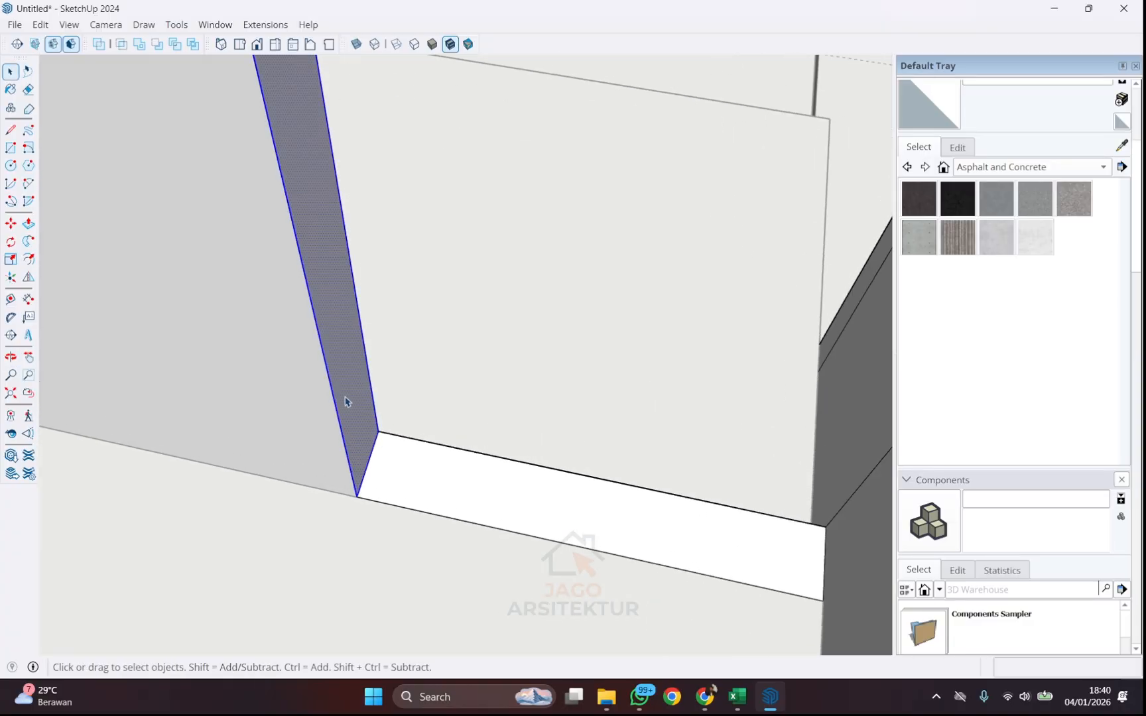
left_click(373, 443)
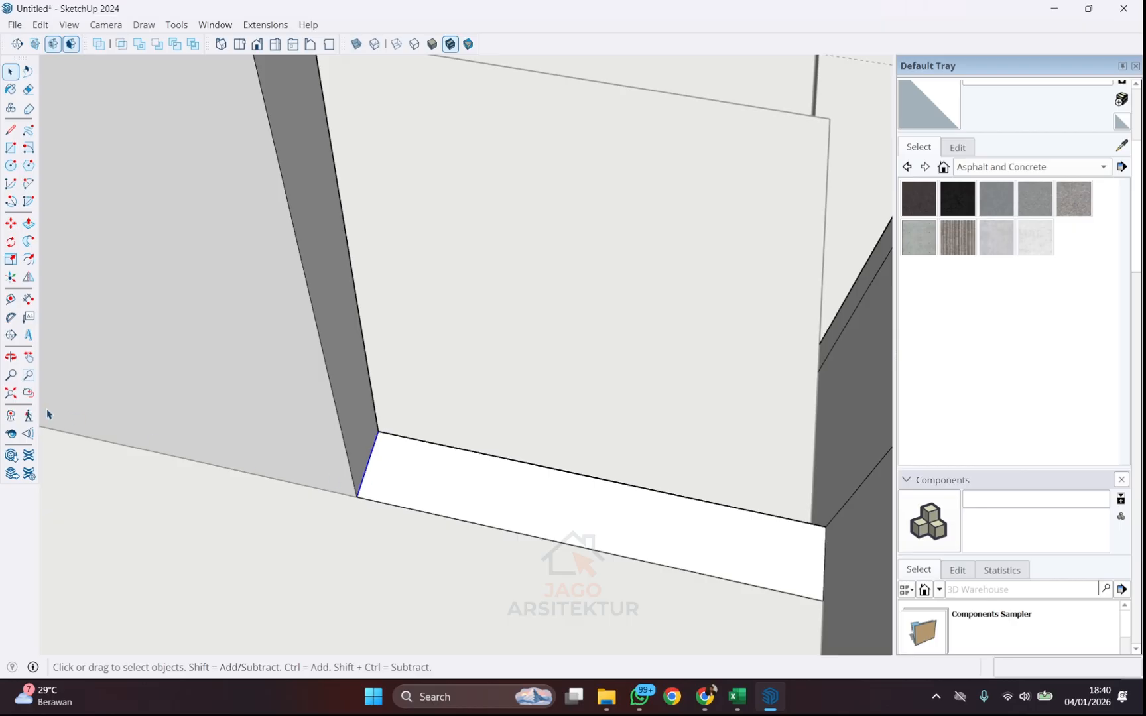
left_click(10, 223)
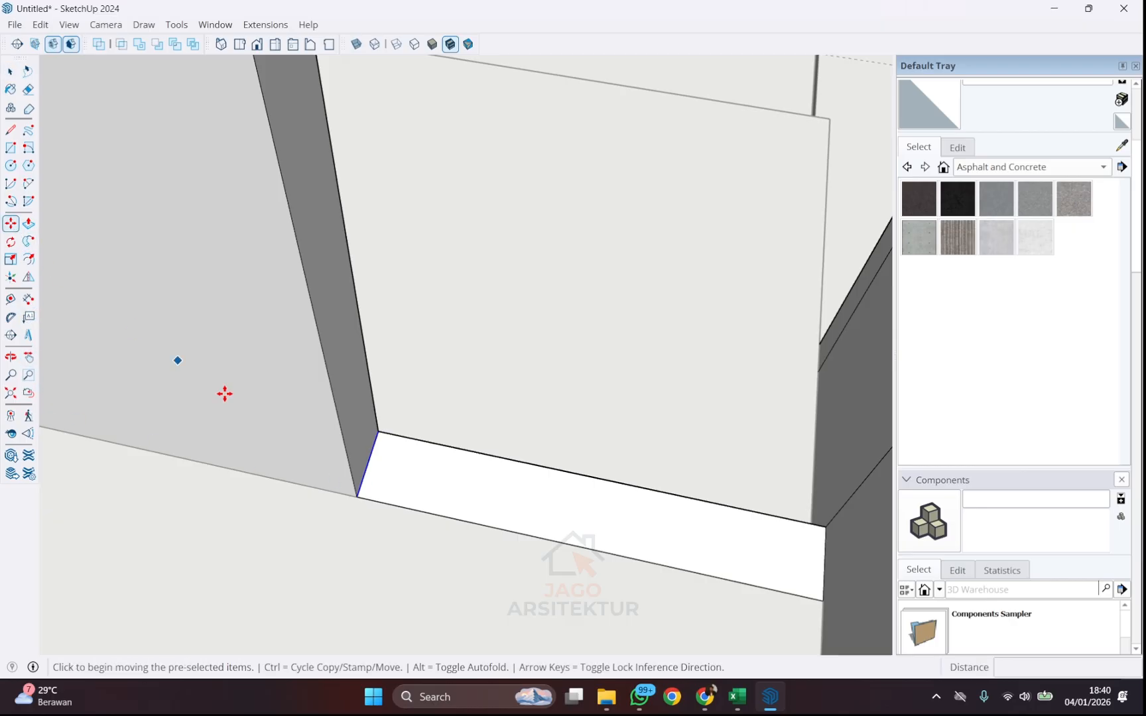
left_click(348, 491)
key("ctrl")
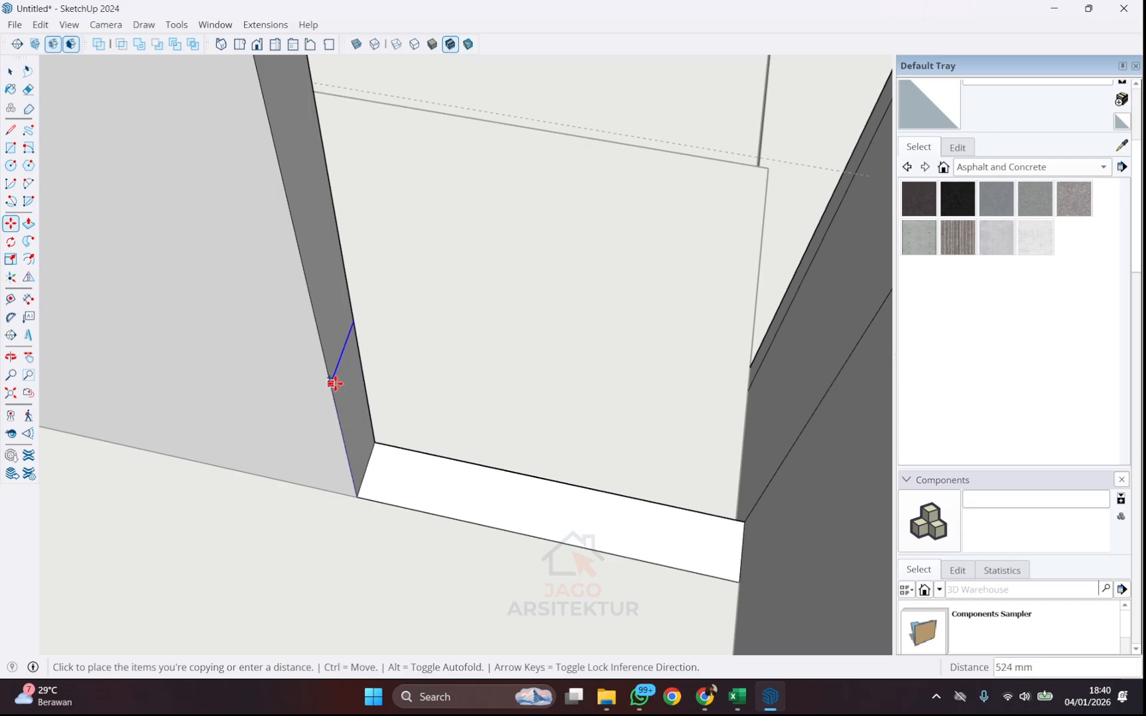
type("500")
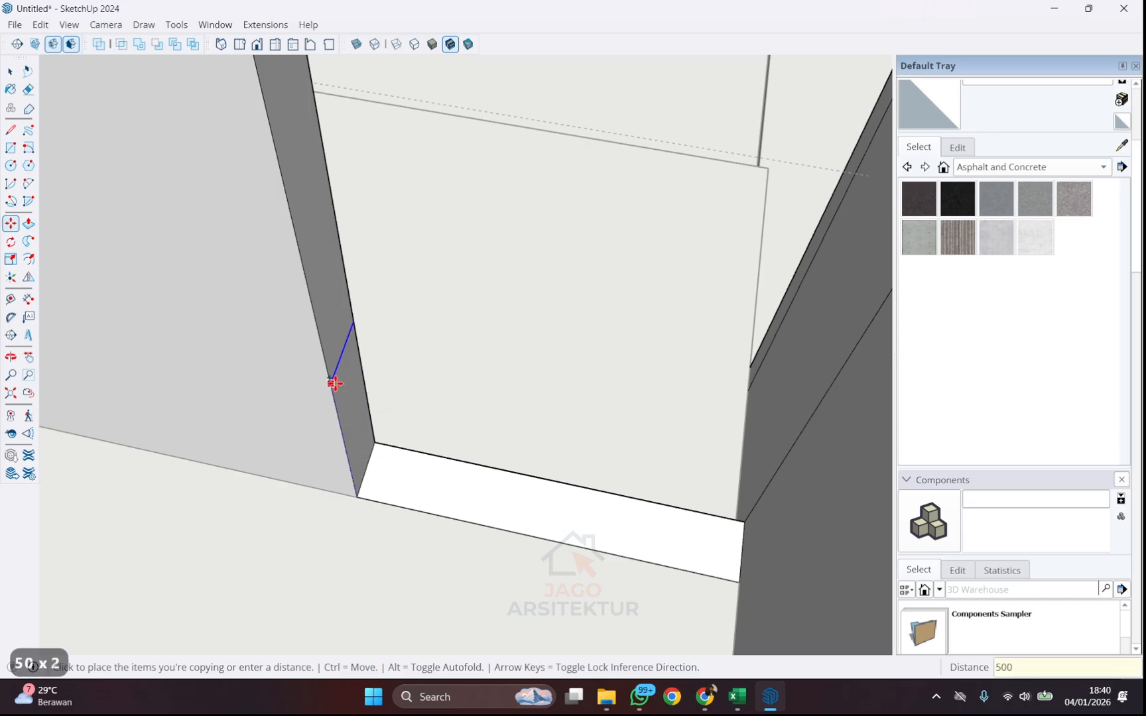
key("Return")
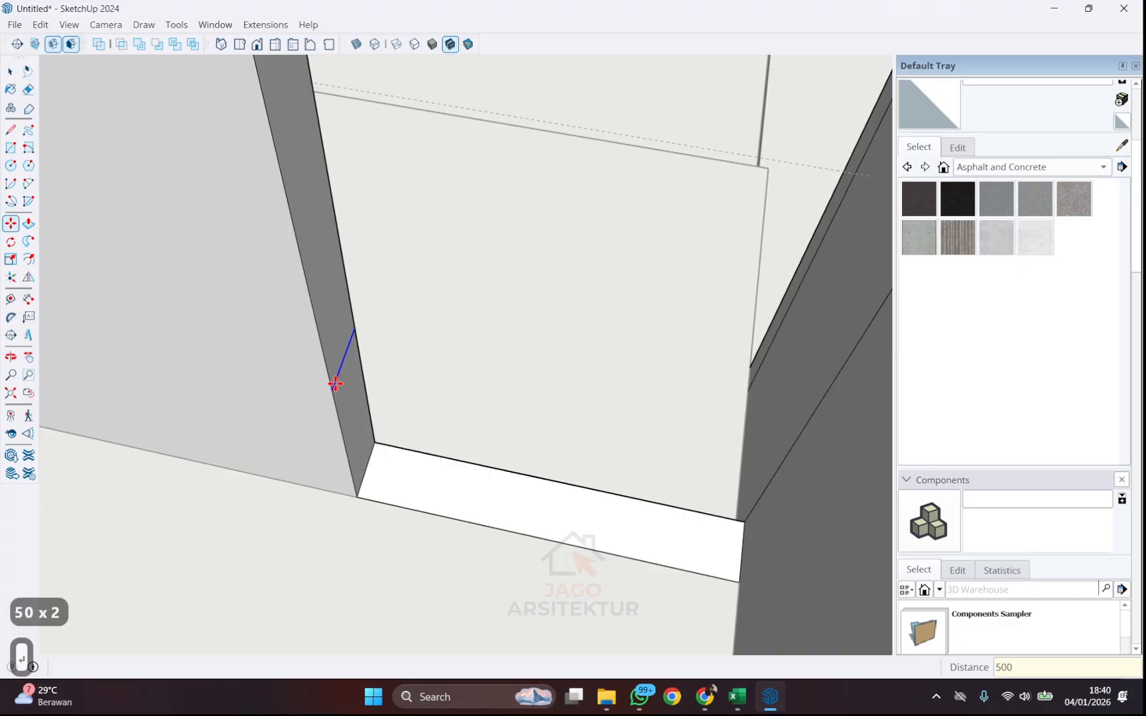
- Push the upper part of the front door's jamb 1000 mm sideways to cut an adjoining window opening
key("p")
scroll(440, 420, "down", 4)
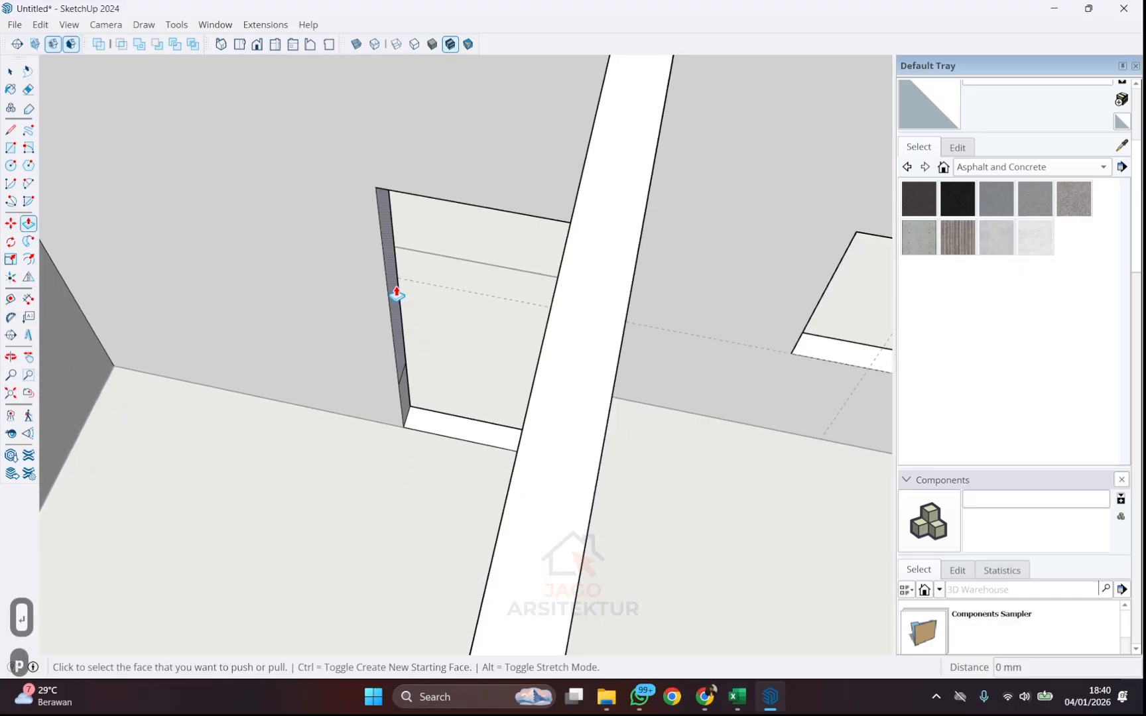
left_click(397, 293)
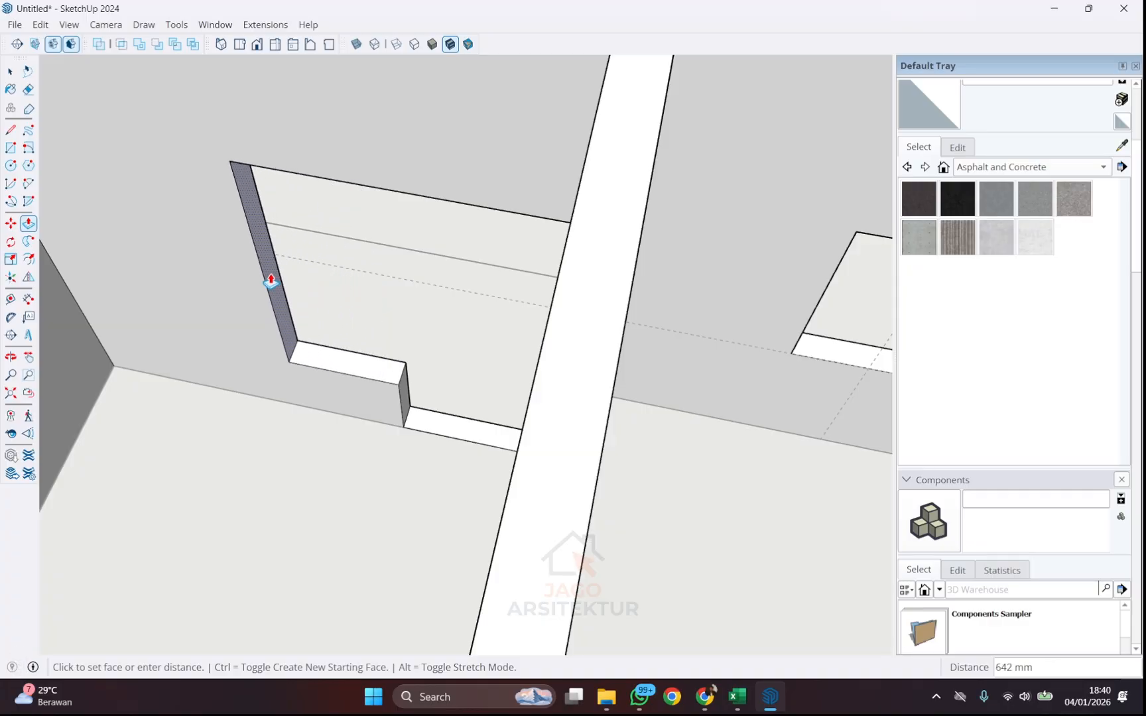
type("1000")
key("Return")
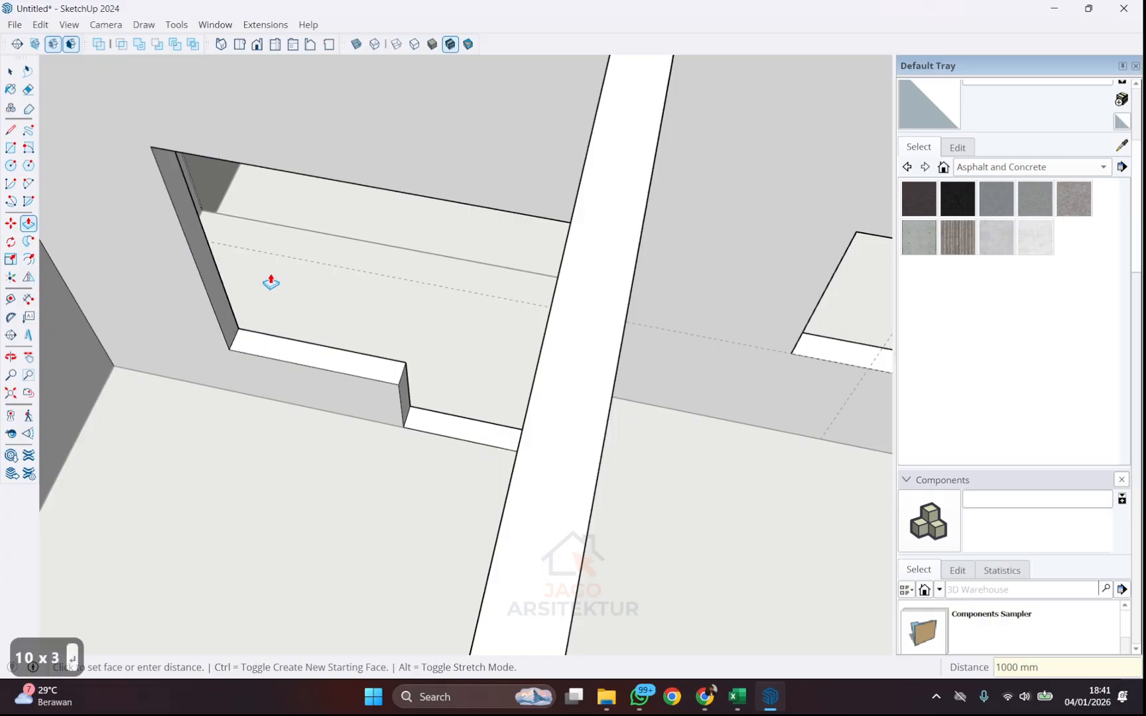
- Try a test opening above the front door from a rectangle about 332 by 307 mm, and undo it
scroll(276, 294, "down", 10)
middle_click_drag(238, 345, 545, 263)
scroll(483, 223, "up", 2)
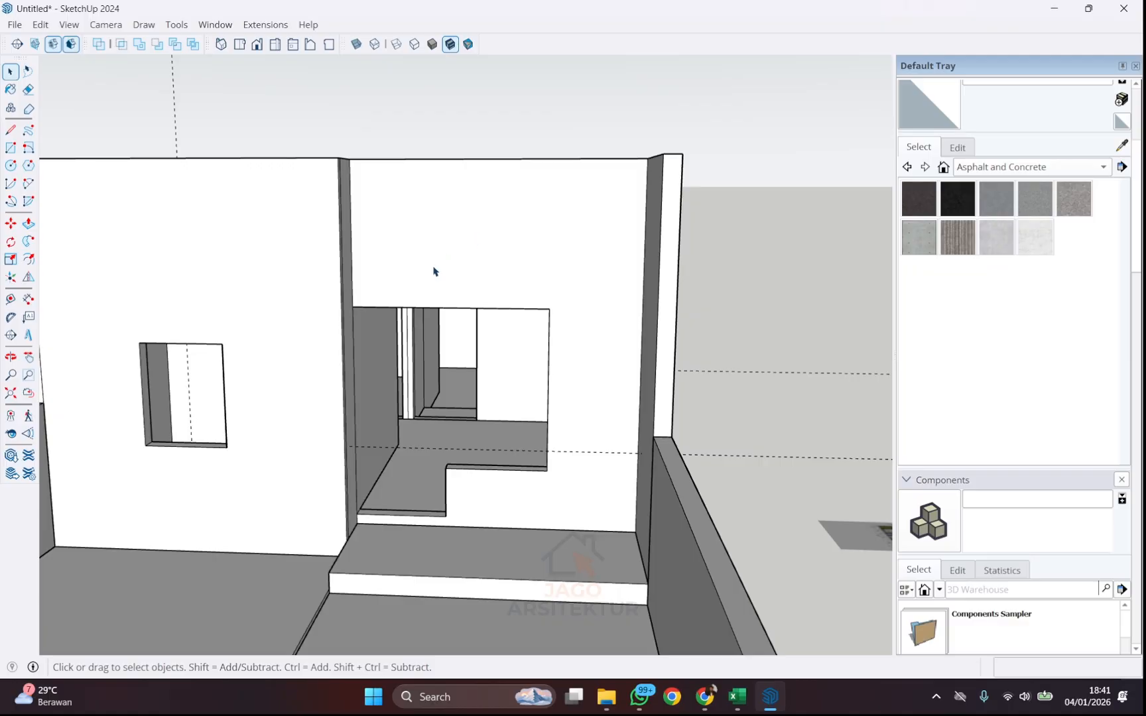
scroll(425, 272, "up", 5)
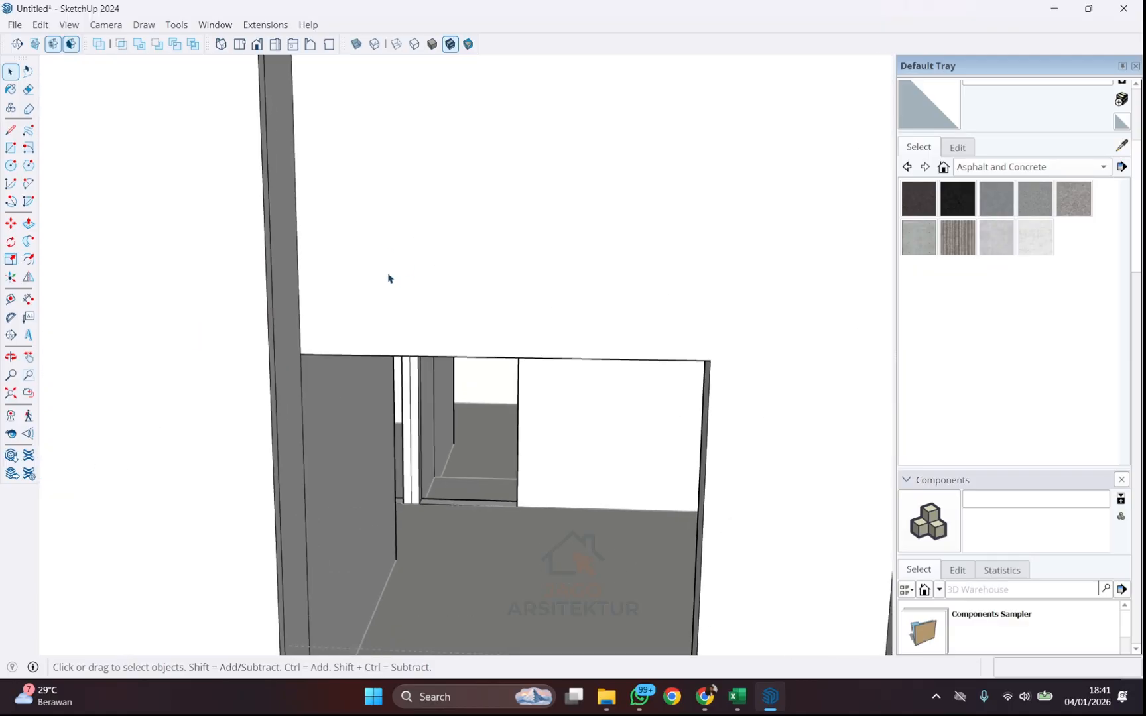
key("r")
left_click(376, 305)
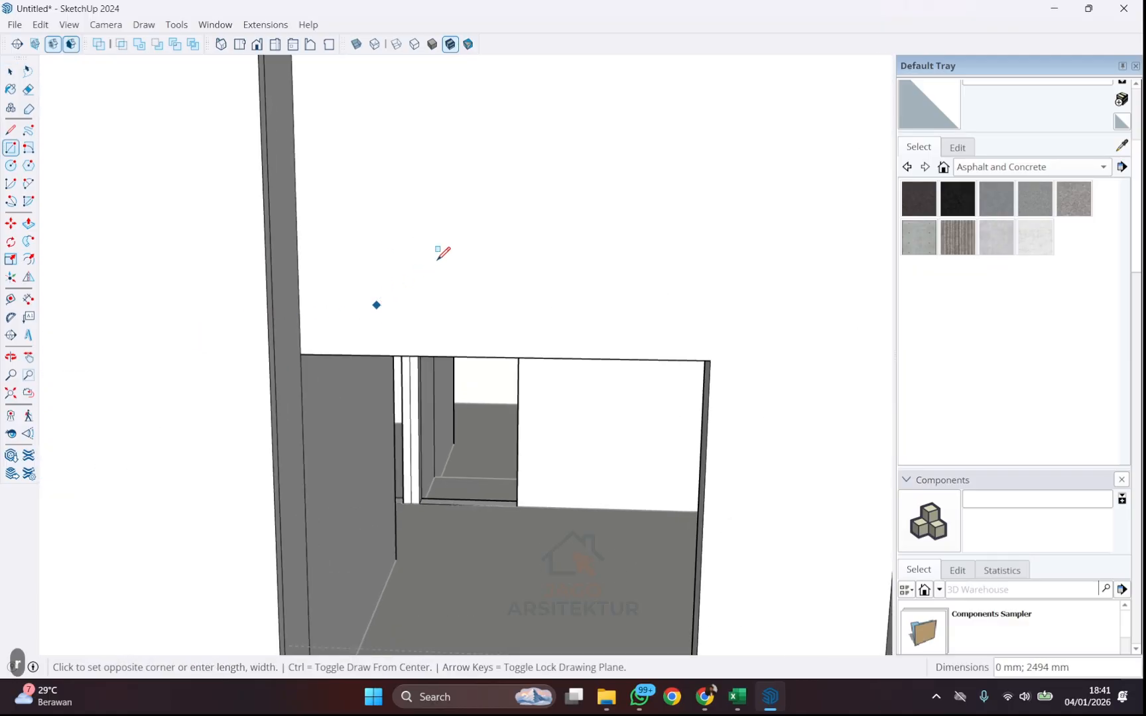
left_click(448, 239)
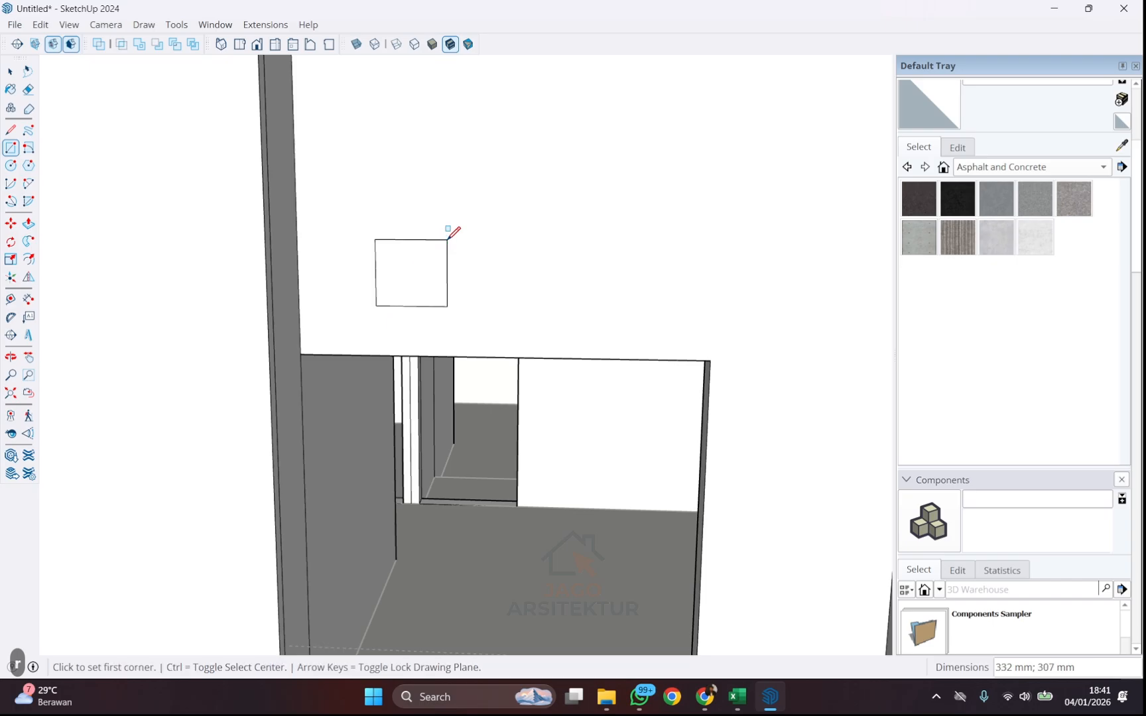
middle_click_drag(450, 236, 442, 320)
key("p")
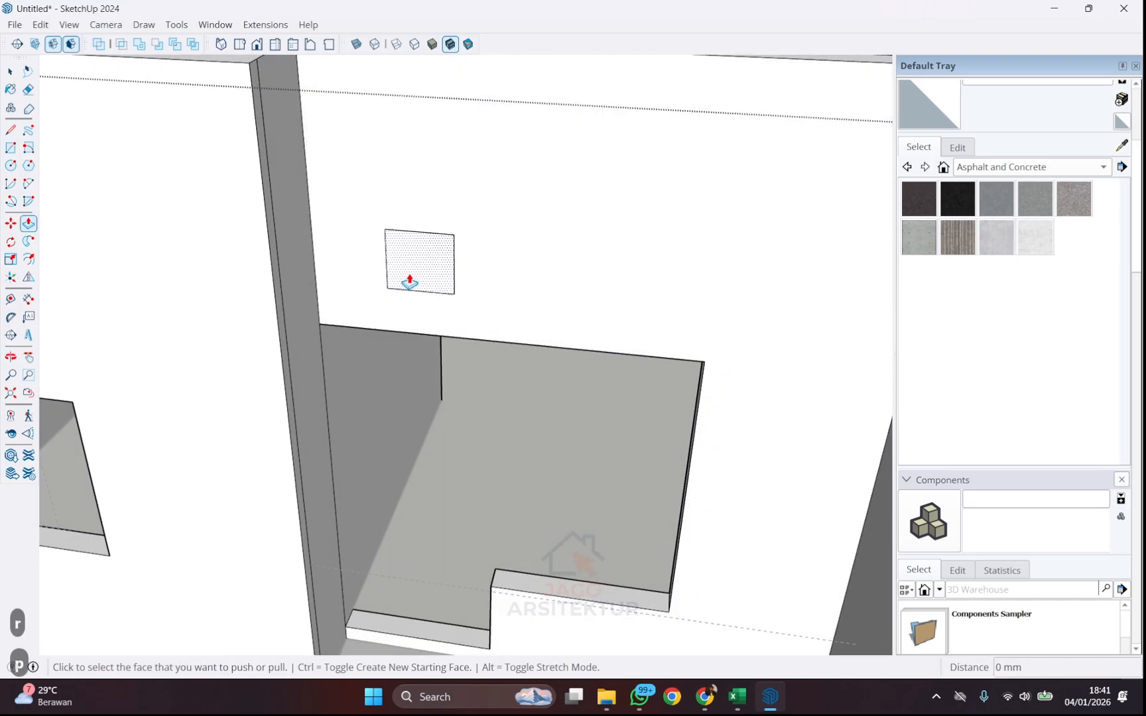
left_click(410, 276)
left_click(440, 256)
mouse_move(416, 312)
middle_mouse_down()
mouse_move(486, 319)
mouse_move(539, 215)
mouse_move(429, 296)
mouse_move(384, 251)
mouse_move(348, 246)
mouse_move(396, 305)
middle_mouse_up()
key("ctrl+z")
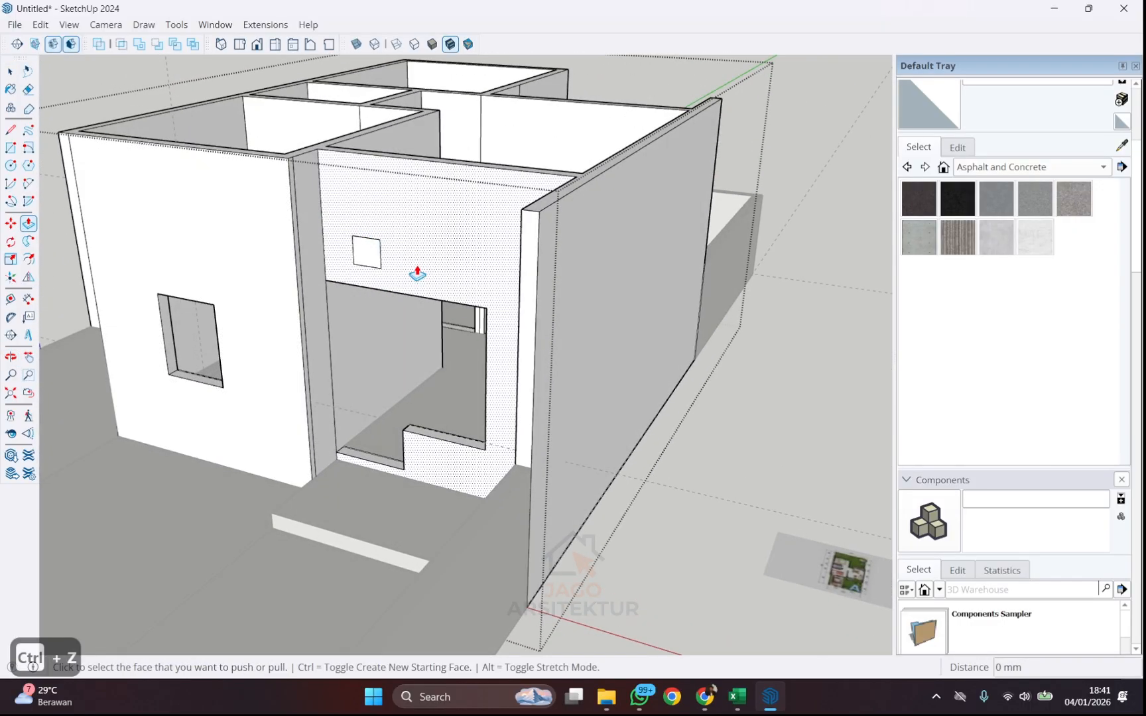
key("ctrl+z")
- Close the wall group for editing
key("space")
left_click(86, 100)
scroll(274, 197, "down", 1)
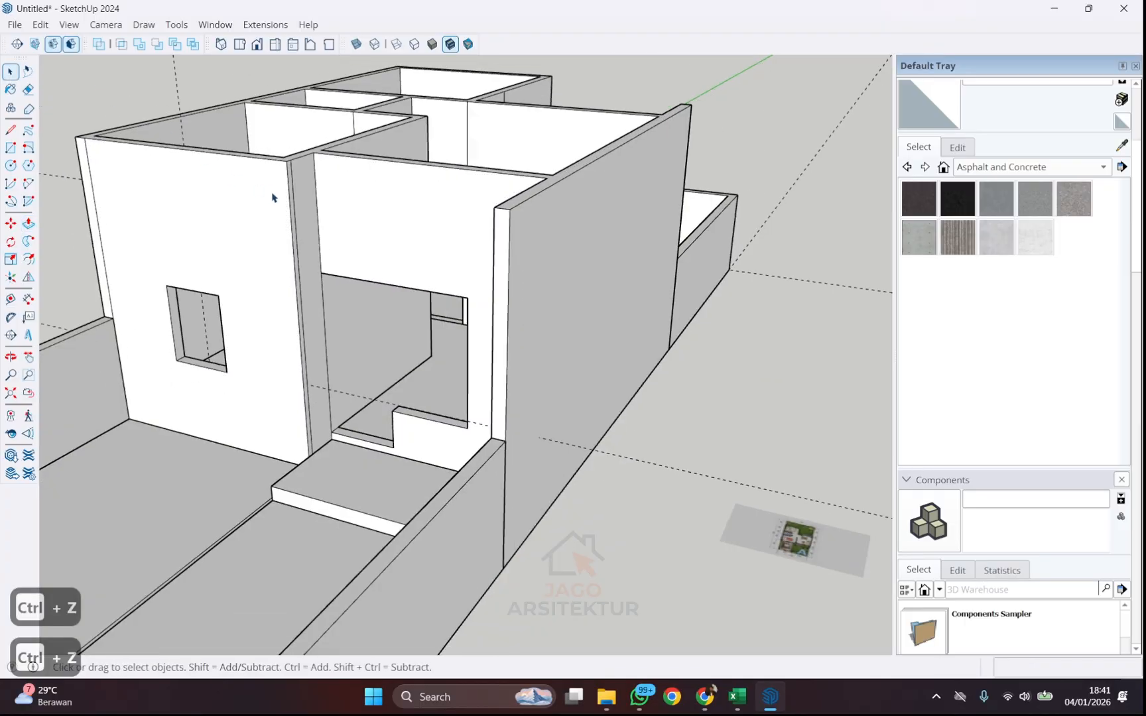
middle_click_drag(274, 197, 455, 241)
scroll(505, 310, "down", 4)
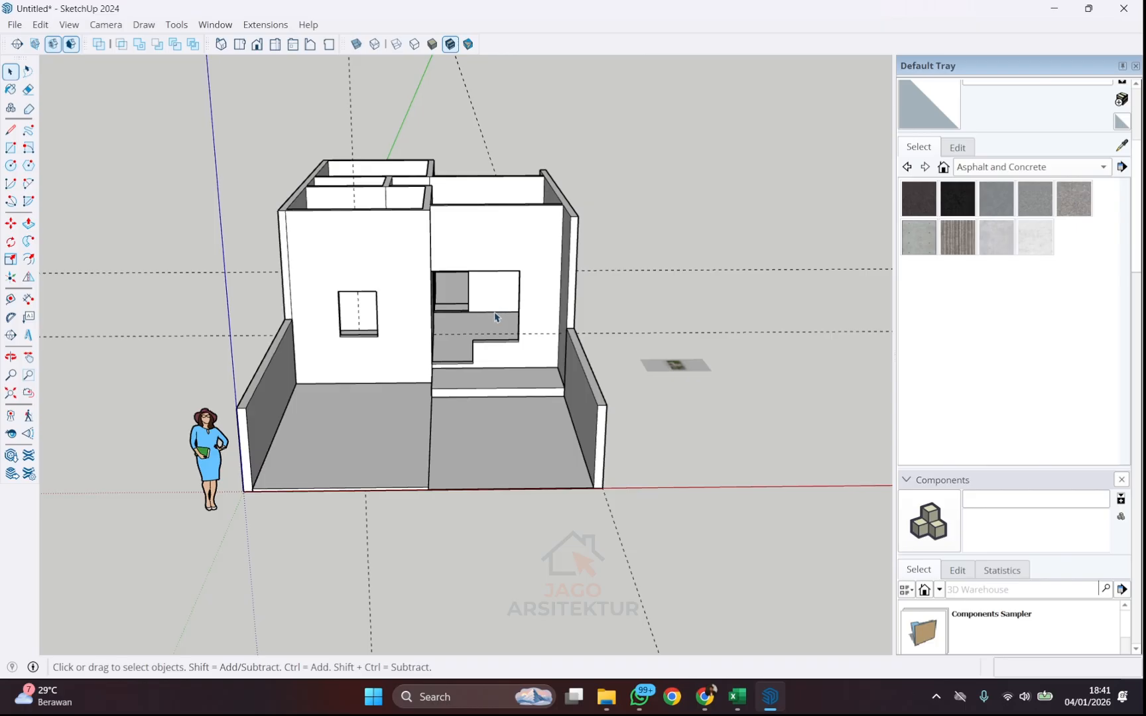
scroll(494, 317, "up", 3)
scroll(502, 278, "down", 5)
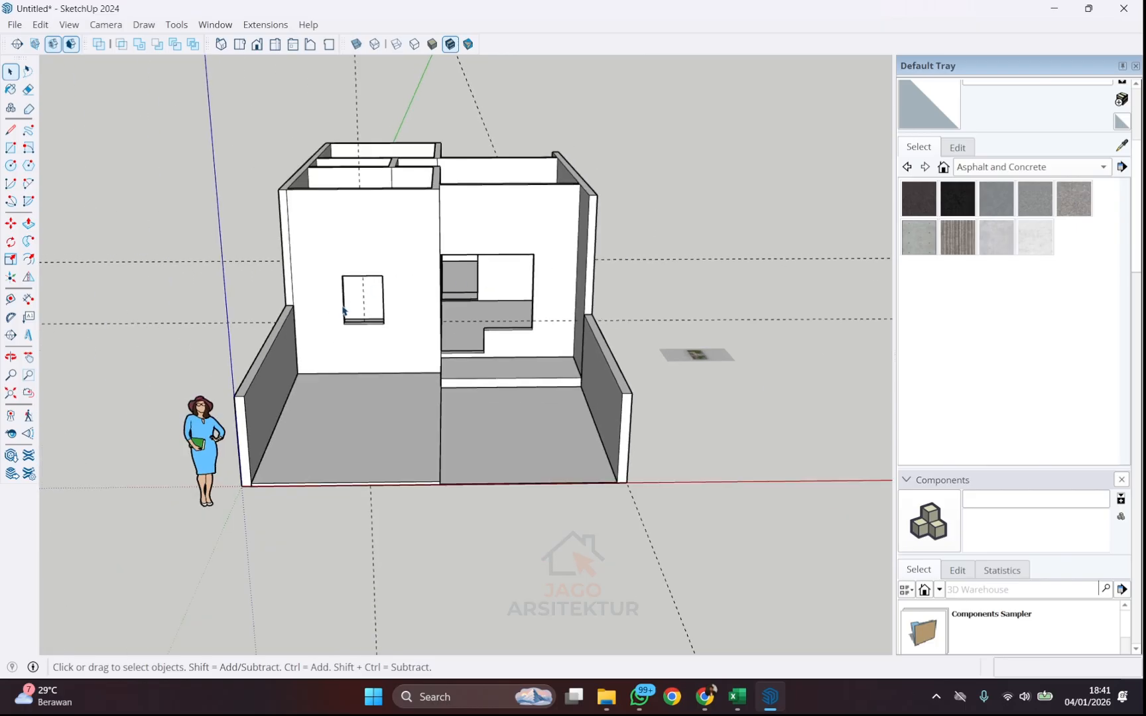
- Draw a 1000 by 800 mm rectangle across the front room's window opening, from corner to opposite corner
scroll(433, 334, "up", 8)
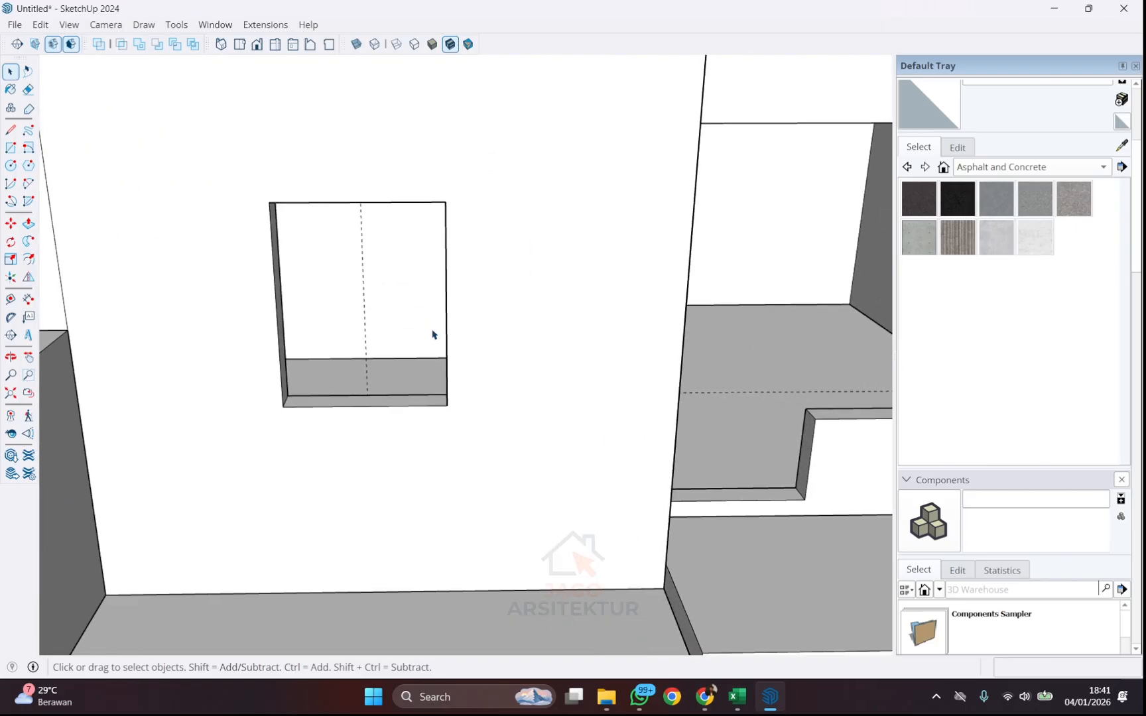
scroll(337, 267, "down", 3)
middle_click_drag(338, 267, 291, 331)
scroll(290, 331, "up", 3)
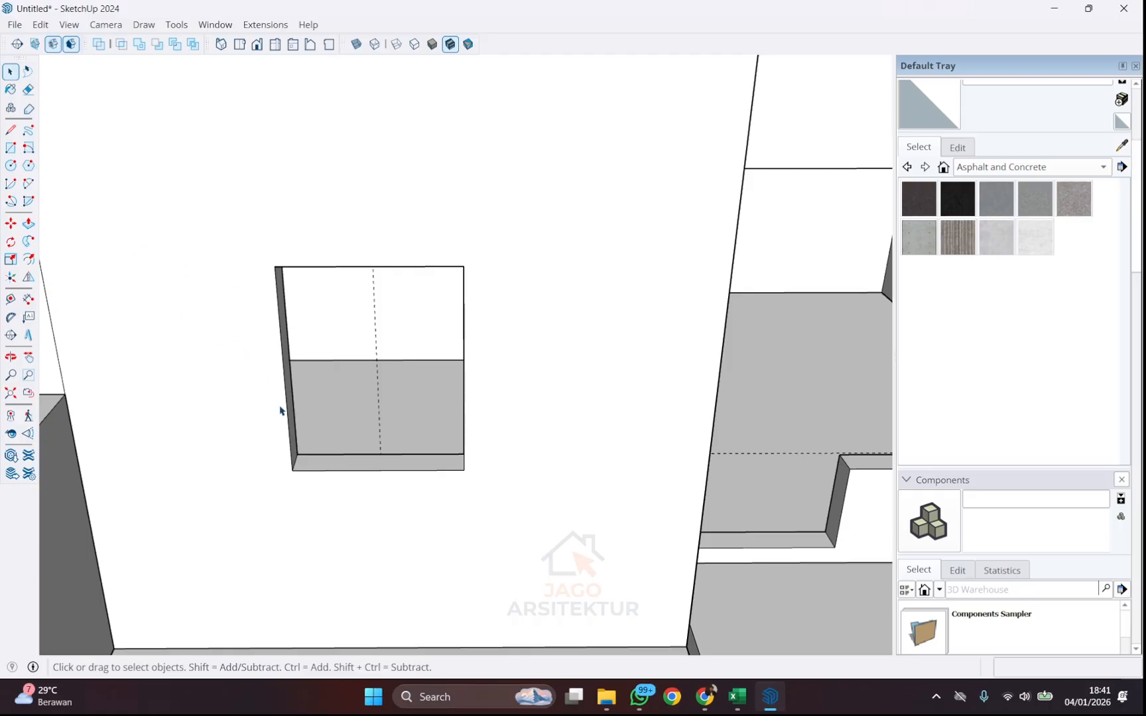
key("r")
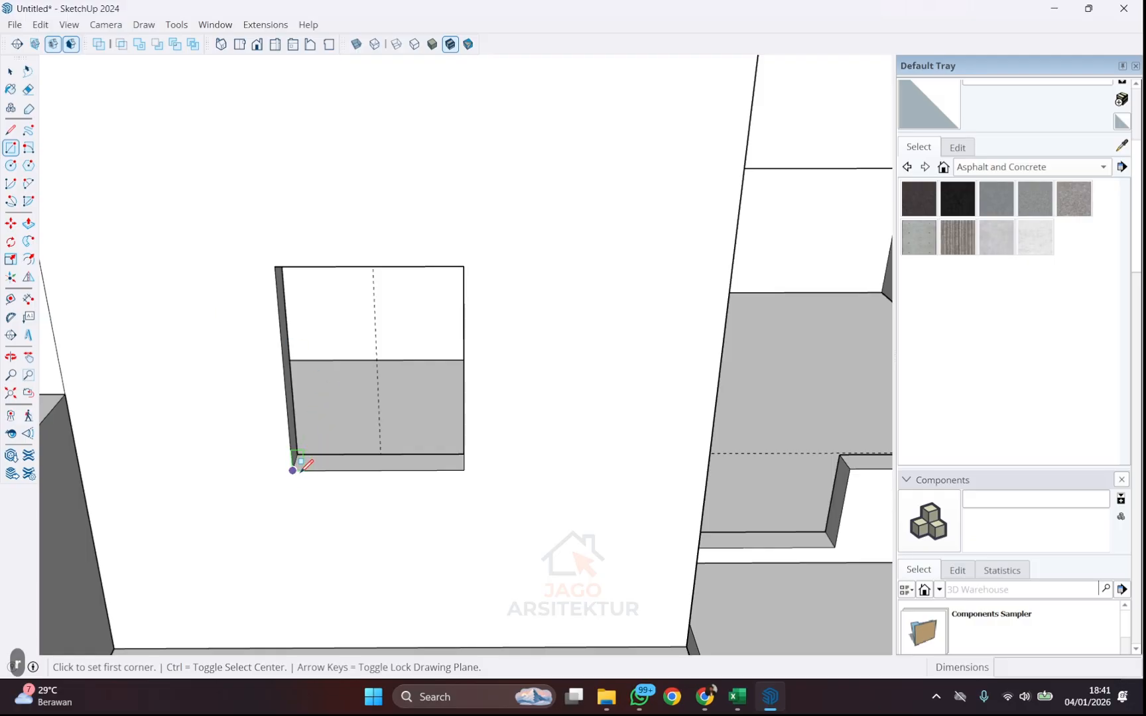
left_click(292, 470)
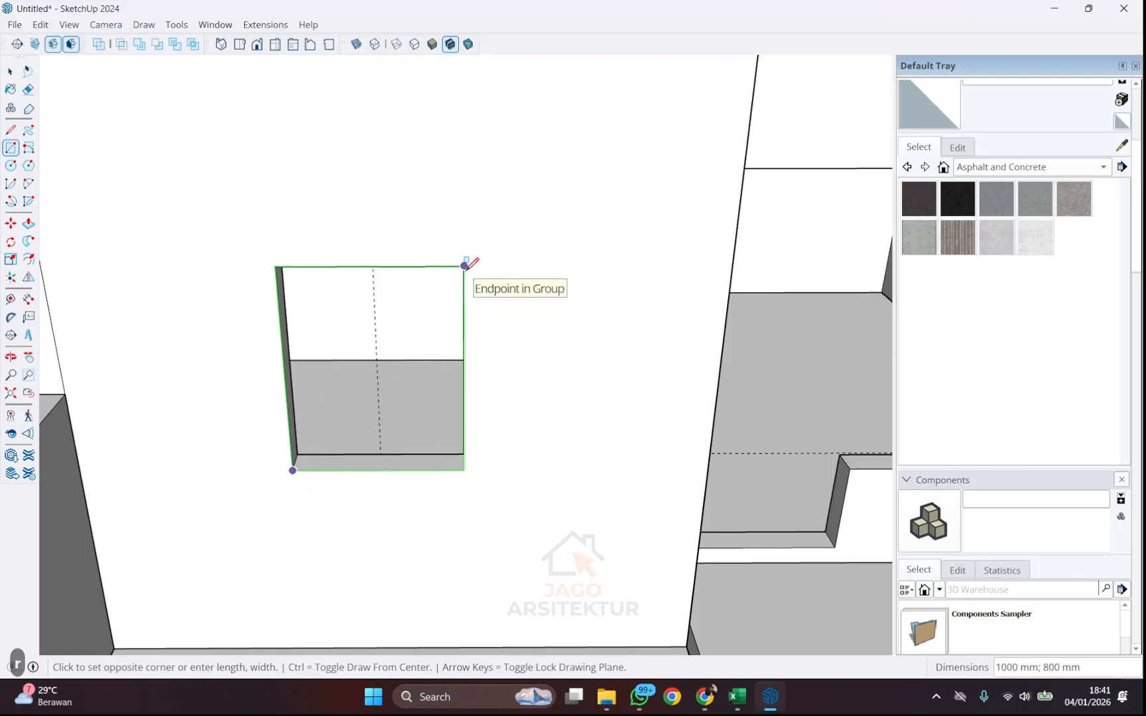
left_click(465, 266)
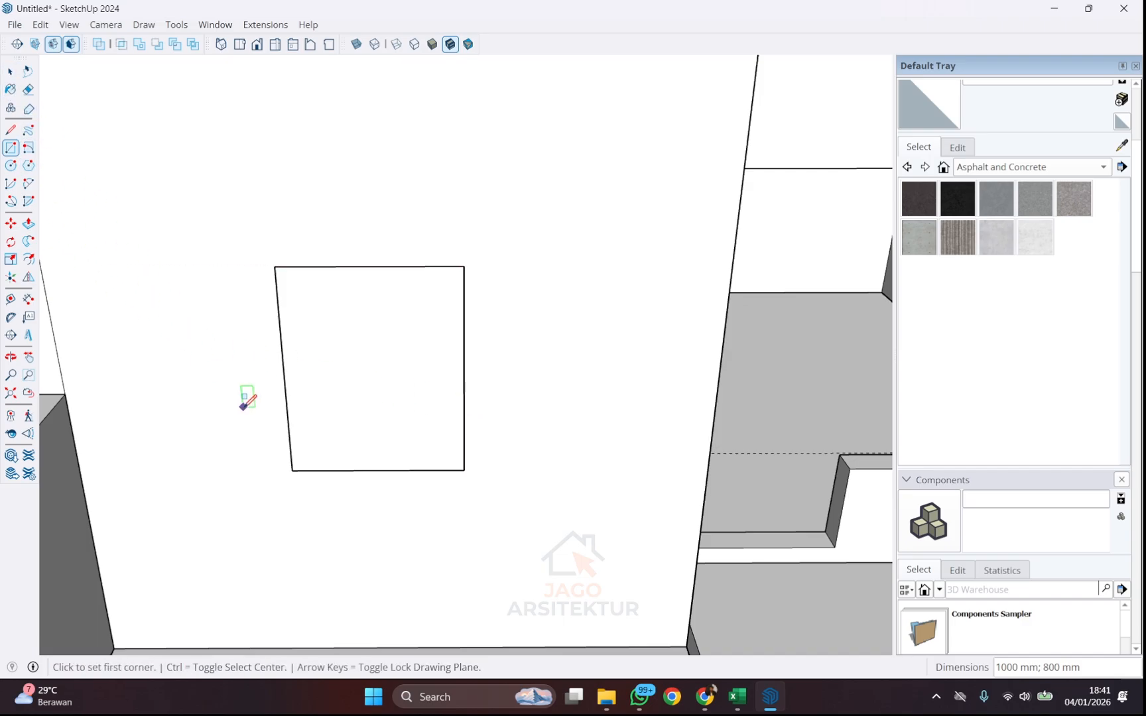
- Offset the window rectangle's outline 40 mm inward to form the frame border
key("f")
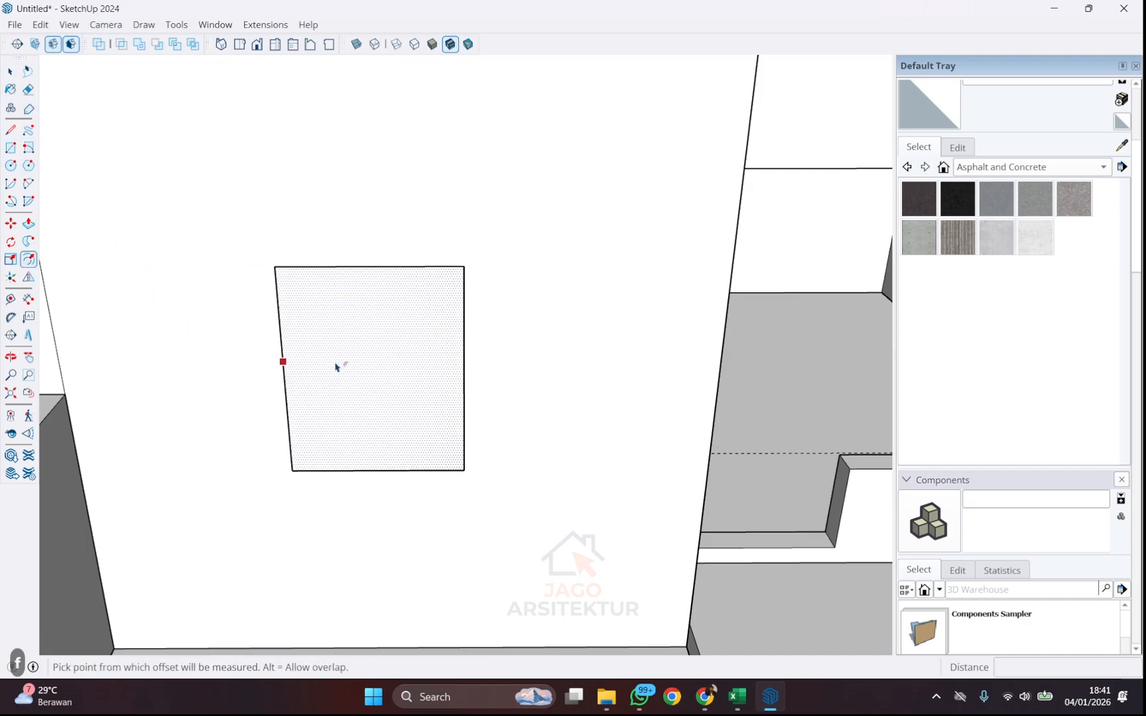
left_click(334, 364)
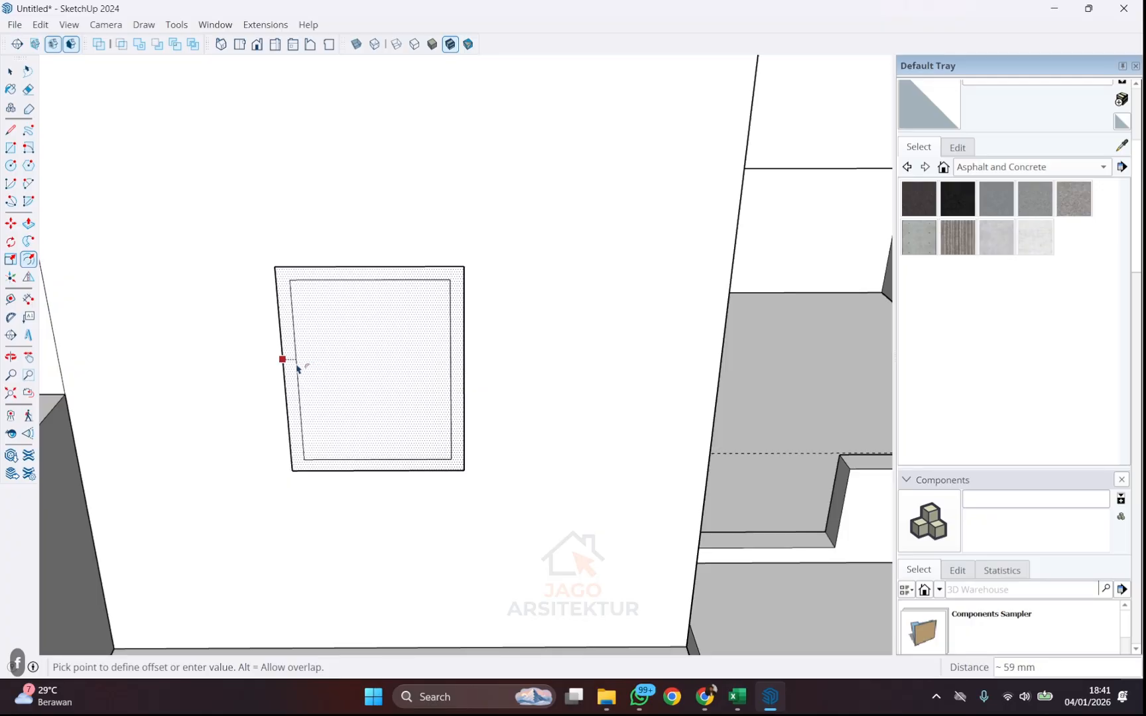
type("40")
key("Return")
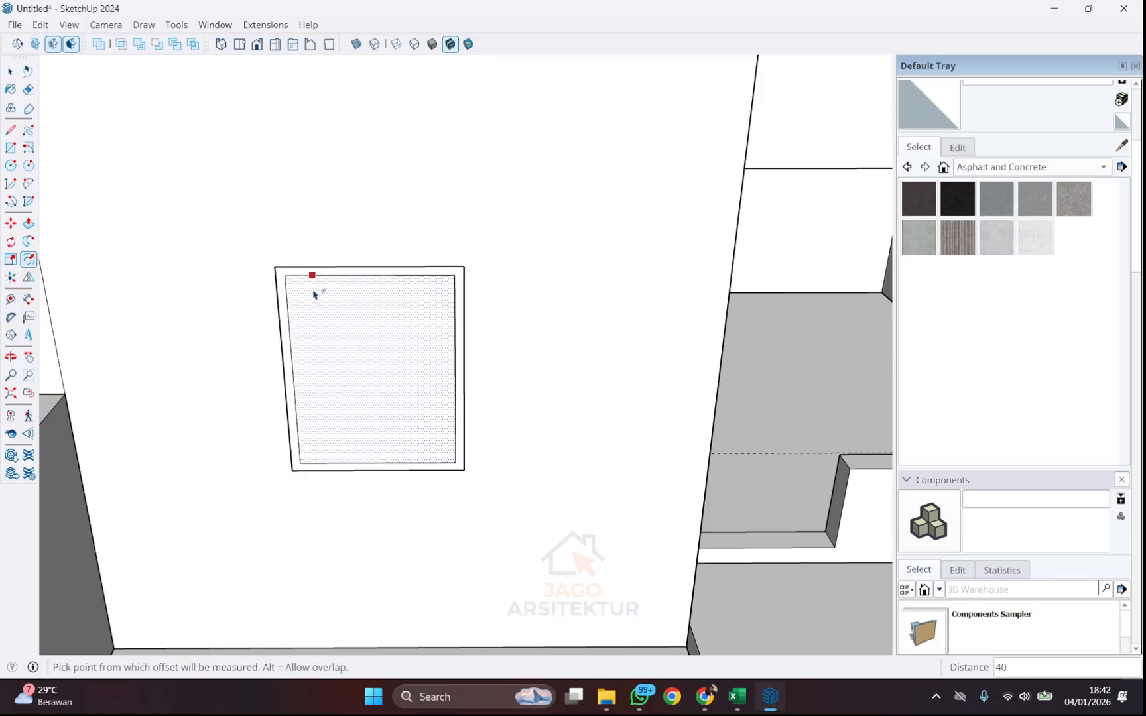
- Copy the frame's two left vertical edges 760 mm to the right side and divide the spacing by 2 to form a central mullion
scroll(344, 381, "up", 1)
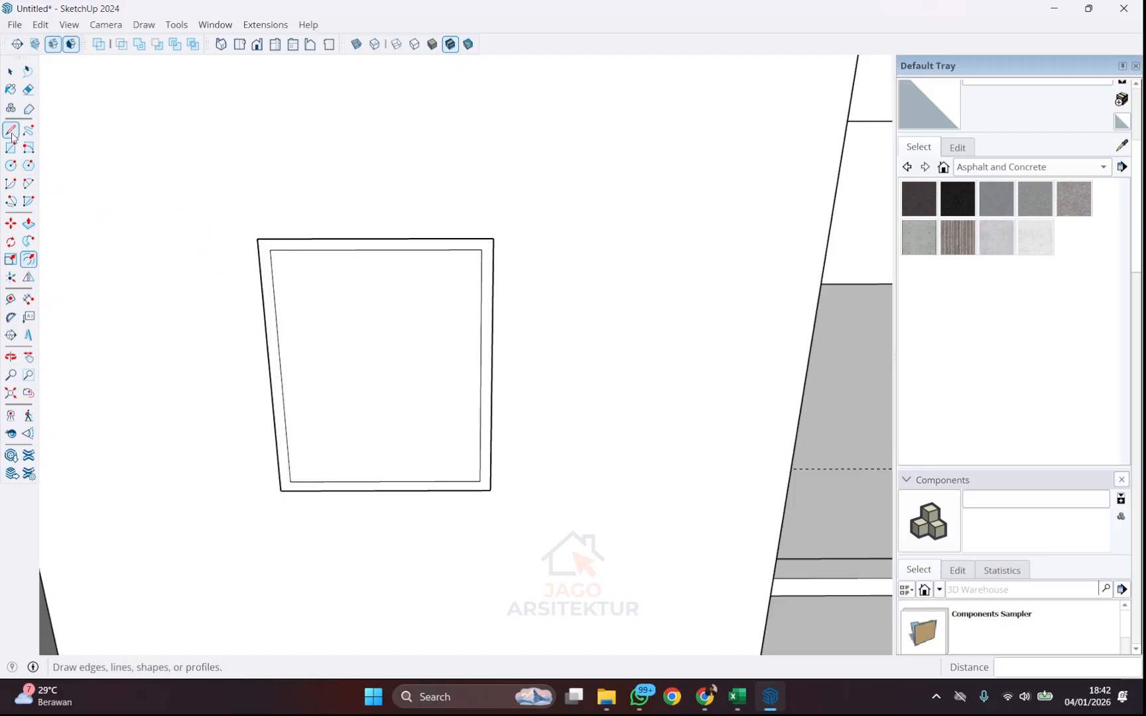
key("space")
left_click(271, 270)
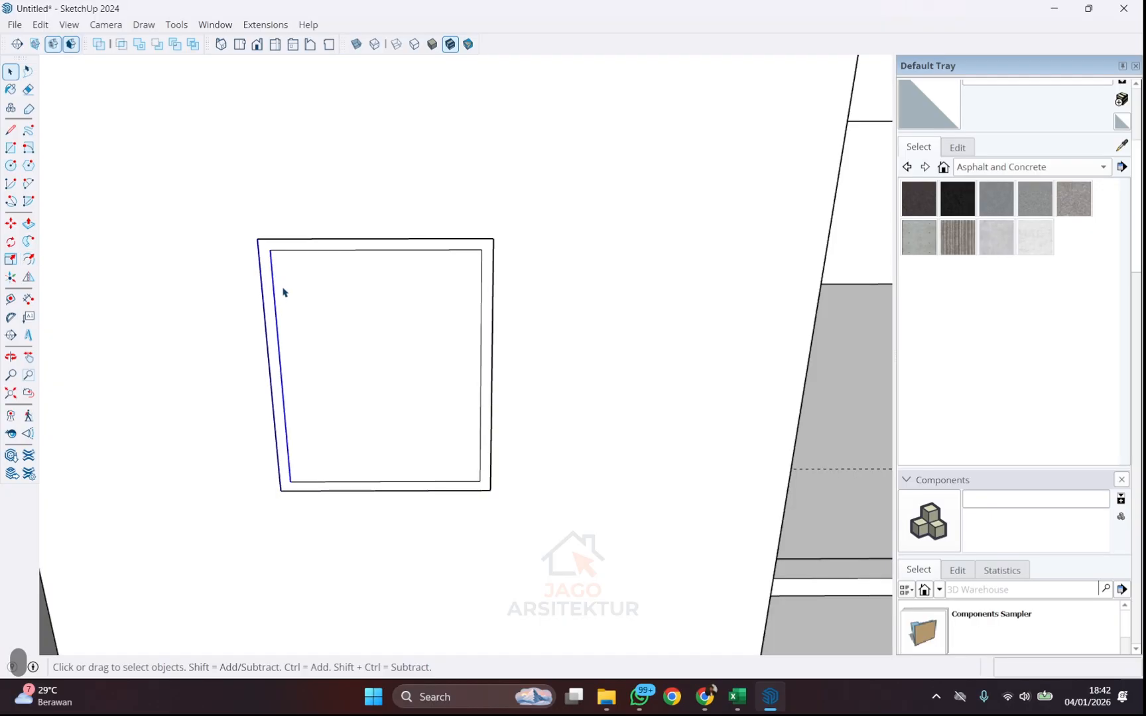
key("m")
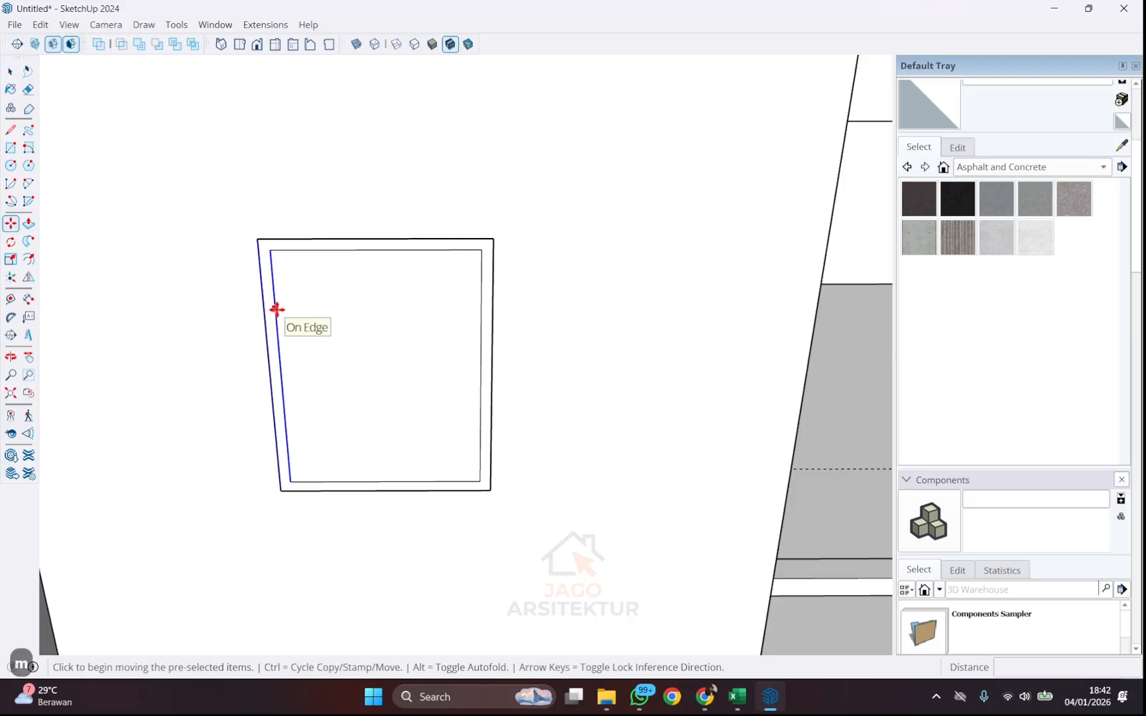
left_click(276, 309)
key("ctrl")
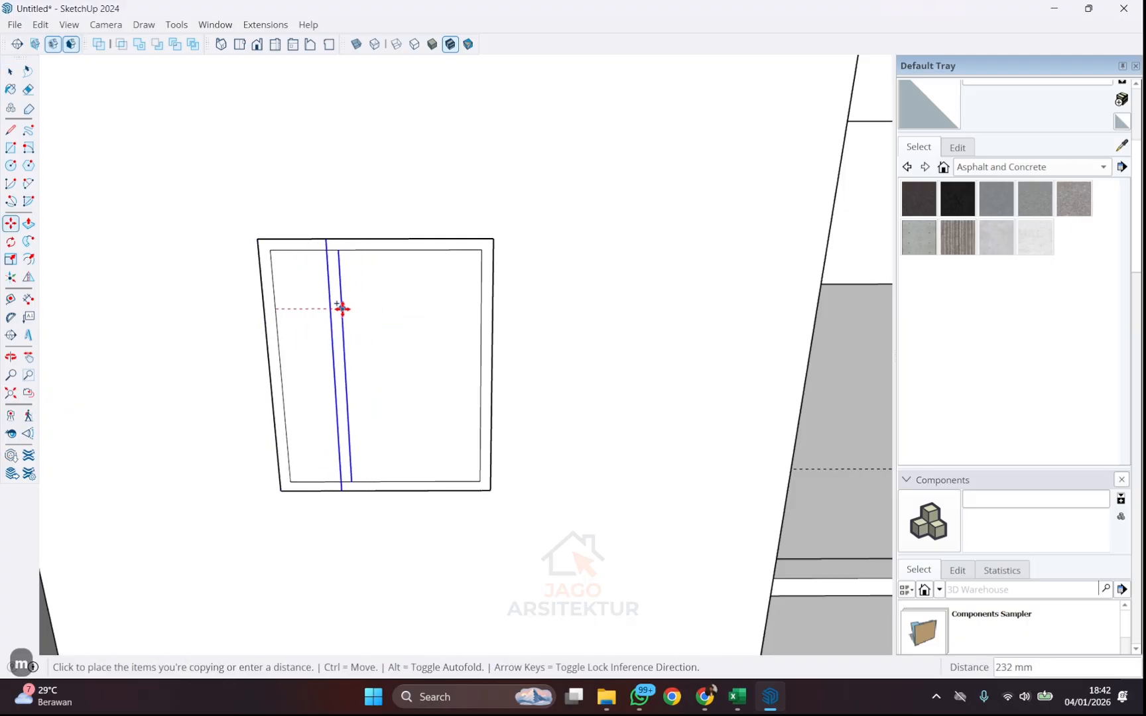
key("ctrl")
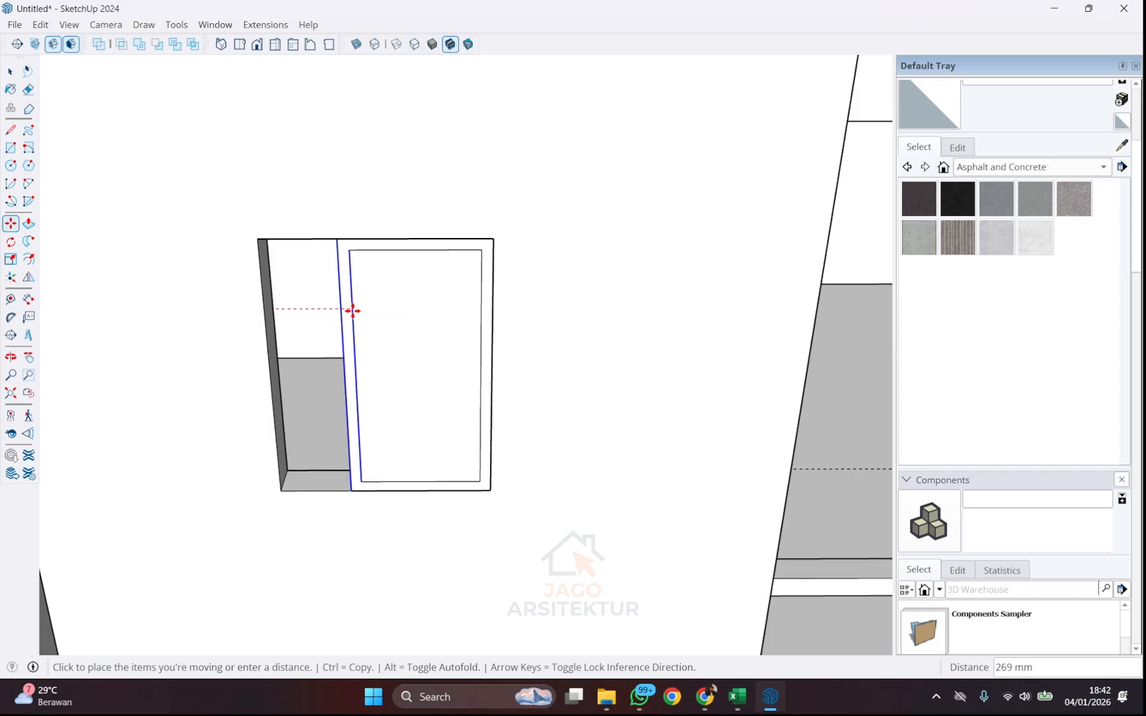
key("ctrl")
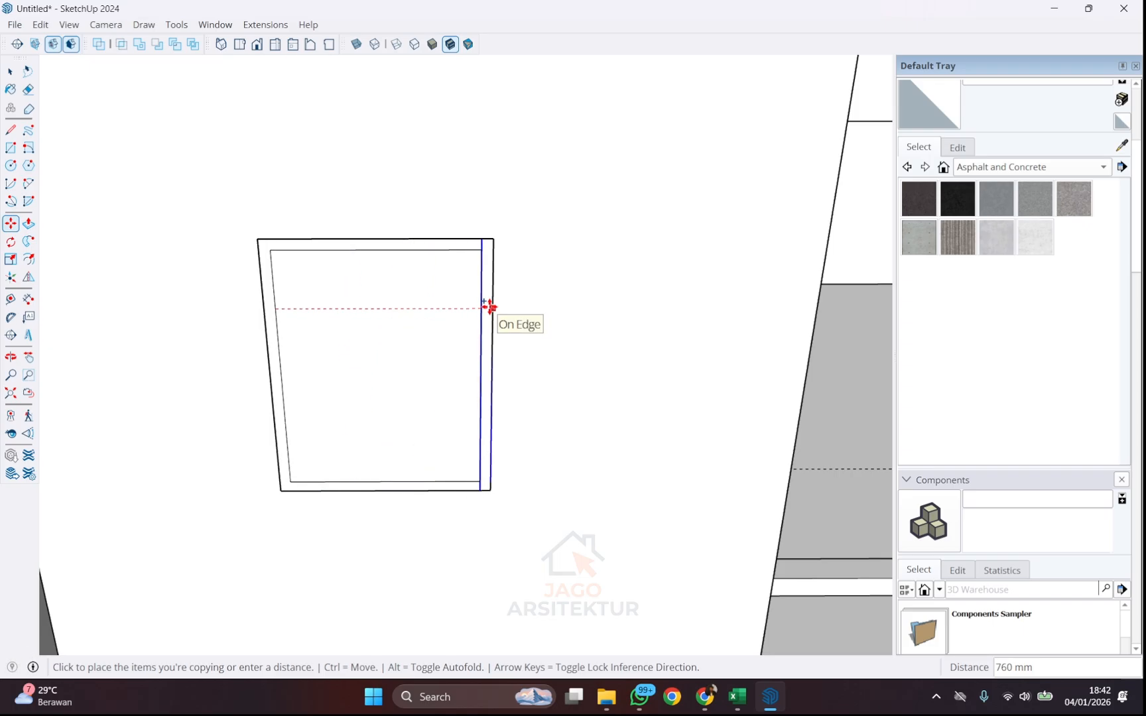
left_click(489, 306)
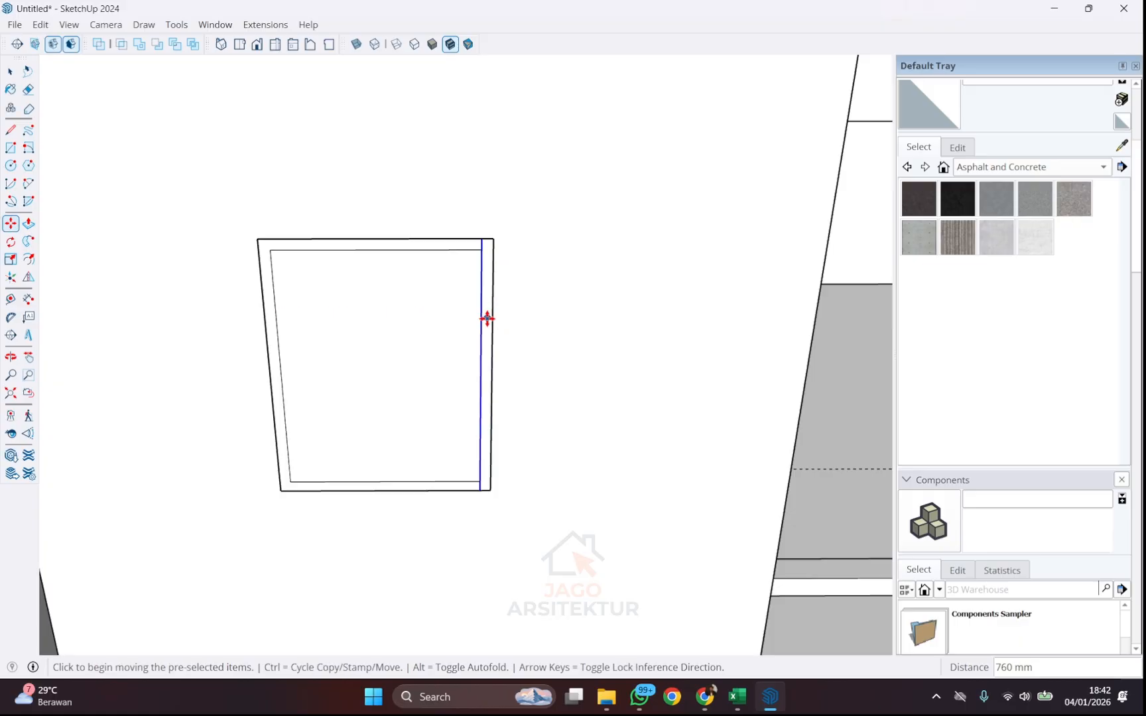
type("/")
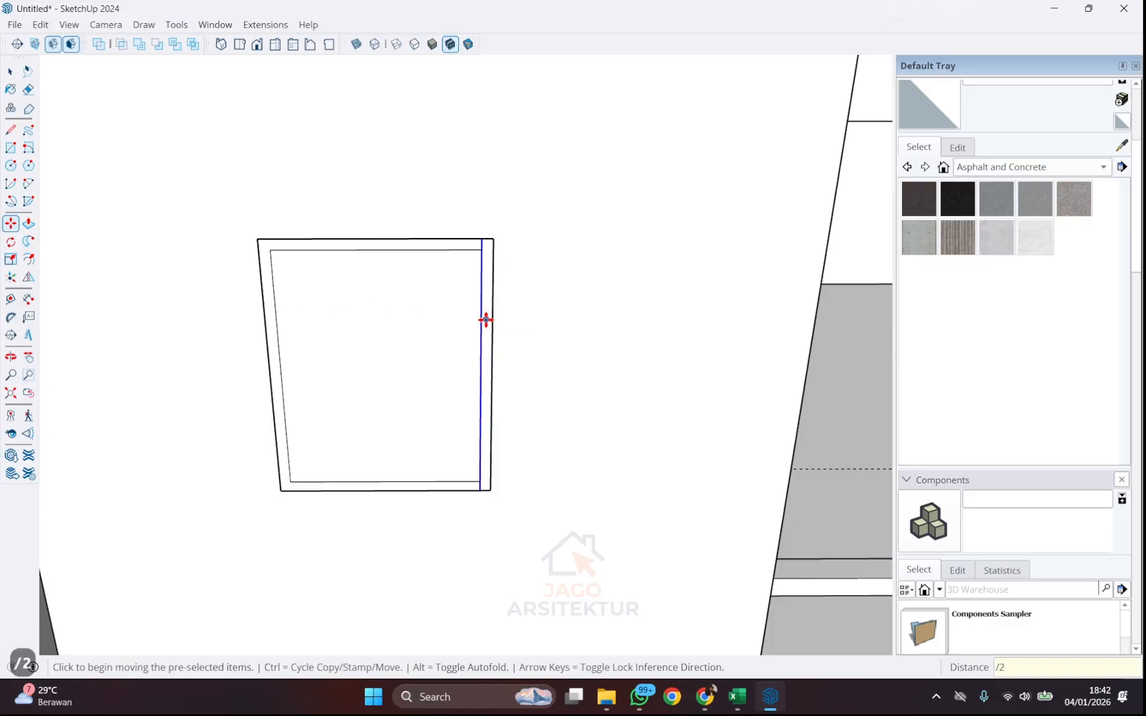
type("2")
key("Return")
- Examine the pane faces on both sides of the mullion by selecting them in turn
scroll(422, 276, "down", 5)
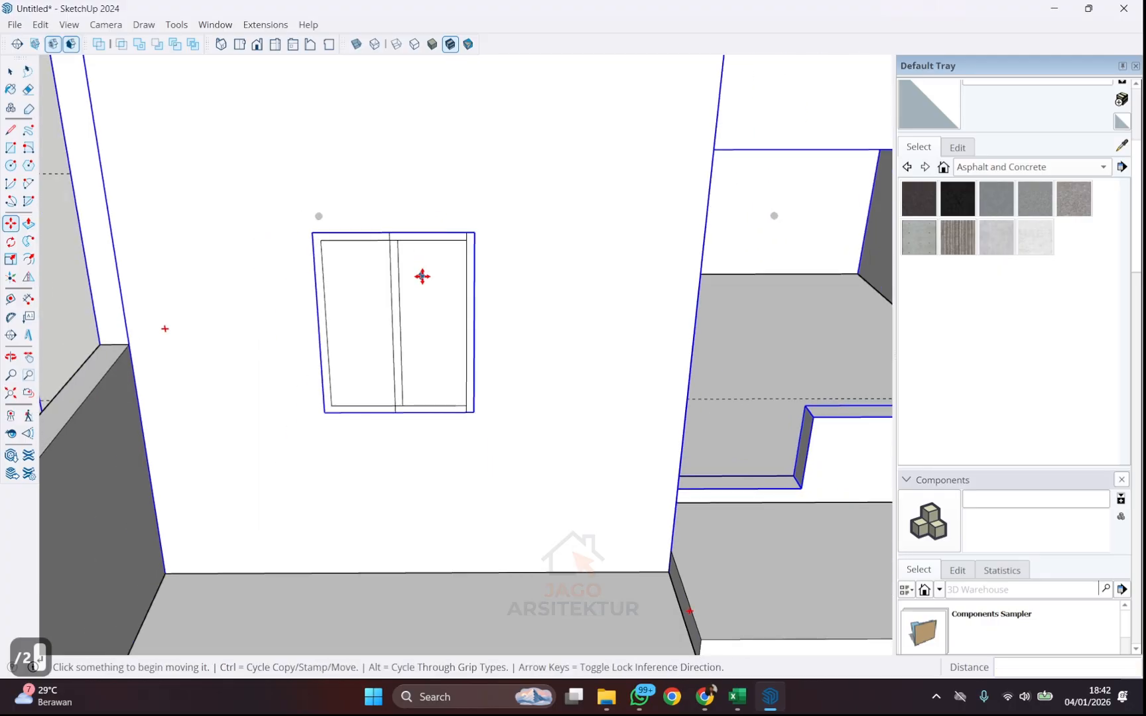
middle_click_drag(421, 276, 376, 250)
key("m")
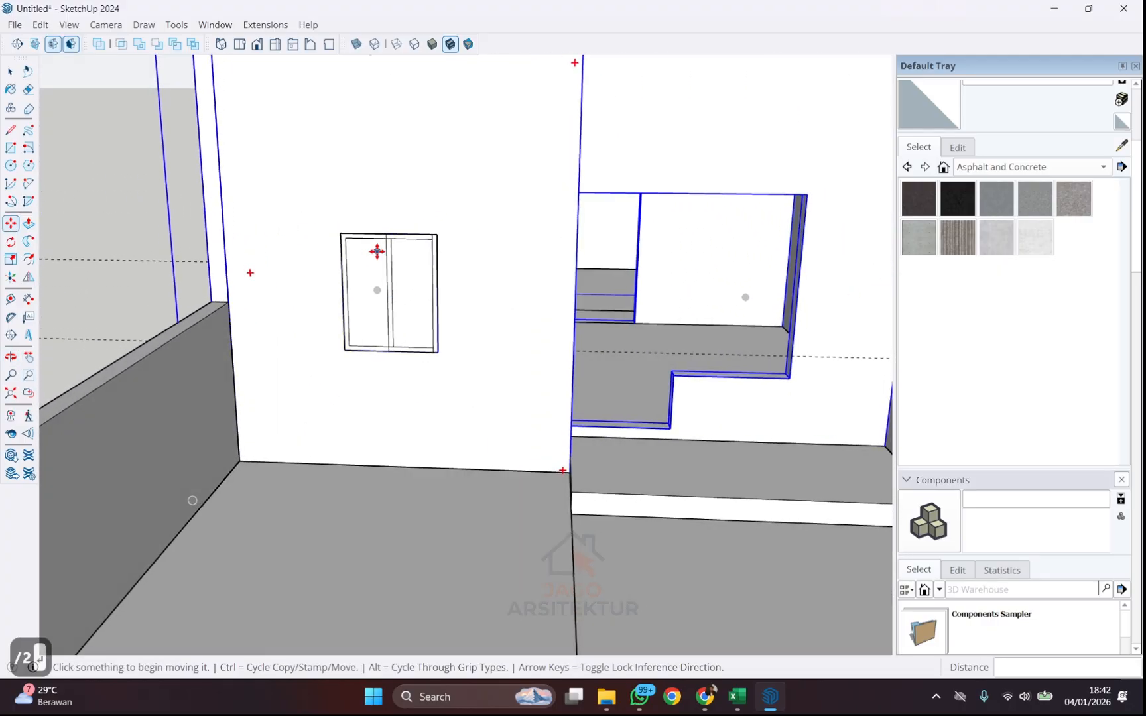
scroll(380, 257, "up", 2)
key("space")
left_click(418, 309)
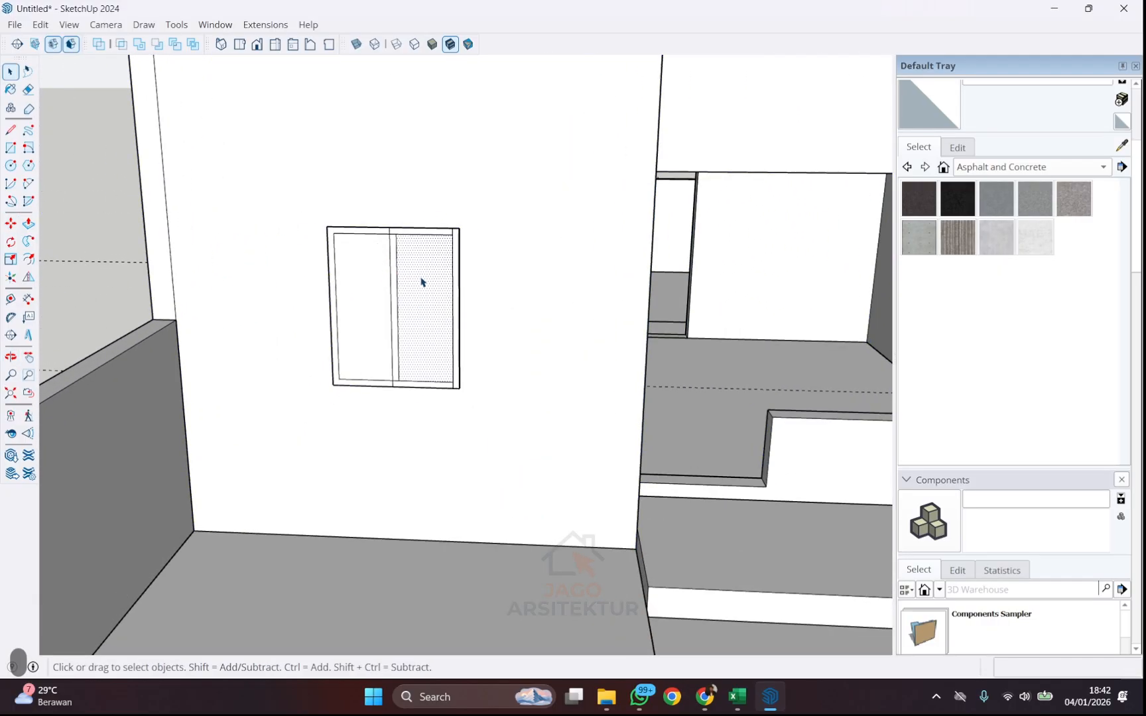
left_click(380, 277)
scroll(418, 265, "up", 3)
middle_click_drag(418, 263, 415, 297)
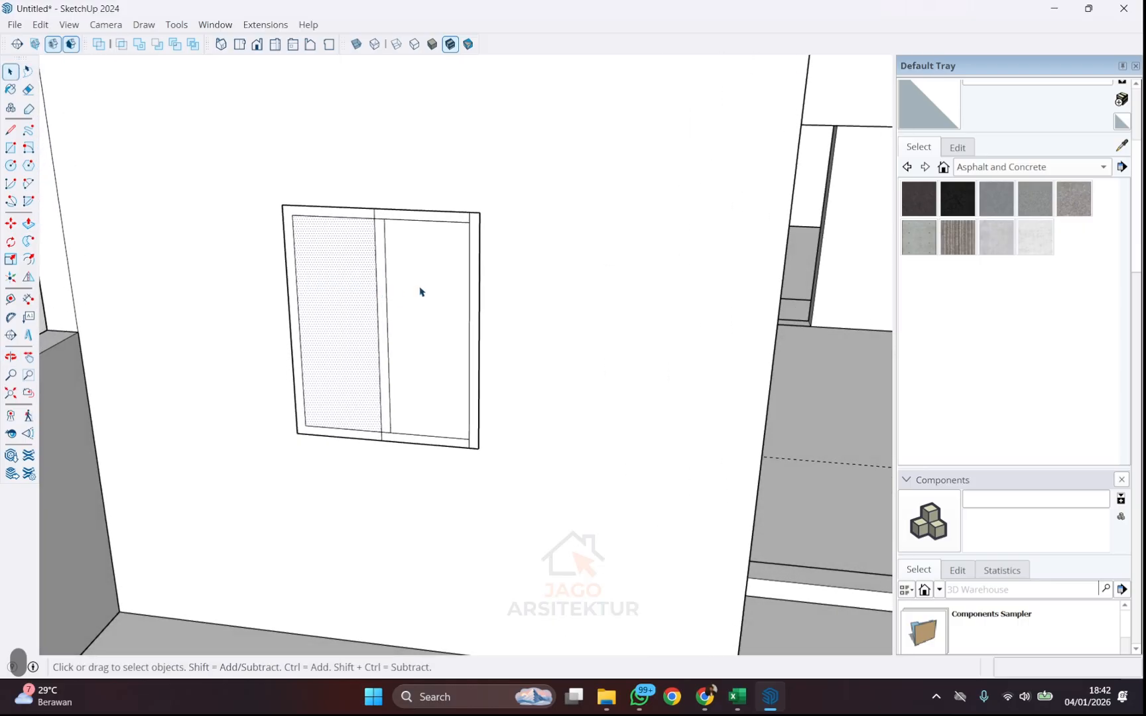
left_click(419, 291)
left_click(354, 292)
scroll(388, 219, "up", 3)
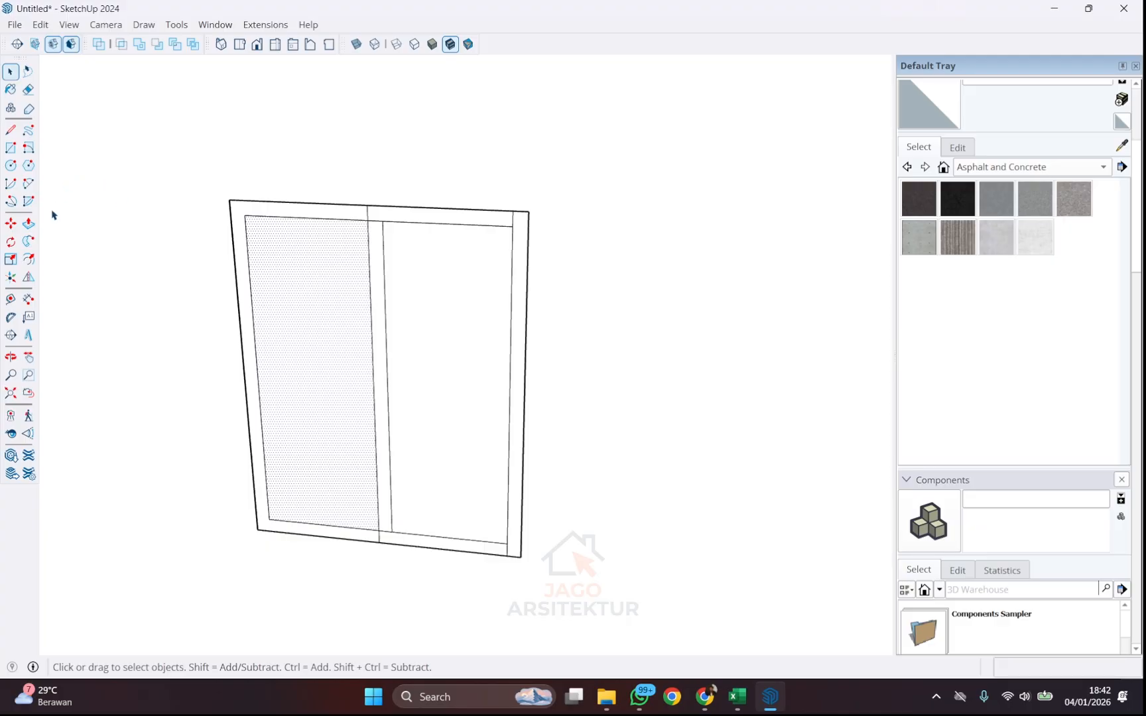
- Erase the leftover line segments crossing the frame border at the upper and lower ends of the mullion and right side
left_click(28, 89)
scroll(398, 222, "up", 3)
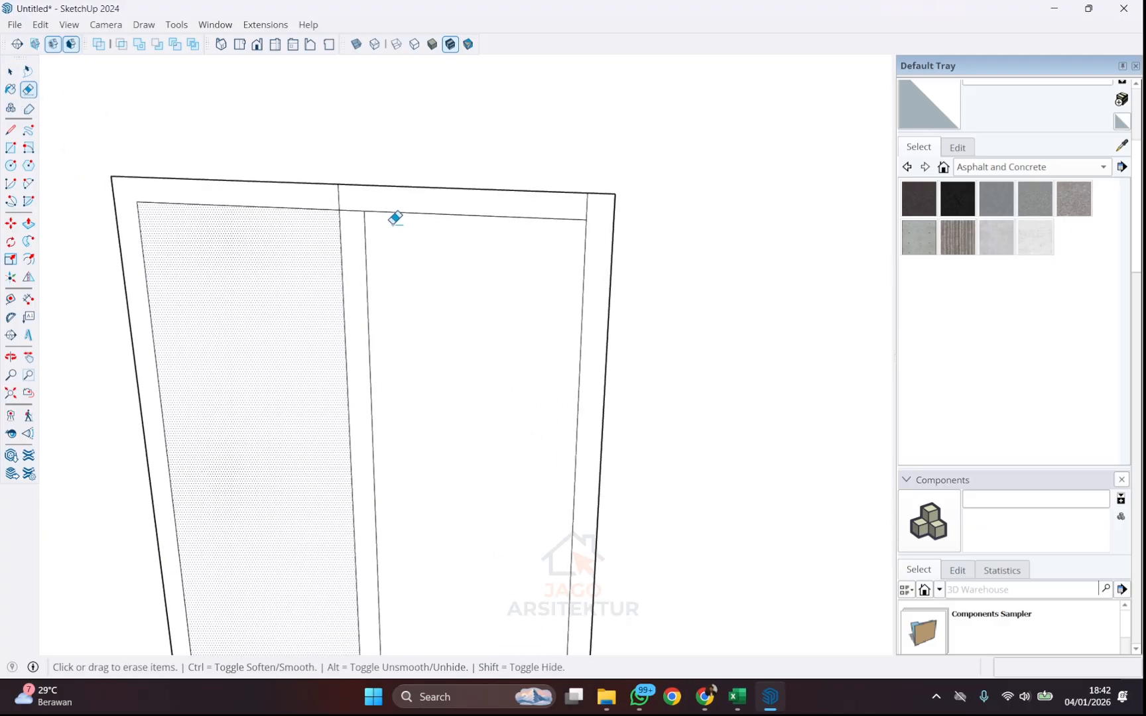
left_click(339, 195)
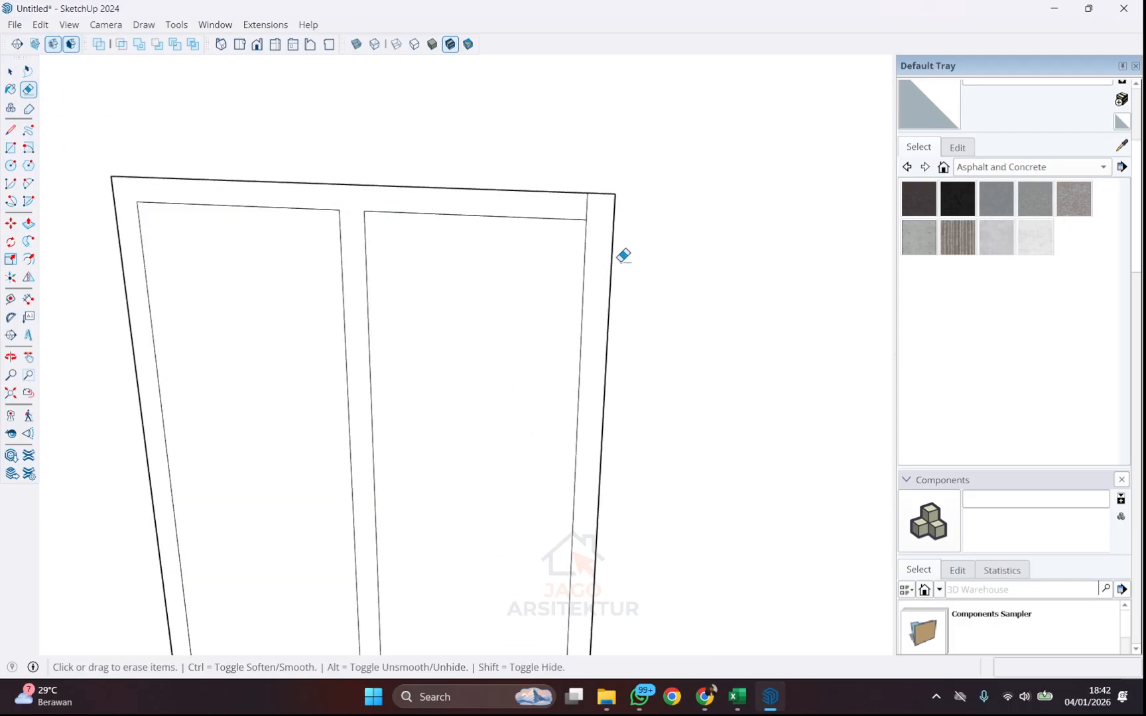
scroll(586, 209, "down", 3)
scroll(440, 504, "up", 4)
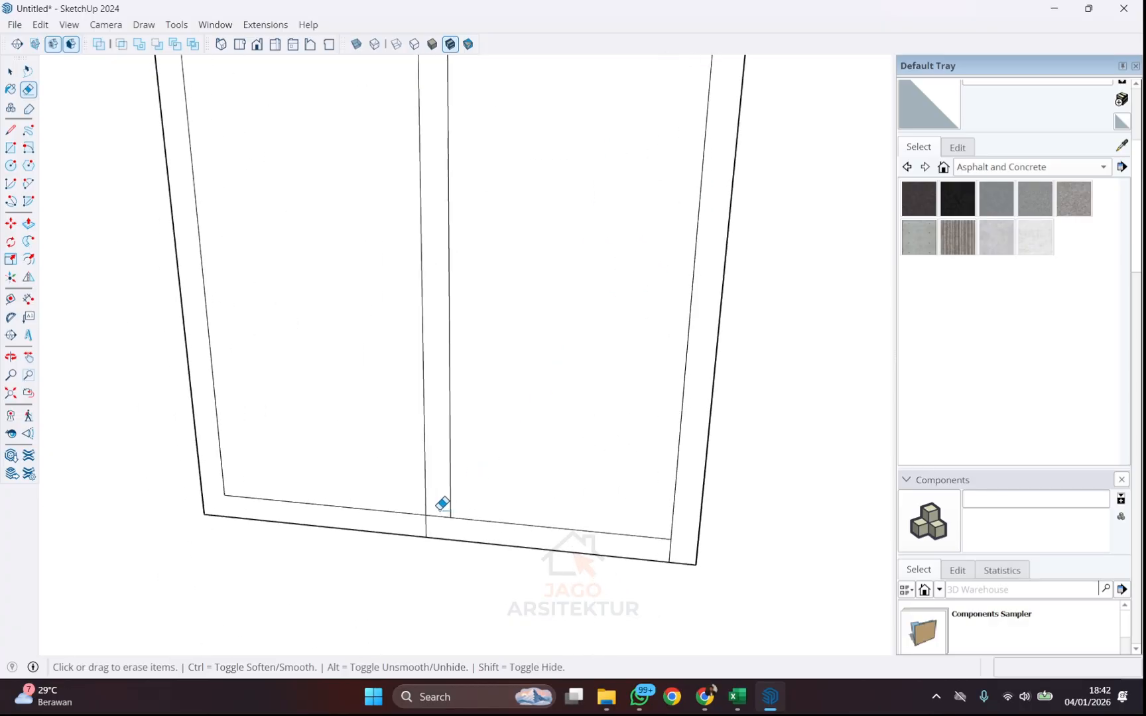
scroll(519, 514, "down", 5)
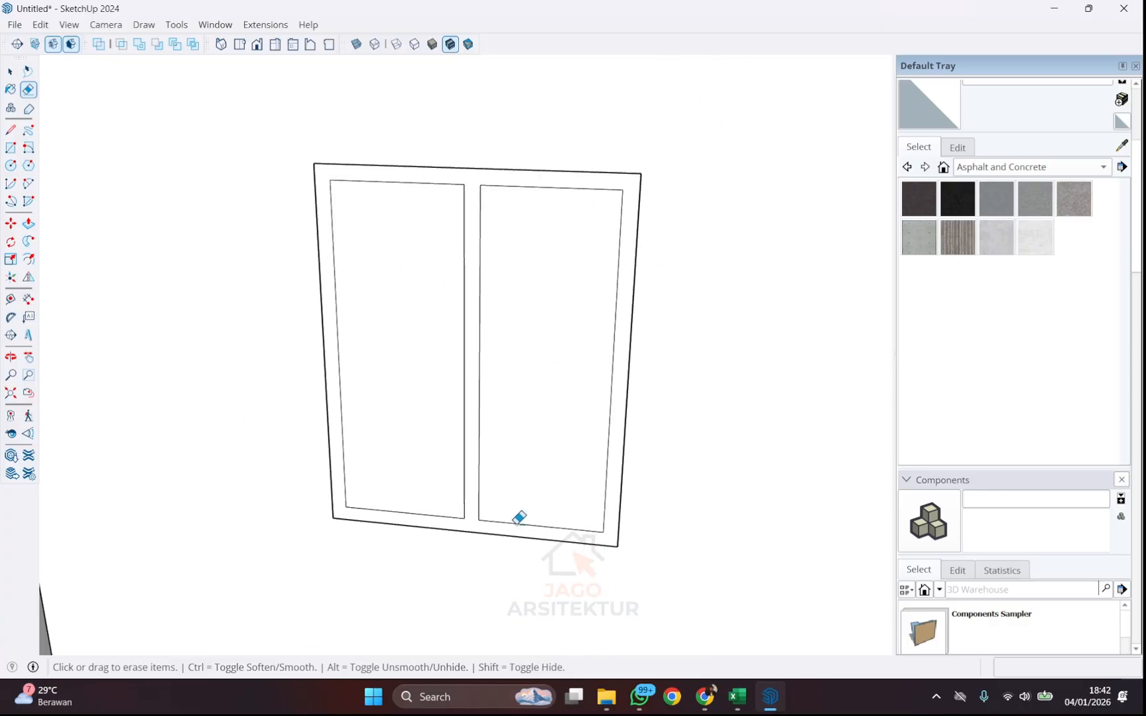
- Make the window frame face, including the central mullion, into a group
mouse_move(512, 417)
middle_mouse_down()
mouse_move(504, 292)
mouse_move(518, 440)
mouse_move(509, 272)
middle_mouse_up()
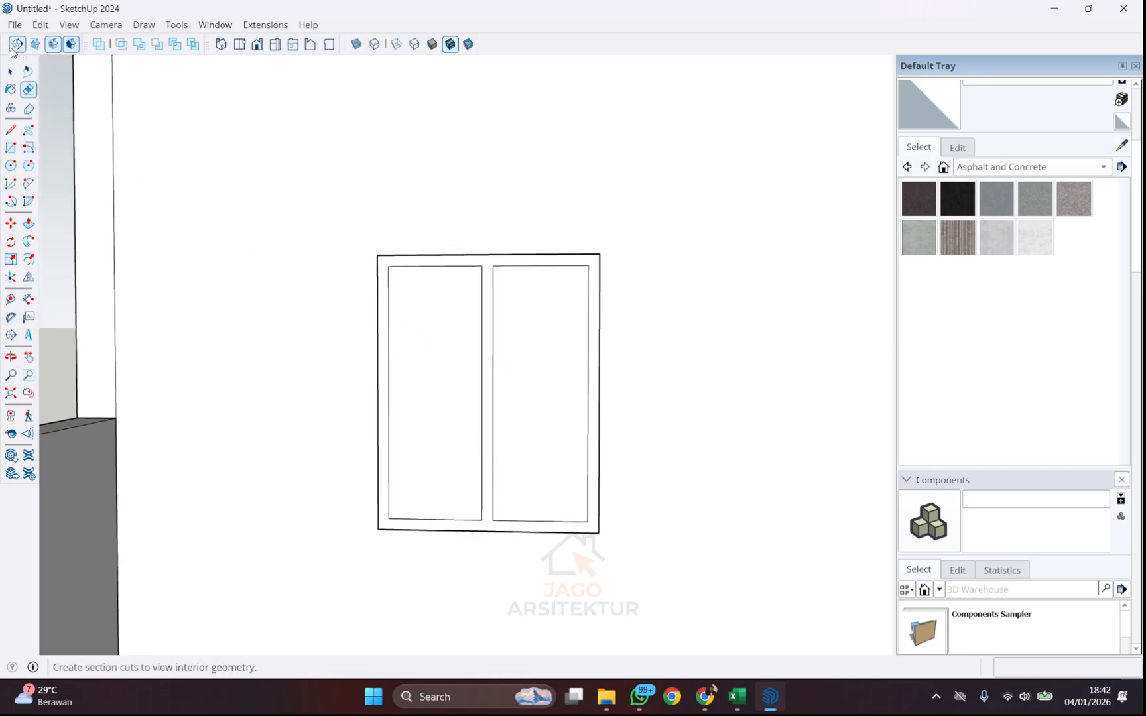
left_click(10, 71)
scroll(532, 346, "up", 2)
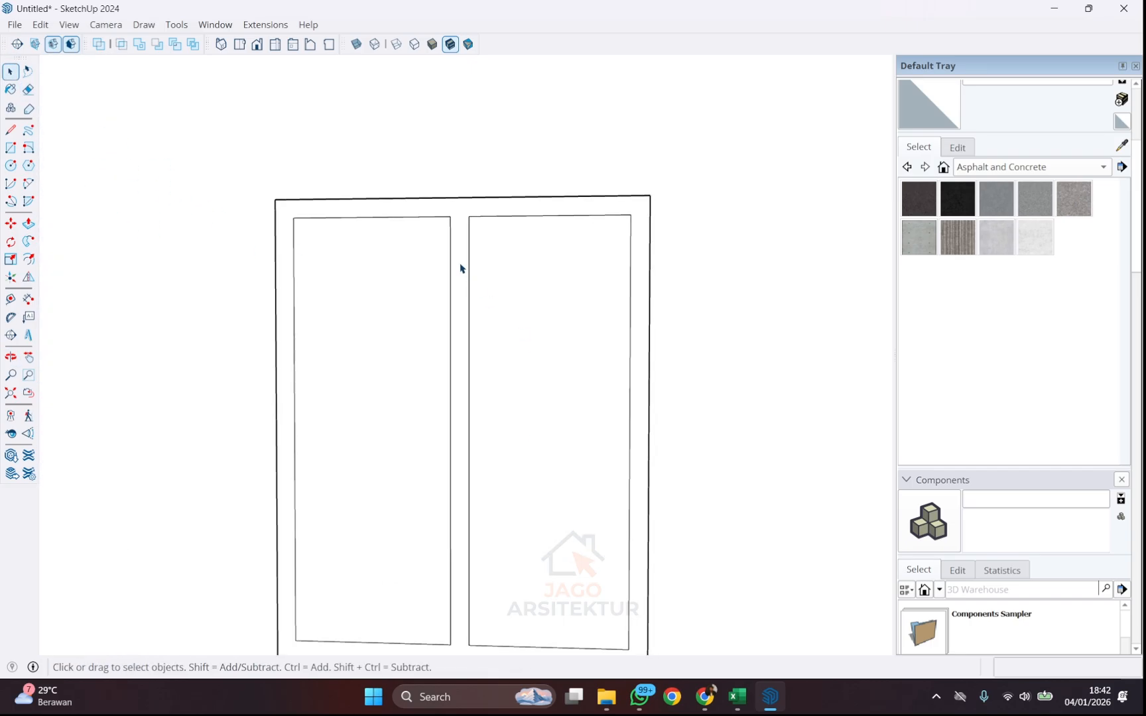
left_click(462, 268)
right_click(462, 268)
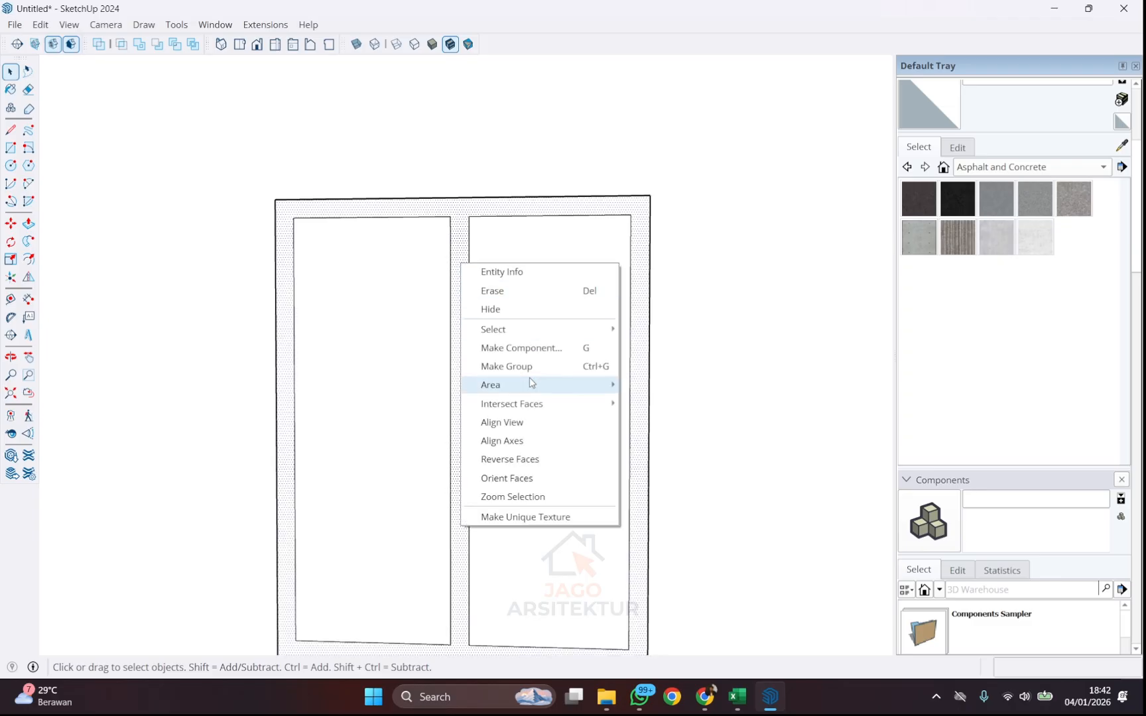
left_click(494, 365)
- Offset the left pane's outline 50 mm inward to form the sash border
scroll(417, 301, "down", 1)
left_click(417, 302)
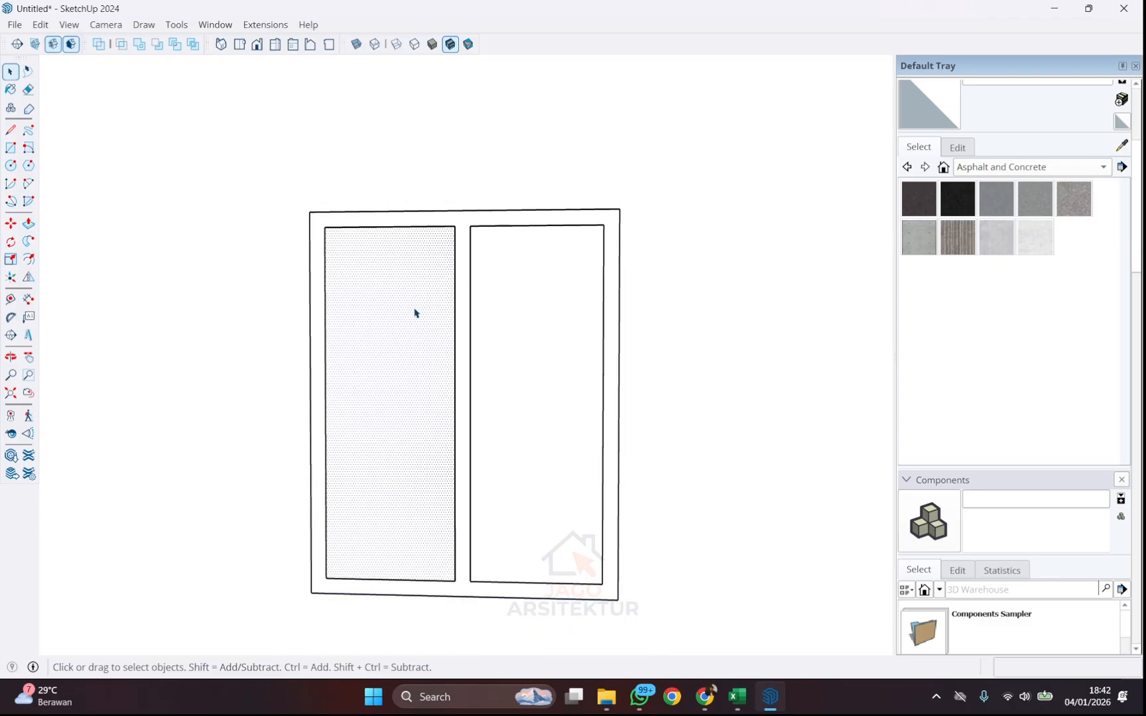
middle_click_drag(428, 325, 397, 357)
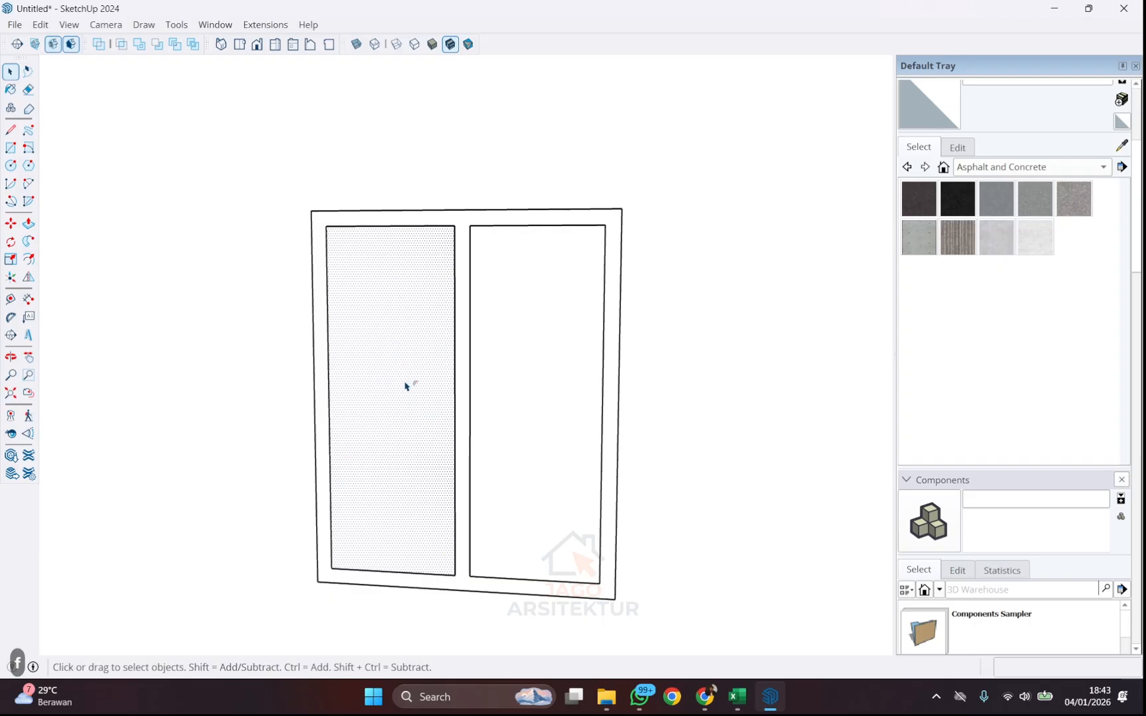
key("f")
left_click(327, 331)
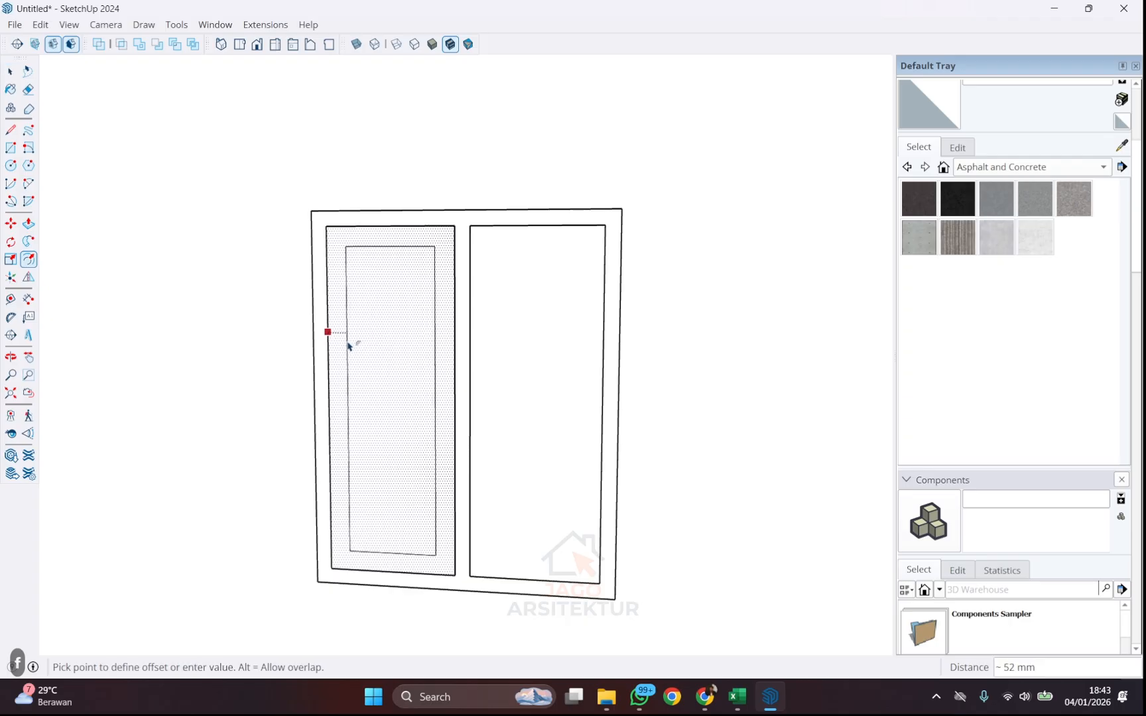
type("50")
key("Return")
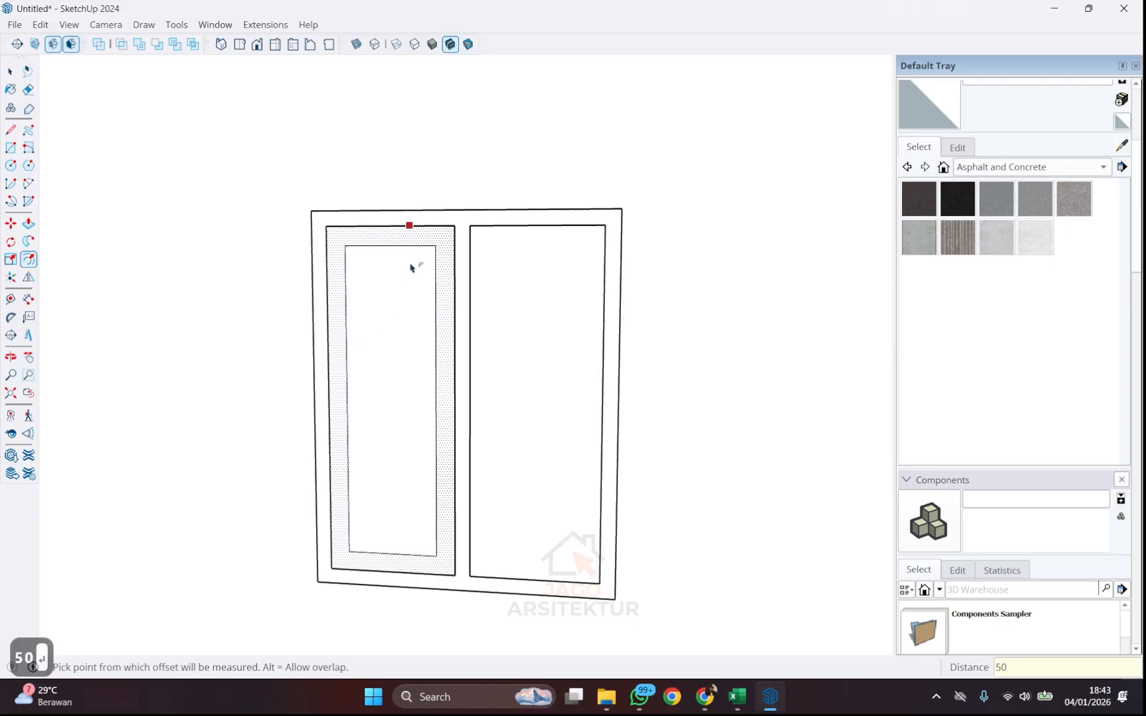
- Make the left sash border and the glass face inside it into two separate groups
key("space")
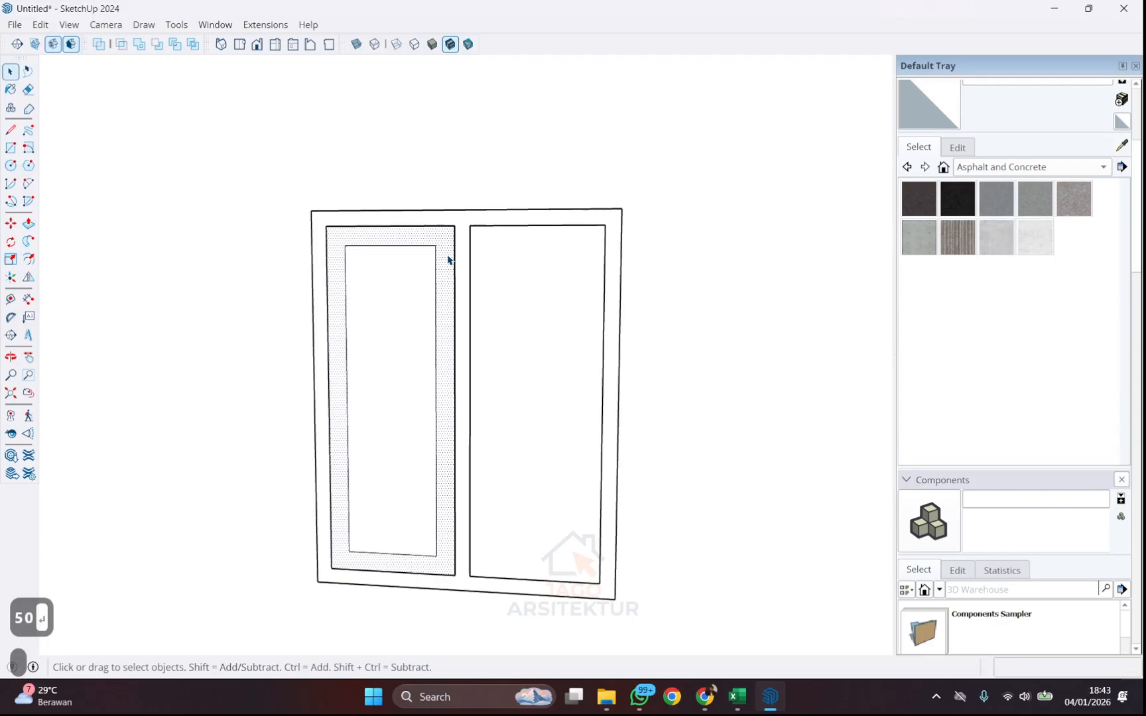
right_click(448, 260)
left_click(494, 360)
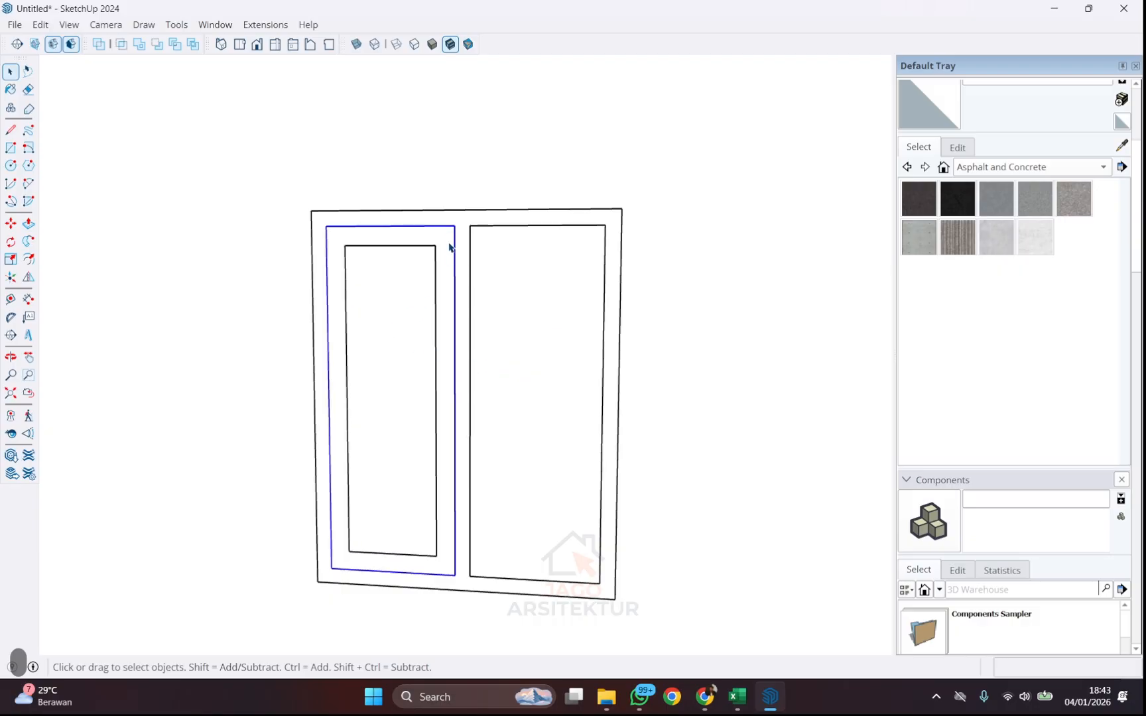
left_click(392, 335)
right_click(392, 332)
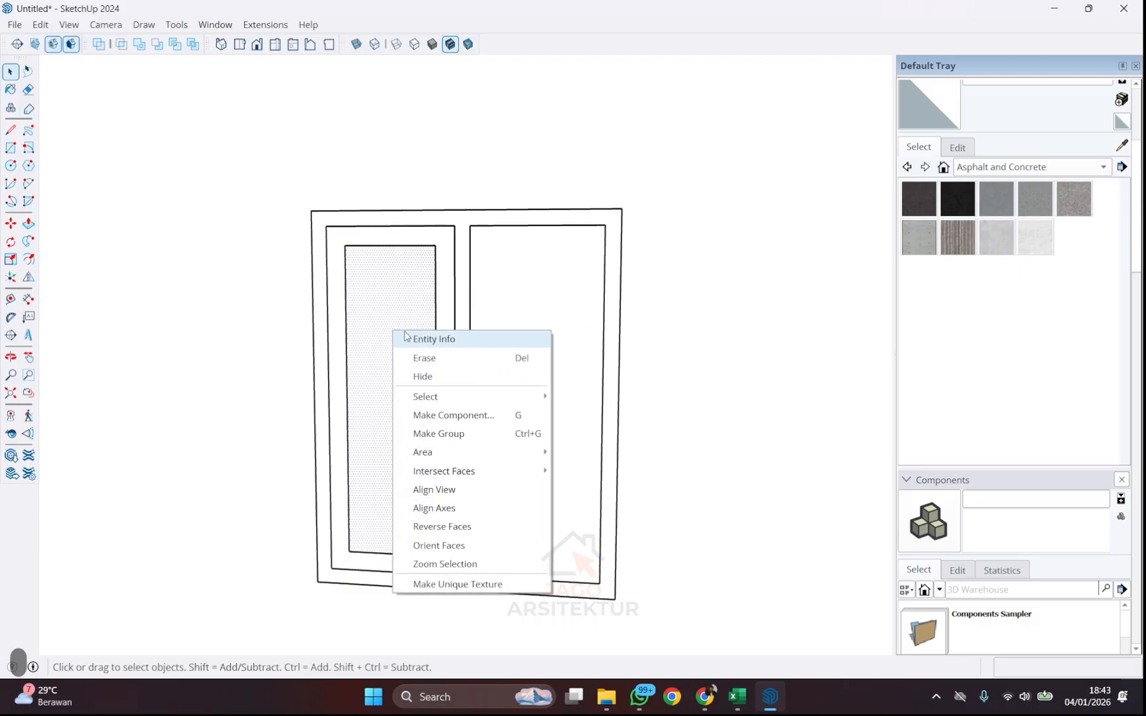
left_click(480, 435)
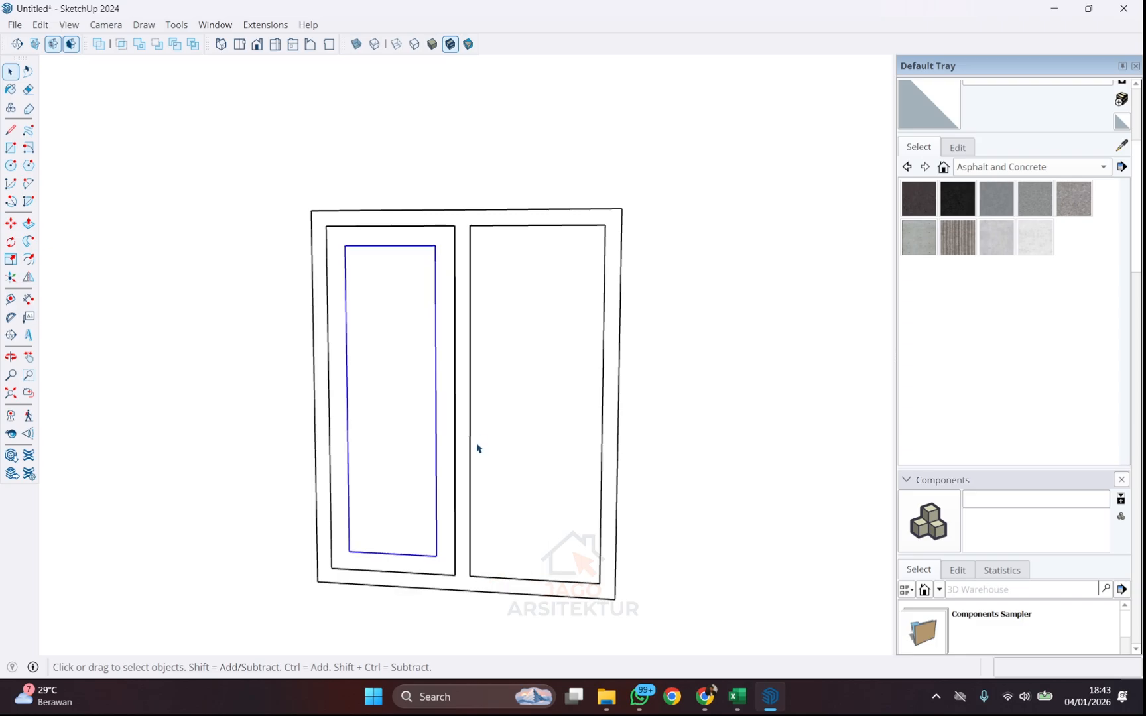
- Delete the right pane's face to leave that half of the window open
left_click(538, 348)
middle_click_drag(567, 355, 520, 371)
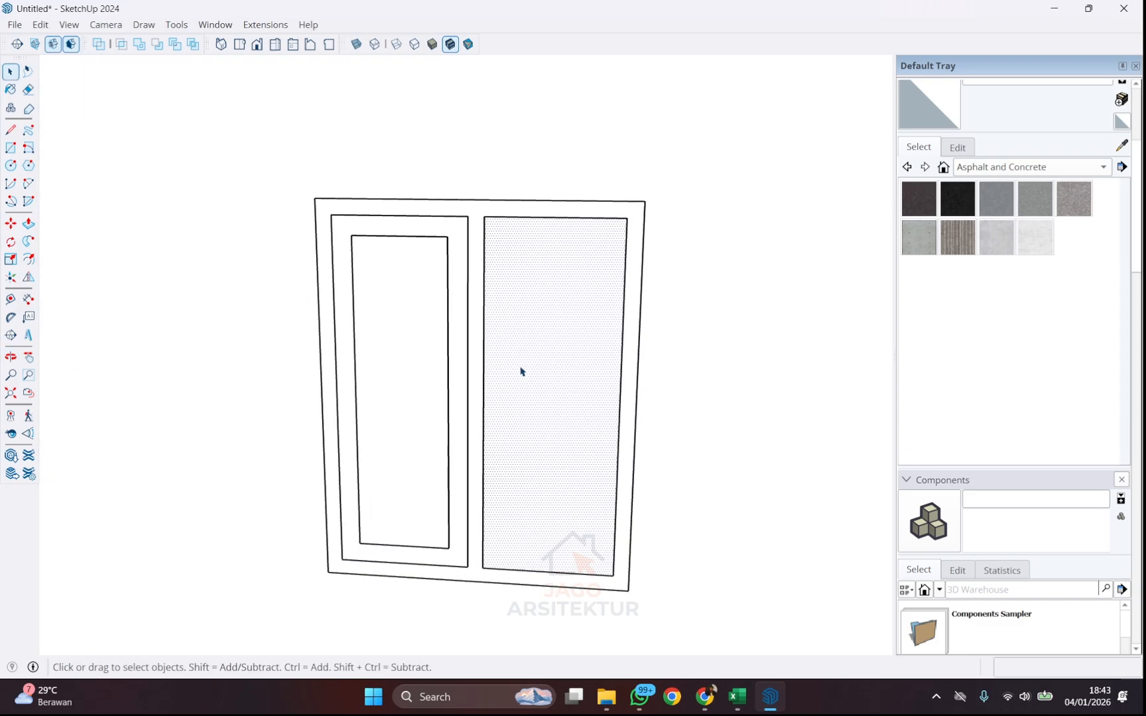
key("Delete")
scroll(520, 371, "down", 3)
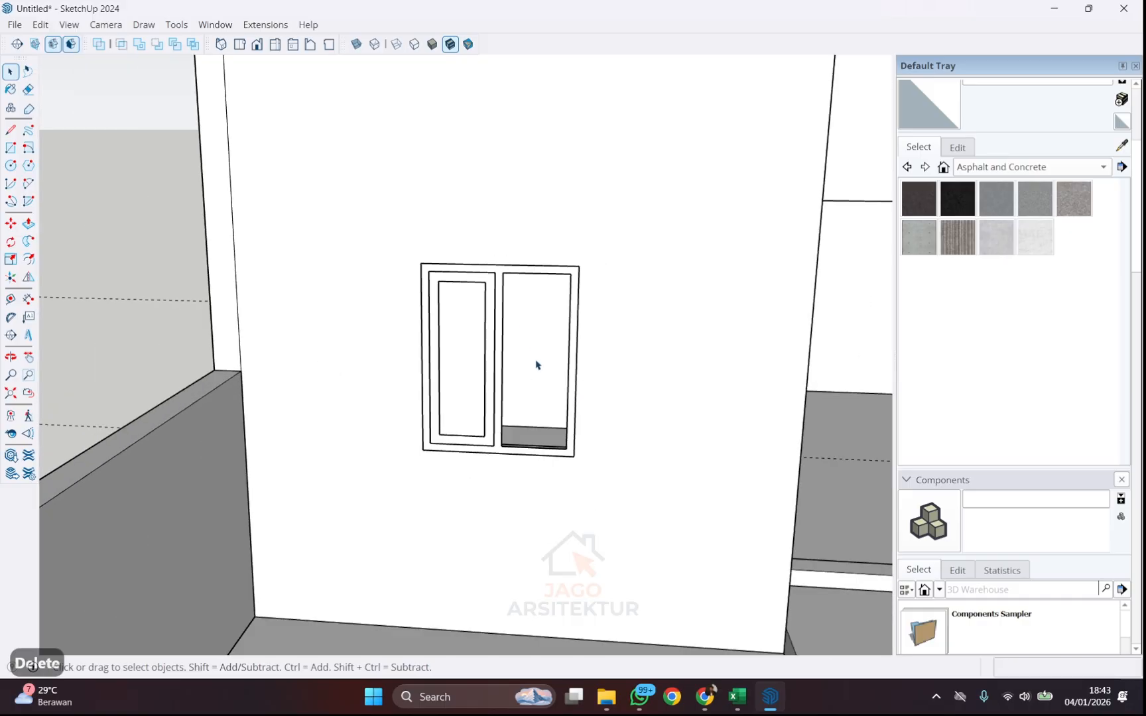
- Push/pull the window frame face, including the central mullion, to a depth of 100 mm
middle_click_drag(534, 363, 343, 473)
scroll(265, 475, "up", 4)
scroll(258, 474, "up", 2)
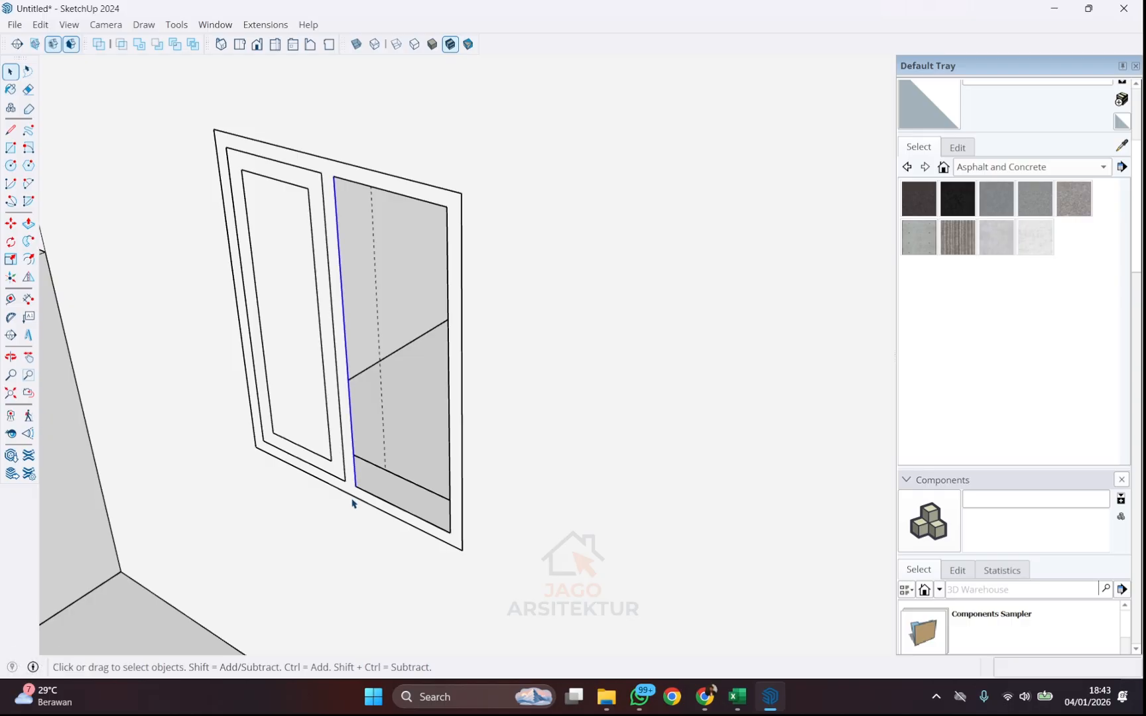
scroll(322, 211, "up", 2)
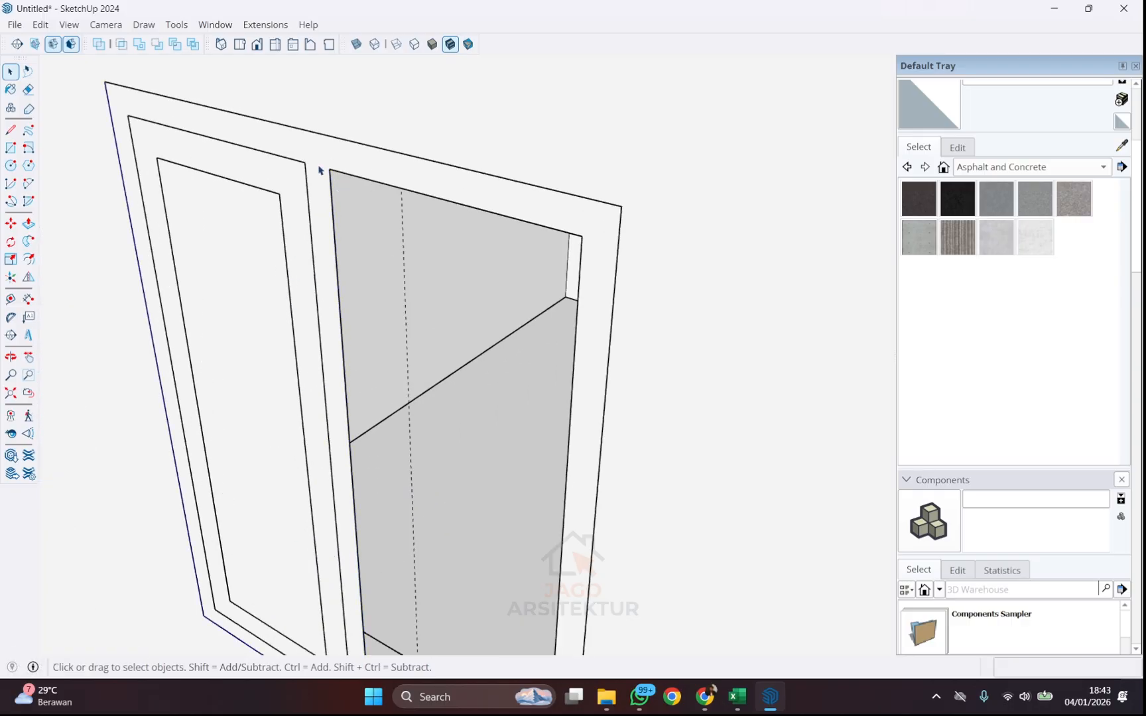
double_click(319, 170)
scroll(422, 110, "down", 2)
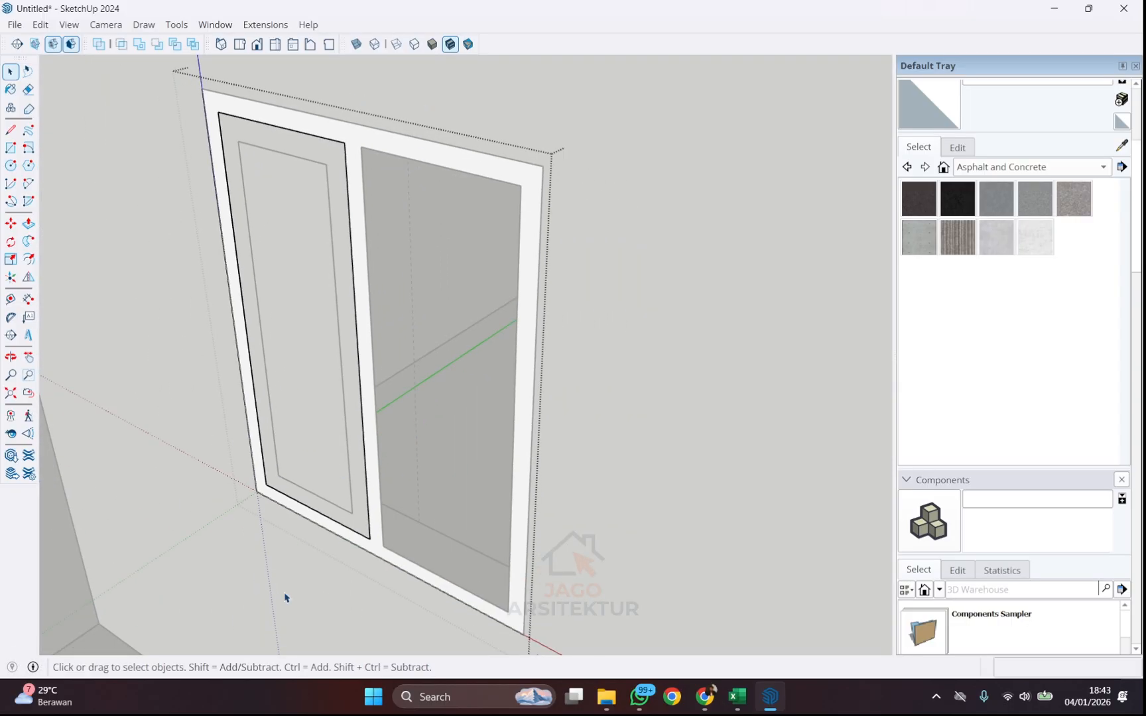
left_click(29, 223)
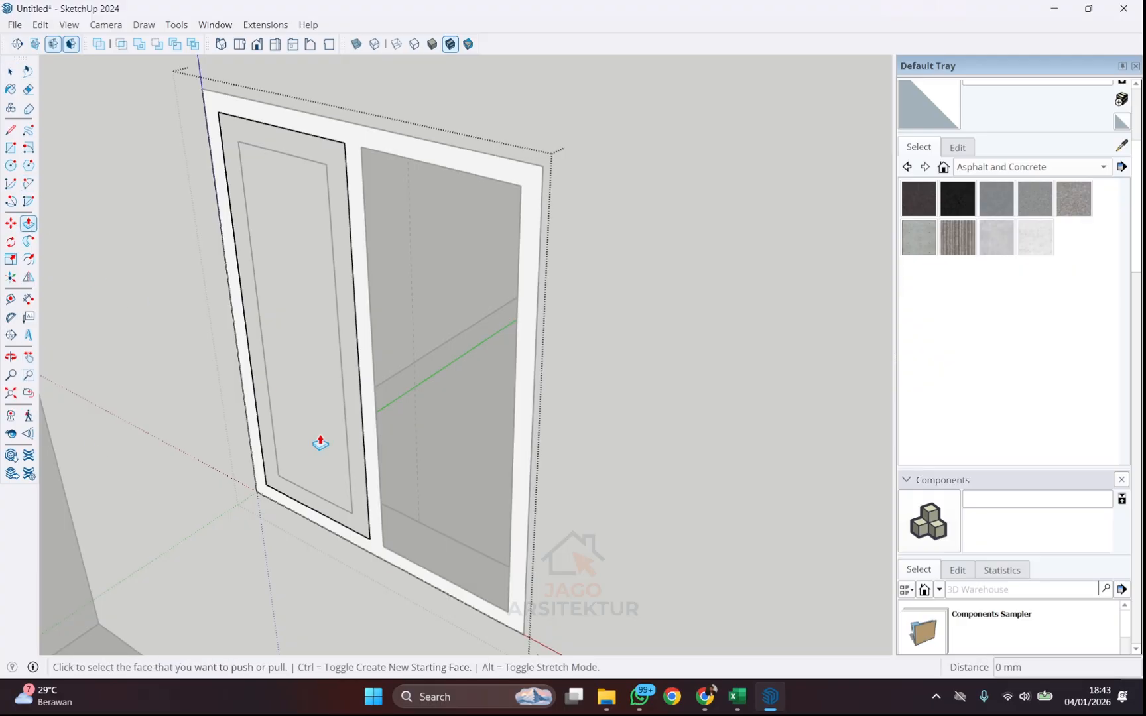
left_click(379, 559)
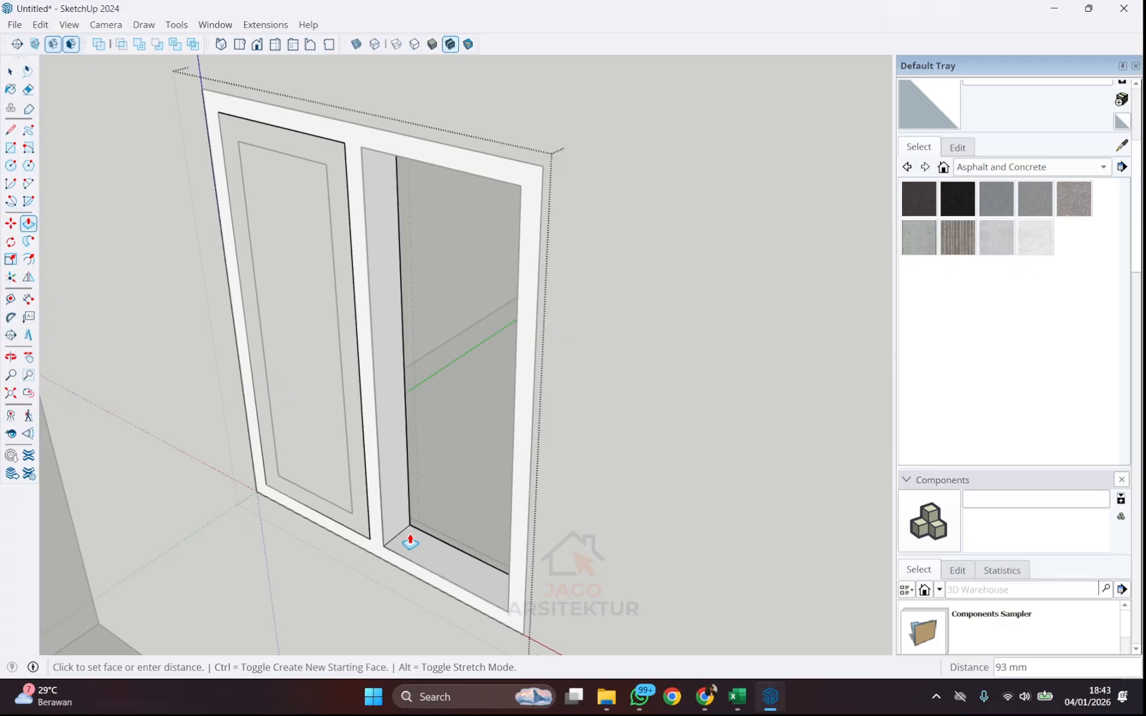
type("100")
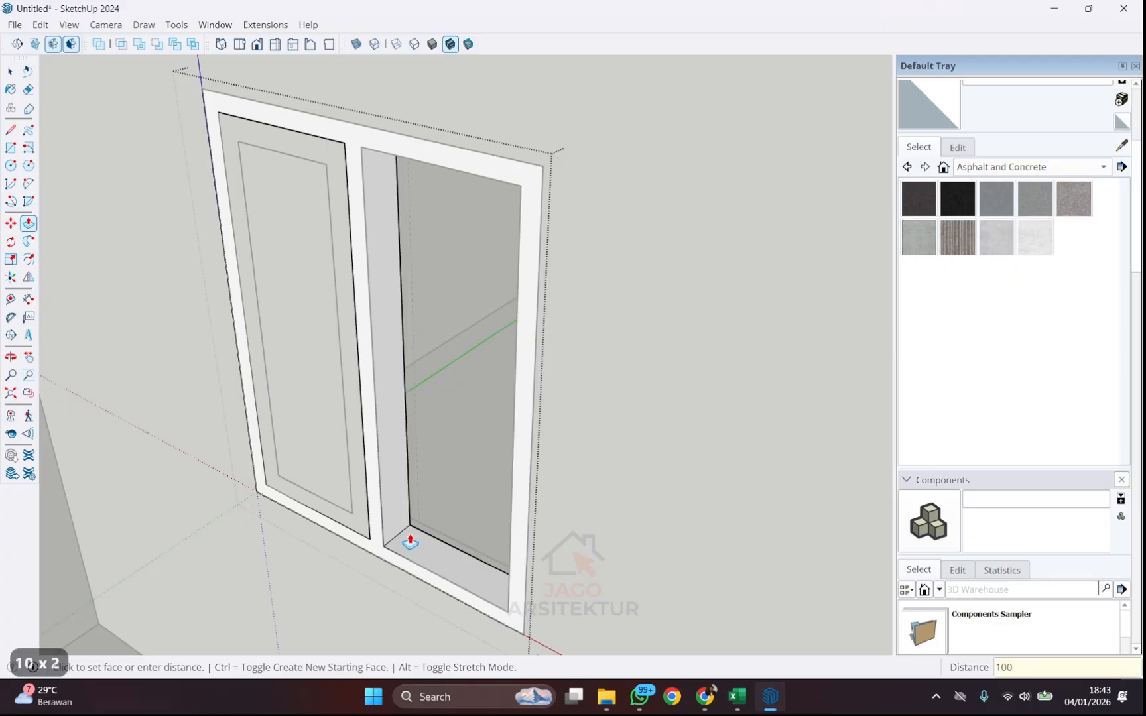
key("Return")
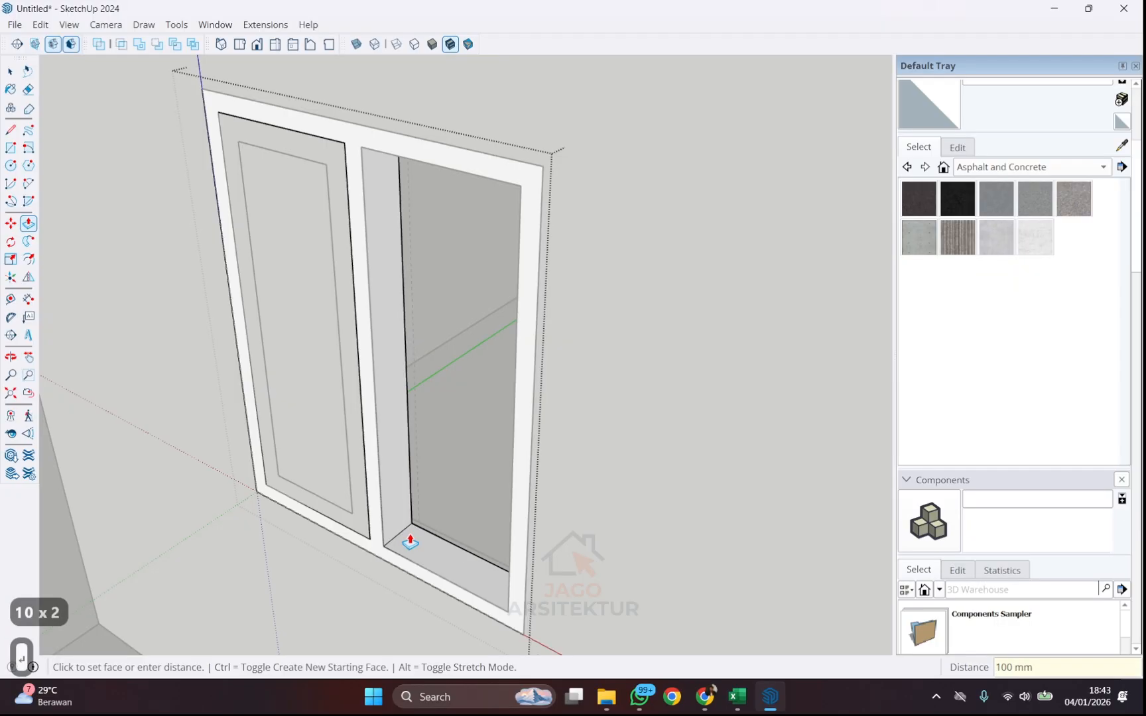
key("space")
- Push/pull the left pane's sash border to a thickness of 30 mm inside its group
scroll(596, 637, "up", 3)
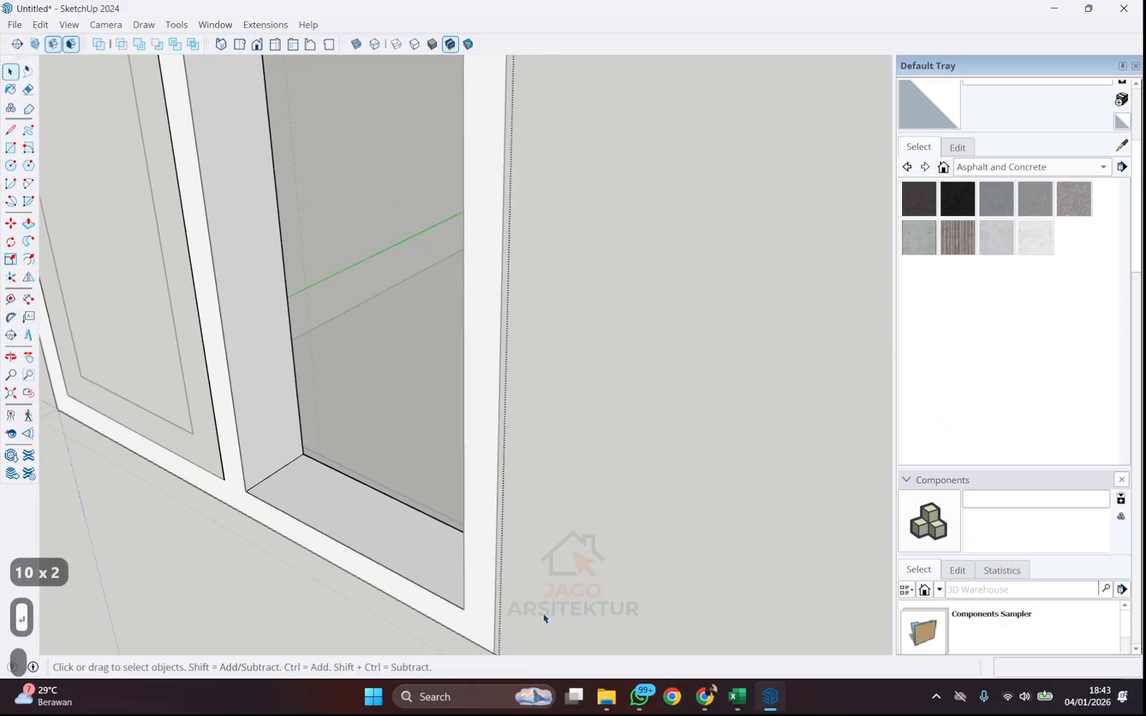
scroll(736, 583, "down", 4)
scroll(475, 455, "up", 5)
scroll(431, 439, "up", 2)
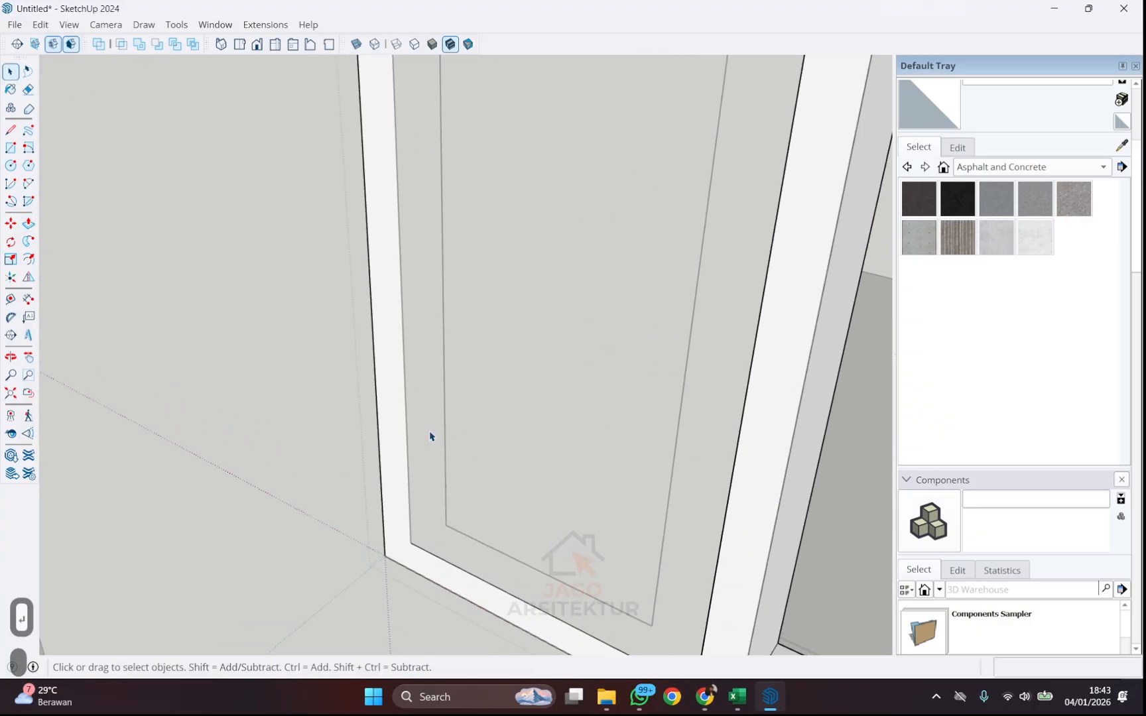
scroll(413, 482, "down", 1)
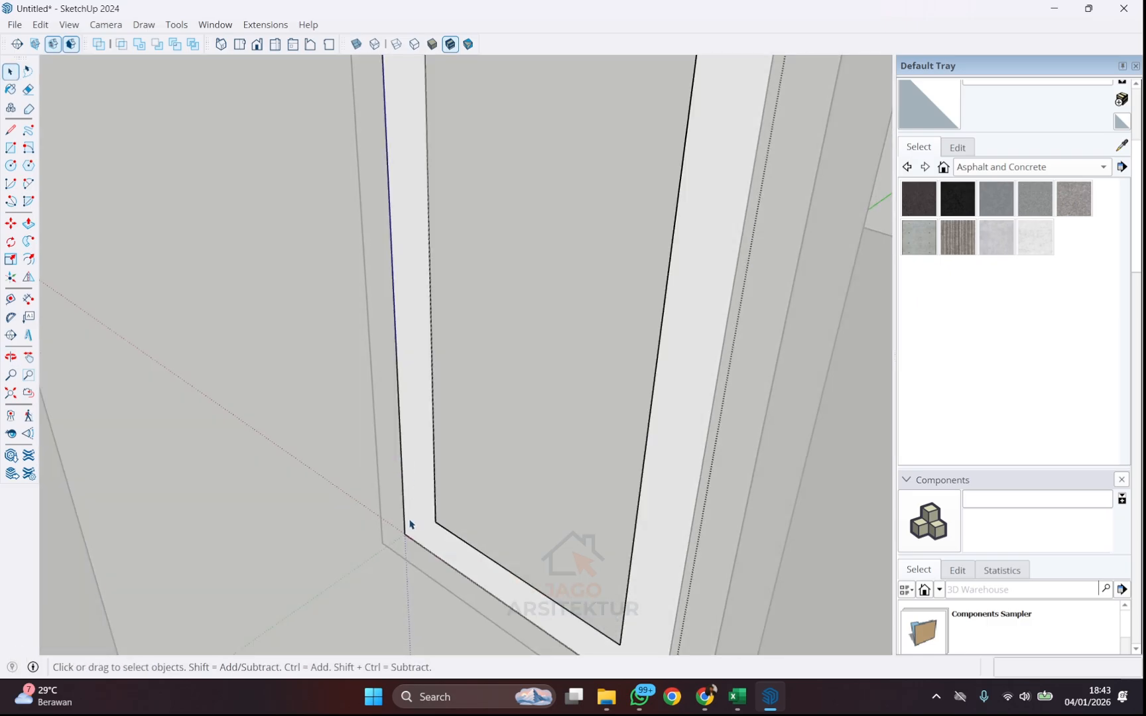
key("p")
left_click(424, 537)
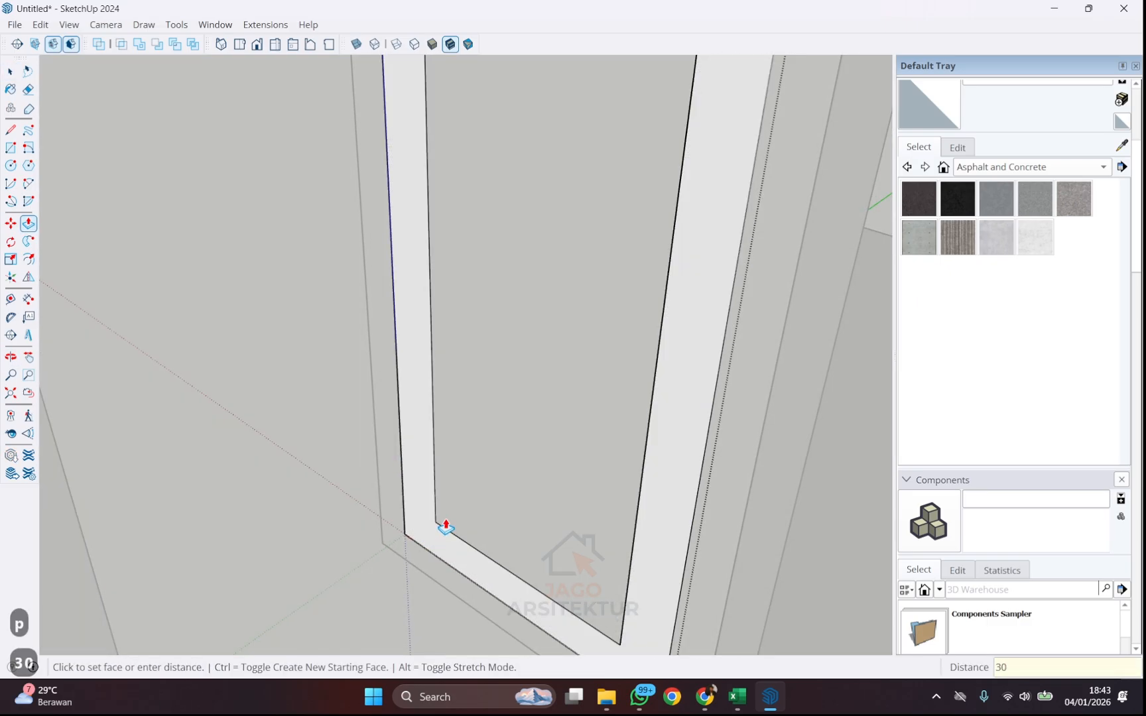
type("30")
key("Return")
key("space")
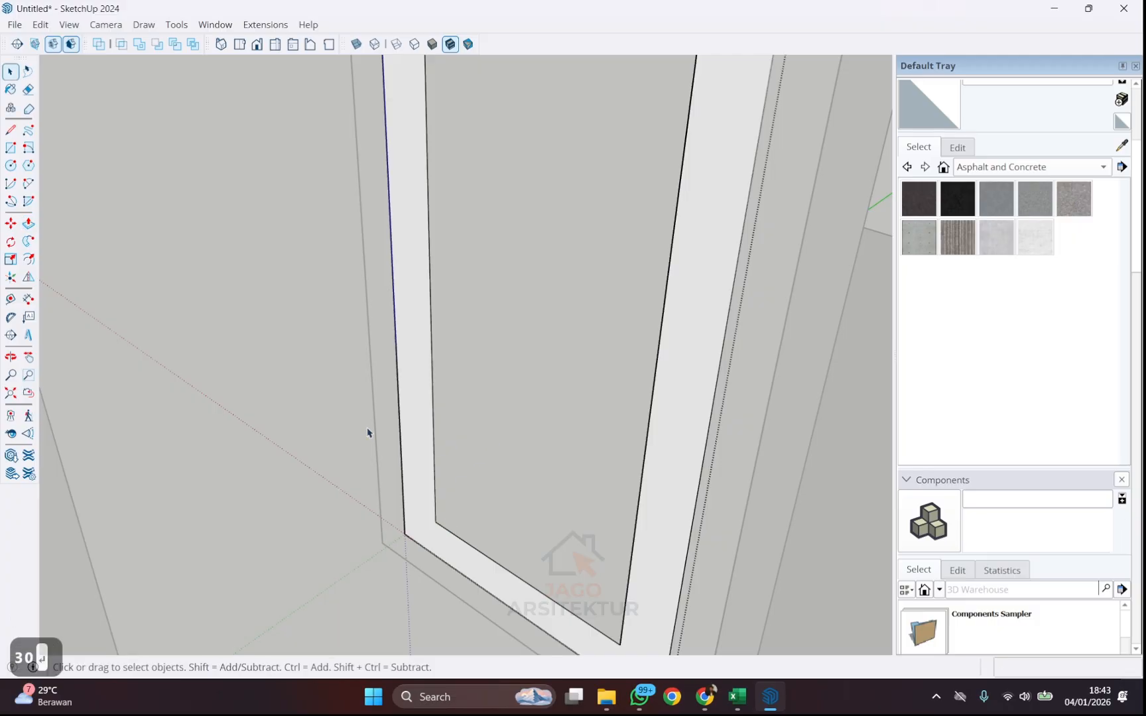
- Push/pull the glass face inside the left sash to a thickness of 5 mm
left_click(305, 429)
key("p")
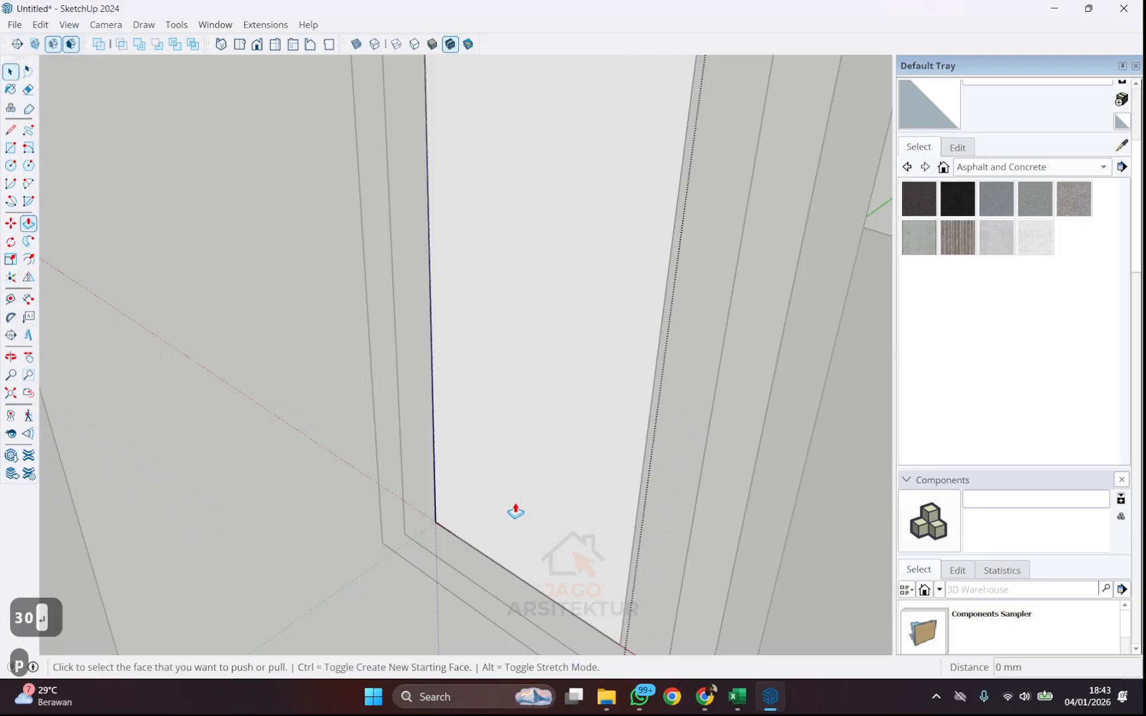
left_click(512, 517)
key("Escape")
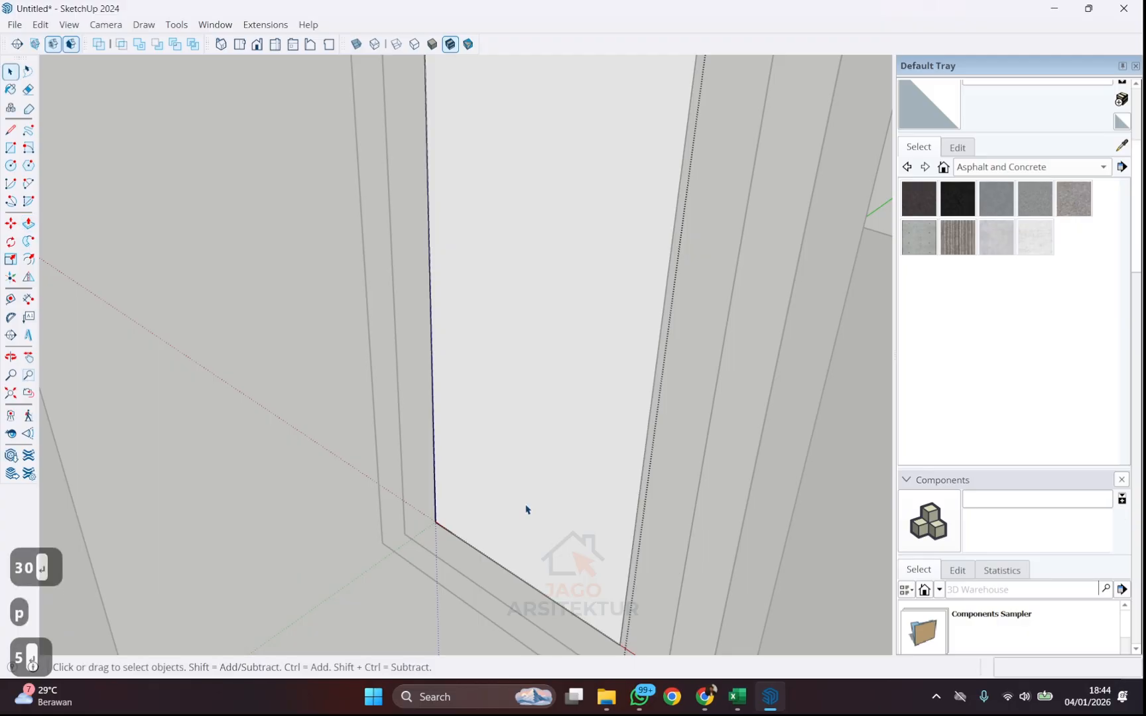
- Examine the front window within the whole house and the other openings in the room walls
scroll(517, 516, "down", 3)
scroll(516, 516, "down", 3)
middle_click_drag(496, 382, 544, 455)
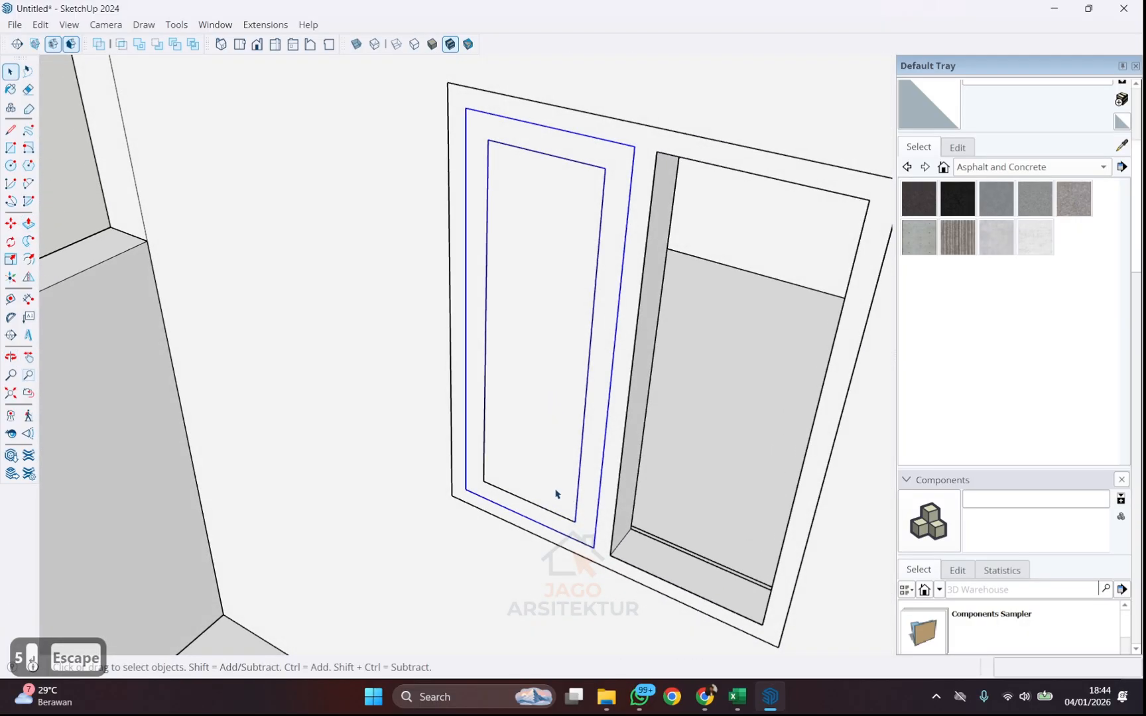
scroll(524, 292, "down", 2)
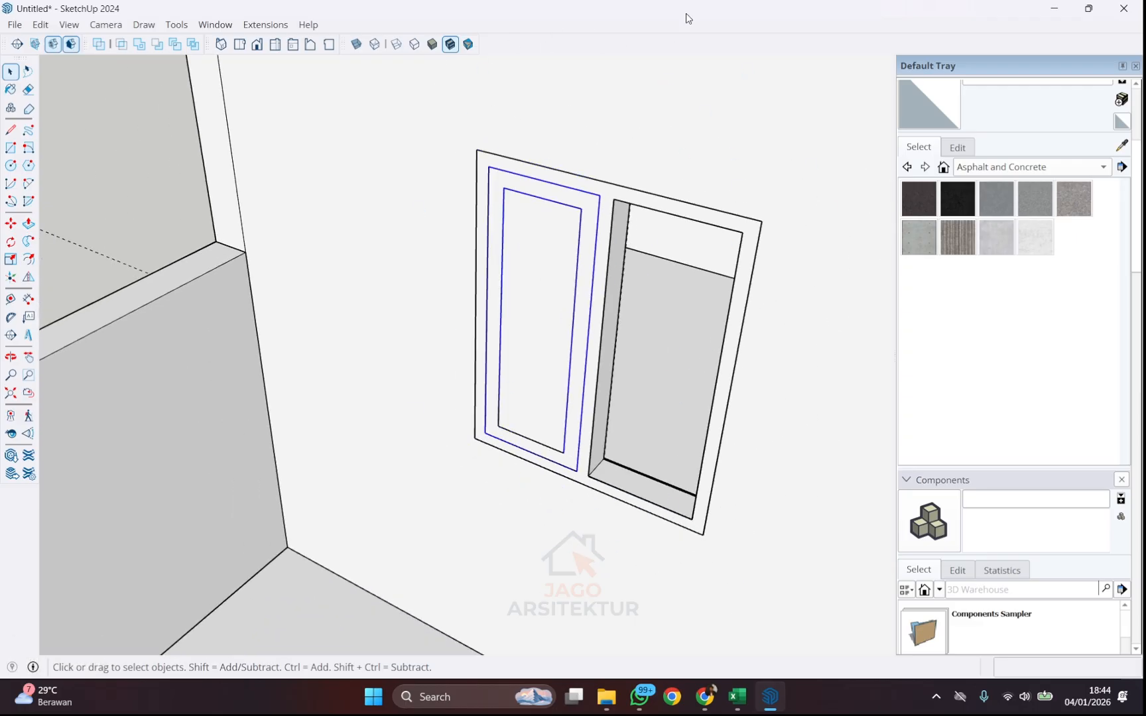
scroll(584, 259, "down", 8)
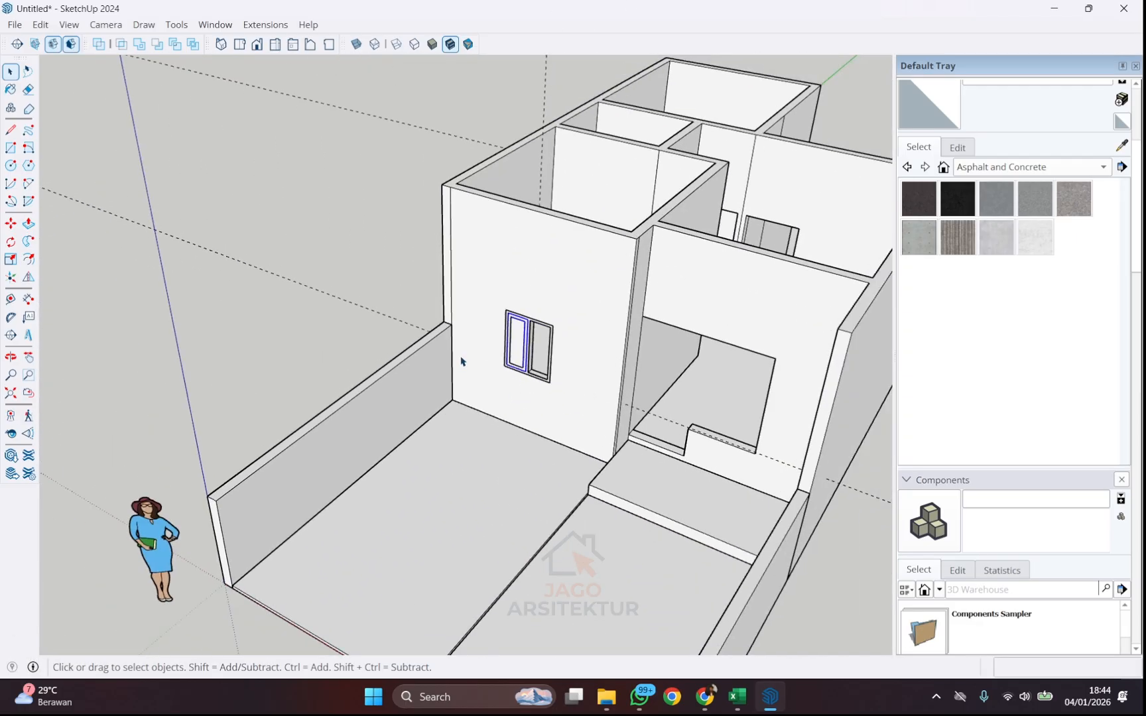
middle_click_drag(483, 348, 508, 410)
scroll(528, 360, "up", 8)
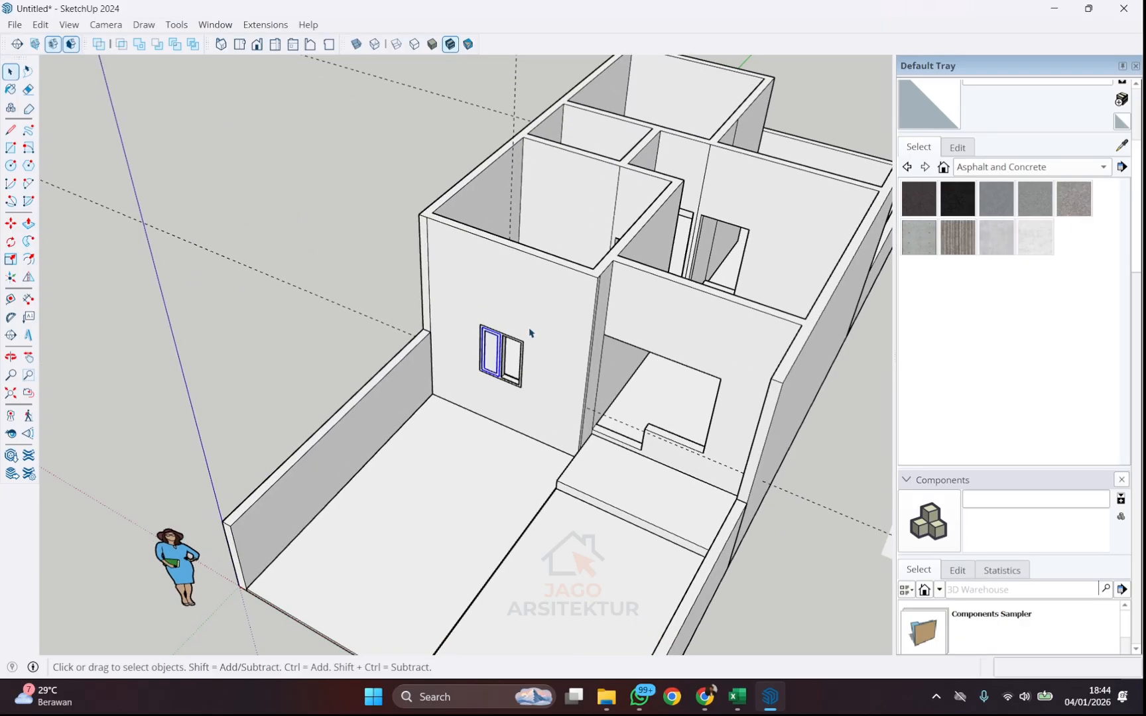
scroll(519, 351, "down", 3)
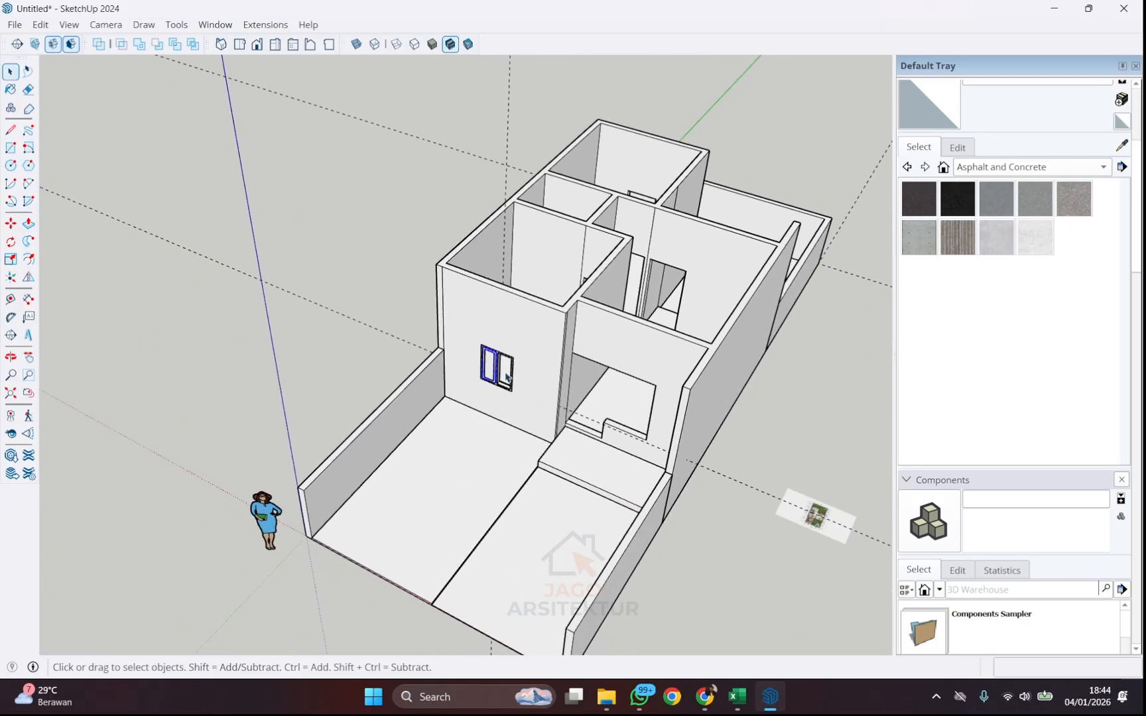
middle_click_drag(701, 140, 601, 256)
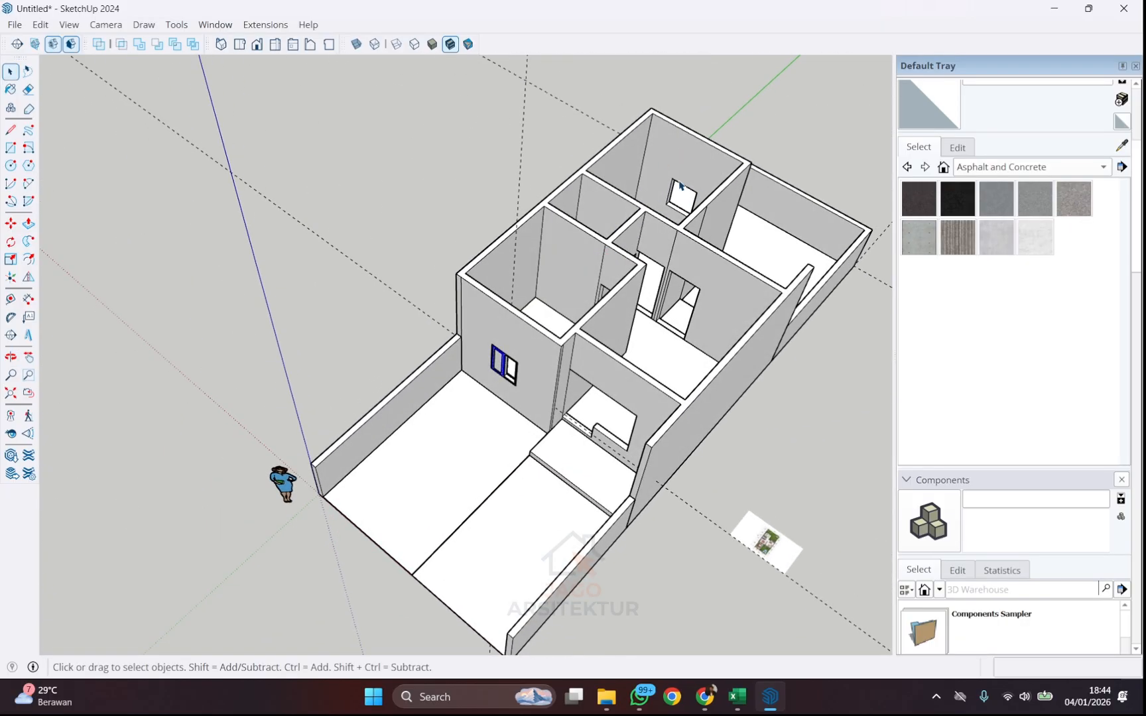
scroll(491, 371, "up", 8)
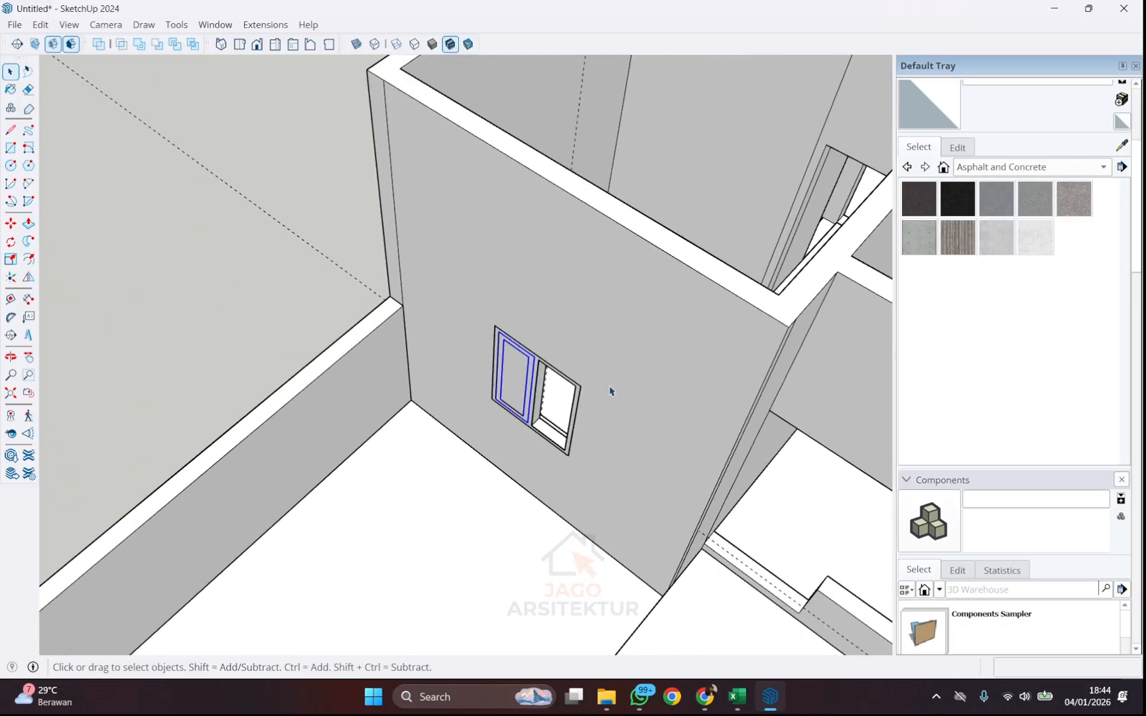
middle_click_drag(610, 391, 547, 295)
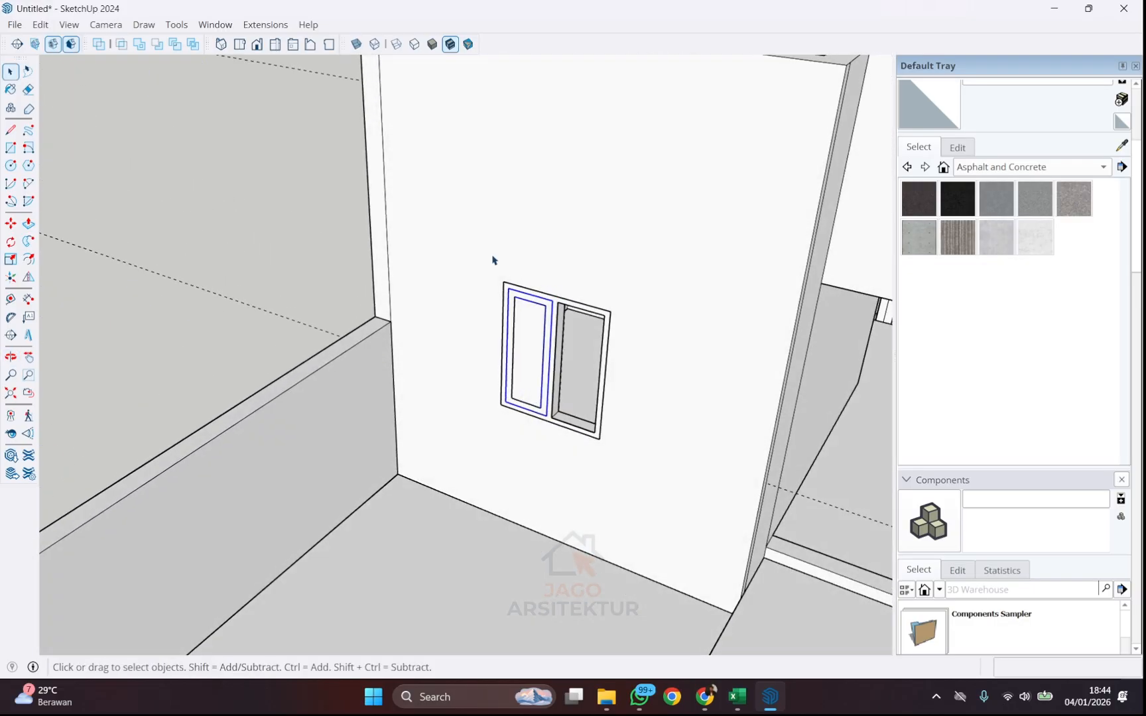
- Make the window's frame, left sash and glass into one component named "jendela kamar"
left_click_drag(472, 246, 647, 459)
middle_click_drag(568, 482, 611, 371)
scroll(563, 394, "up", 3)
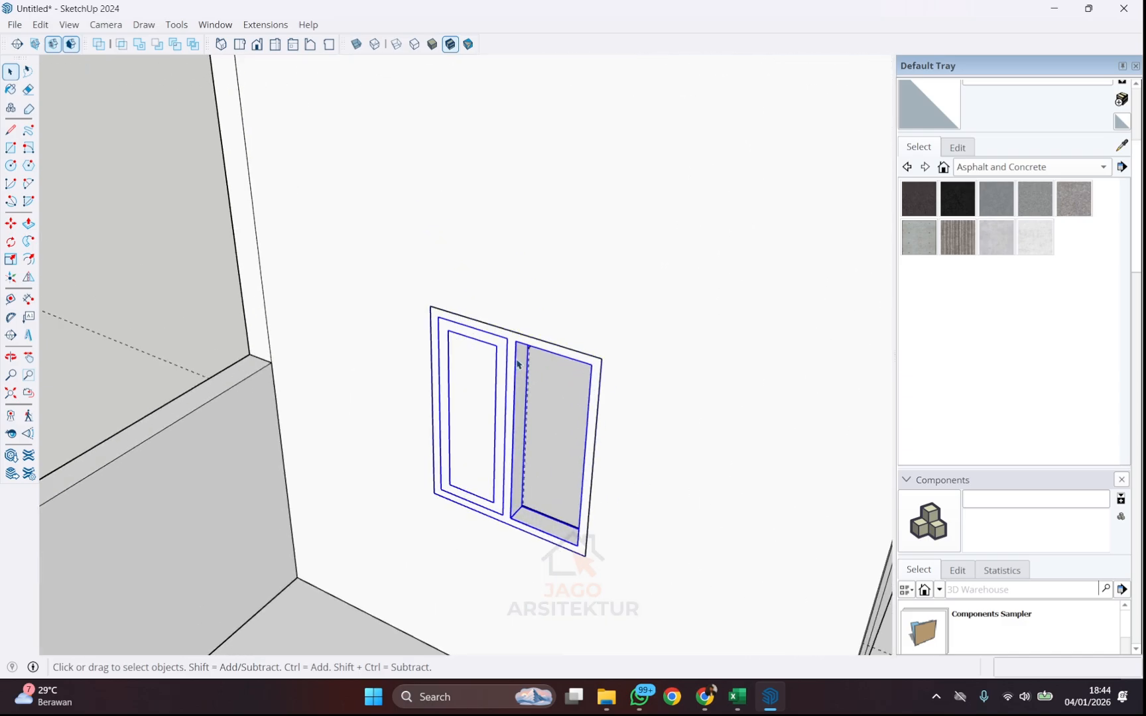
left_click_drag(401, 276, 640, 587)
middle_click_drag(599, 532, 530, 499)
scroll(529, 510, "down", 4)
middle_click_drag(590, 439, 824, 430)
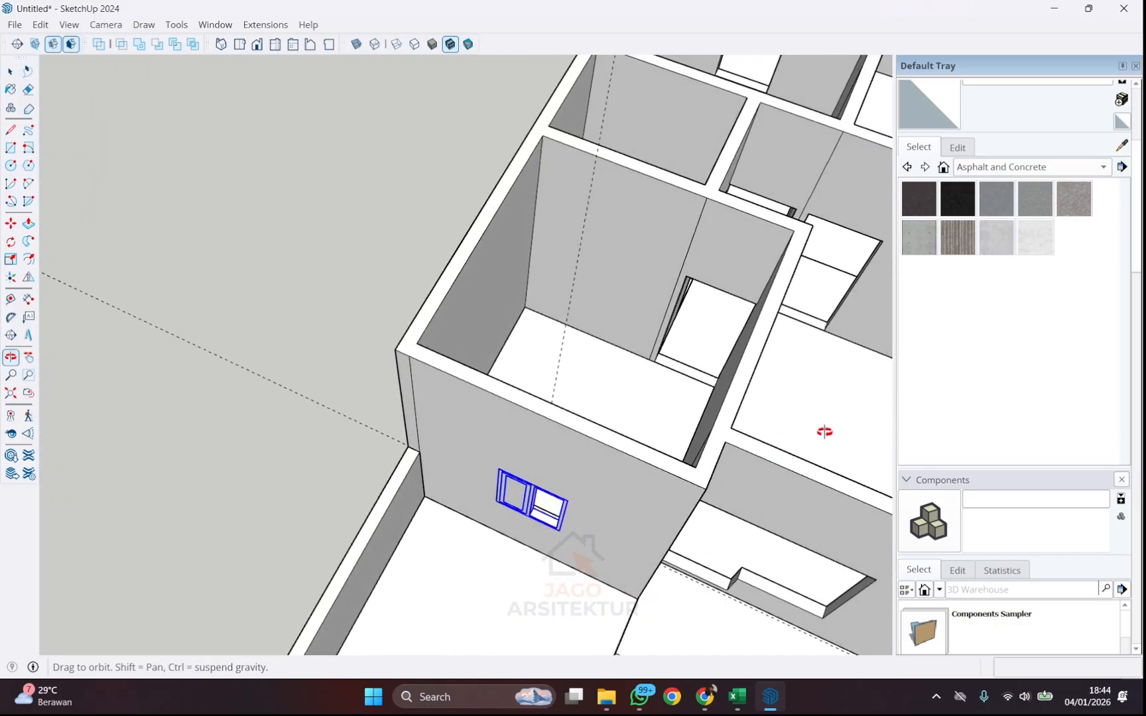
middle_click_drag(570, 510, 533, 396)
scroll(598, 436, "up", 5)
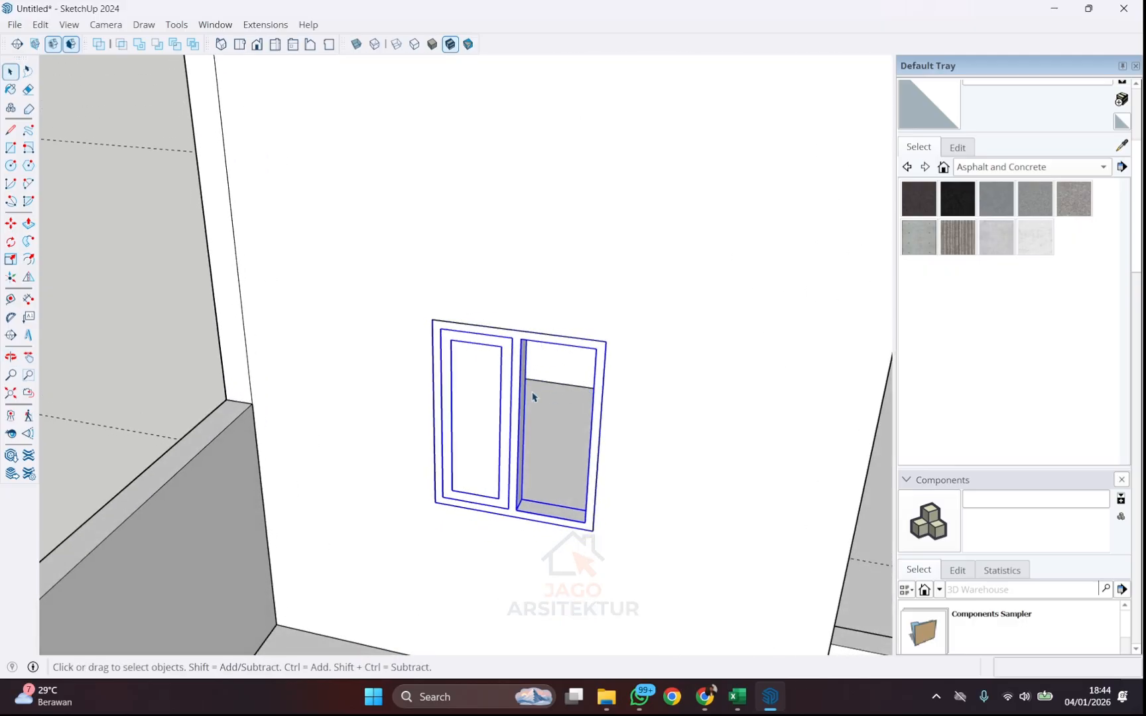
right_click(500, 390)
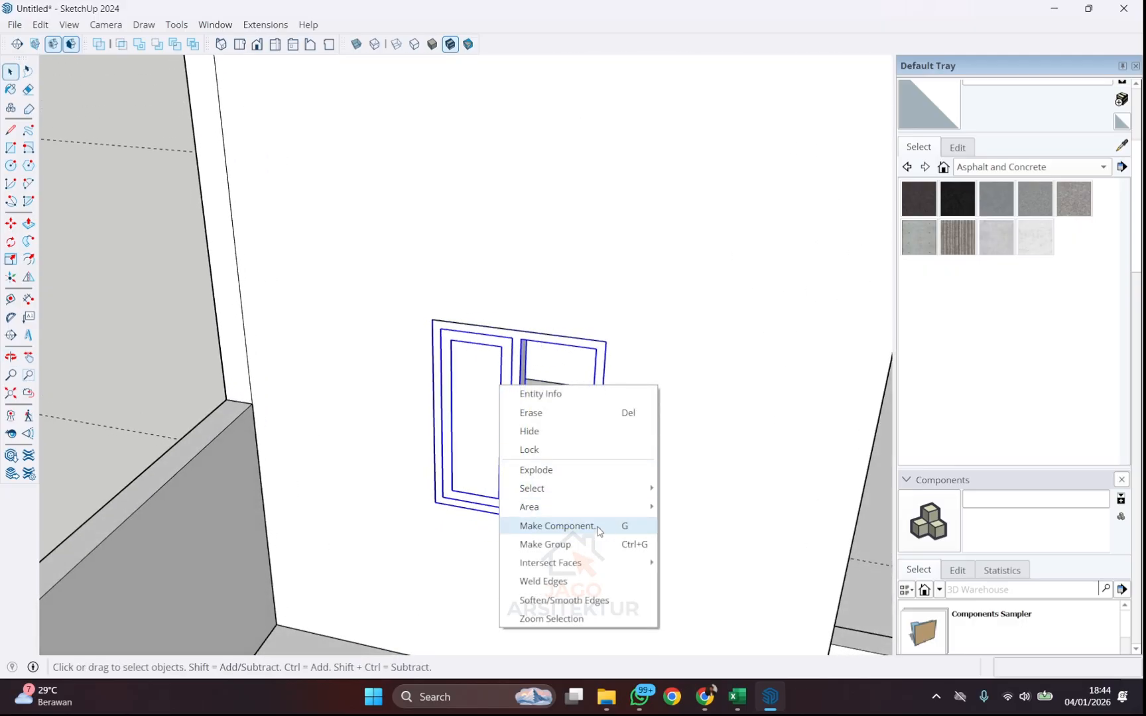
left_click(557, 526)
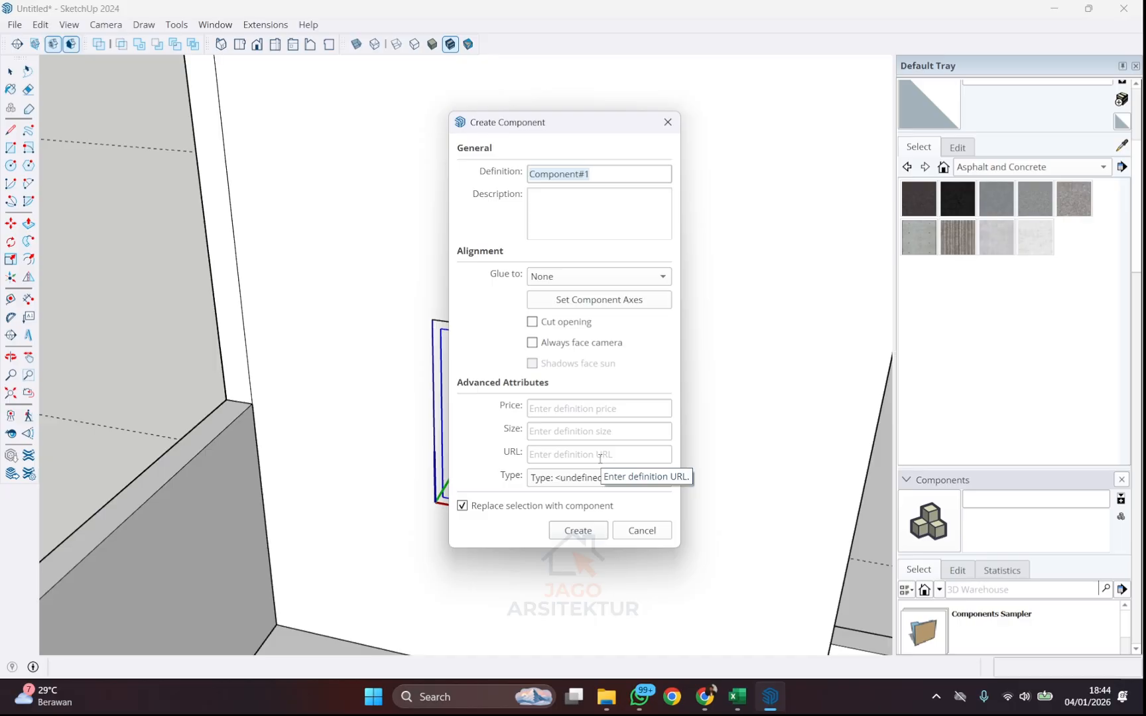
type("jendela kamar")
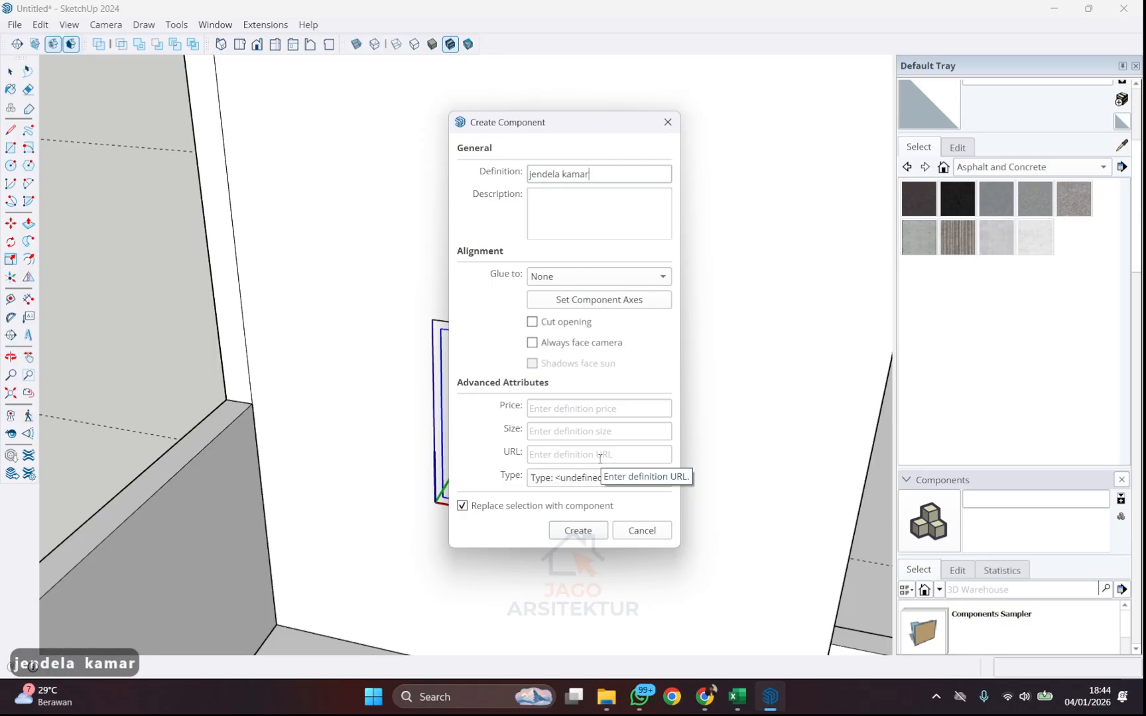
key("Return")
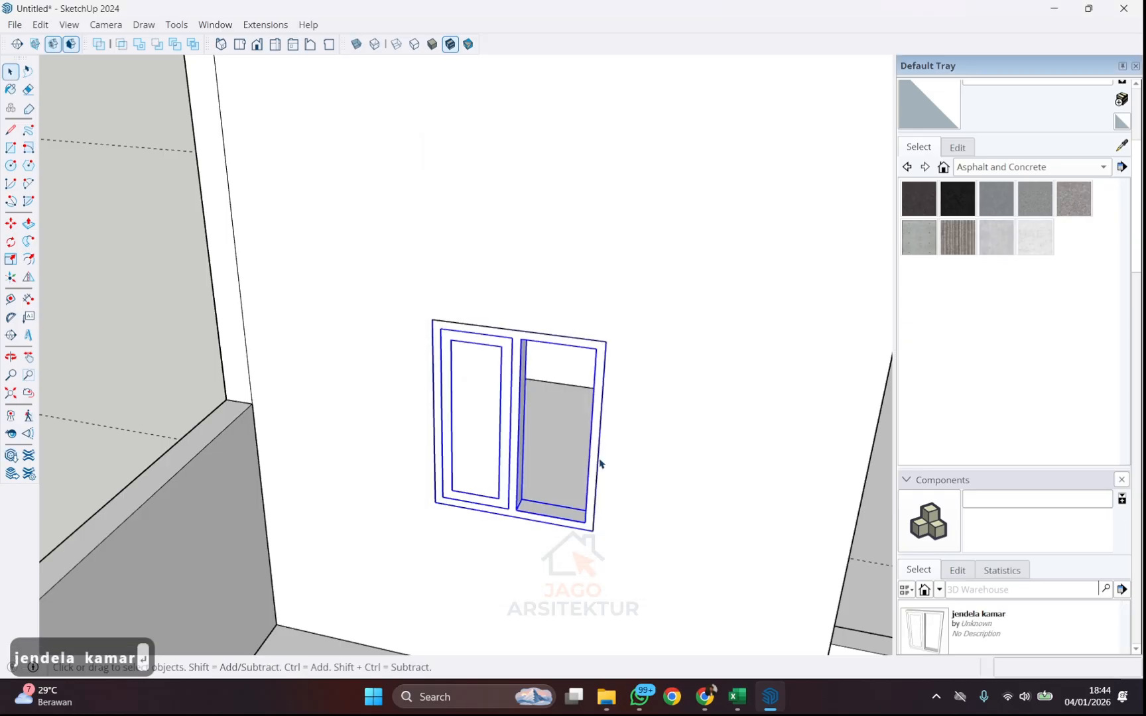
- Inside the window component, copy the left sash and its glass 380 mm across into the empty right half
scroll(564, 464, "up", 5)
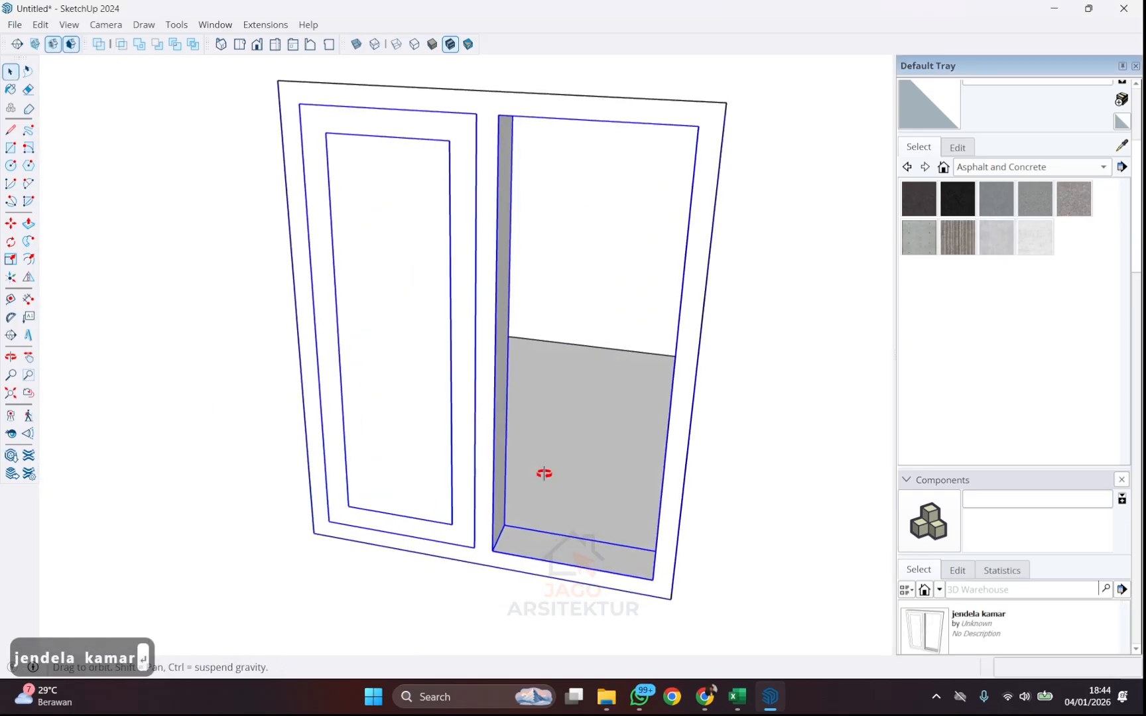
double_click(472, 456)
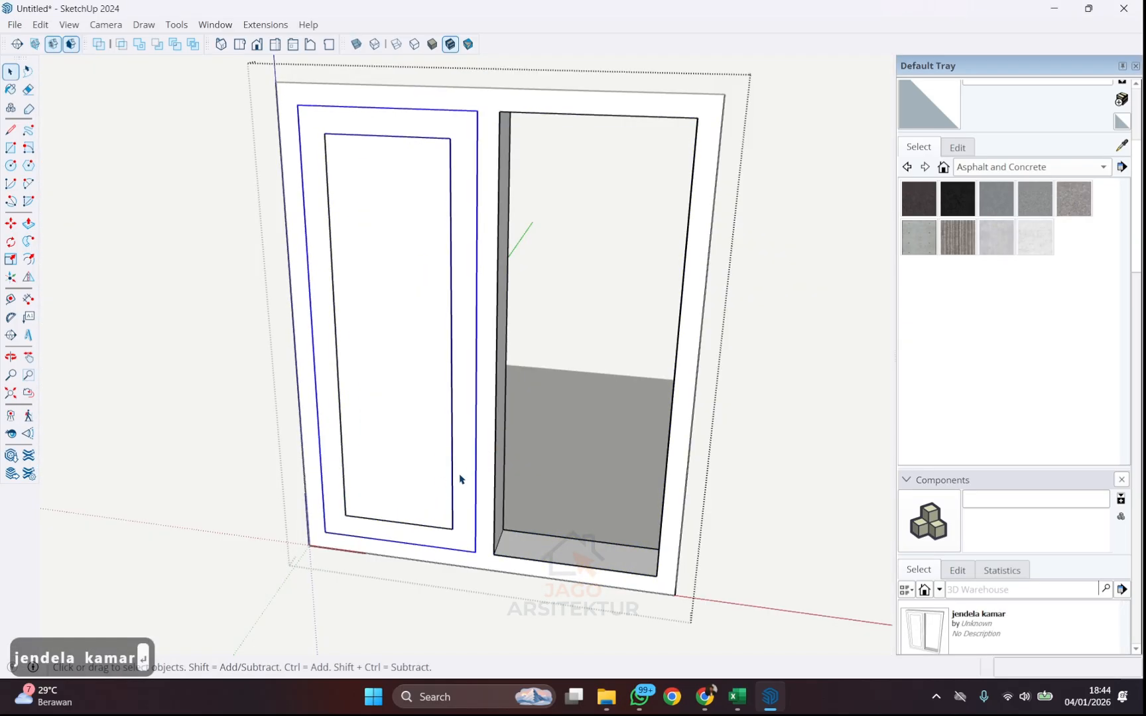
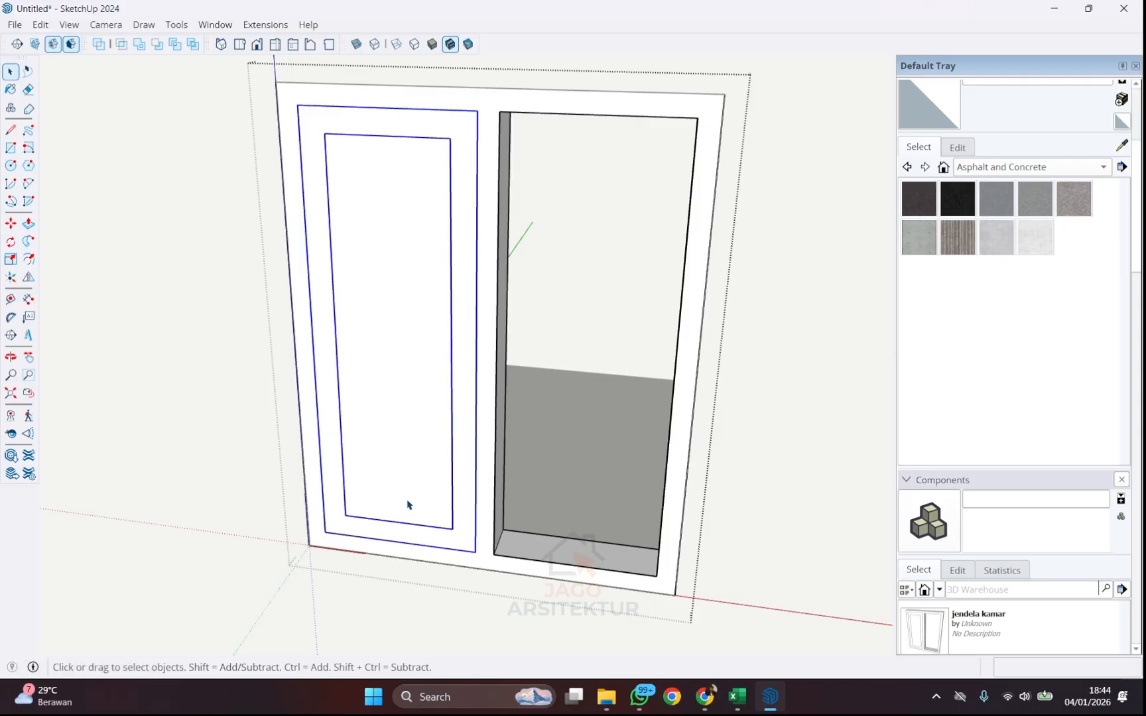
key("m")
left_click(309, 545)
key("ctrl")
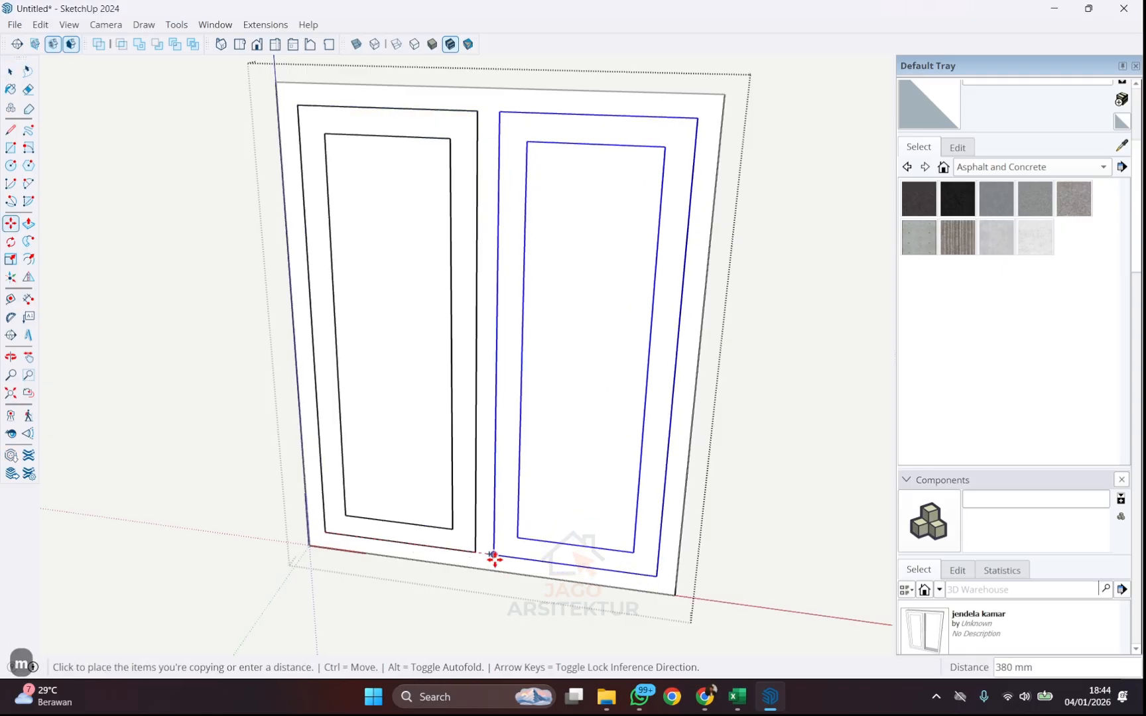
left_click(494, 557)
key("space")
scroll(494, 345, "down", 6)
scroll(257, 326, "up", 2)
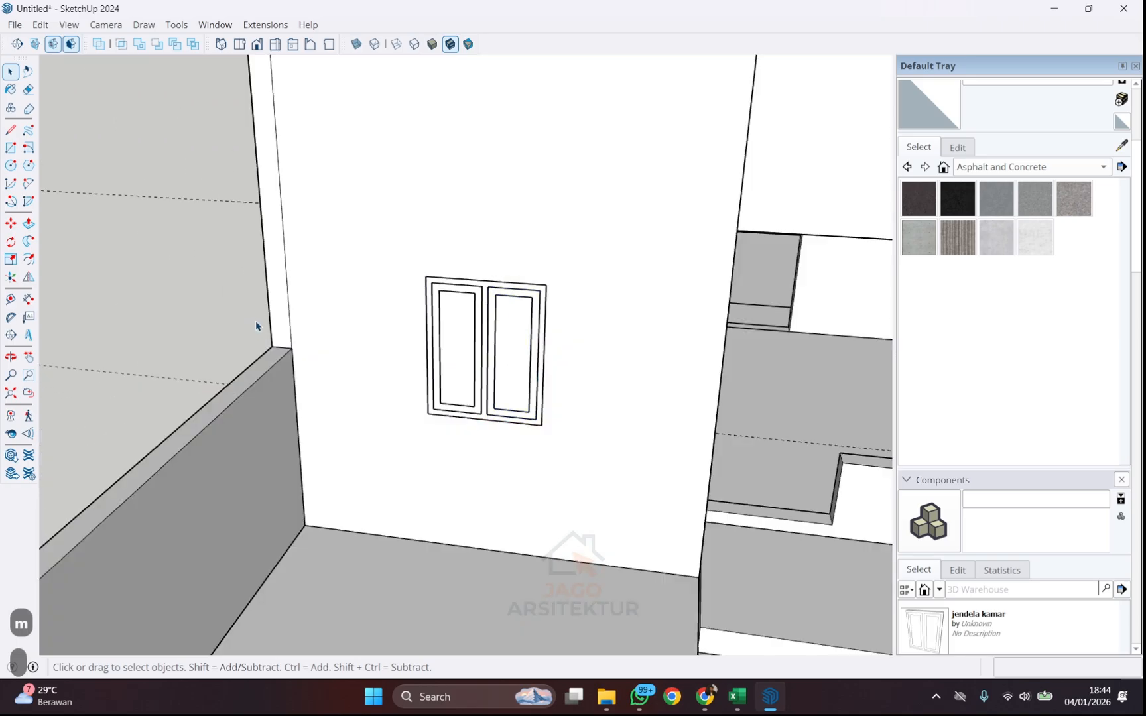
scroll(624, 390, "down", 3)
middle_click_drag(642, 391, 446, 478)
scroll(414, 480, "up", 6)
scroll(264, 456, "up", 2)
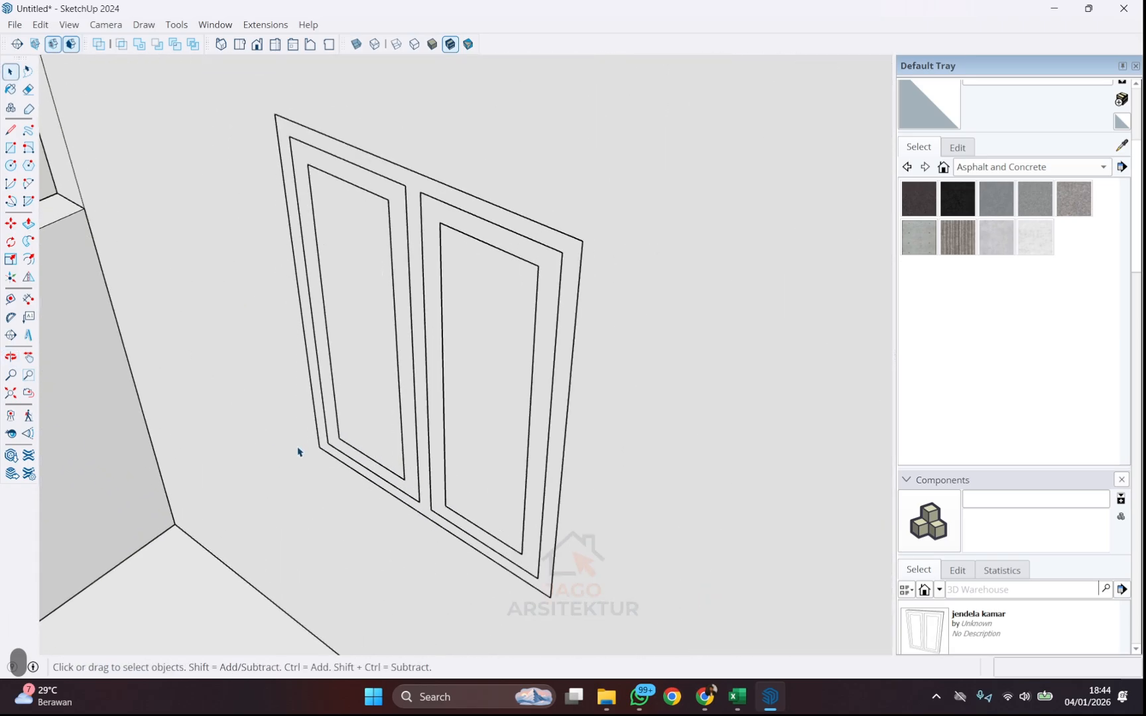
- Move the two-pane window component about 30 mm inward from the wall face into its opening
left_click(324, 444)
scroll(311, 450, "up", 3)
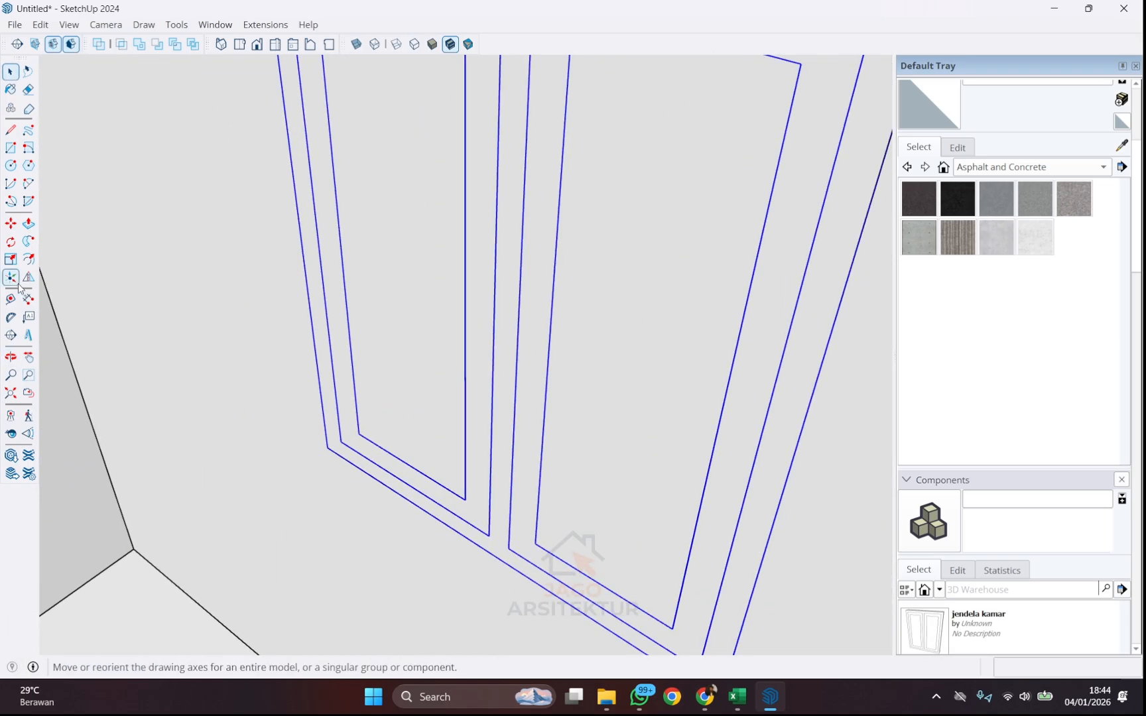
left_click(11, 224)
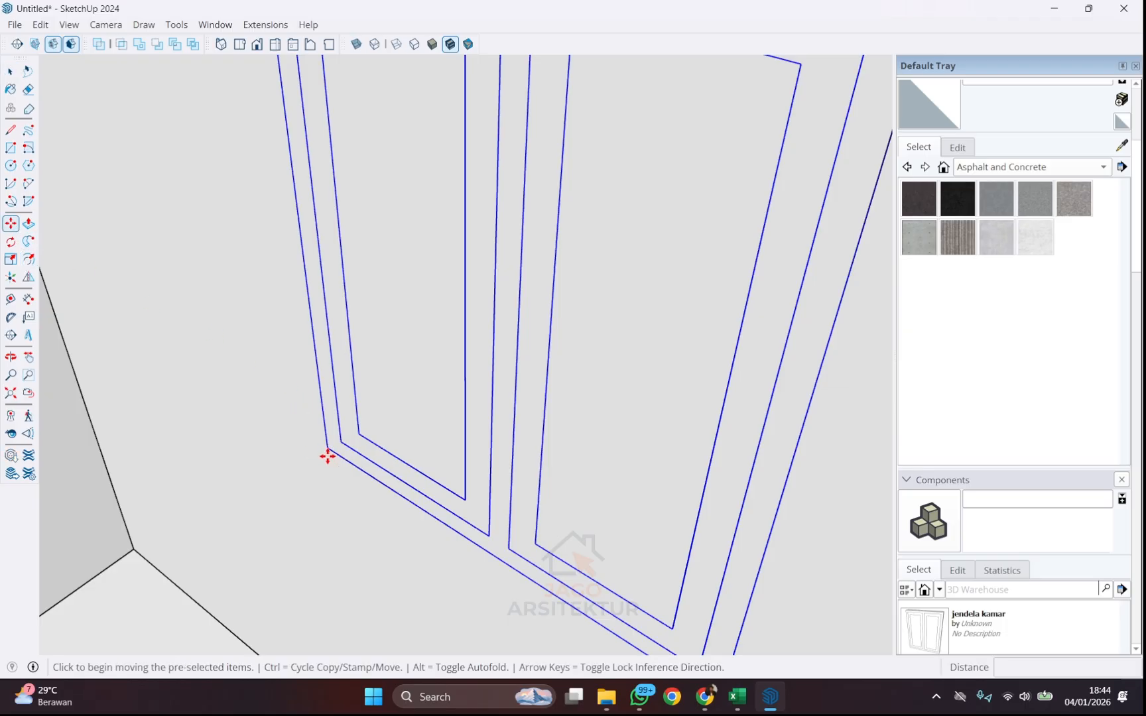
left_click(328, 455)
scroll(312, 458, "down", 3)
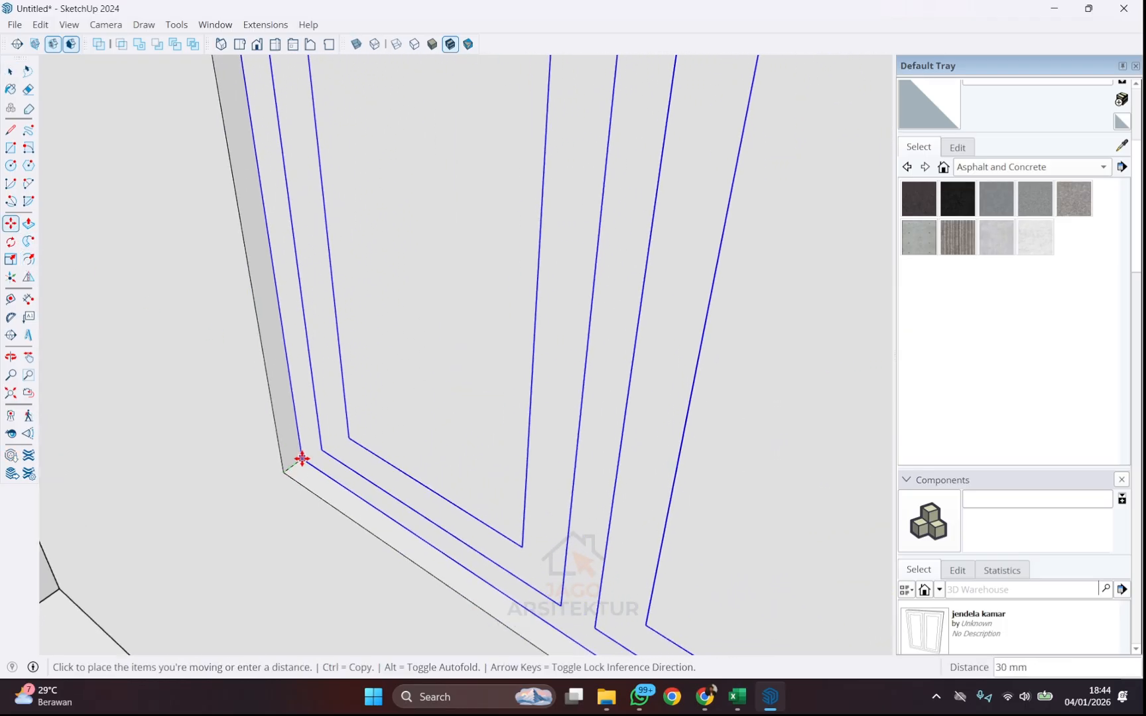
left_click(297, 463)
scroll(344, 391, "down", 3)
key("space")
scroll(464, 381, "down", 6)
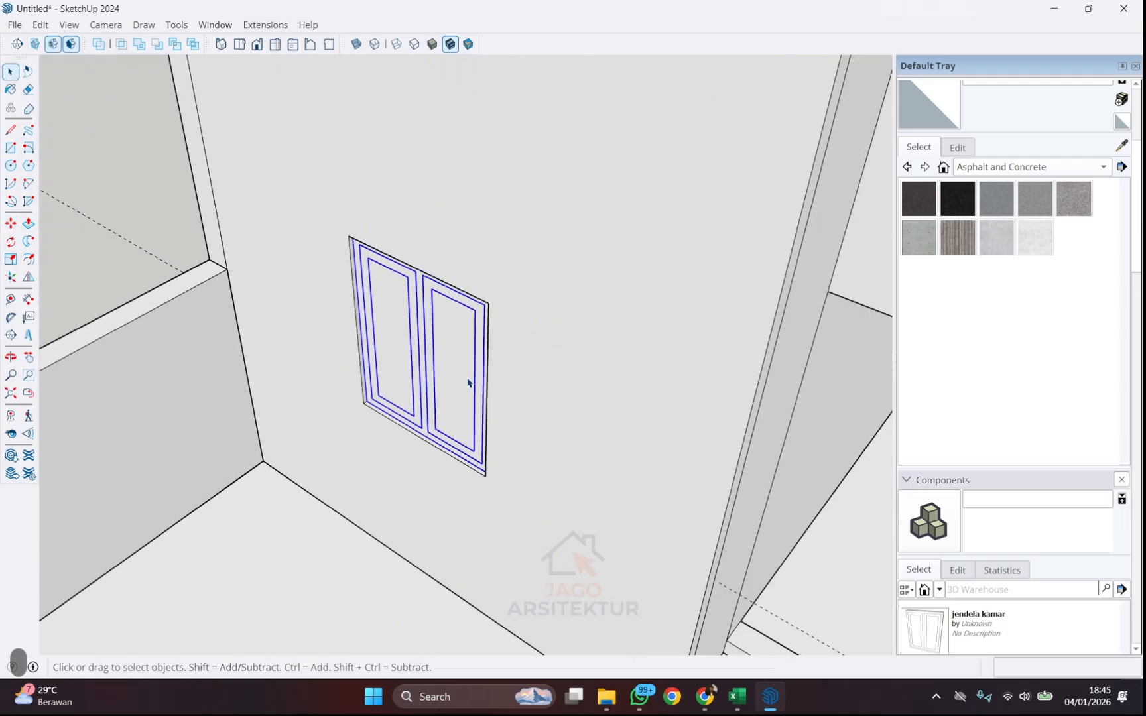
middle_click_drag(420, 434, 494, 378)
left_click(243, 255)
scroll(530, 371, "down", 3)
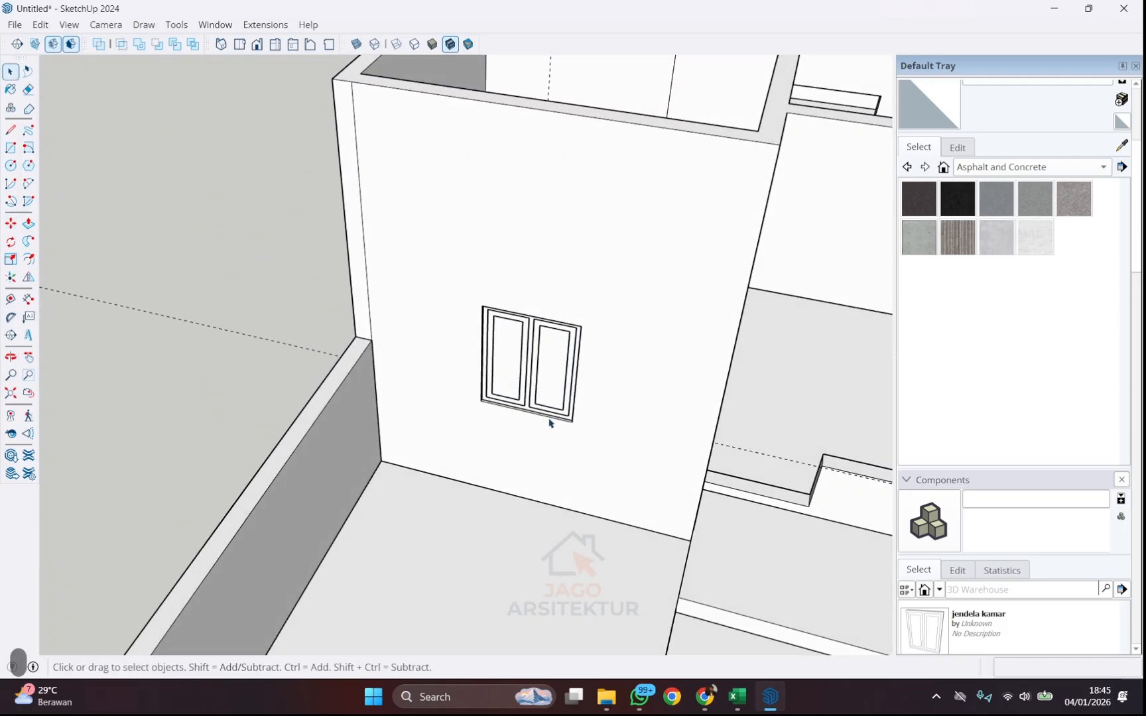
- Copy the window component 7500 mm across the house into the matching empty bedroom window opening
left_click(565, 390)
middle_click_drag(565, 390, 555, 465)
scroll(557, 467, "up", 3)
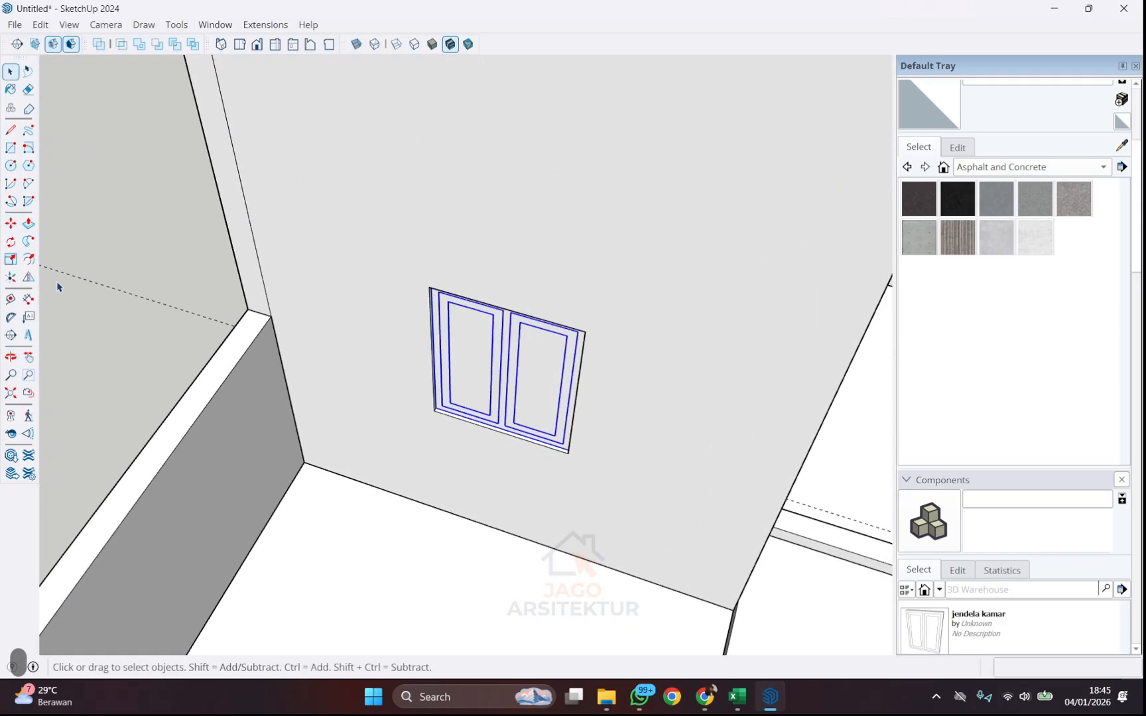
key("m")
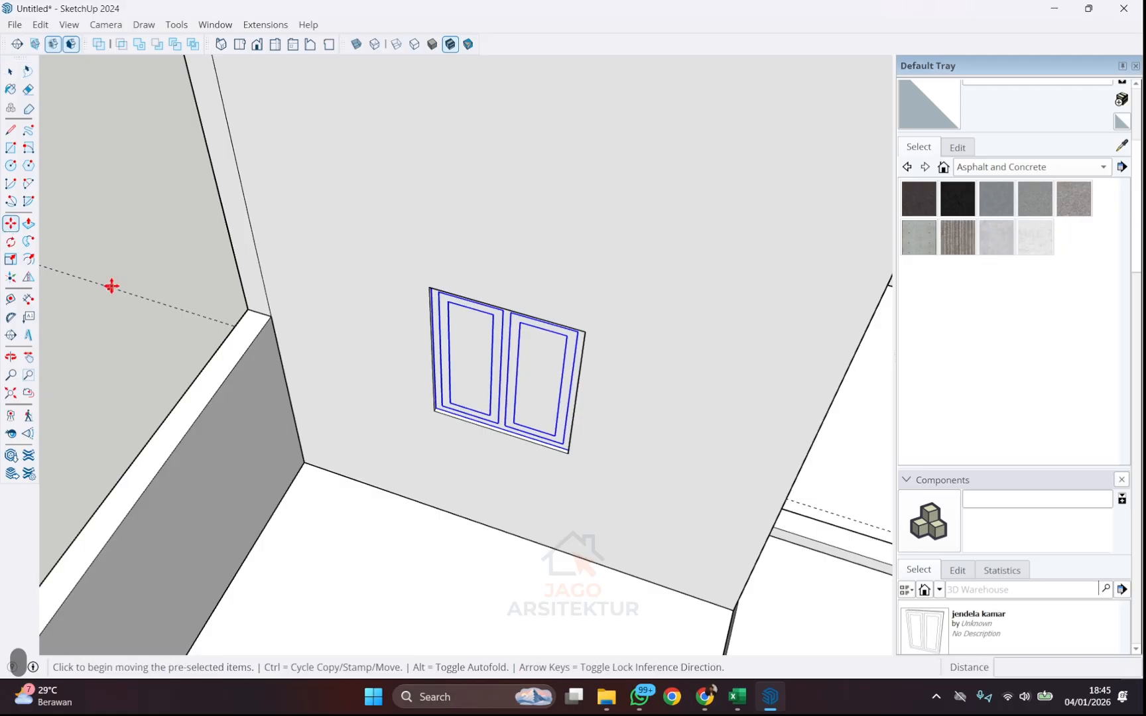
scroll(567, 455, "up", 4)
key("ctrl")
left_click(567, 455)
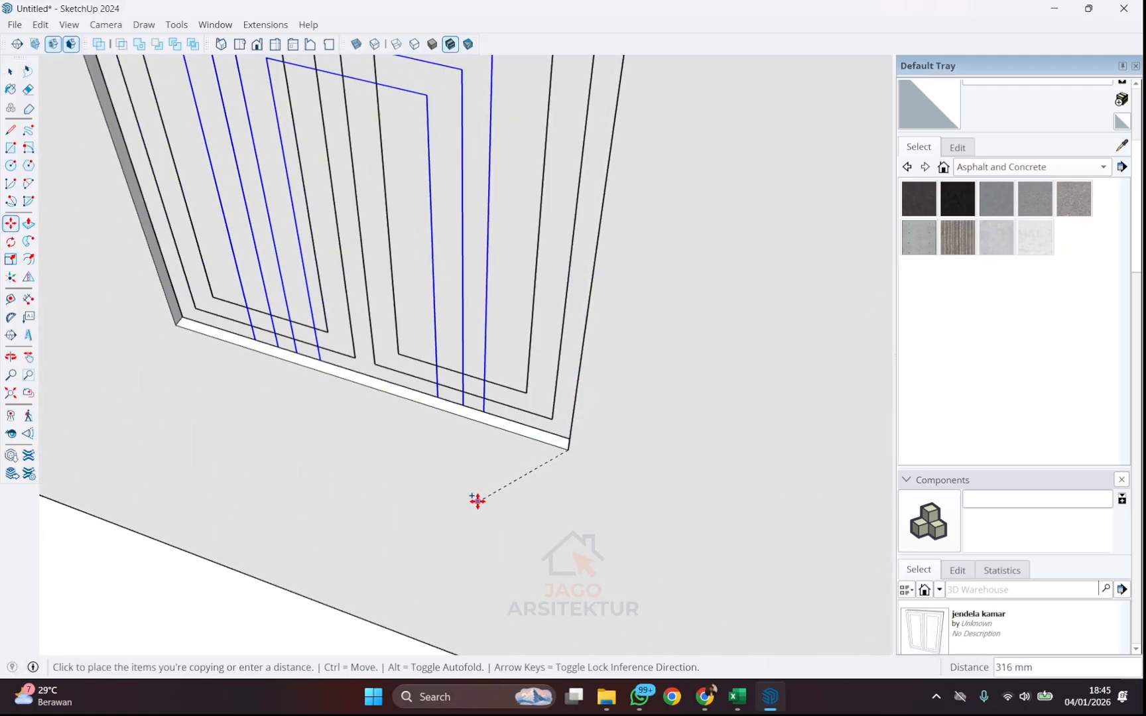
scroll(477, 501, "down", 7)
middle_click_drag(529, 228, 494, 311)
scroll(633, 190, "up", 4)
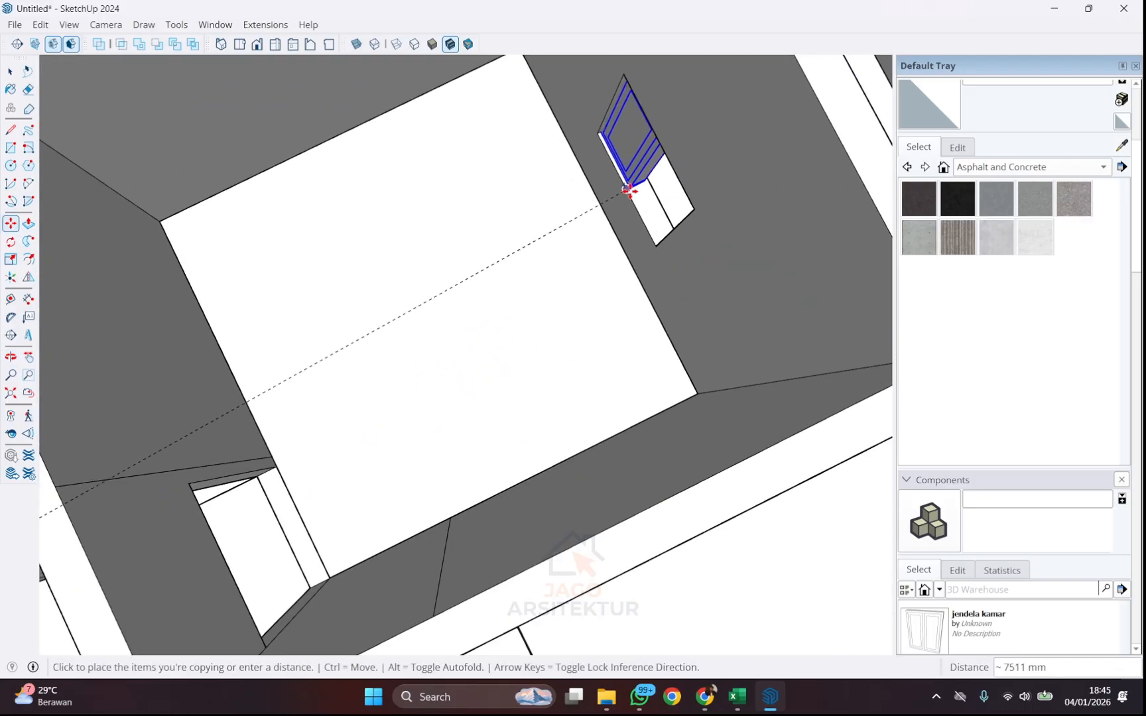
left_click(655, 244)
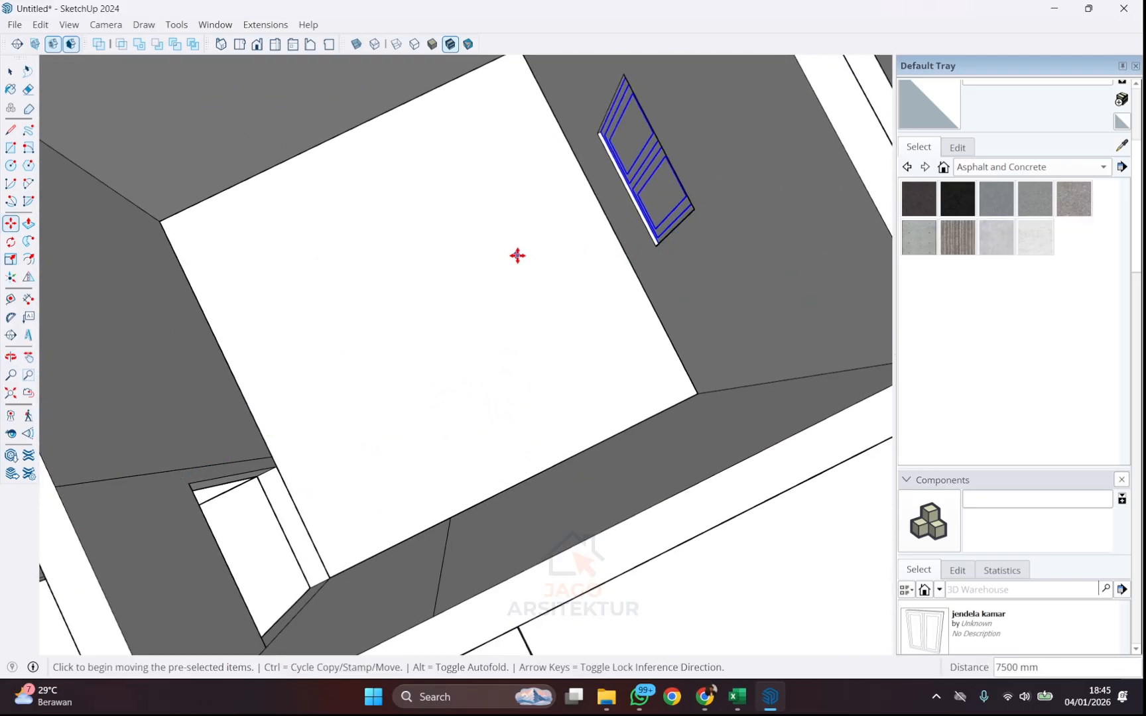
key("space")
- Flip the copied window component front to back within its opening
scroll(517, 255, "down", 4)
middle_click_drag(517, 255, 660, 453)
scroll(660, 453, "up", 7)
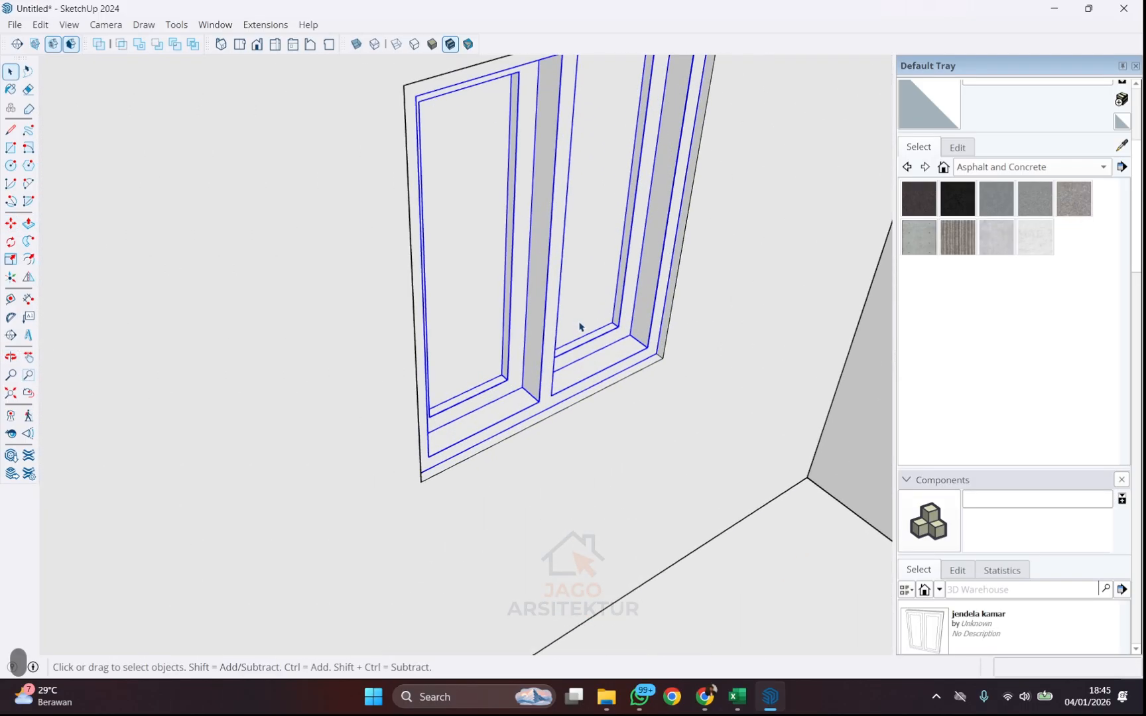
middle_click_drag(579, 326, 495, 379)
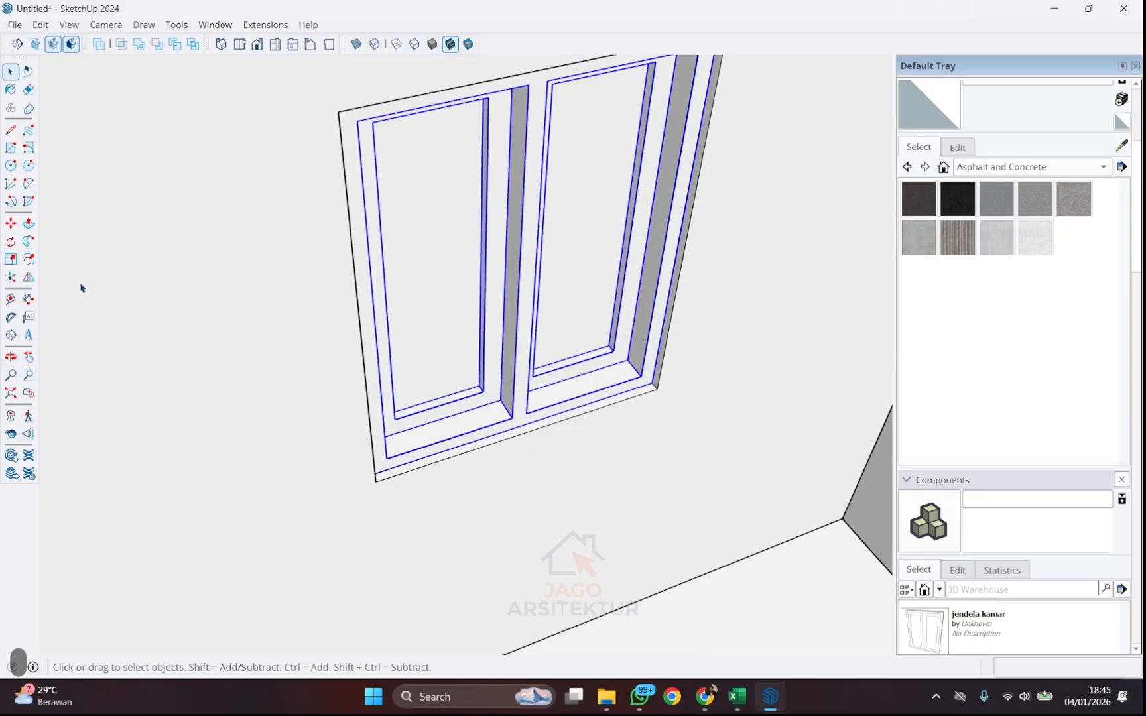
left_click(30, 279)
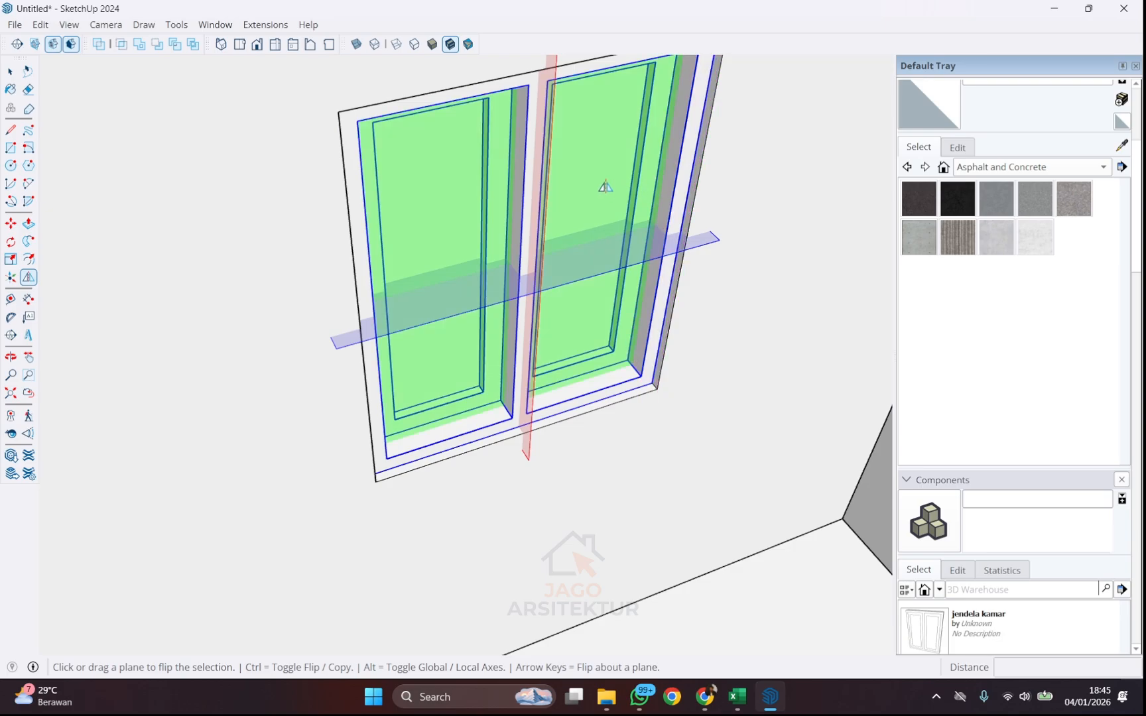
scroll(614, 162, "down", 3)
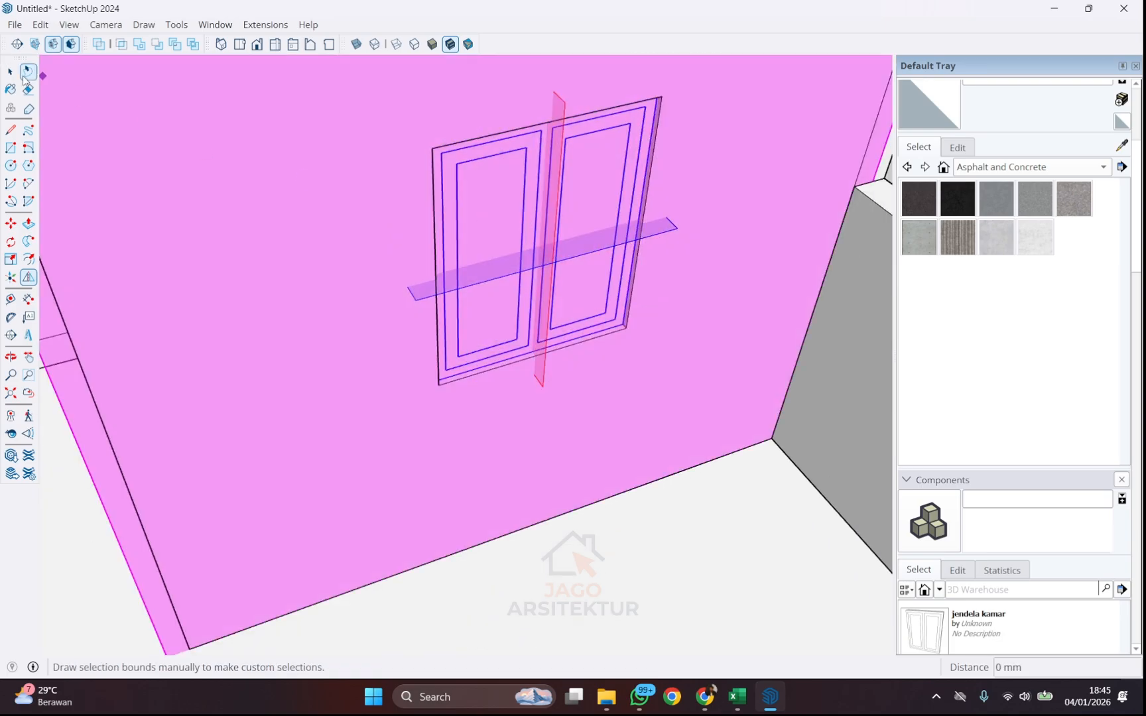
key("space")
scroll(653, 348, "up", 2)
scroll(581, 296, "down", 6)
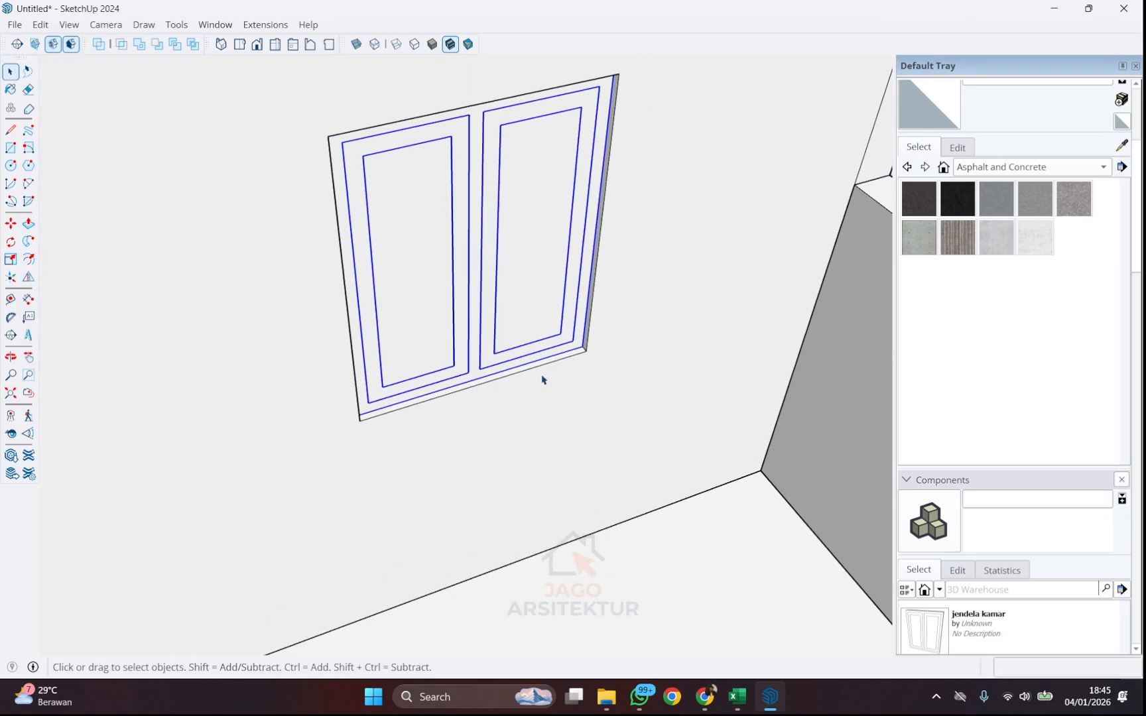
- Examine the rooms and the door openings in the inner walls
scroll(507, 380, "down", 4)
middle_click_drag(439, 300, 386, 431)
scroll(386, 425, "down", 3)
scroll(309, 242, "up", 6)
scroll(309, 236, "up", 2)
middle_click(245, 250)
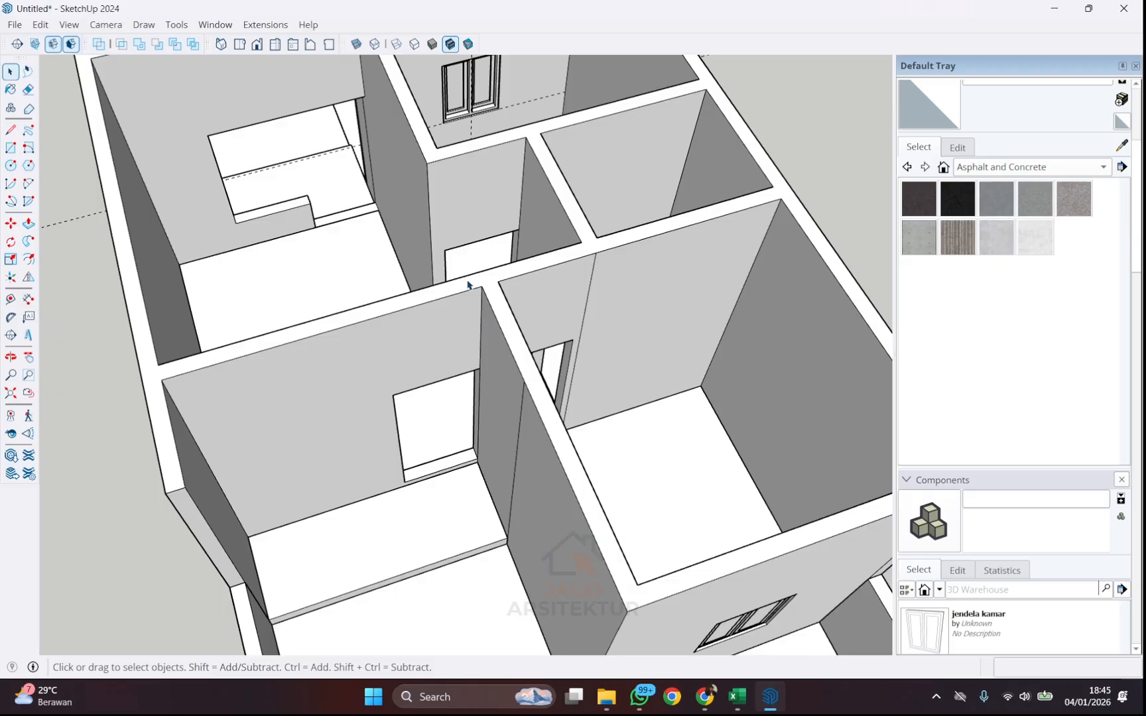
scroll(467, 284, "up", 5)
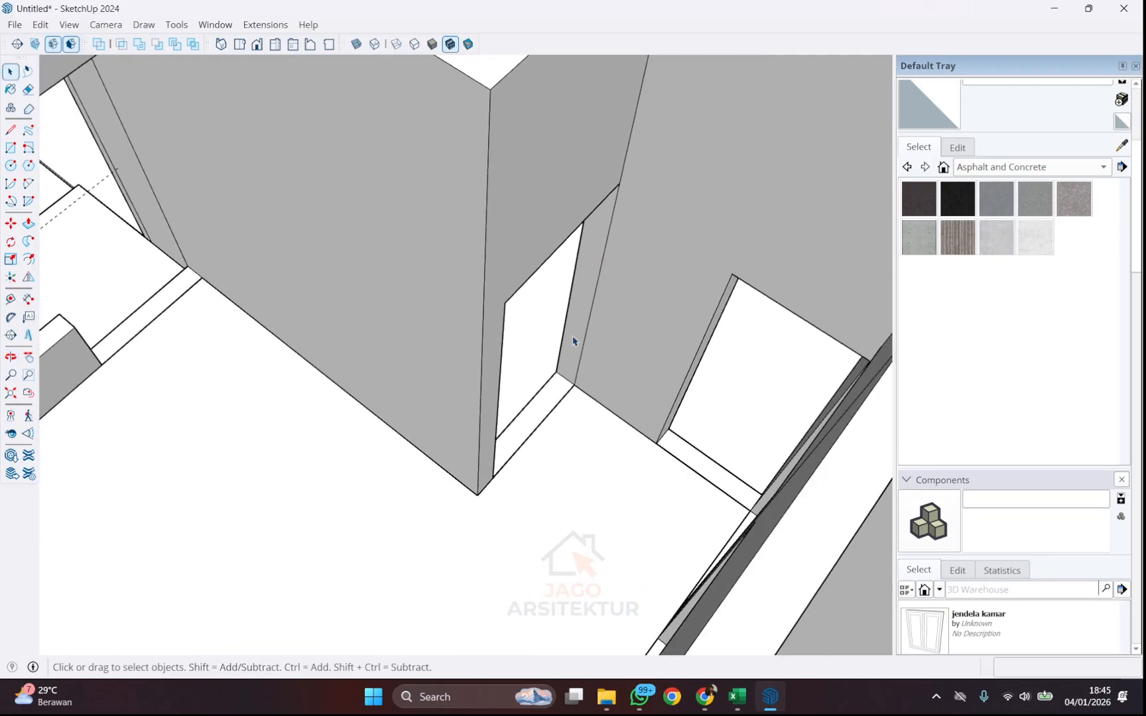
scroll(409, 360, "up", 4)
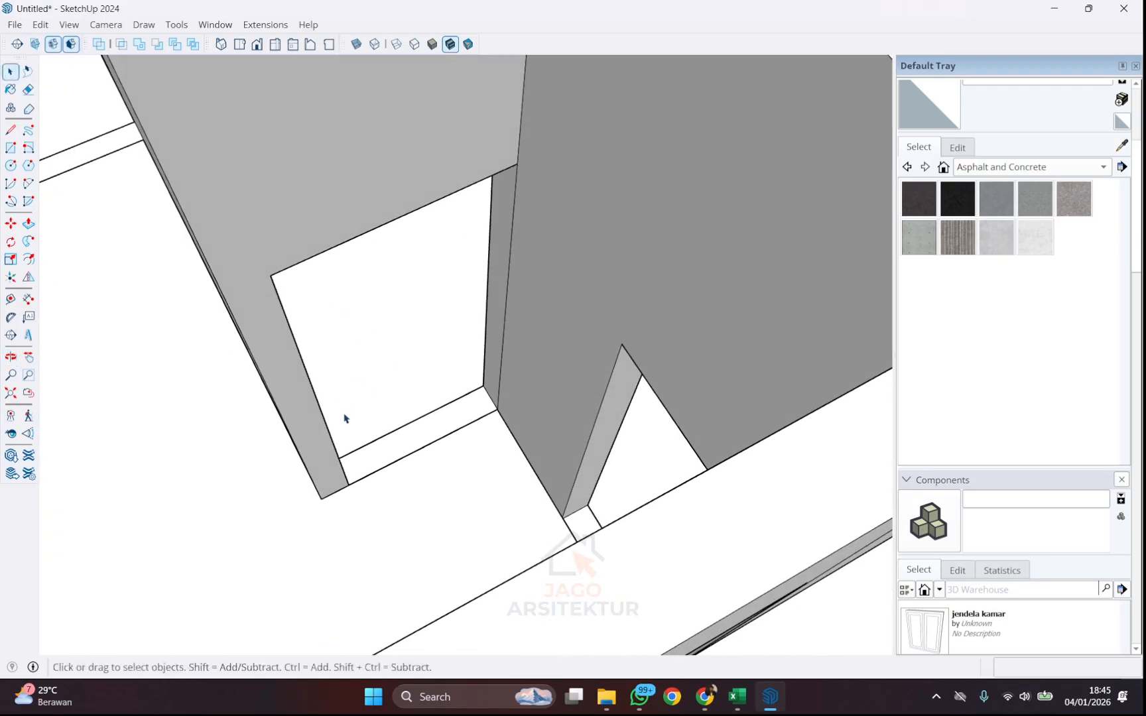
key("r")
left_click(348, 484)
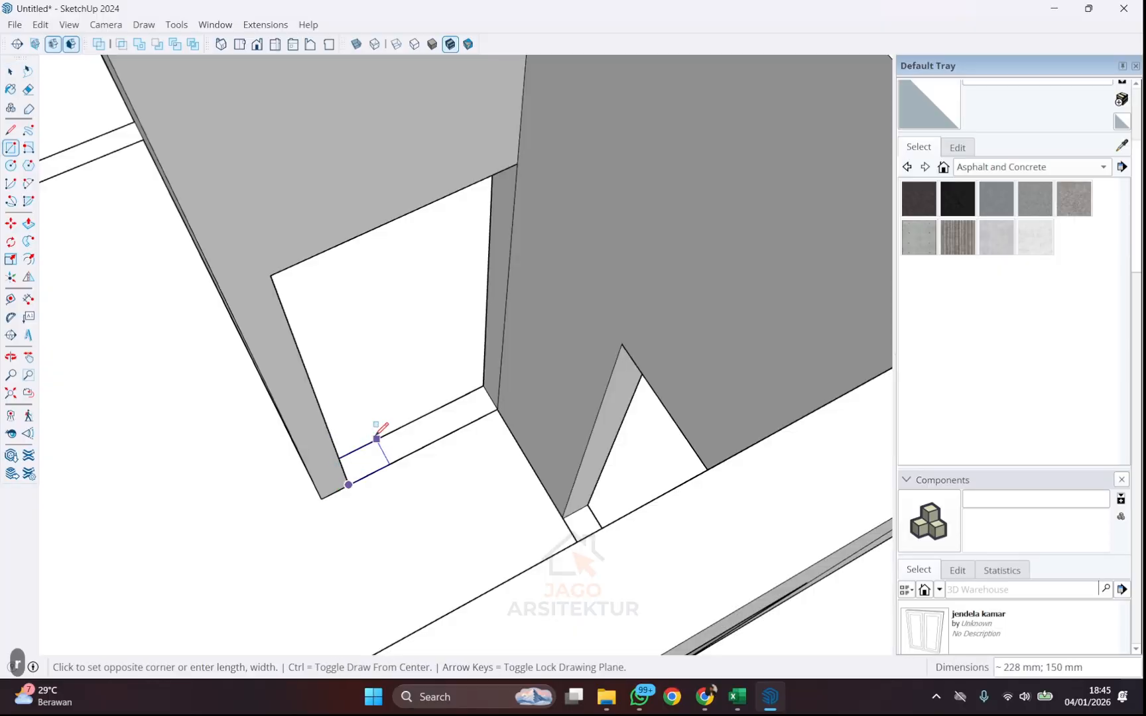
left_click(511, 163)
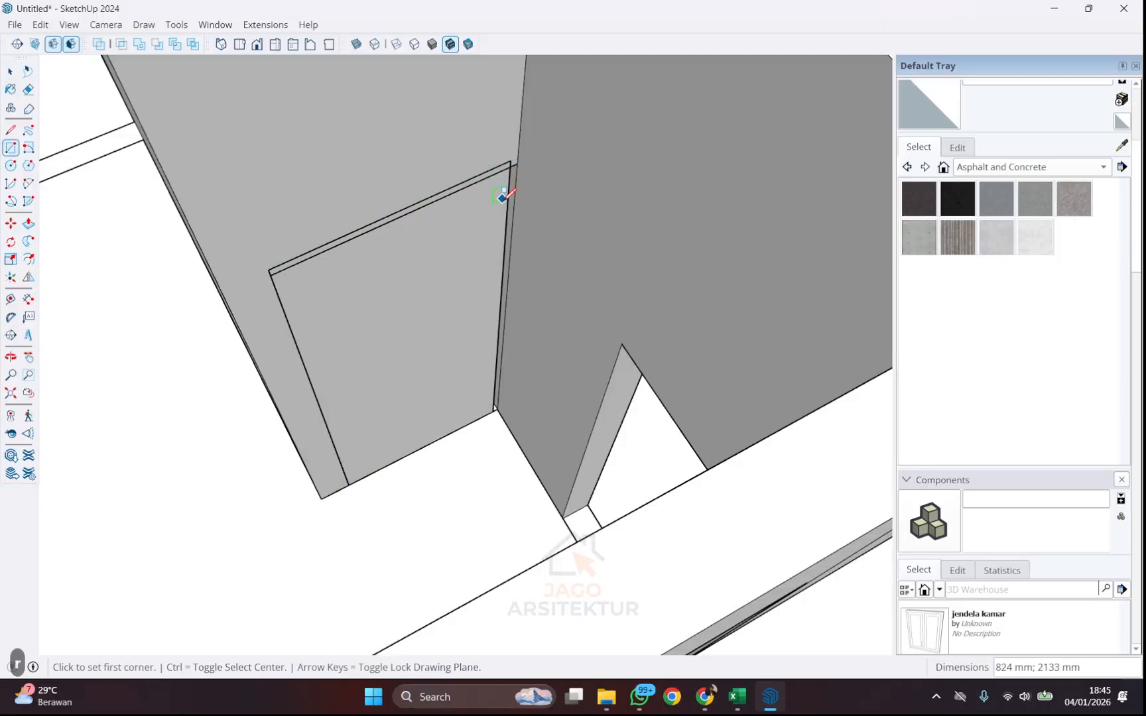
key("ctrl+z")
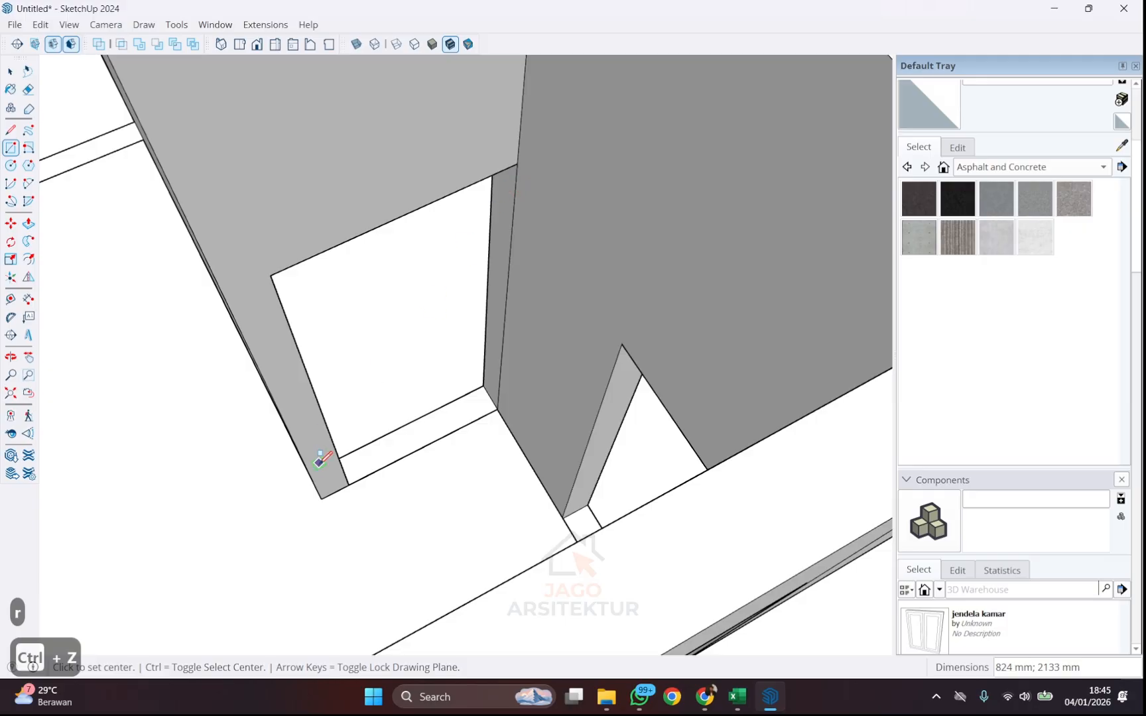
- Draw an 850 × 2100 mm rectangle filling the inner door opening and make its face a group
left_click(348, 484)
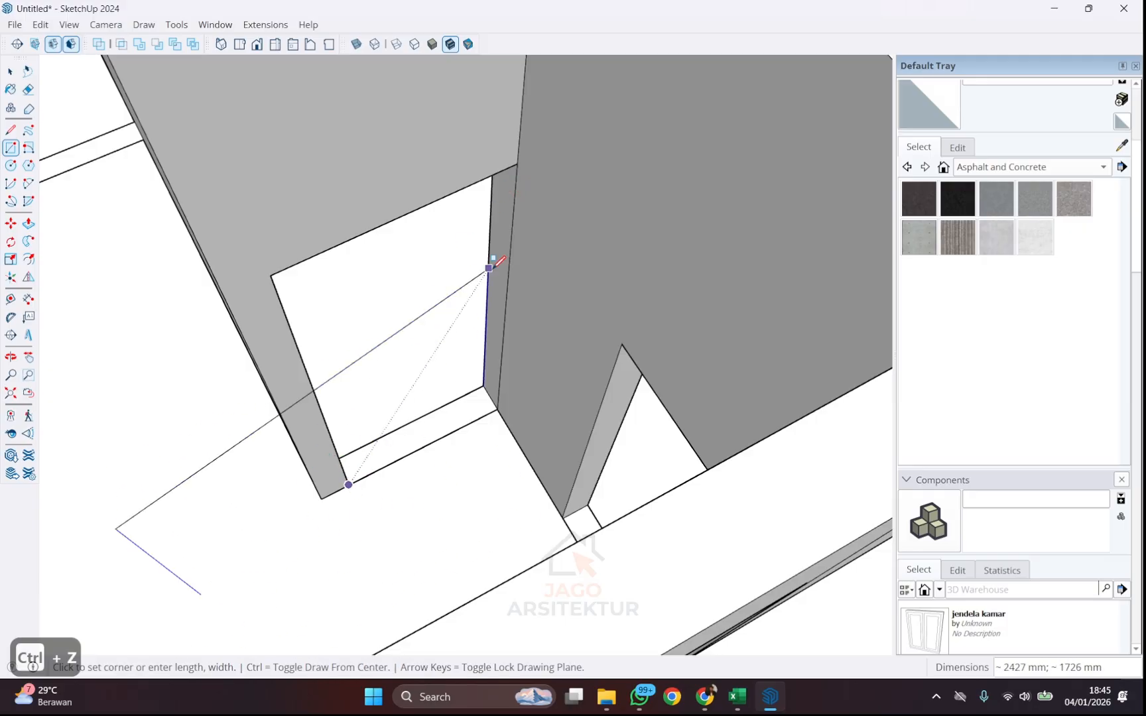
key("ctrl")
left_click(517, 163)
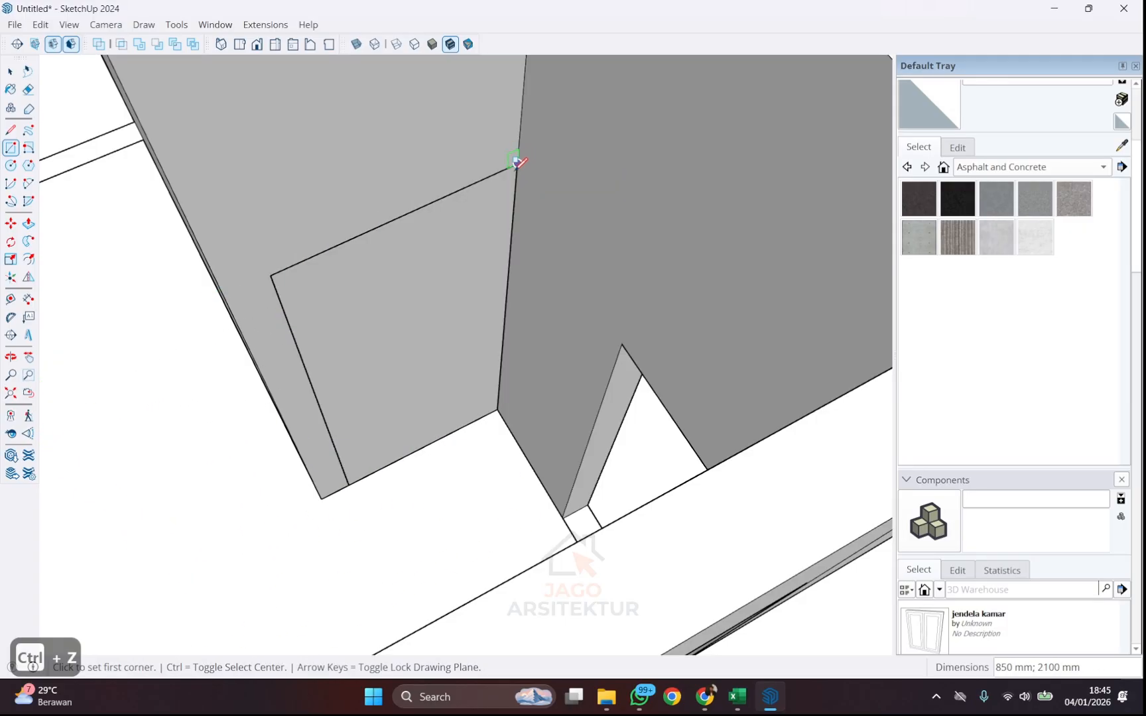
key("space")
left_click(432, 302)
right_click(432, 302)
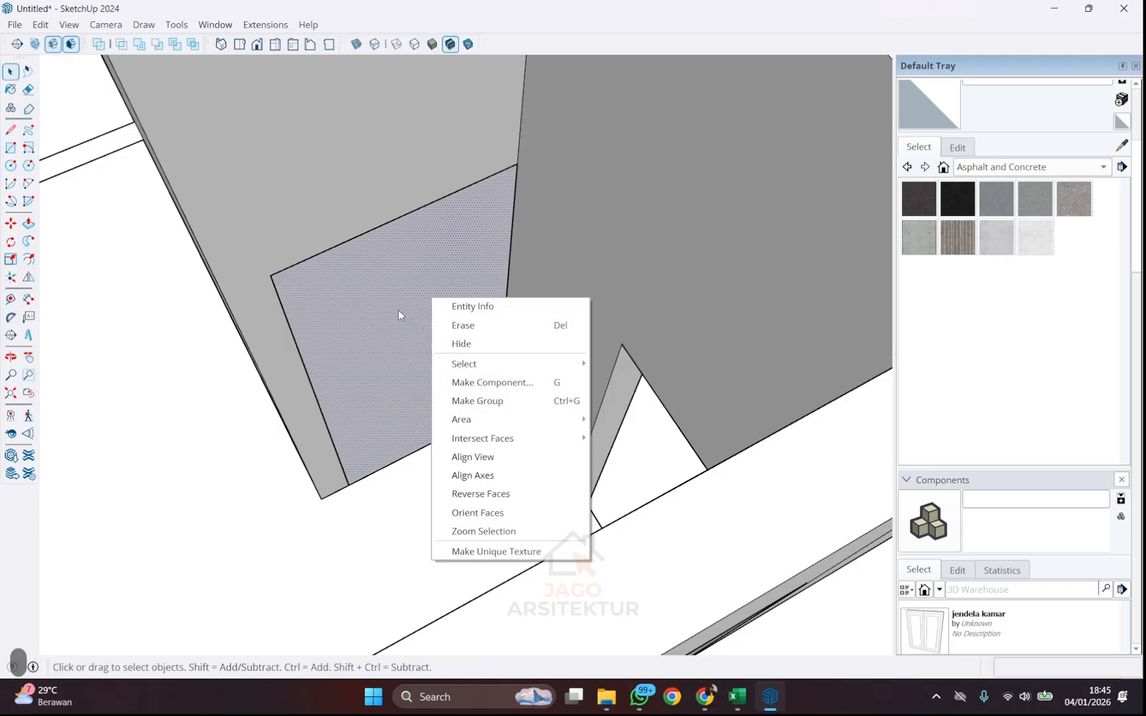
left_click(473, 401)
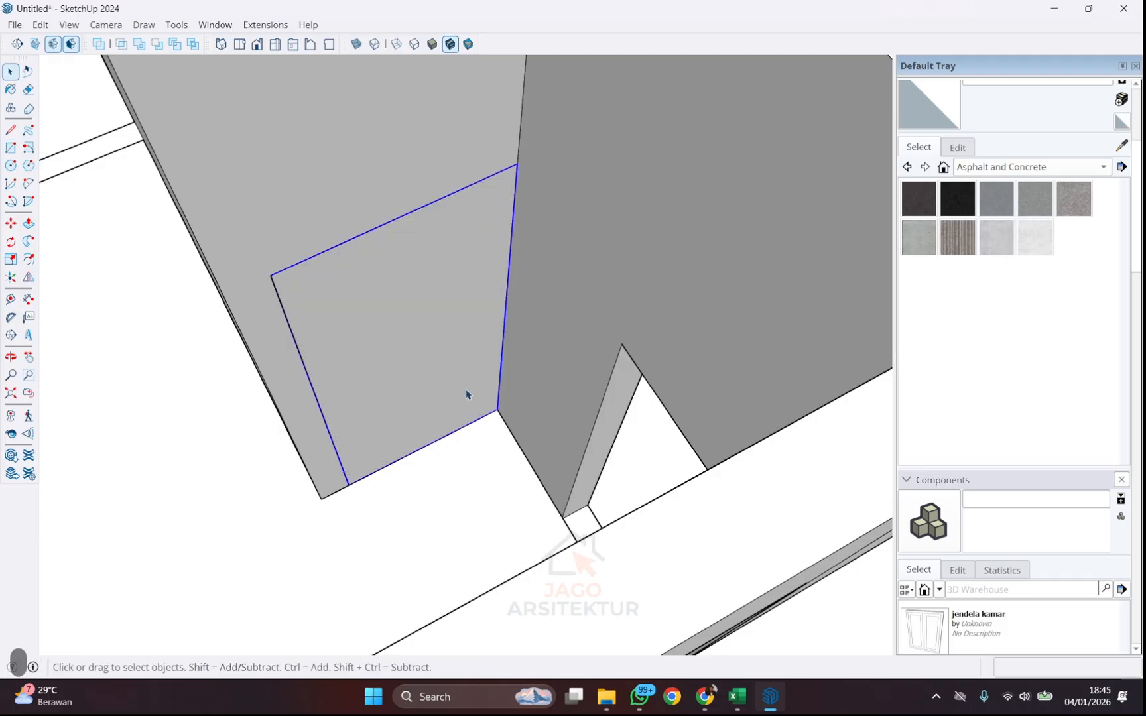
- Inside the door group, offset the face's outline 40 mm inward
double_click(421, 297)
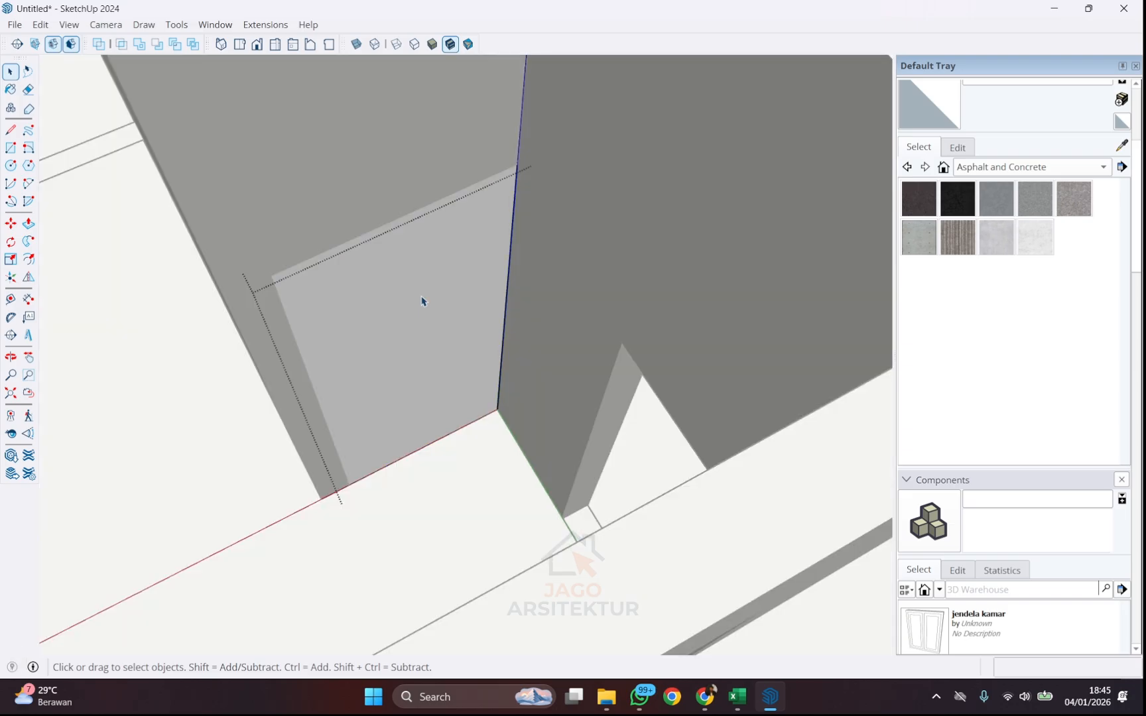
key("f")
left_click(412, 352)
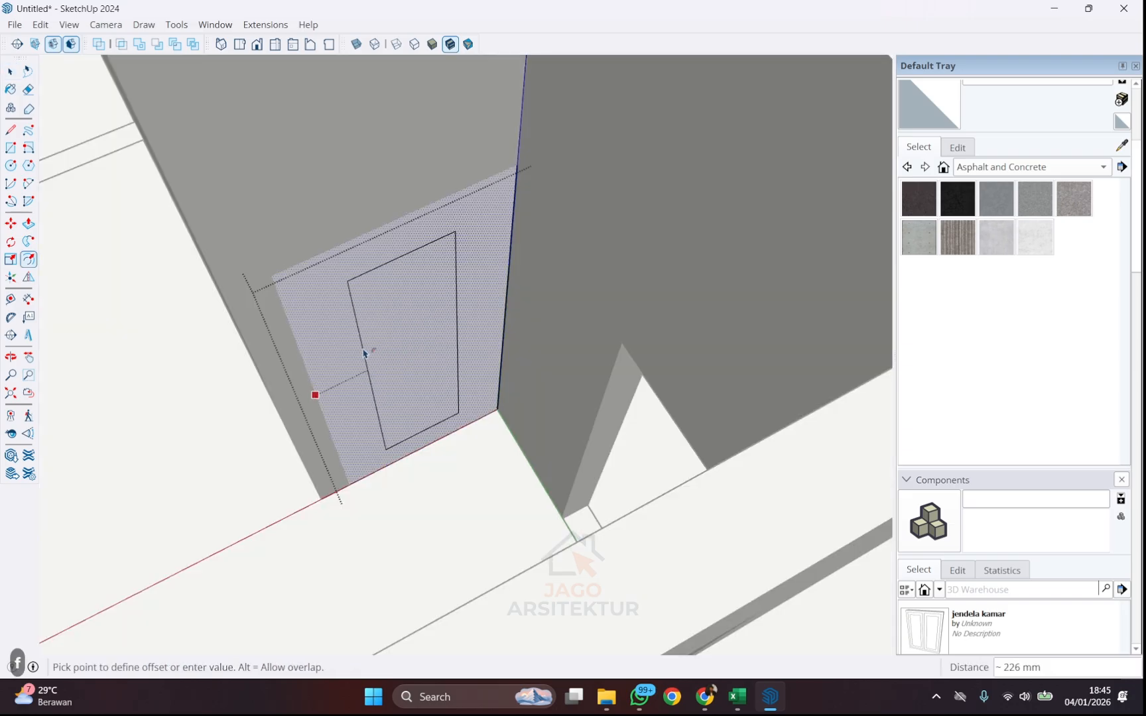
type("40")
key("Return")
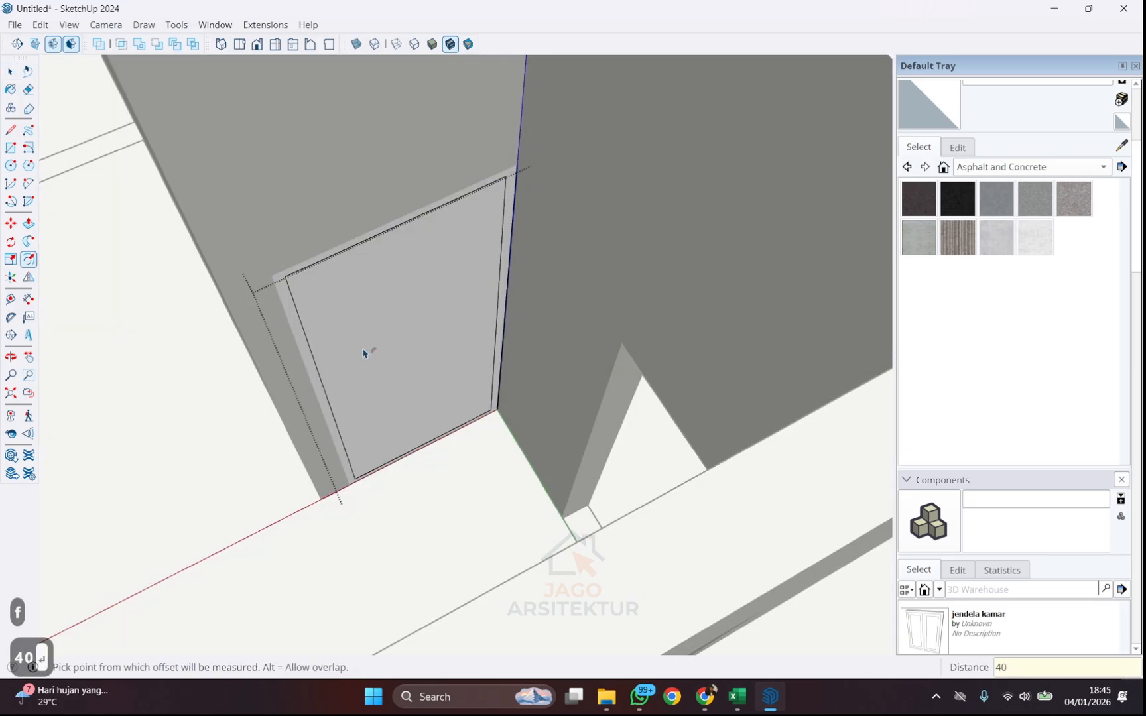
- Move the bottom edge of the door's inner outline down 40 mm to the floor line
scroll(391, 401, "up", 5)
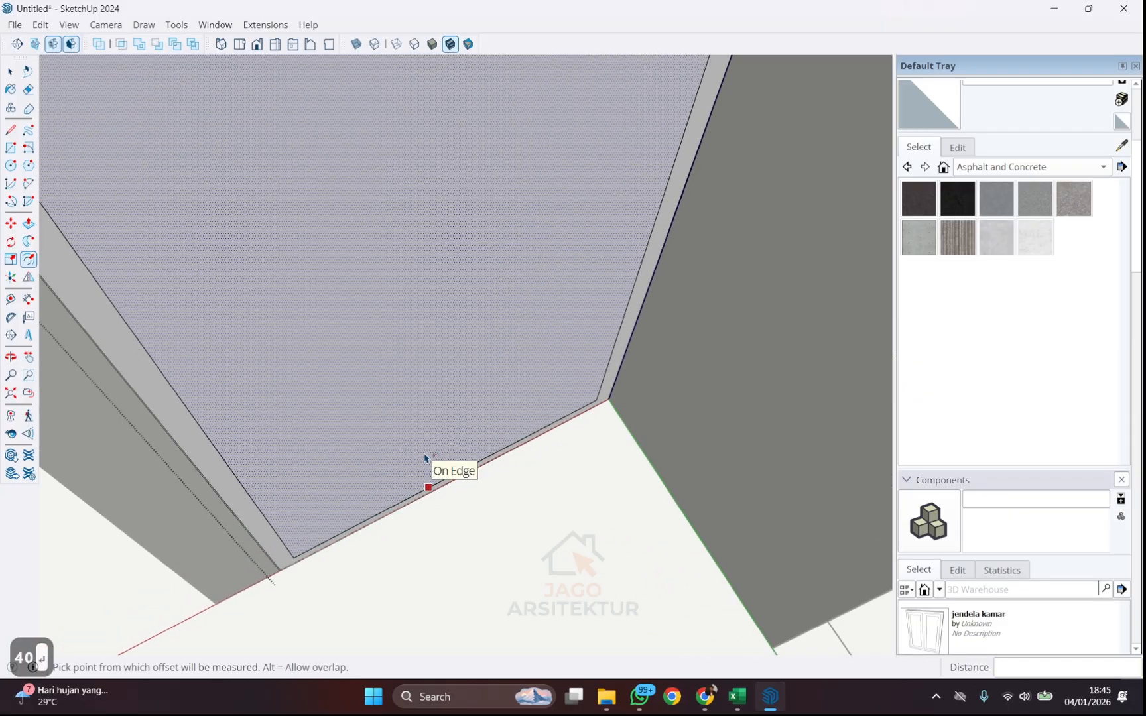
middle_click_drag(482, 517, 603, 299)
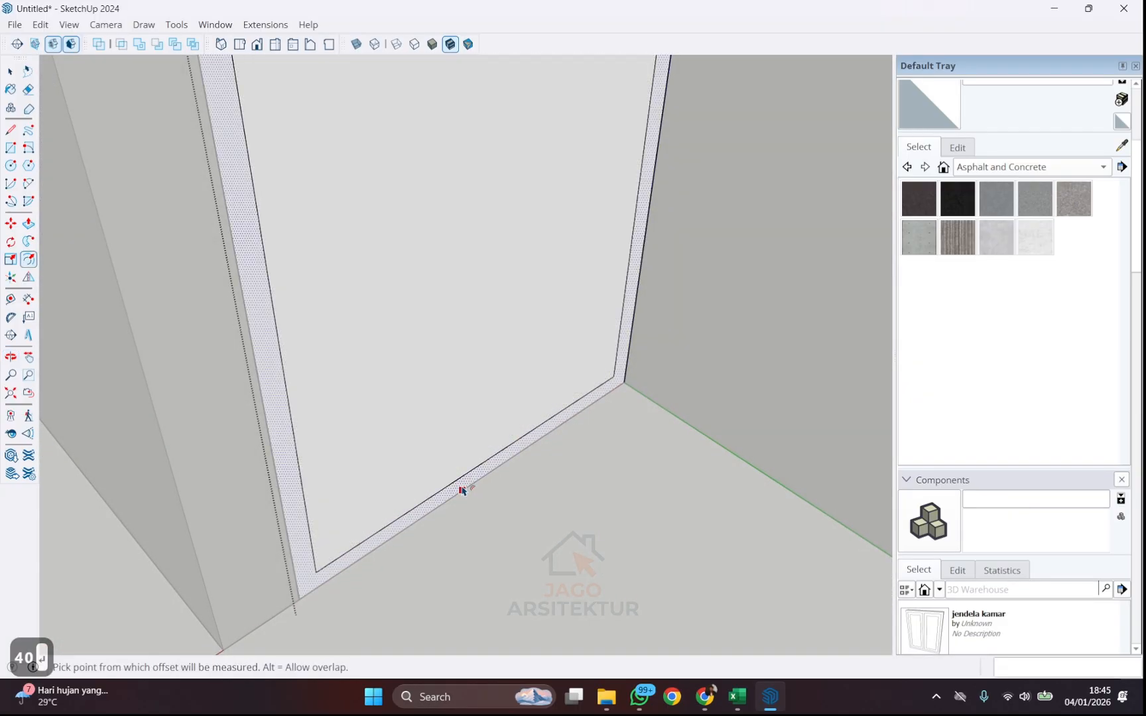
mouse_move(463, 482)
middle_mouse_down()
mouse_move(465, 474)
mouse_move(442, 489)
middle_mouse_up()
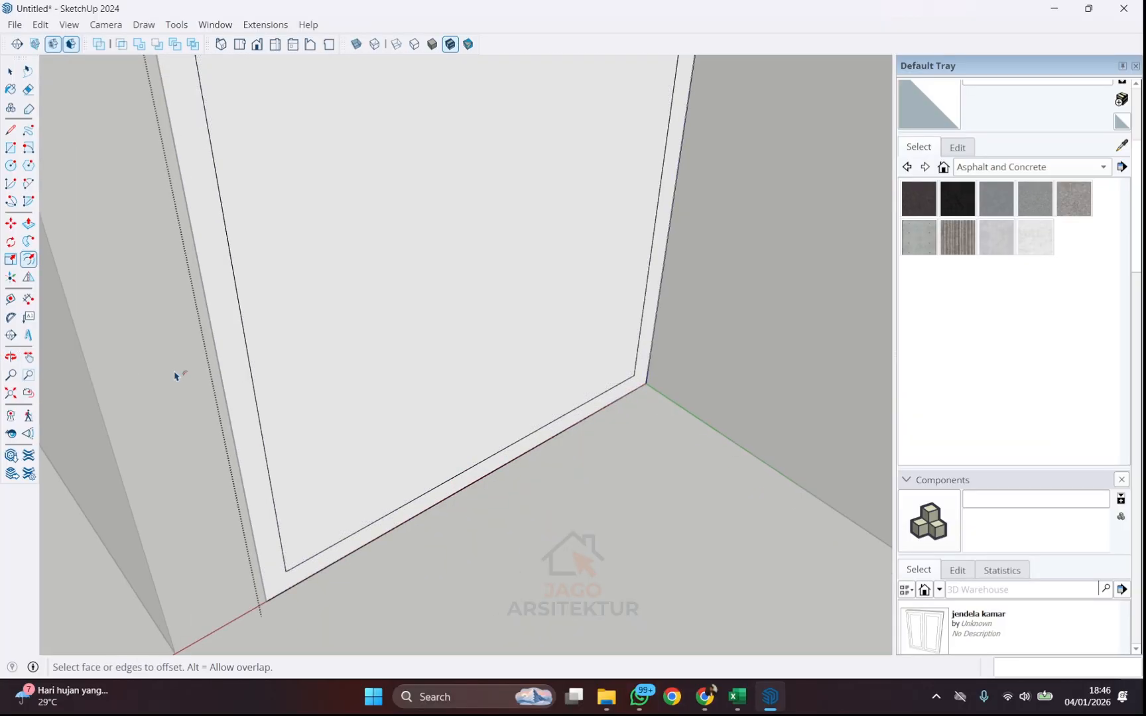
left_click(10, 224)
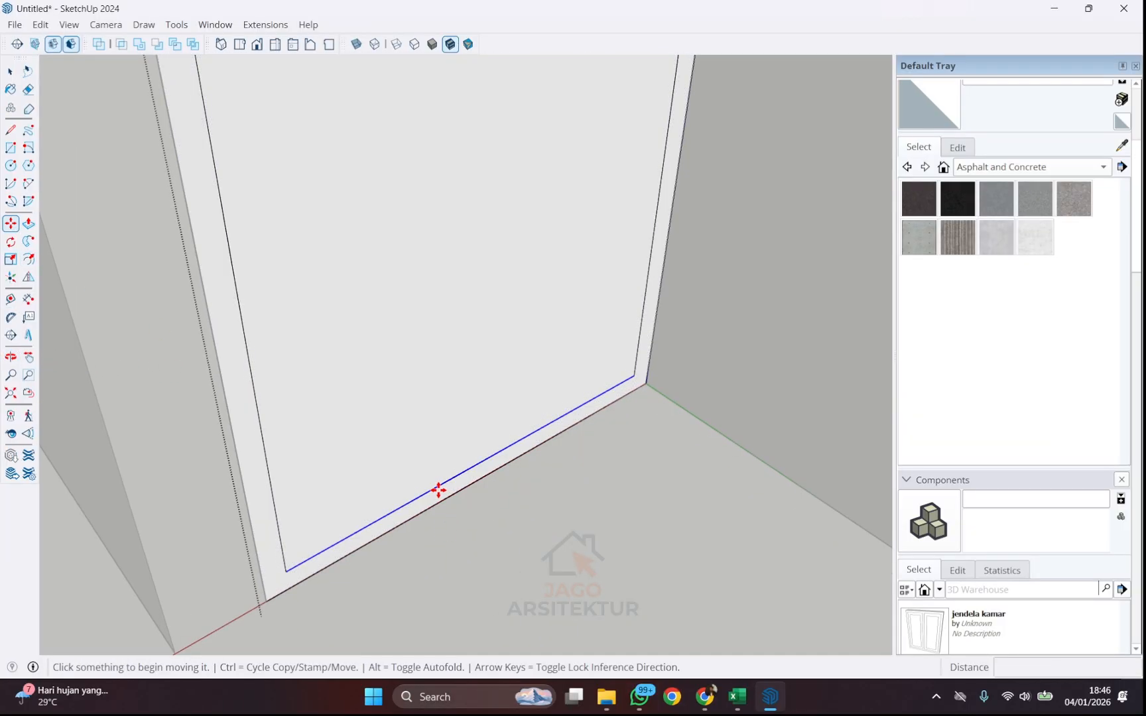
left_click(438, 490)
left_click(439, 501)
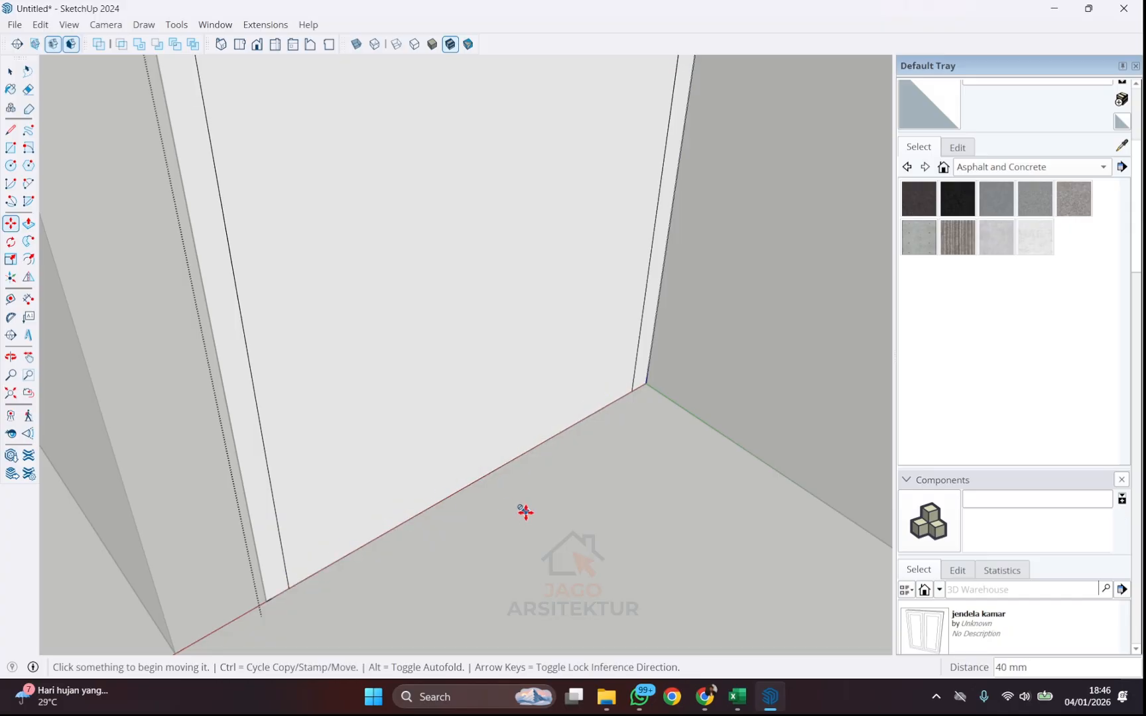
key("space")
middle_click_drag(563, 539, 591, 633)
scroll(605, 457, "down", 3)
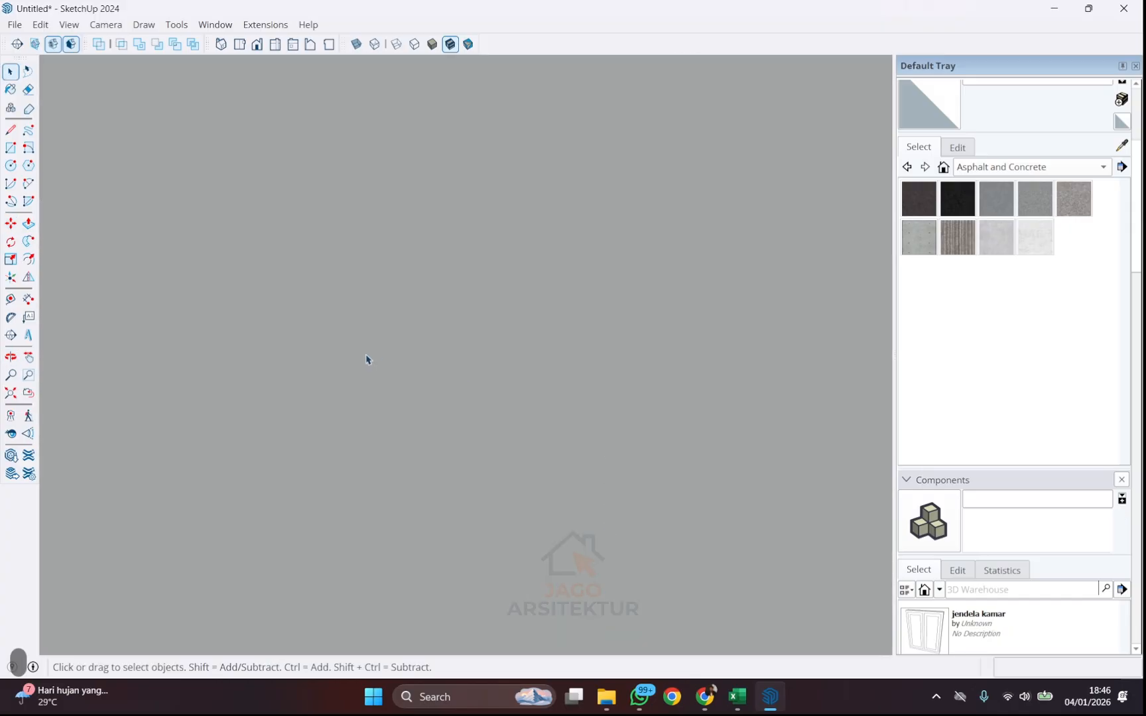
scroll(450, 432, "down", 5)
middle_click_drag(450, 429, 502, 499)
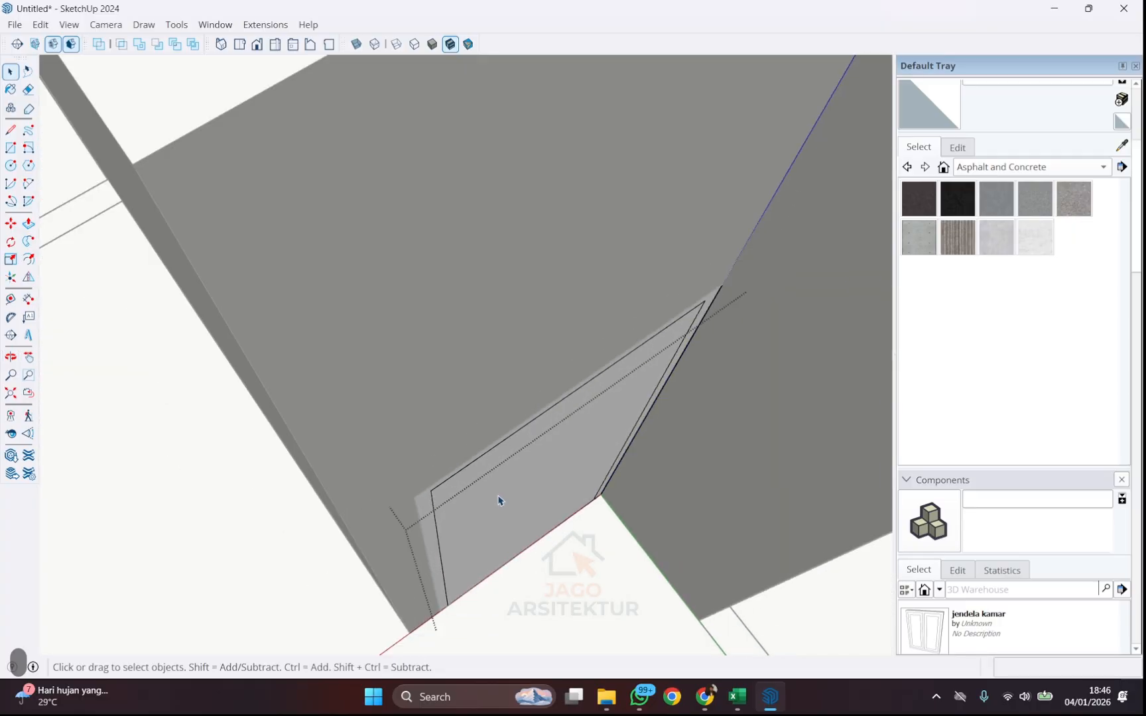
scroll(462, 435, "down", 3)
middle_click_drag(462, 435, 430, 388)
scroll(535, 422, "up", 4)
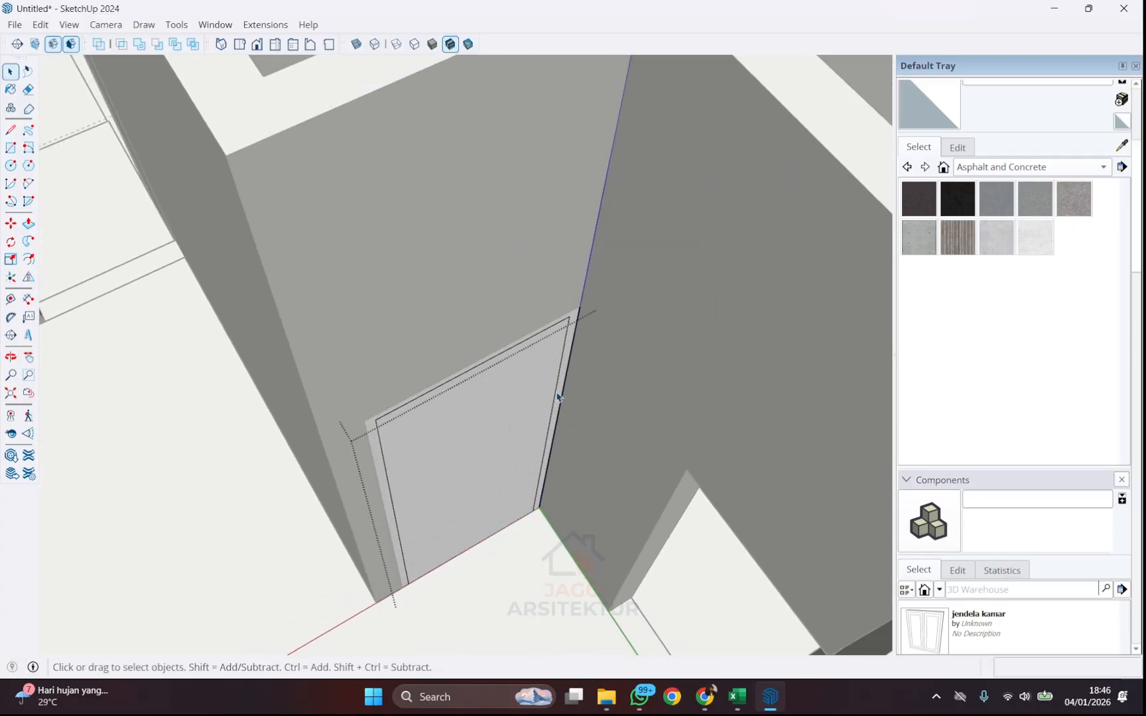
scroll(547, 466, "down", 3)
scroll(468, 412, "down", 5)
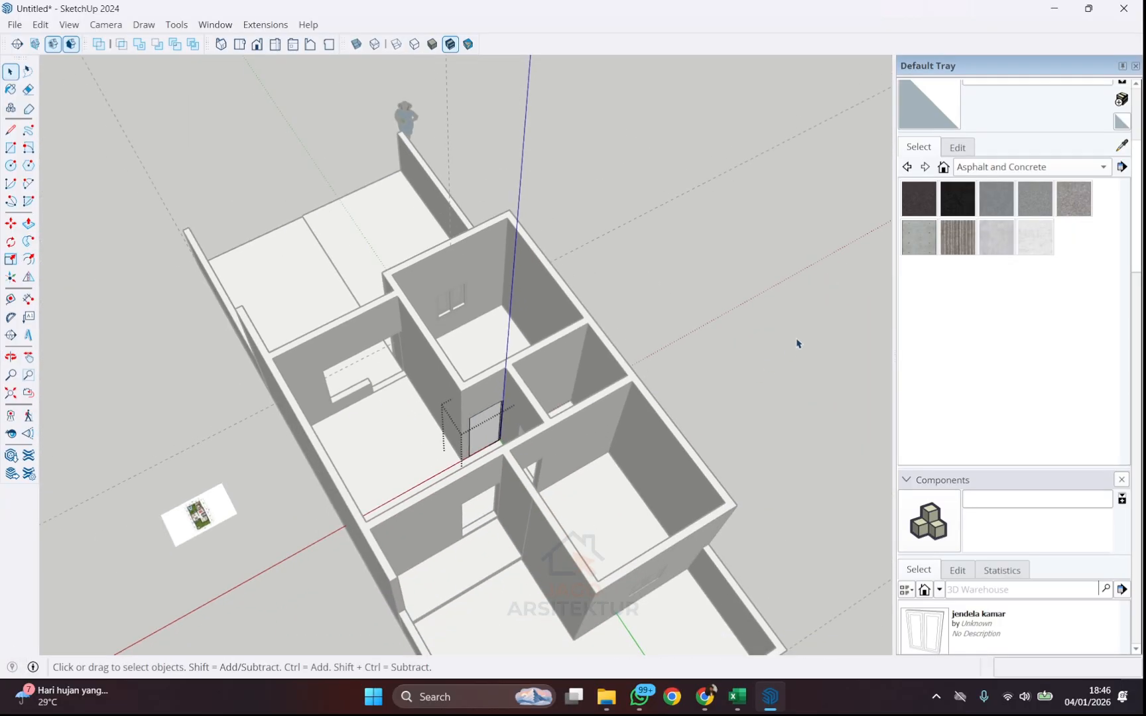
scroll(486, 346, "up", 5)
scroll(486, 346, "up", 3)
scroll(536, 394, "up", 2)
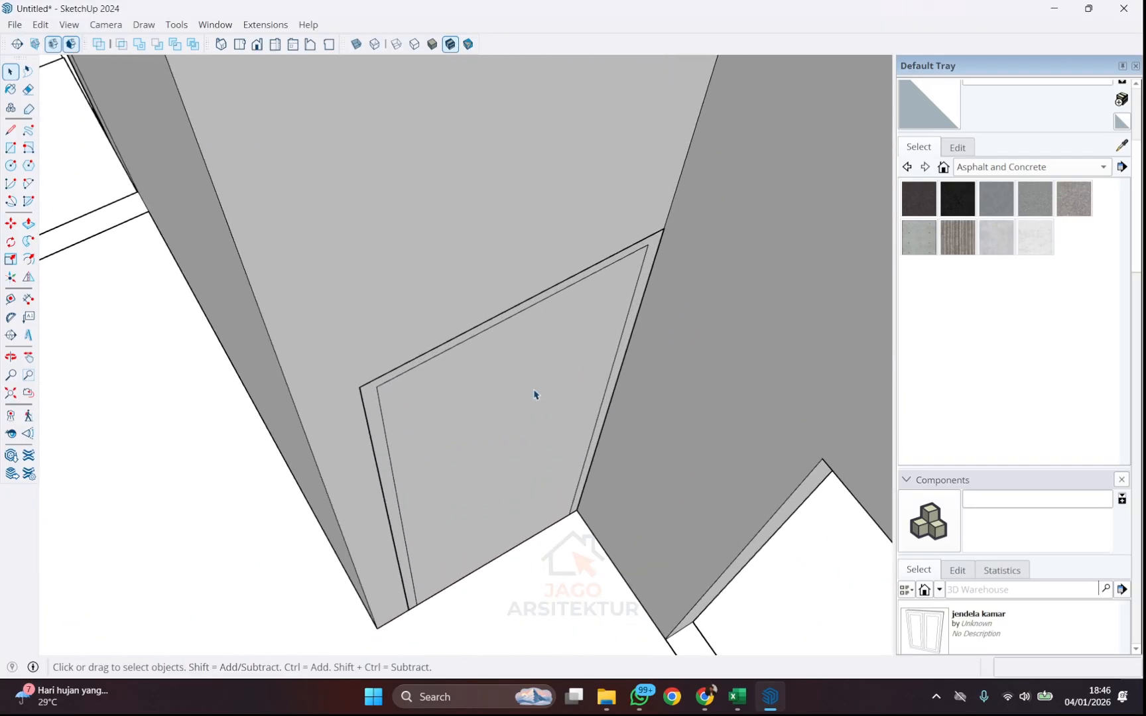
scroll(476, 385, "down", 4)
scroll(486, 430, "up", 4)
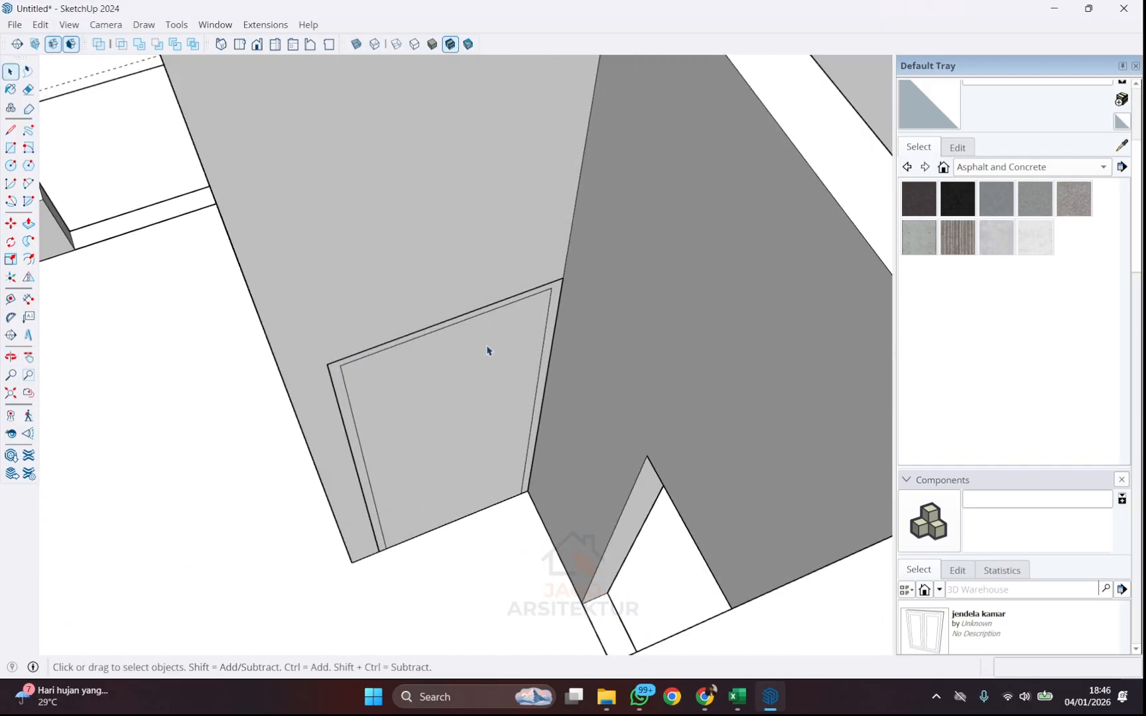
- Inside the door group, make the frame face around the inner outline a separate group
scroll(493, 327, "down", 2)
scroll(557, 320, "up", 5)
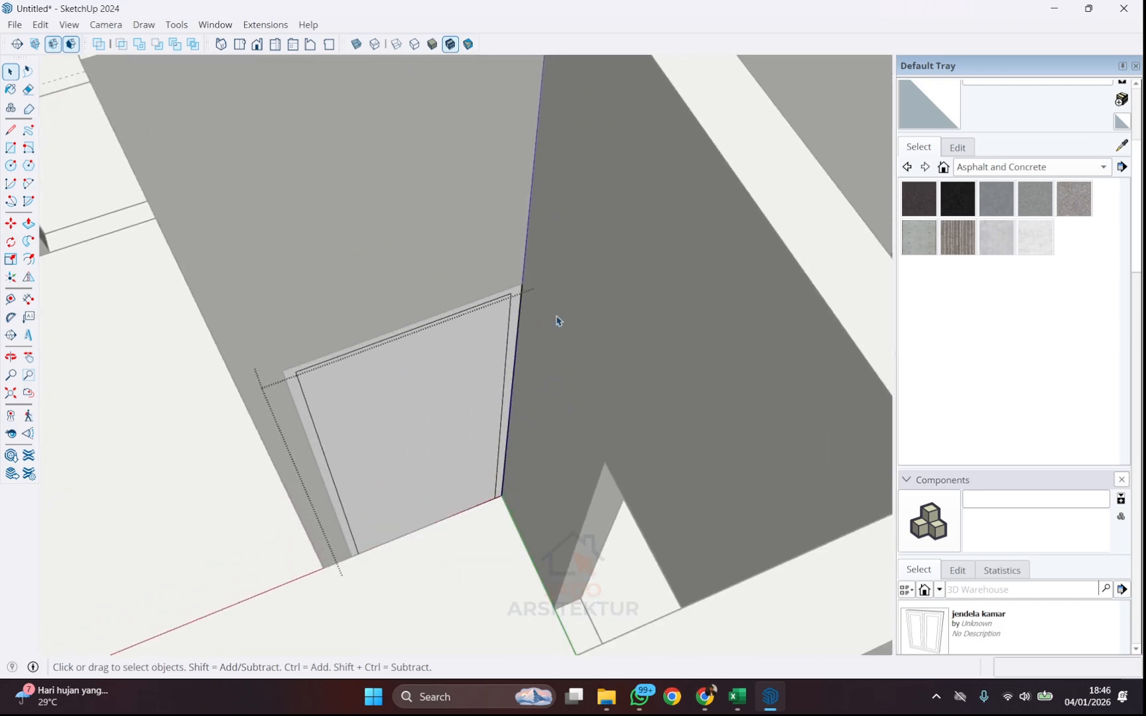
left_click(480, 303)
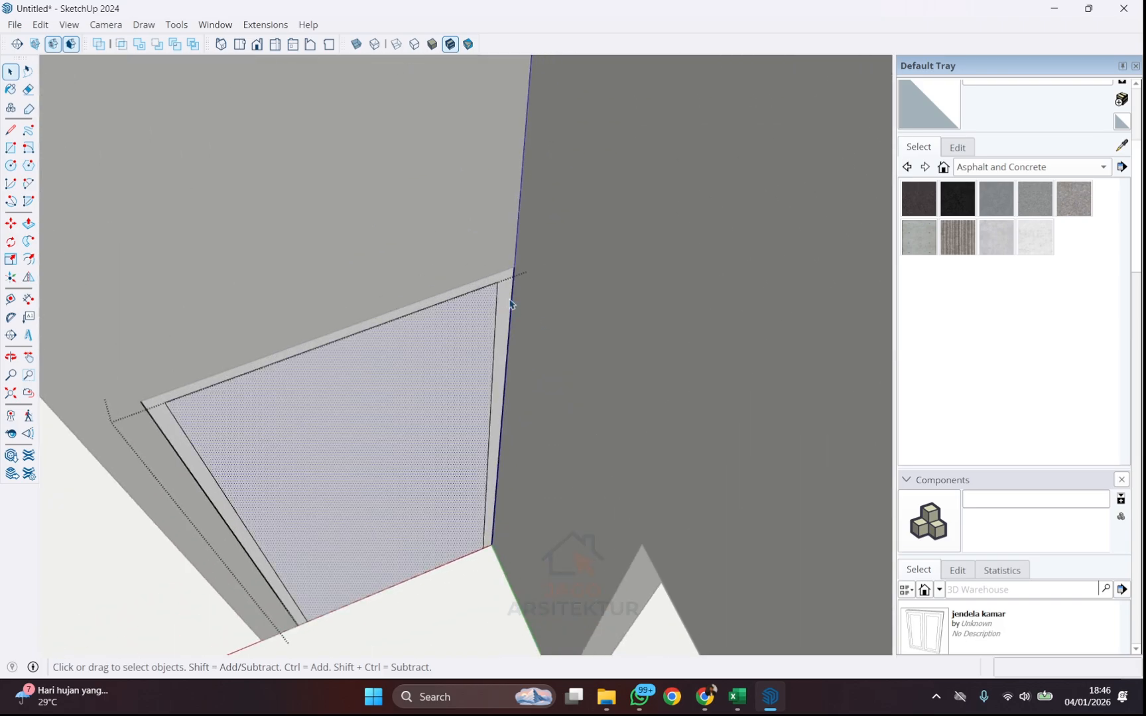
scroll(507, 304, "up", 3)
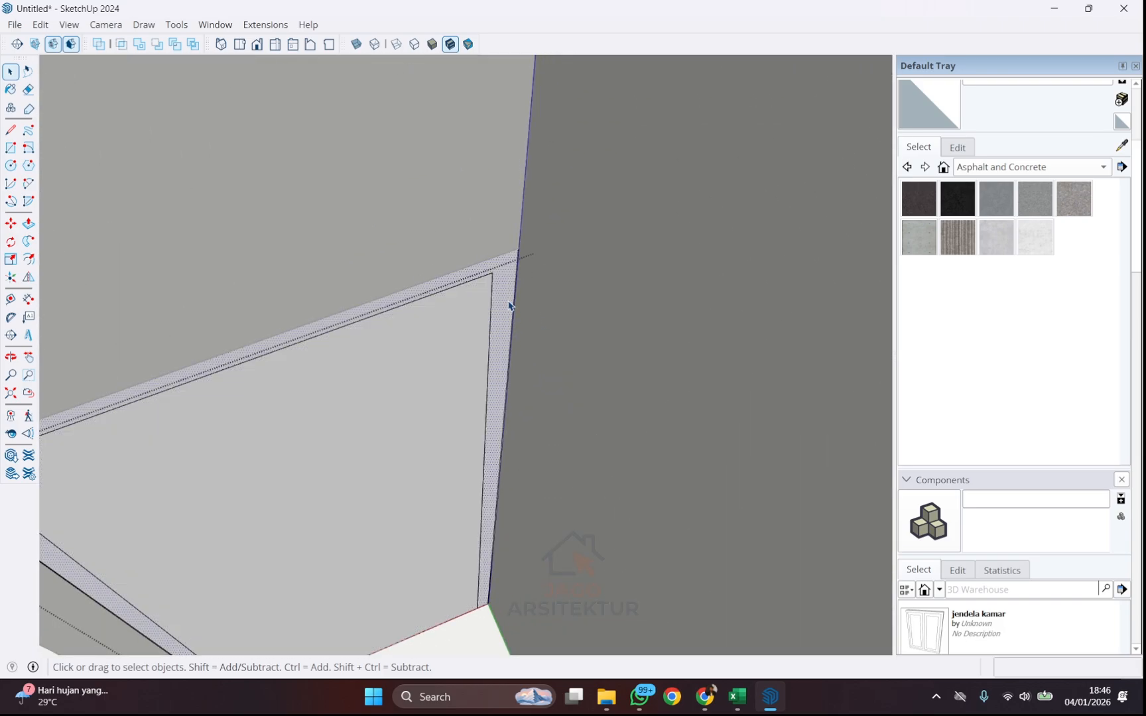
scroll(503, 309, "down", 1)
right_click(502, 326)
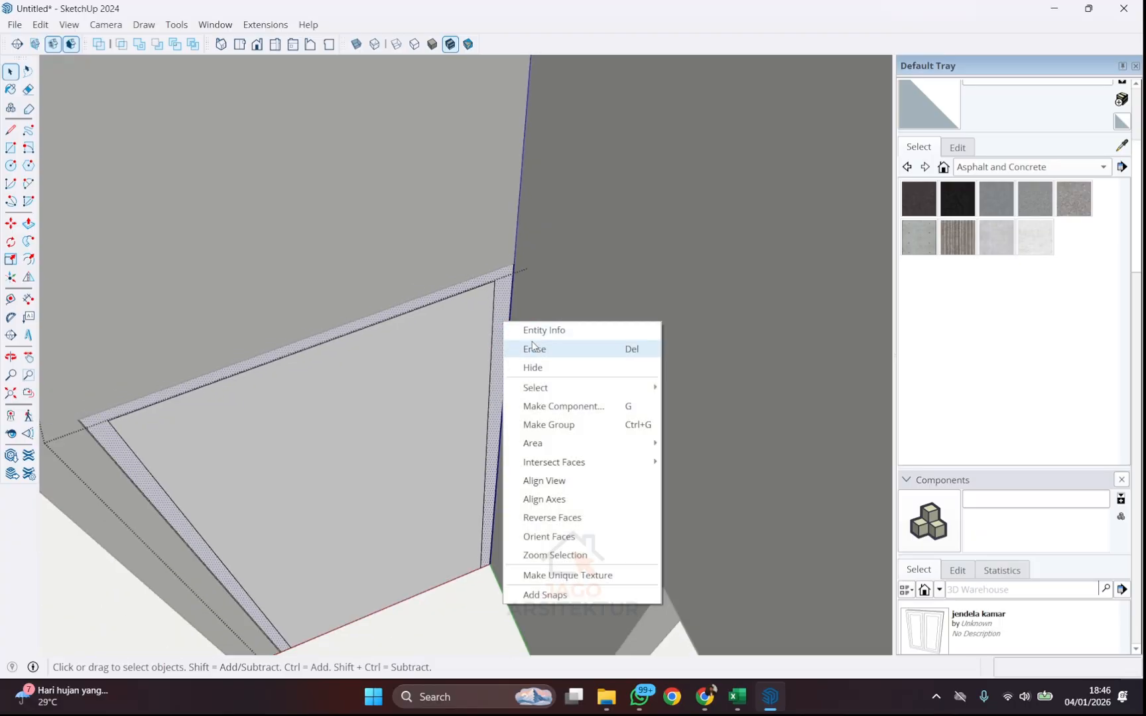
left_click(544, 433)
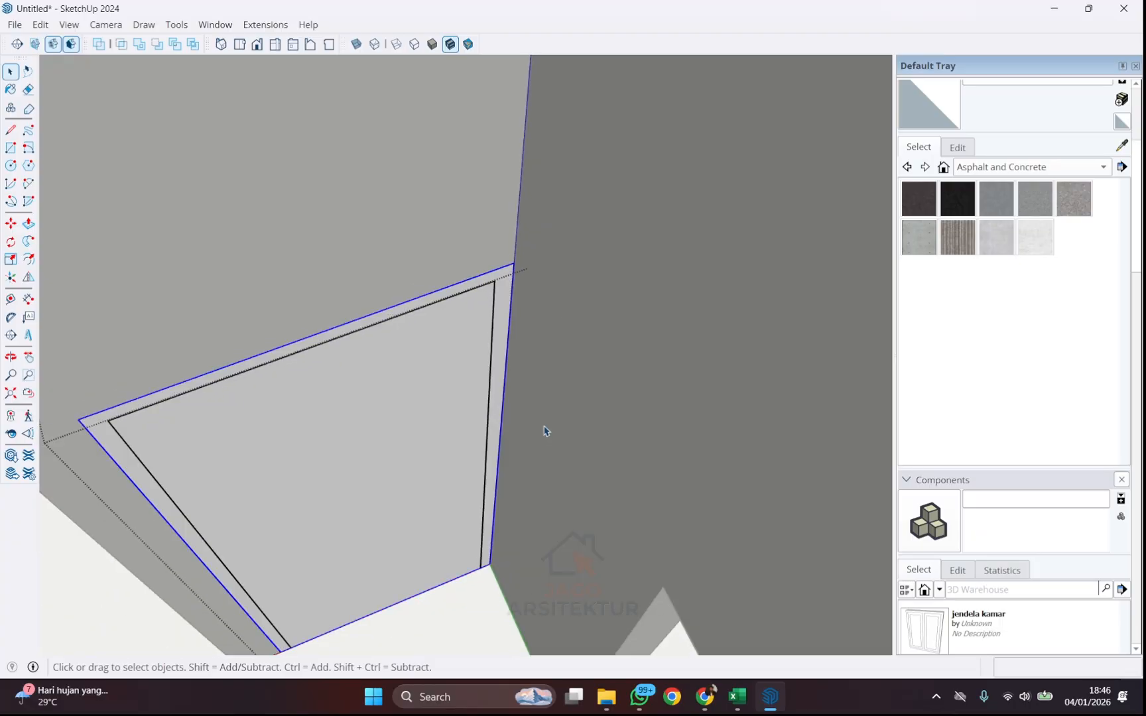
- Make the door leaf face inside the frame its own group
left_click(452, 343)
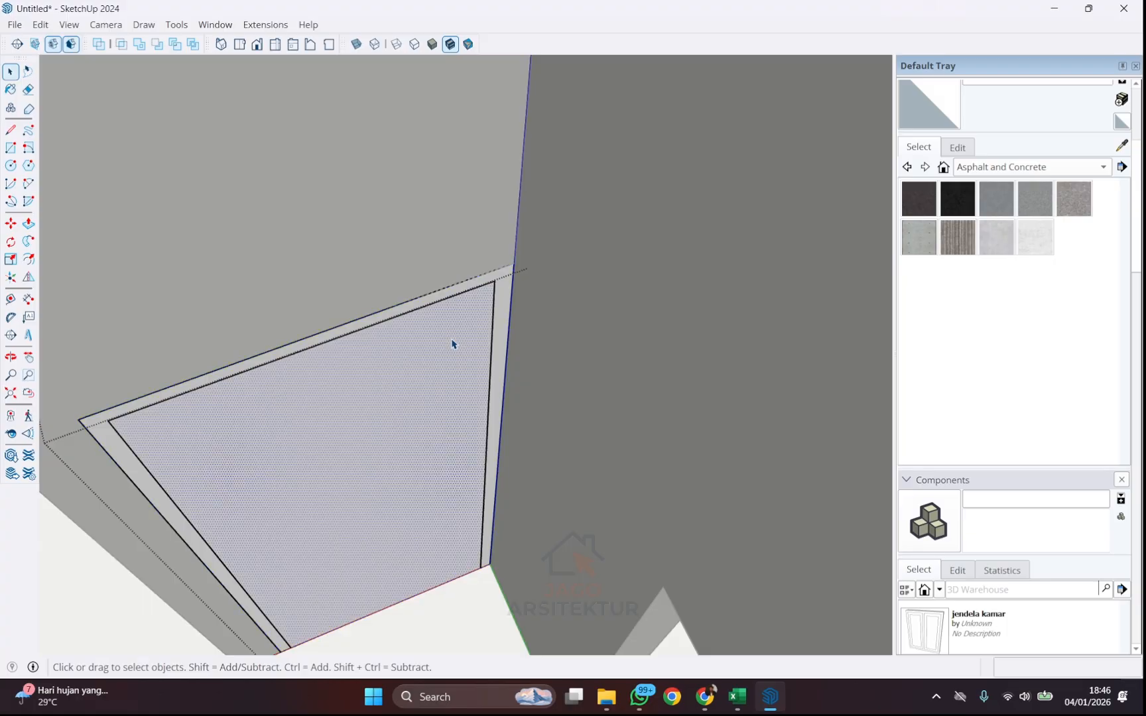
right_click(452, 344)
left_click(490, 439)
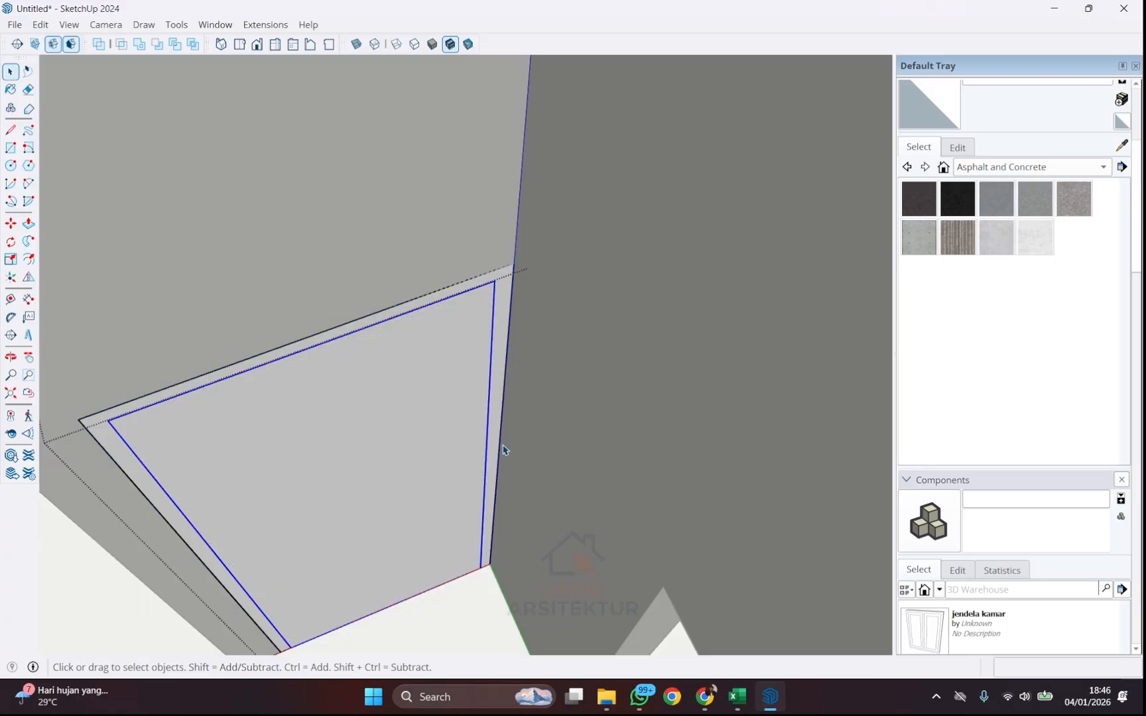
scroll(510, 425, "down", 3)
- Open the frame group and extrude its face to a depth of 100 mm with Push/Pull
left_click(506, 333)
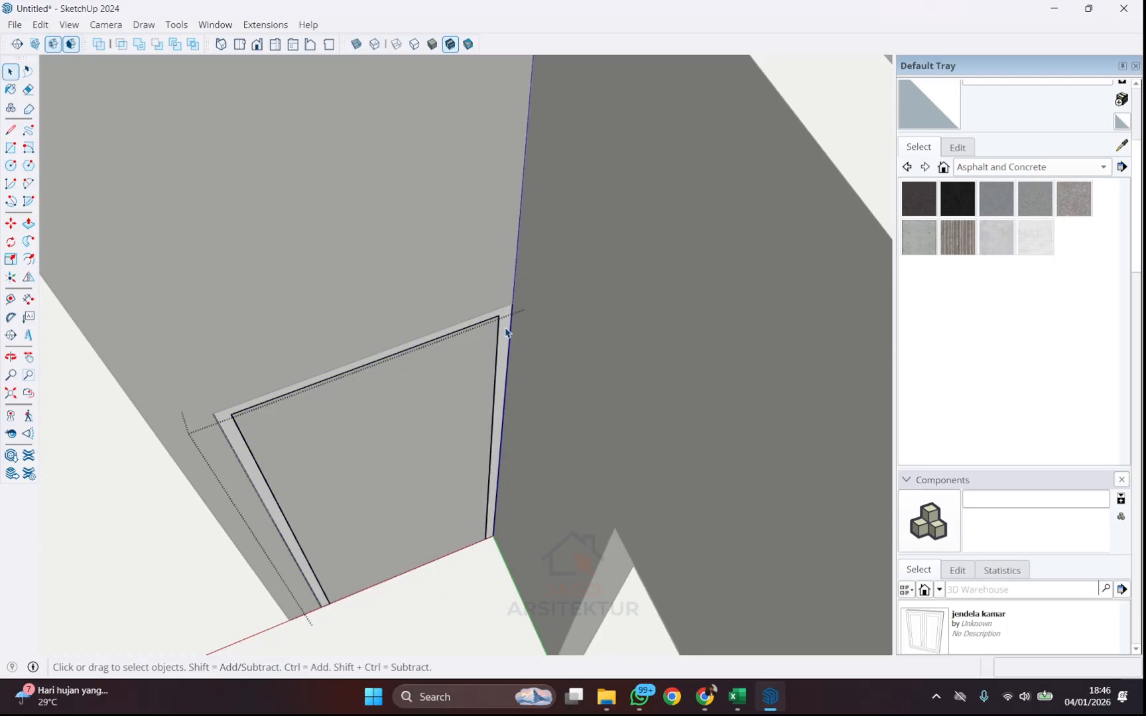
scroll(502, 334, "up", 2)
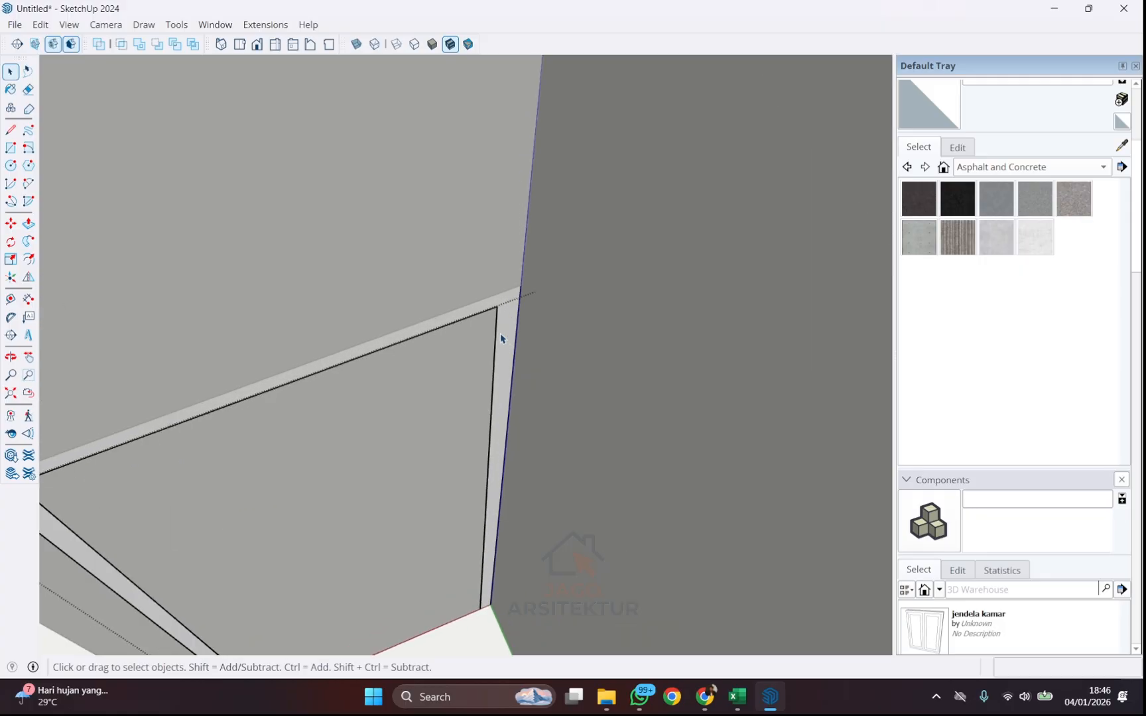
key("p")
left_click(503, 380)
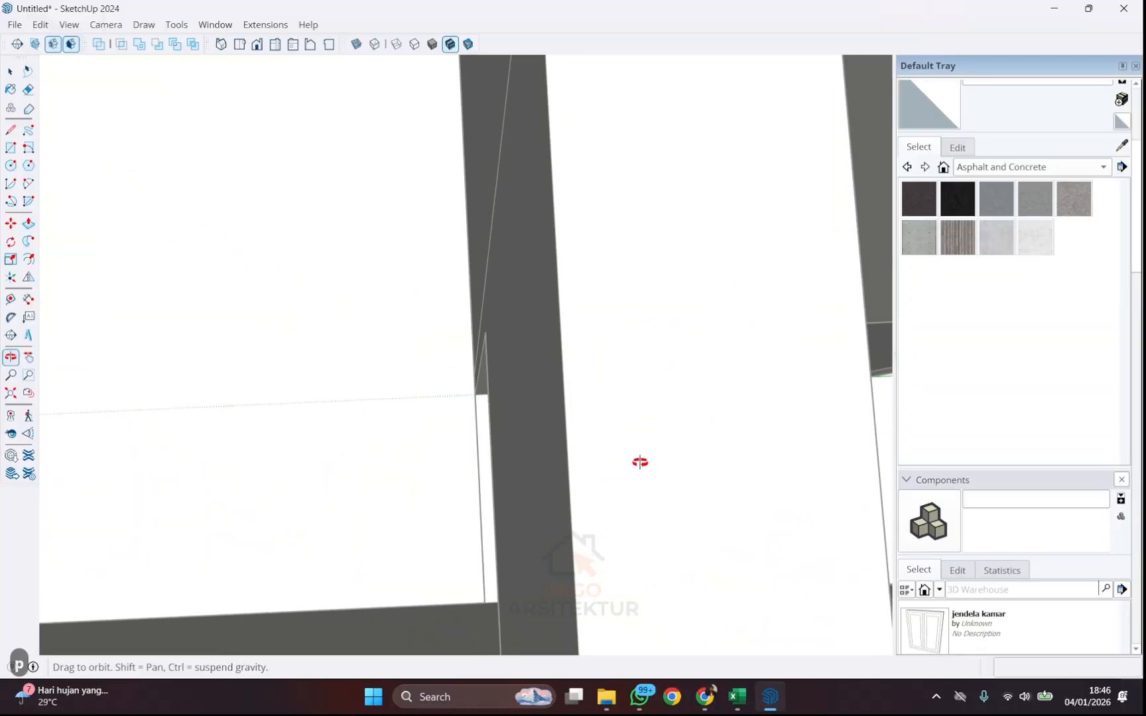
scroll(661, 356, "down", 10)
scroll(605, 393, "up", 5)
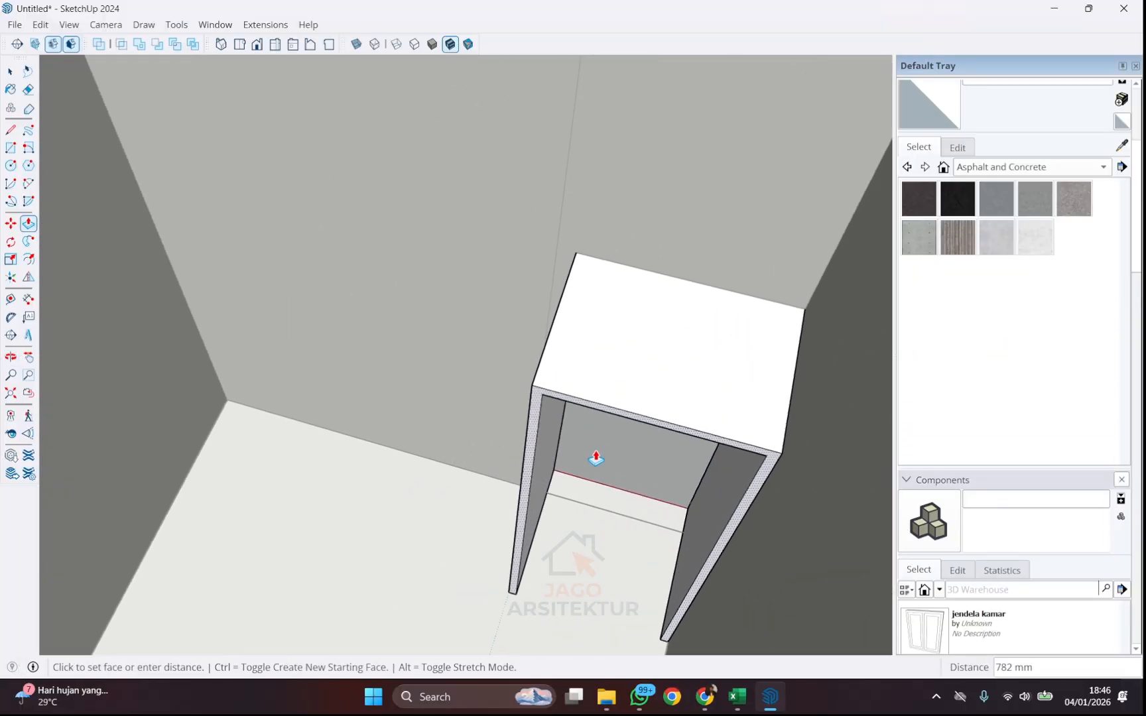
type("100")
key("Return")
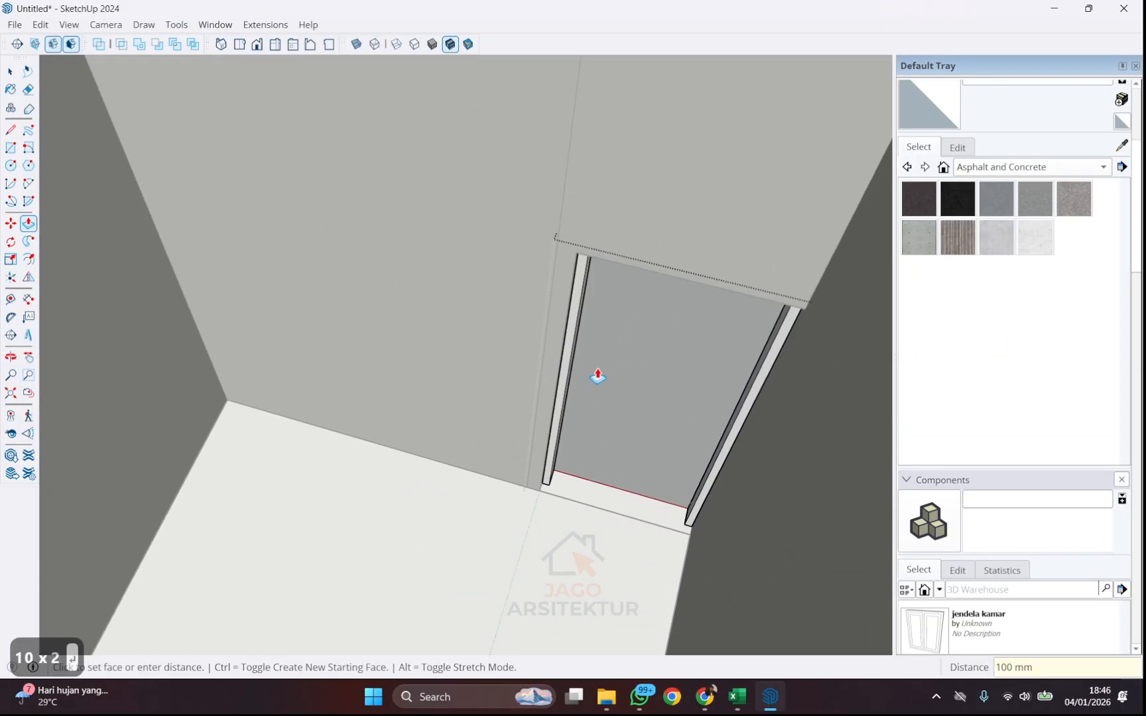
key("space")
- Open the door leaf group, extrude its face 30 mm, and leave the nested door groups
scroll(608, 375, "up", 3)
left_click(642, 456)
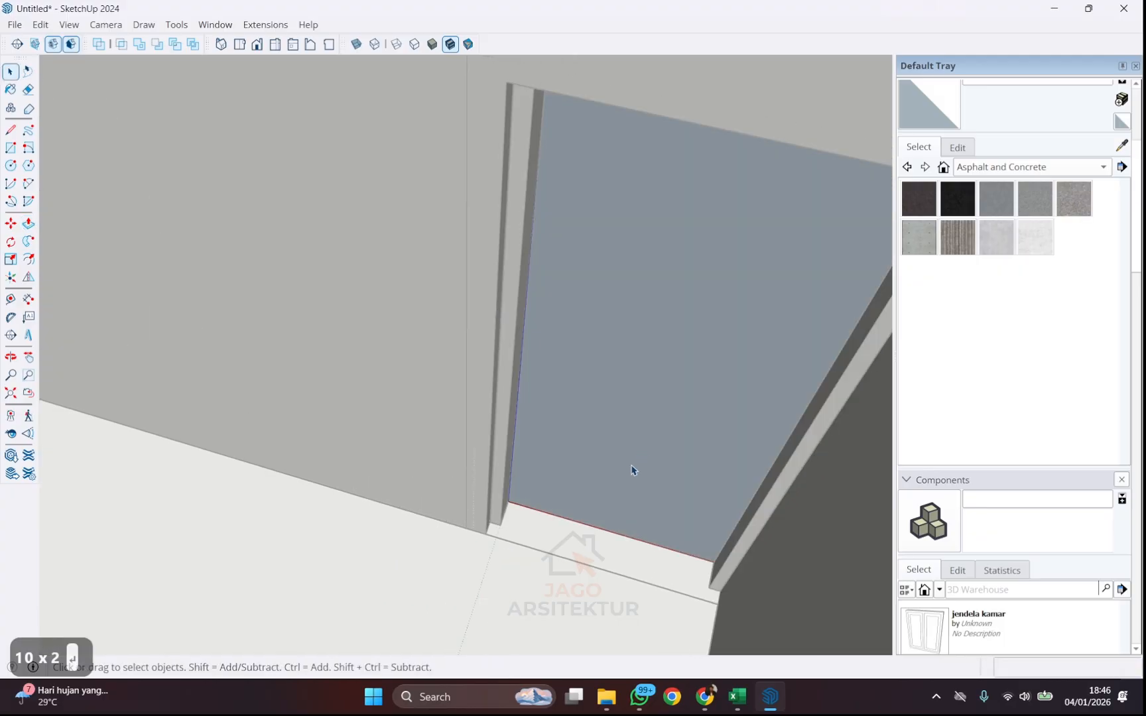
middle_click_drag(633, 471, 592, 478)
middle_click_drag(588, 346, 618, 327)
scroll(618, 327, "up", 1)
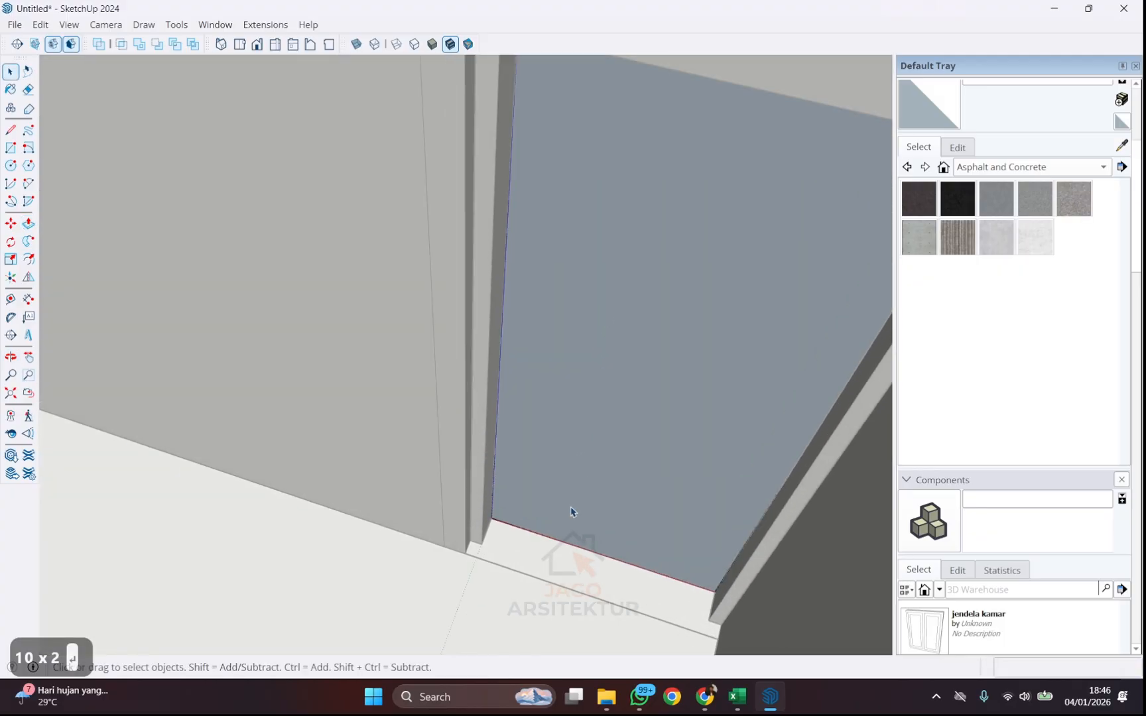
key("p")
left_click(545, 524)
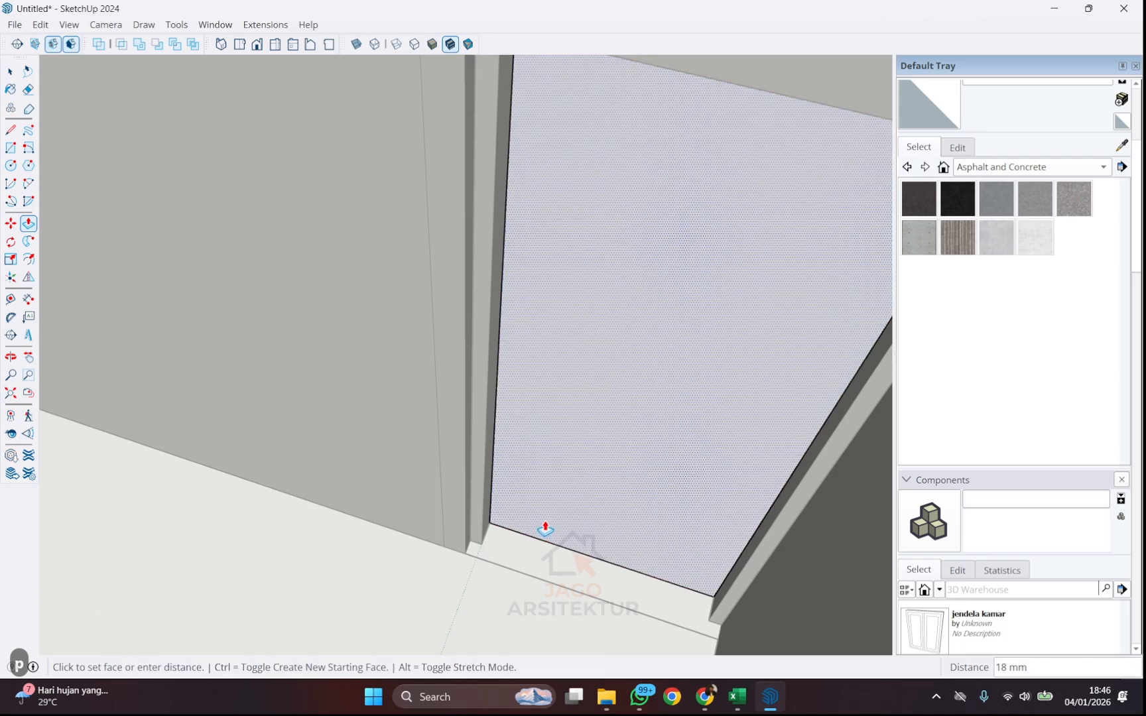
type("30")
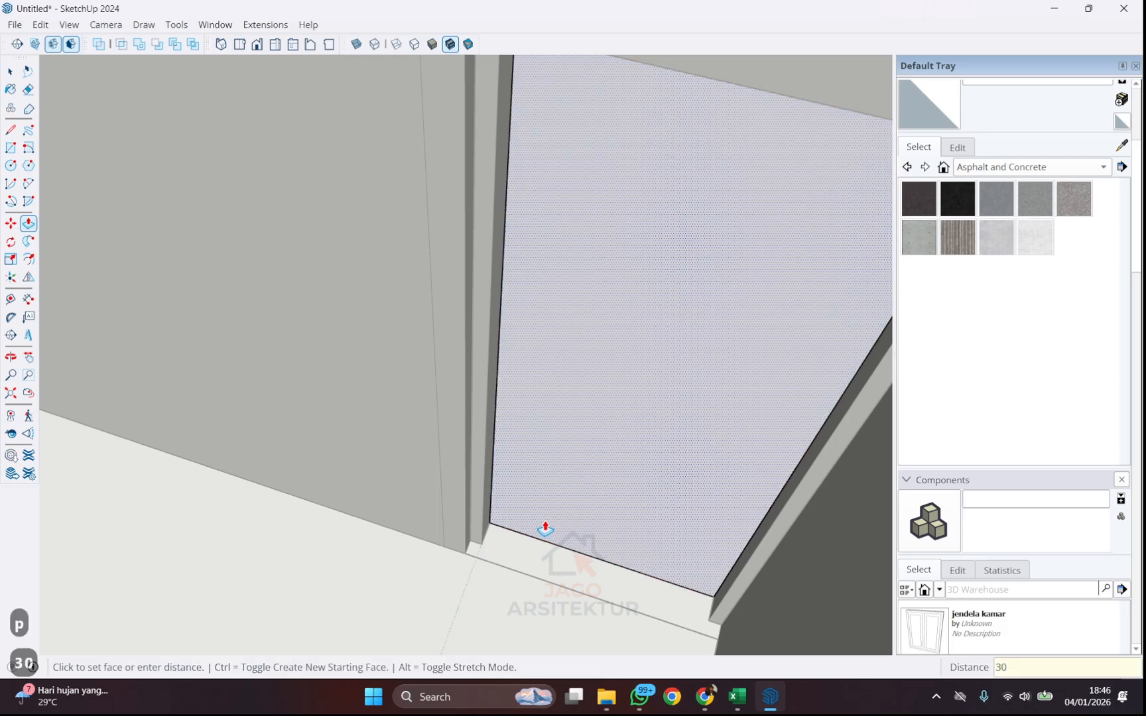
type("0")
key("BackSpace")
key("Return")
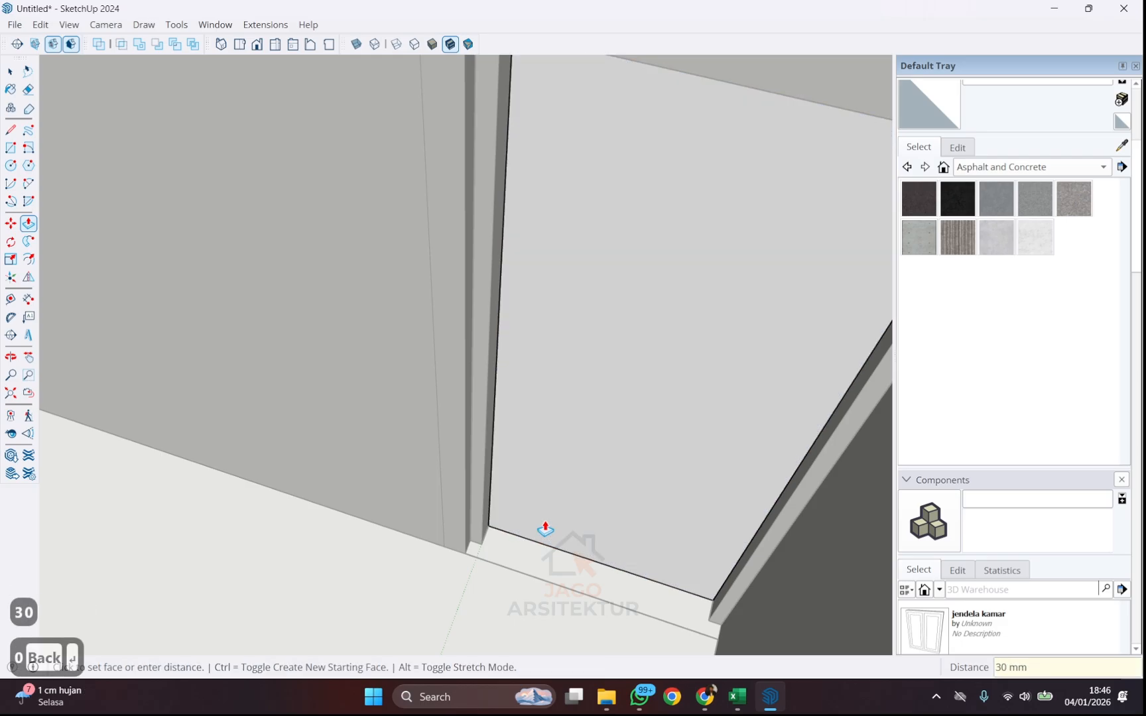
key("space")
scroll(536, 589, "down", 2)
middle_click_drag(536, 588, 534, 599)
scroll(534, 599, "down", 3)
left_click(480, 601)
- Move the whole door group about 12 mm into its opening, recessing it from the wall surface
scroll(391, 541, "down", 2)
scroll(391, 542, "down", 2)
middle_click_drag(391, 541, 255, 517)
left_click(417, 519)
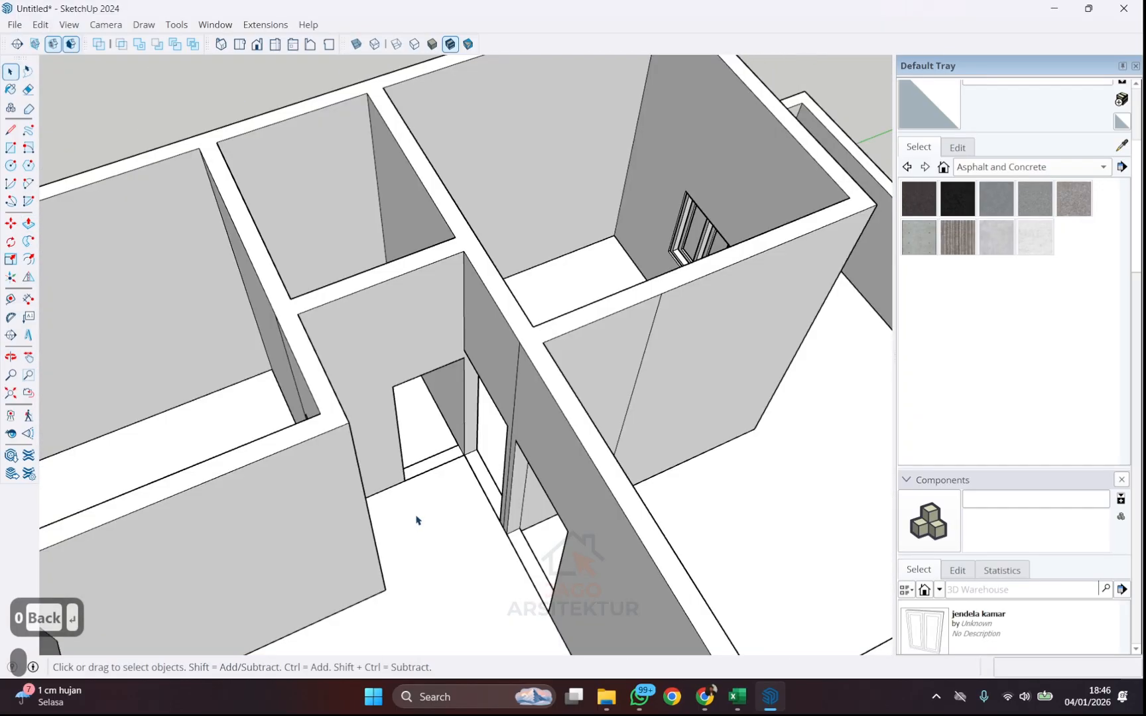
middle_click_drag(430, 504, 153, 491)
scroll(298, 417, "up", 3)
scroll(298, 415, "up", 3)
left_click(317, 398)
middle_click_drag(416, 409, 295, 460)
scroll(293, 463, "up", 2)
scroll(430, 345, "up", 3)
scroll(413, 324, "up", 1)
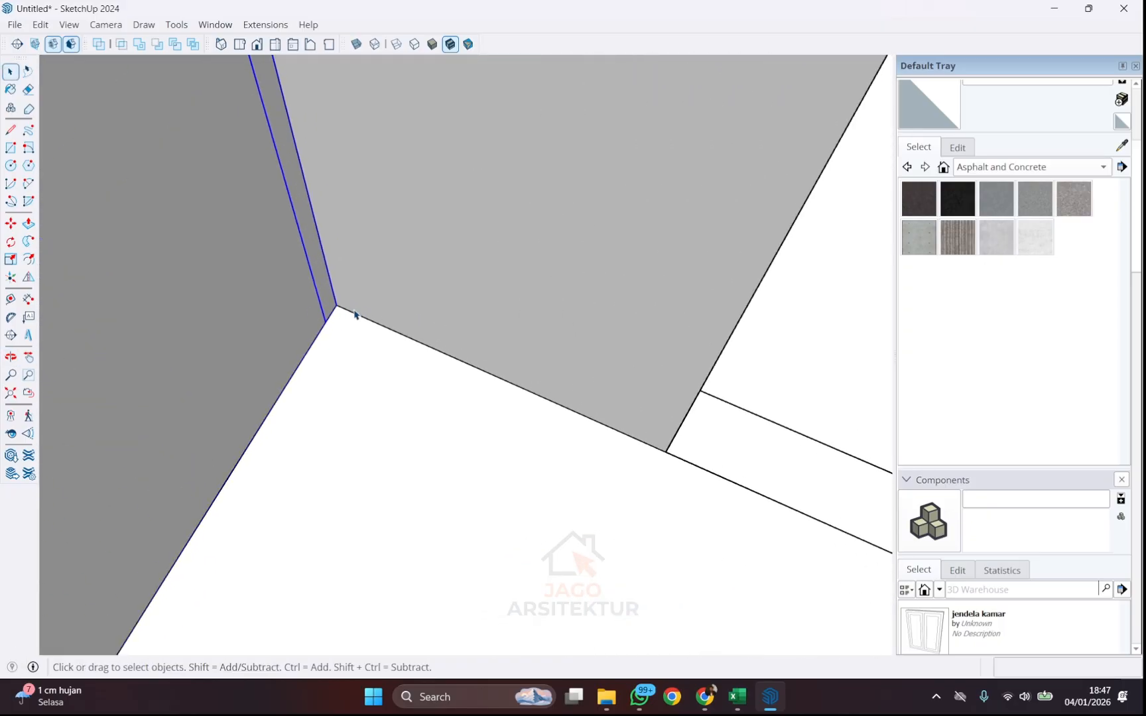
key("m")
left_click(335, 305)
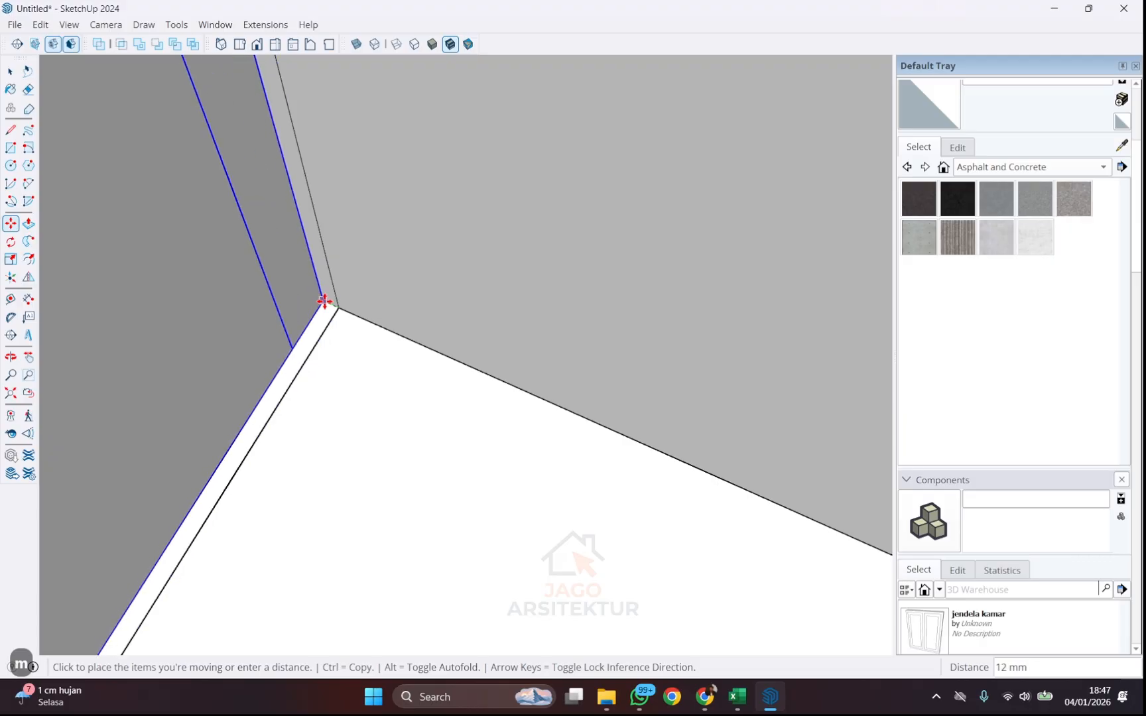
left_click(325, 301)
key("space")
scroll(415, 459, "down", 7)
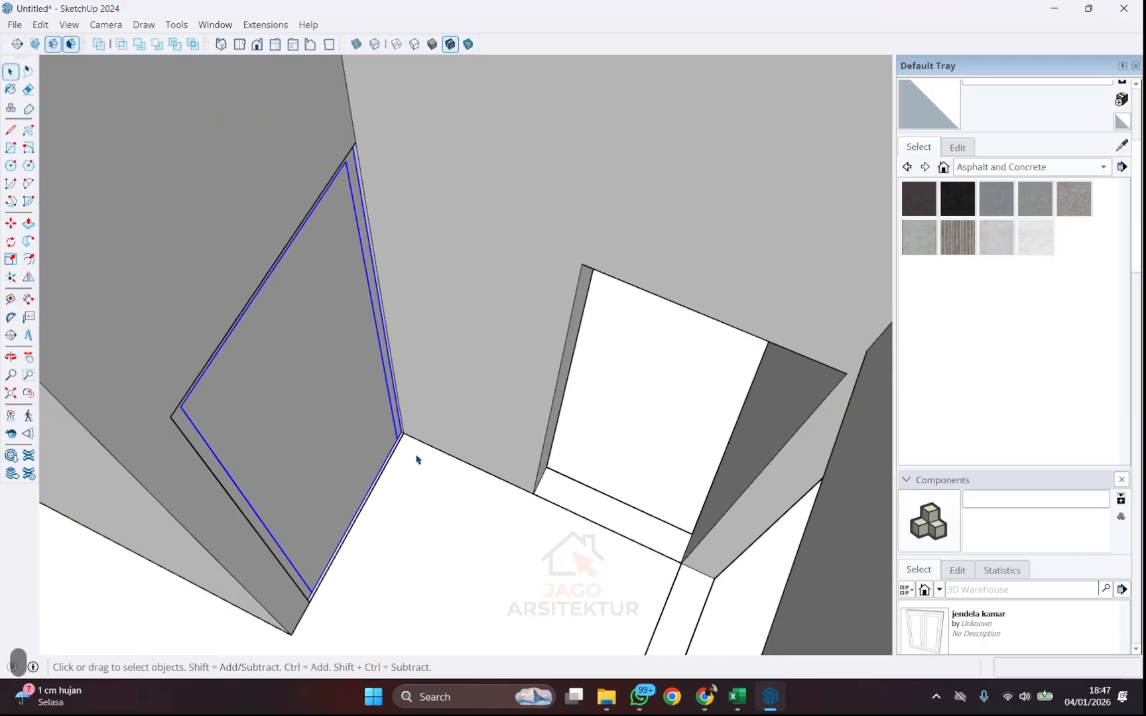
- Turn the recessed door group into a component named "pintu kamar"
middle_click_drag(417, 459, 337, 456)
middle_click_drag(408, 451, 397, 391)
scroll(351, 406, "down", 2)
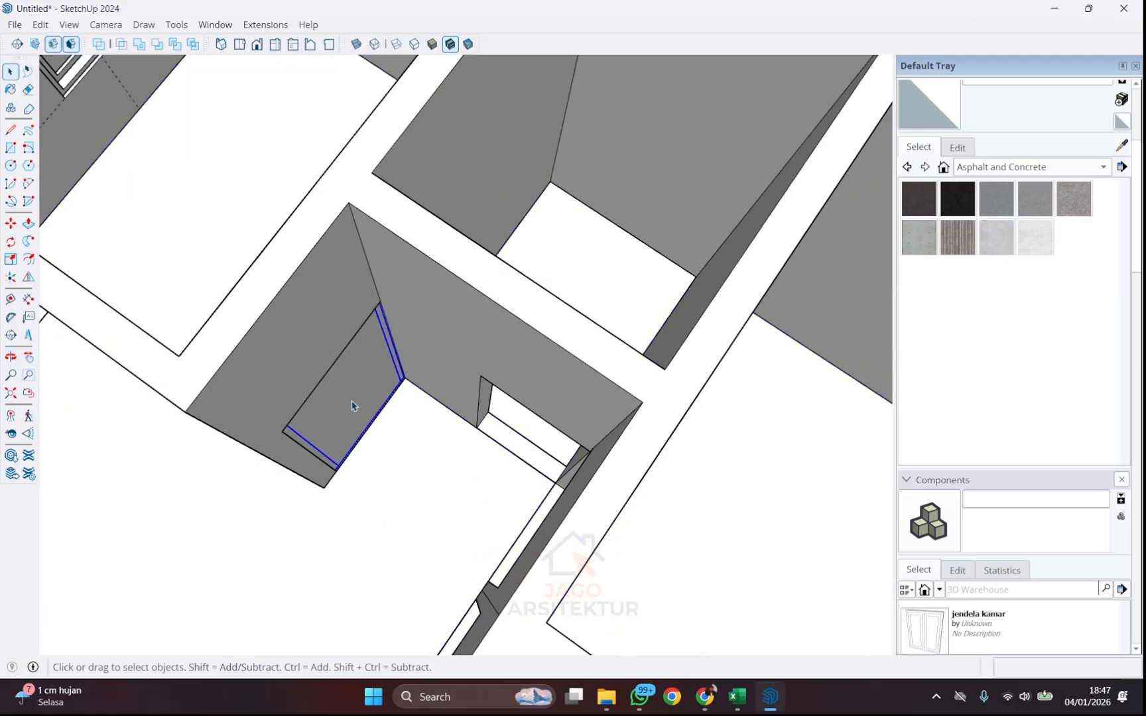
right_click(353, 406)
left_click(421, 523)
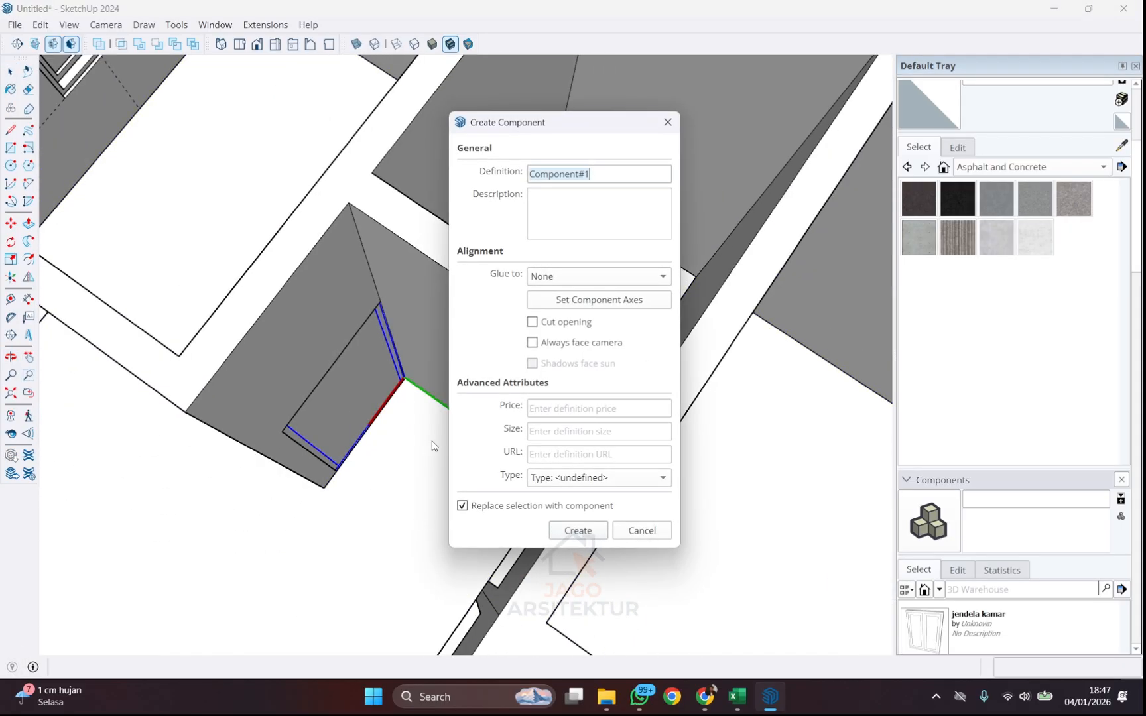
type("pintu kama")
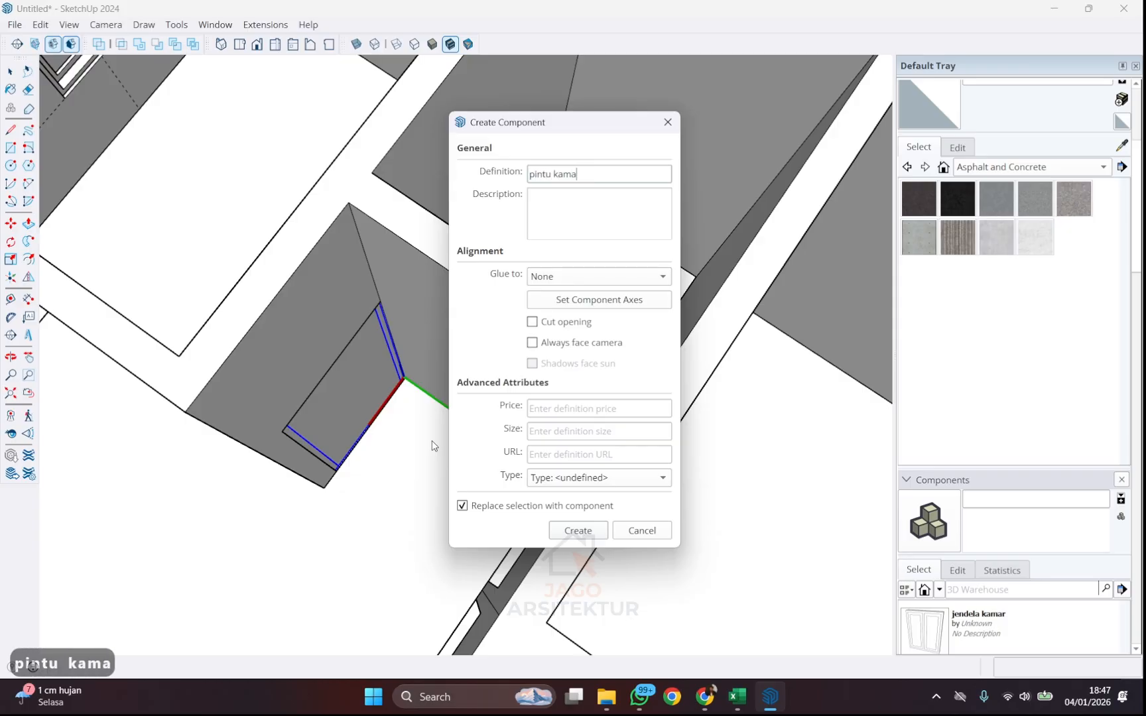
type("r")
key("Return")
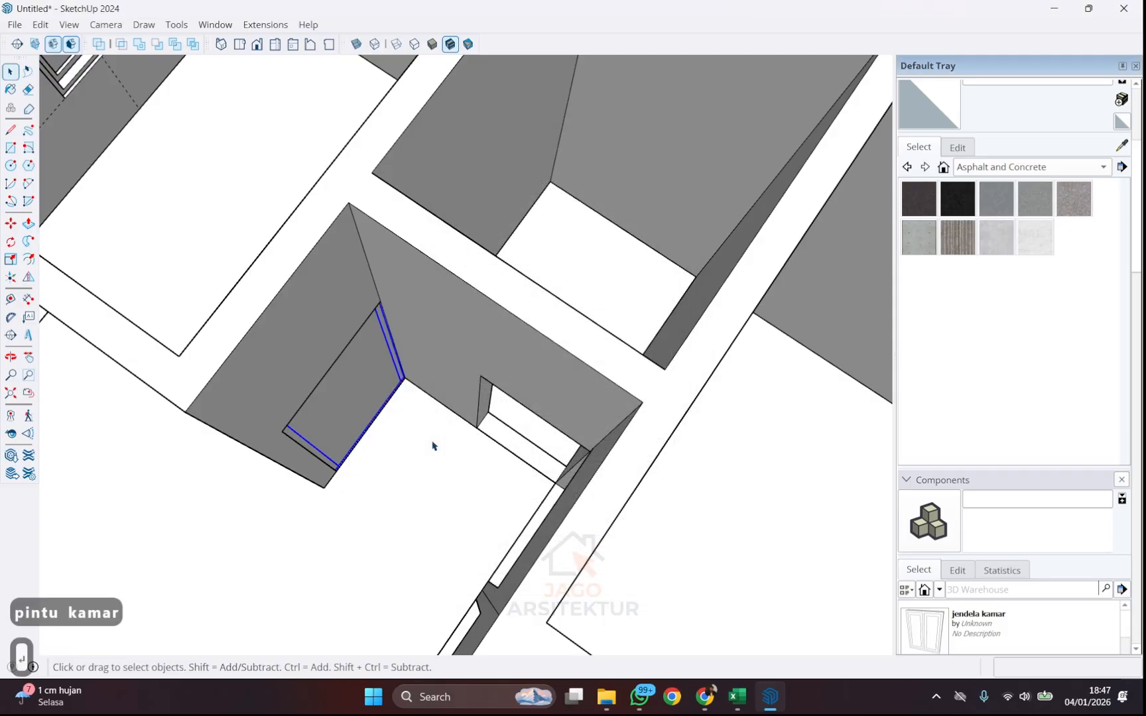
- Copy the pintu kamar door 1500 mm across from its lower corner into the door opening in the facing wall
scroll(365, 491, "up", 6)
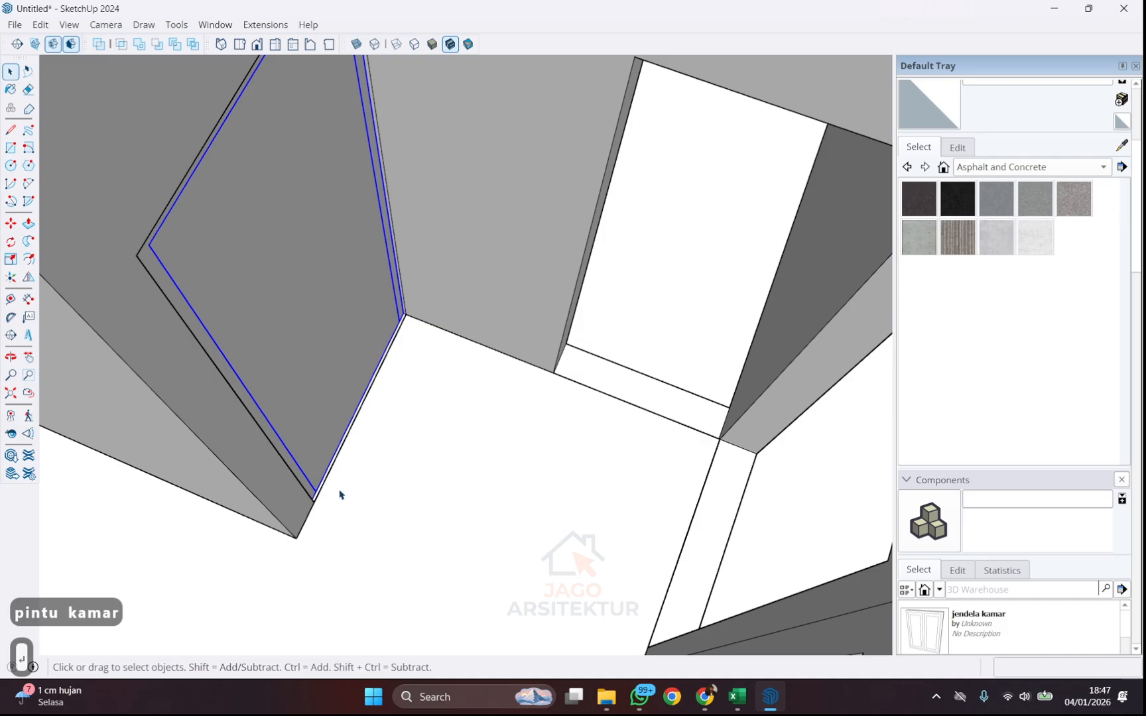
key("m")
left_click(313, 502)
scroll(312, 501, "down", 5)
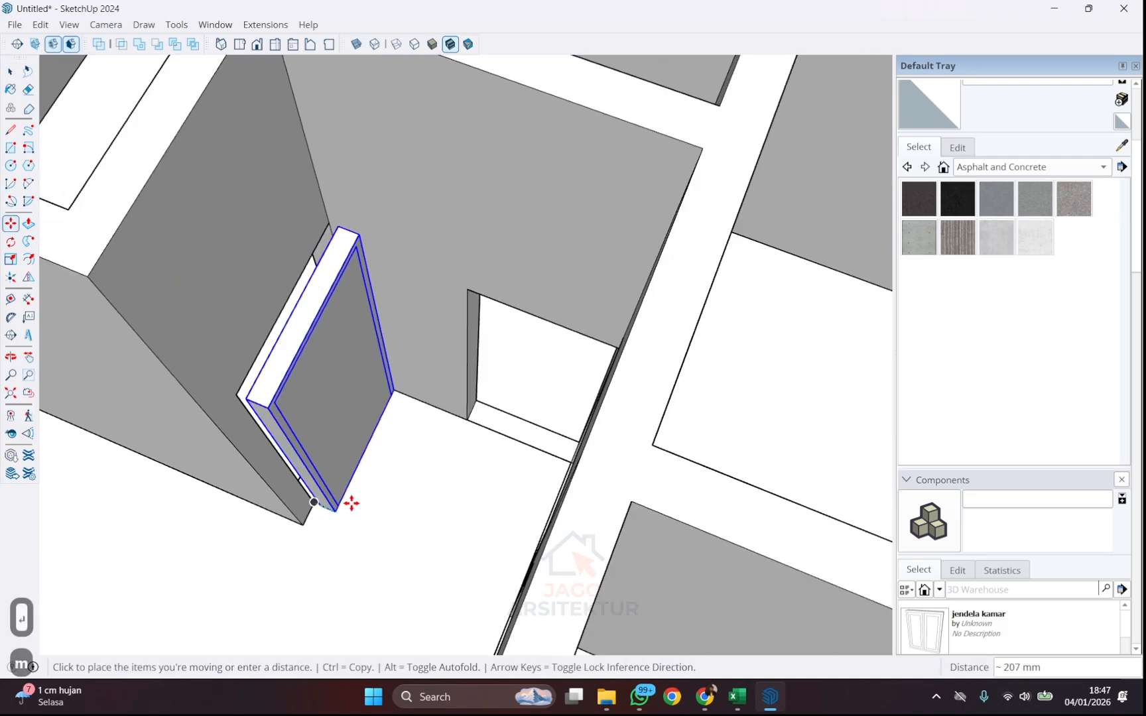
key("ctrl")
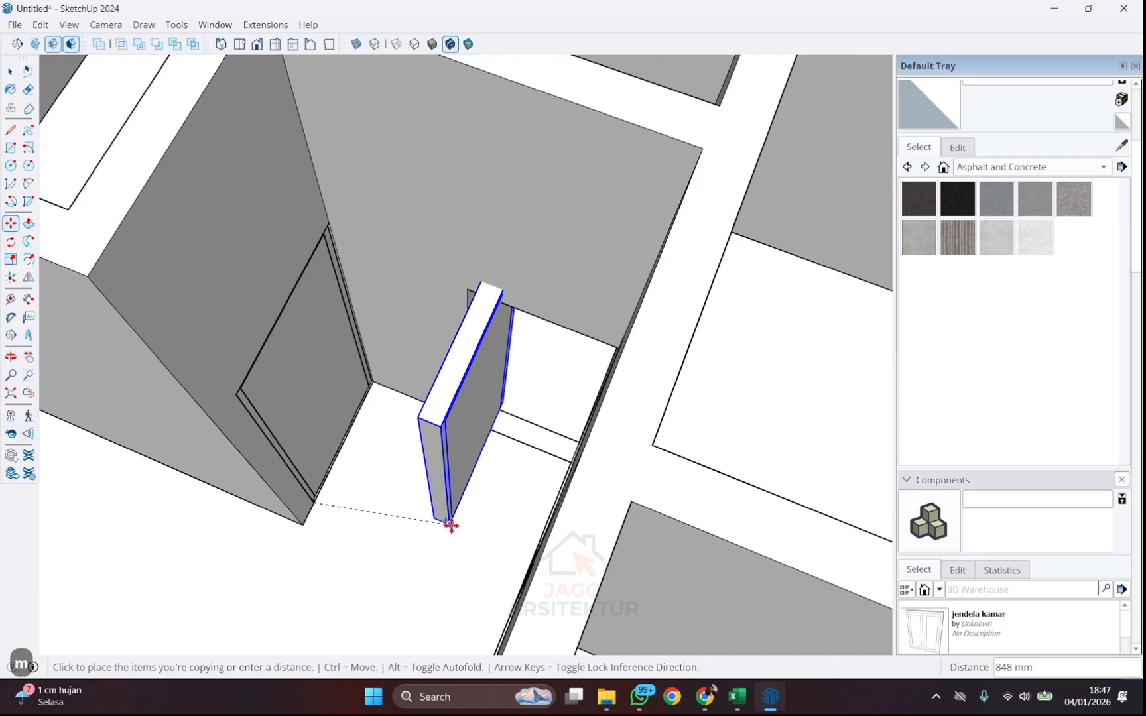
middle_click_drag(453, 527, 333, 578)
scroll(325, 531, "up", 4)
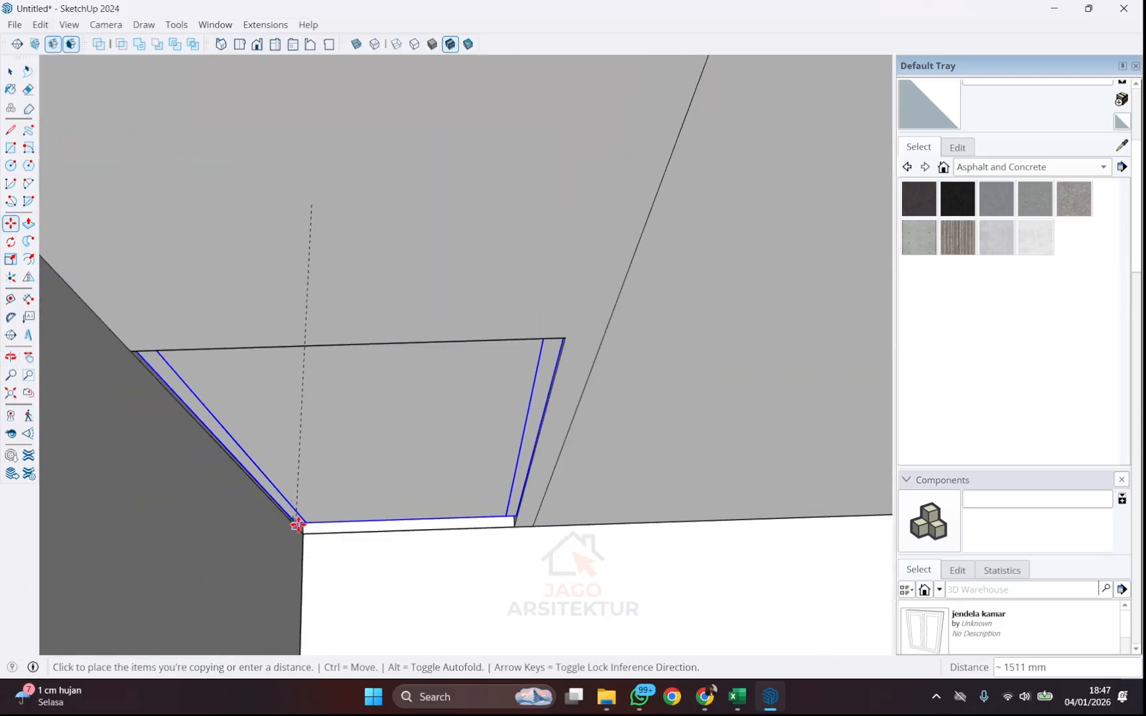
scroll(307, 532, "up", 3)
left_click(304, 536)
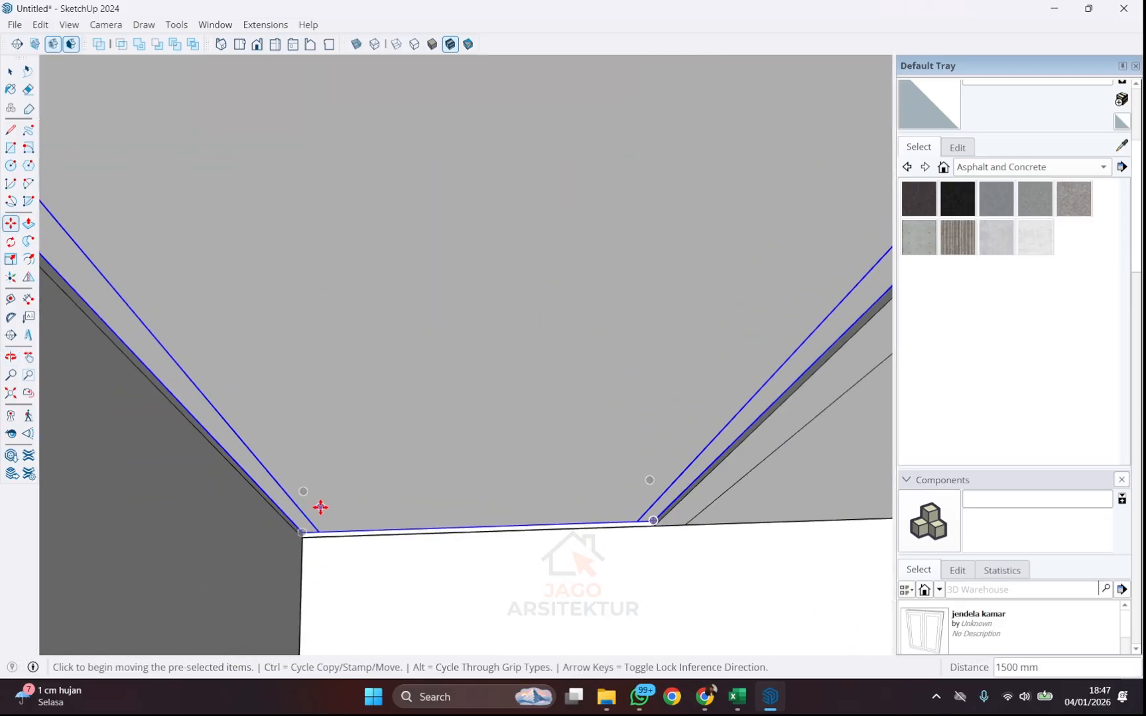
key("space")
scroll(319, 514, "down", 3)
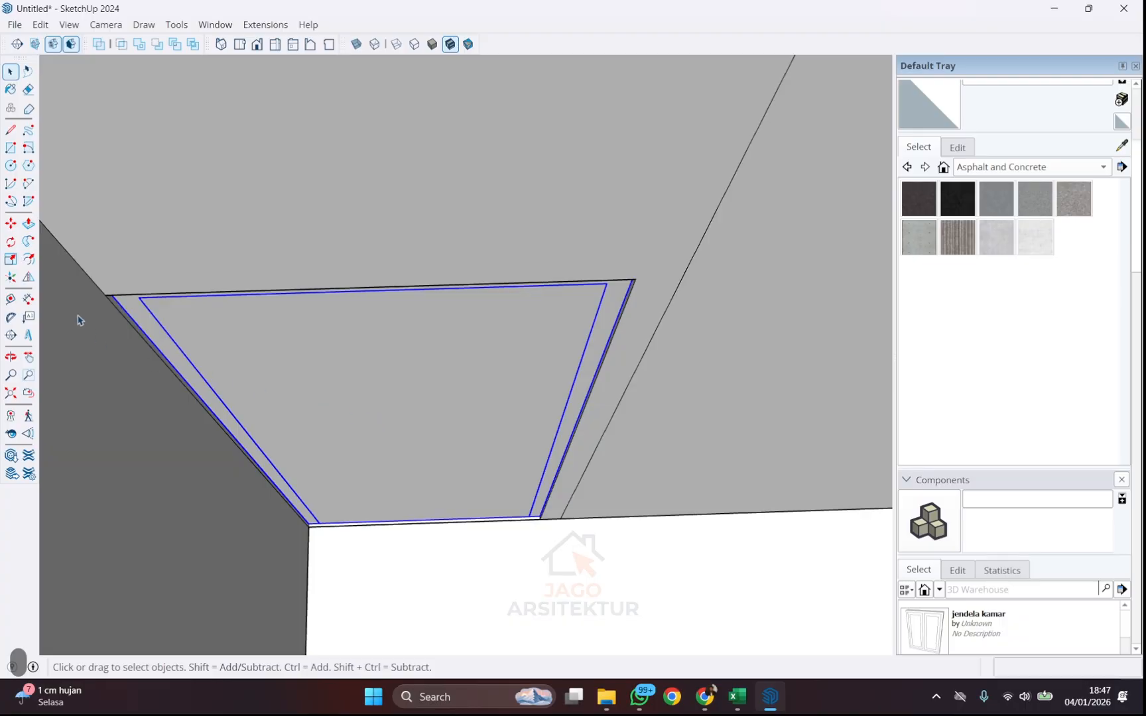
- Flip the copied pintu kamar door front to back about its green-axis plane
left_click(28, 278)
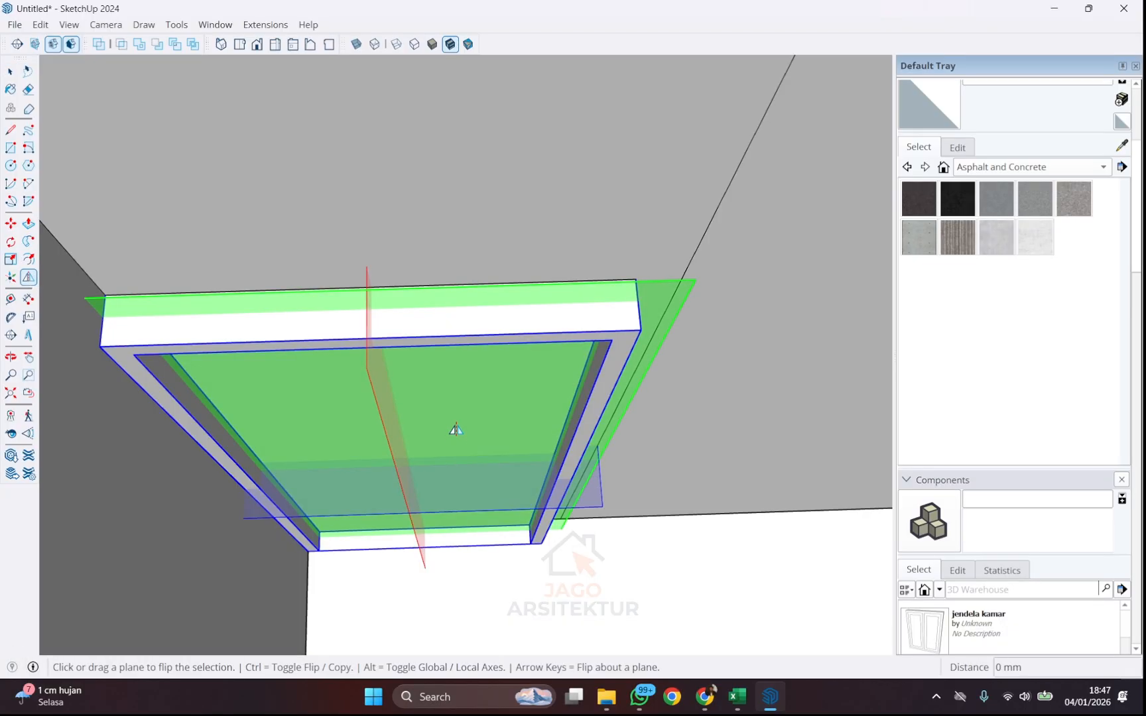
left_click(459, 434)
scroll(464, 430, "down", 2)
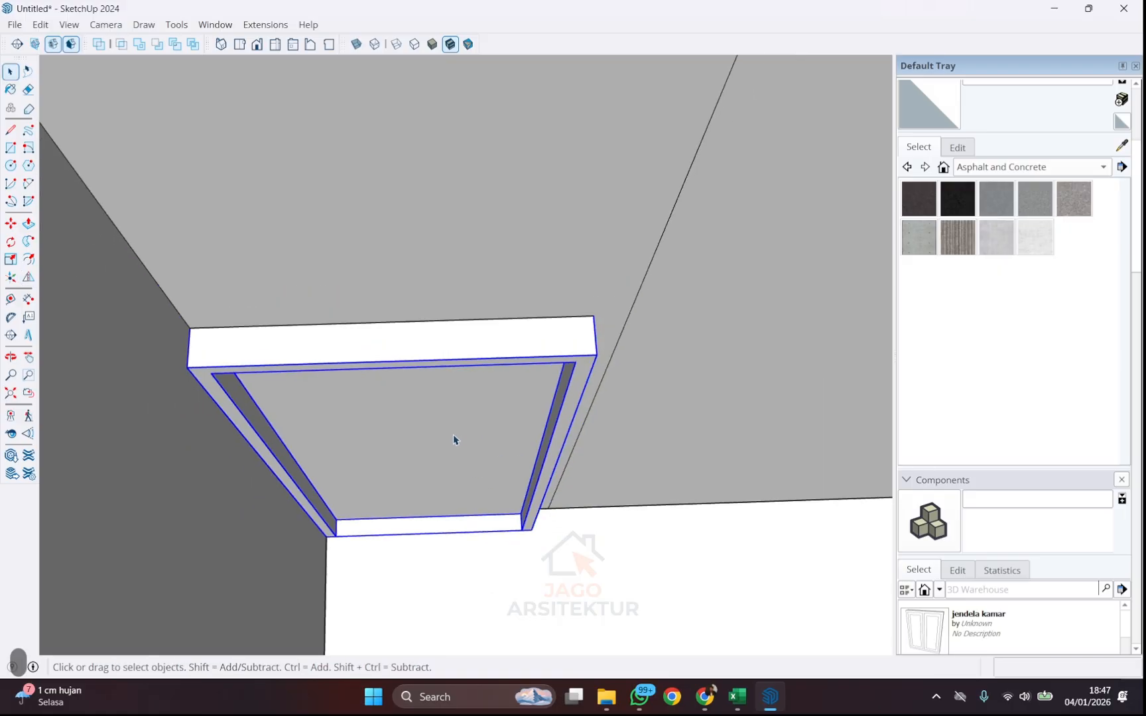
- Move the flipped door by its lower frame corner back along the green axis into the wall opening
middle_click_drag(486, 475, 572, 529)
key("m")
left_click(510, 541)
scroll(503, 513, "up", 4)
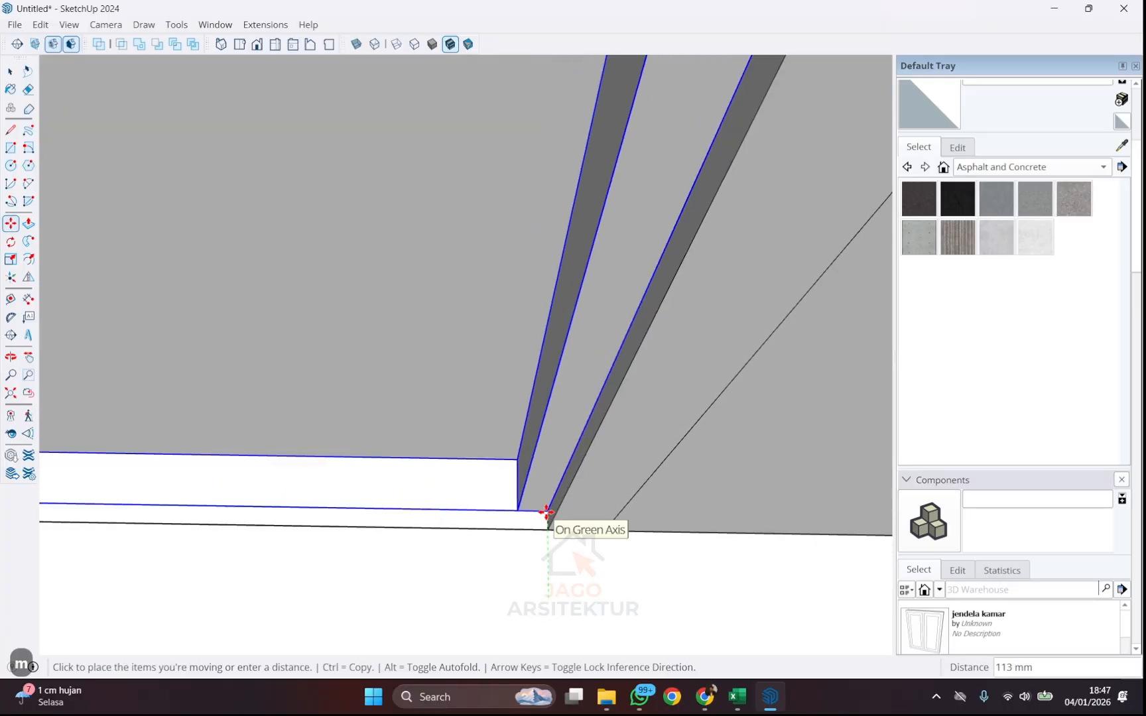
scroll(547, 514, "up", 3)
left_click(545, 527)
key("space")
scroll(439, 590, "down", 5)
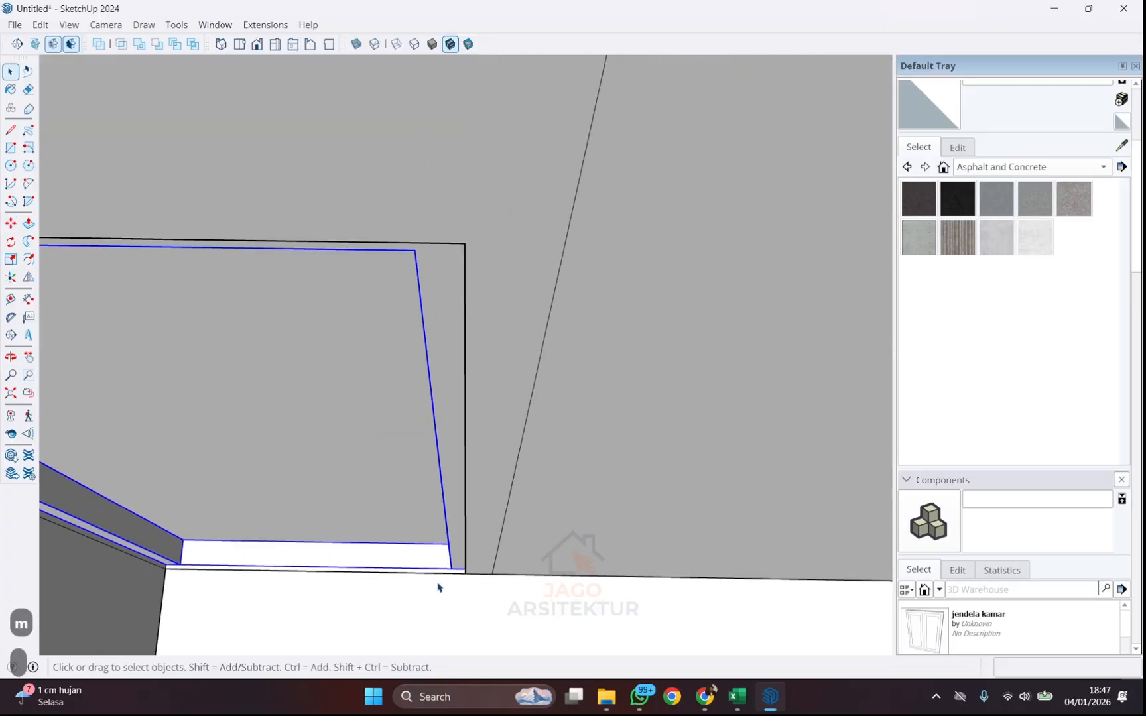
- Cover the L-shaped front entrance opening with a 2100 × 900 mm rectangle over the door part and another over the window part
scroll(602, 456, "down", 3)
scroll(601, 456, "down", 4)
middle_click_drag(601, 443, 613, 420)
scroll(493, 277, "down", 4)
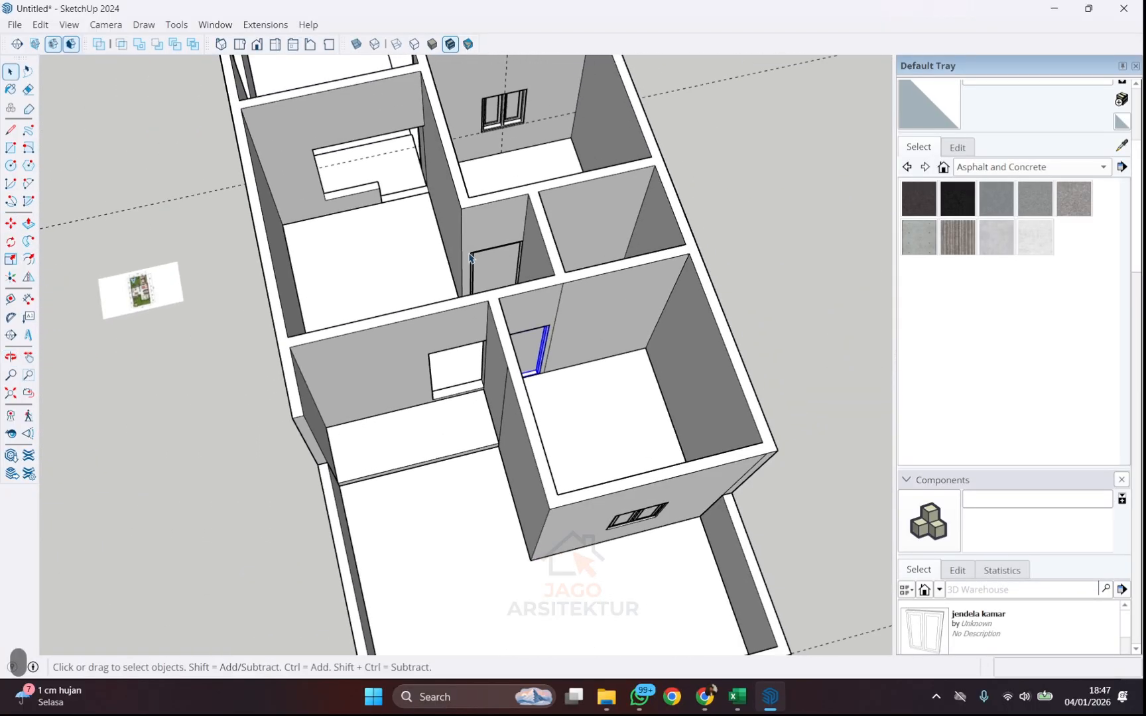
scroll(493, 277, "up", 4)
middle_click_drag(492, 276, 576, 370)
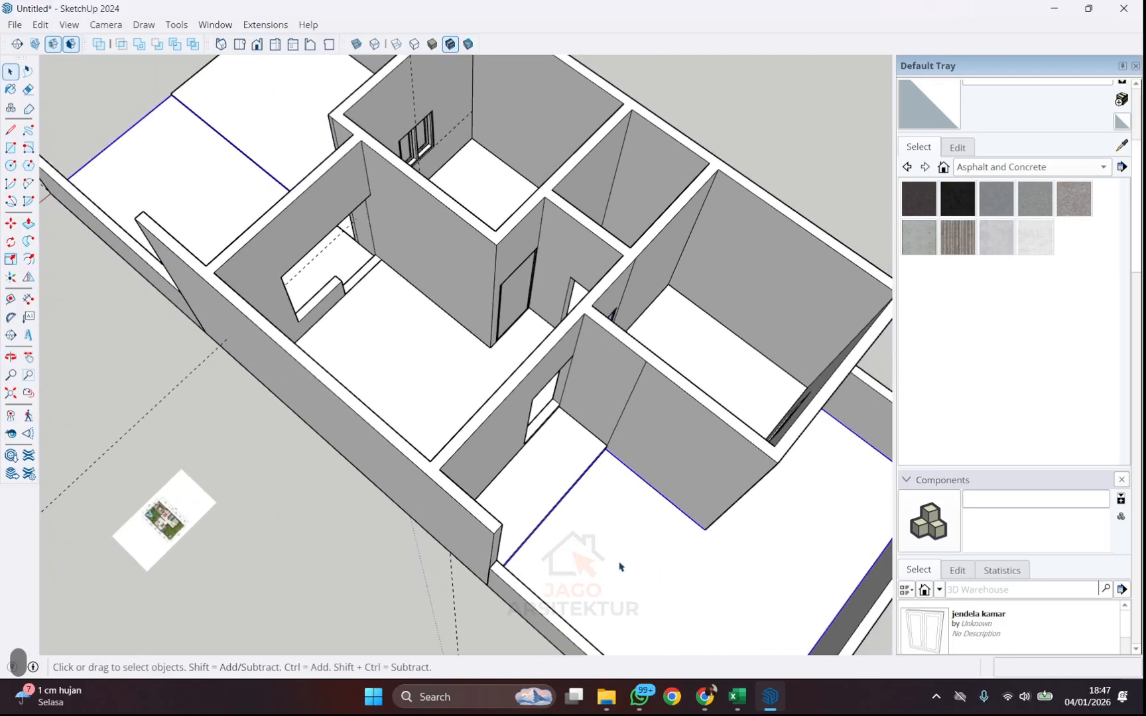
scroll(619, 567, "down", 3)
middle_click_drag(524, 507, 627, 420)
scroll(425, 343, "up", 10)
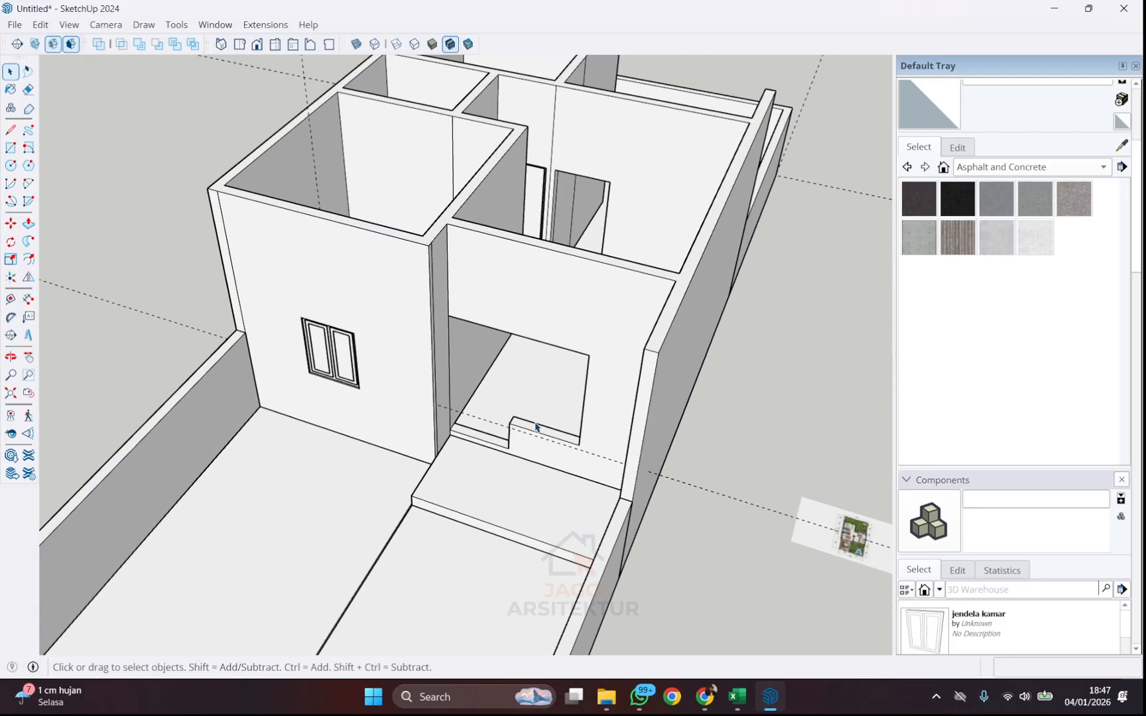
scroll(430, 466, "down", 2)
middle_click_drag(430, 466, 553, 255)
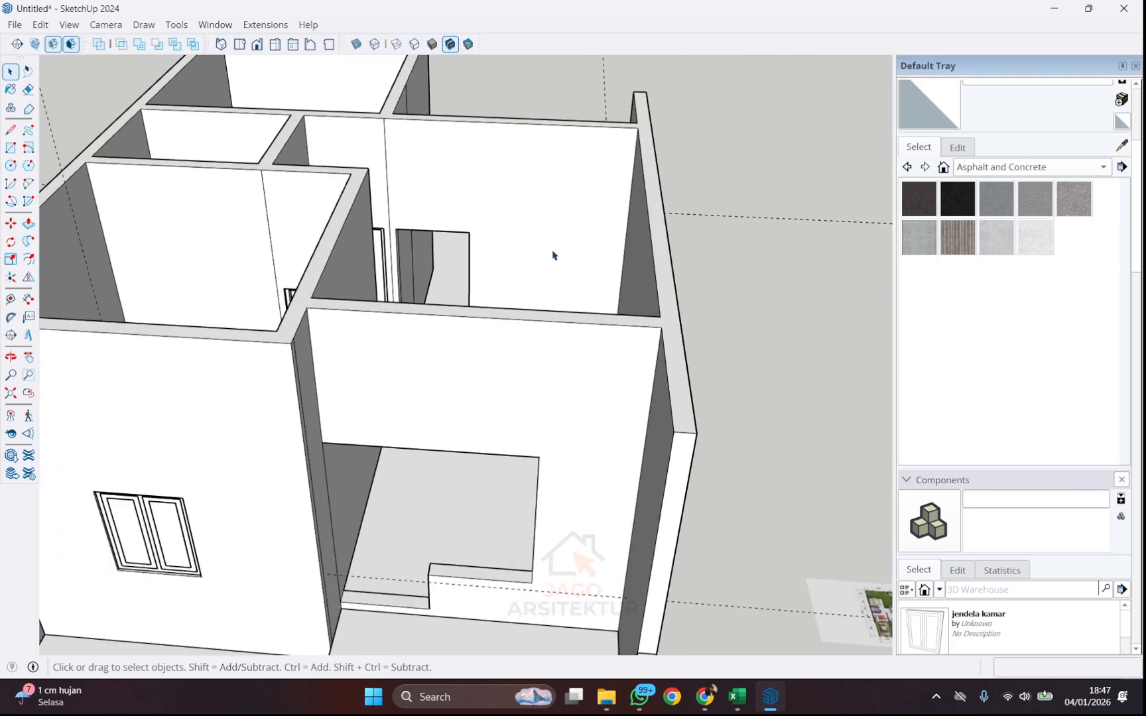
scroll(444, 331, "down", 5)
scroll(437, 383, "up", 7)
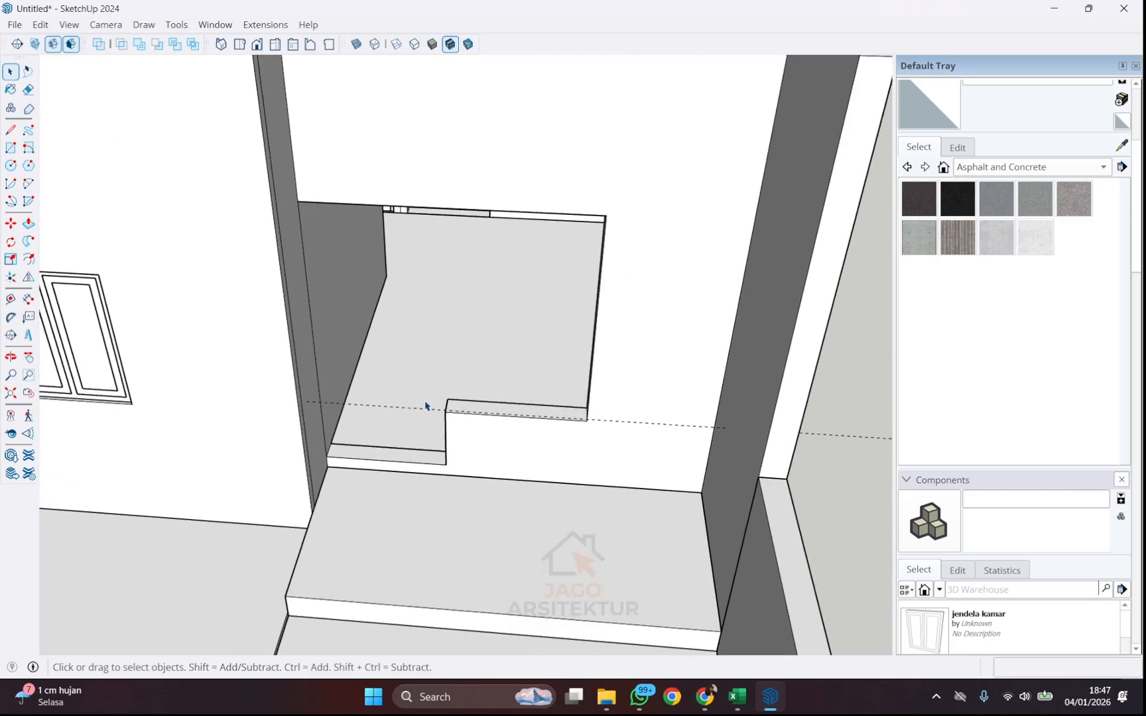
key("r")
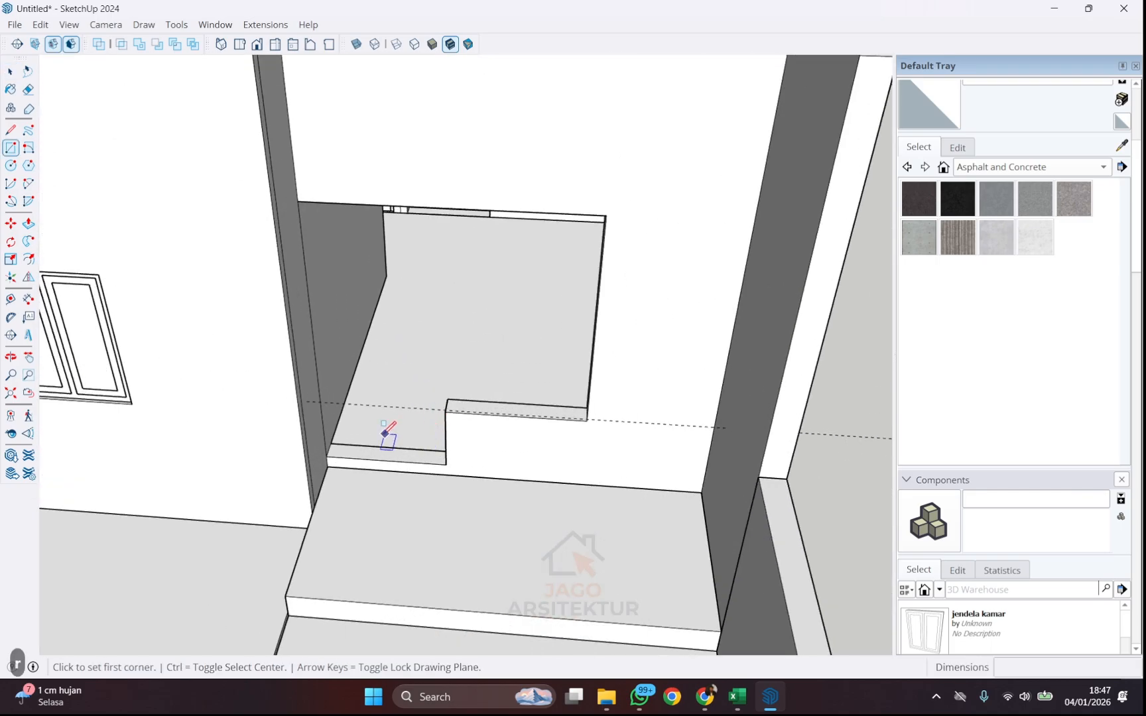
left_click(446, 465)
left_click(299, 202)
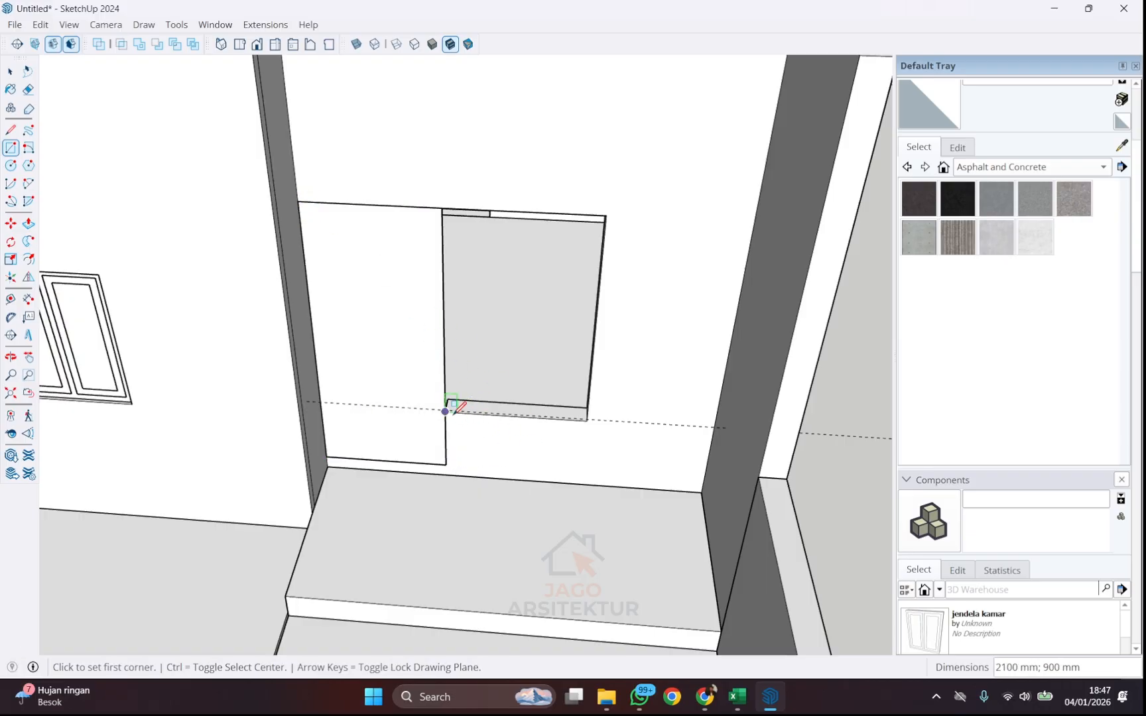
left_click(446, 411)
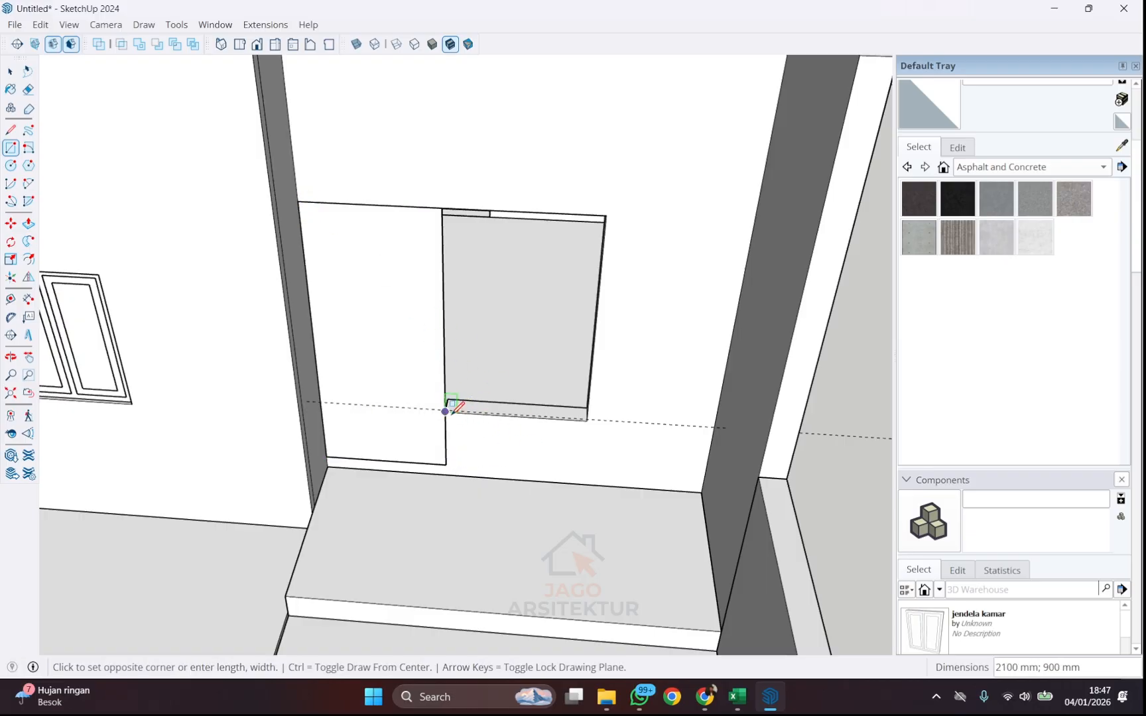
left_click(607, 213)
- Erase the dividing edge between the two rectangles and make the merged L-shaped face a group
middle_click_drag(493, 246, 433, 223)
scroll(433, 223, "up", 2)
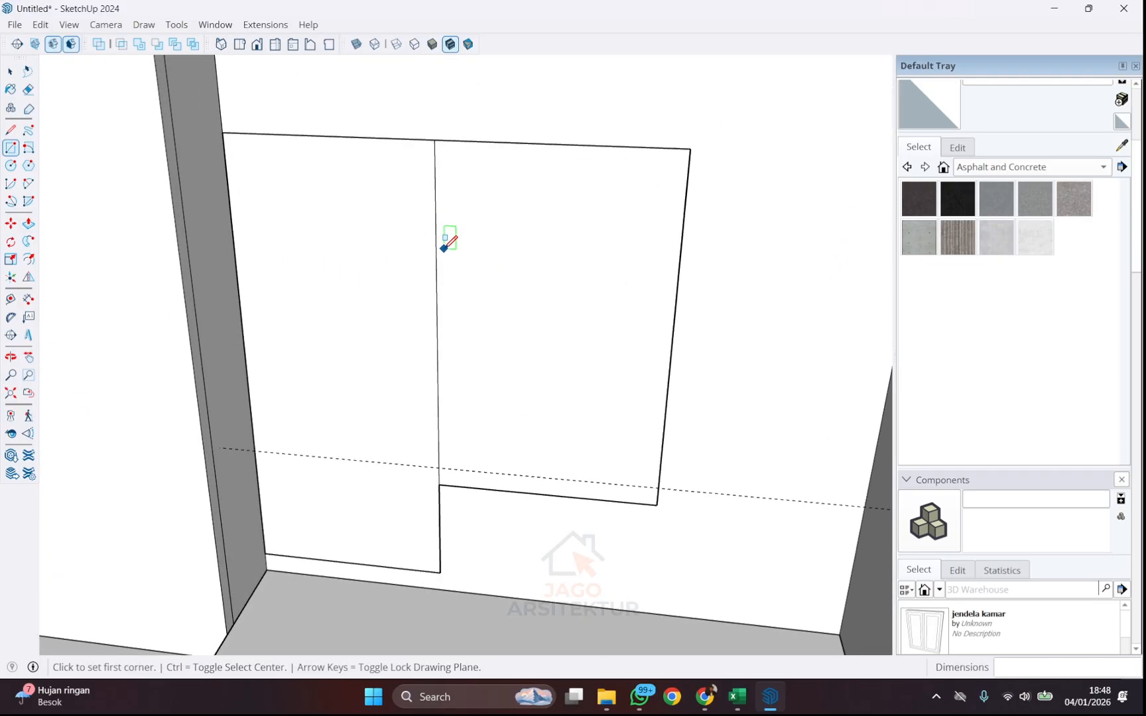
key("e")
left_click(438, 292)
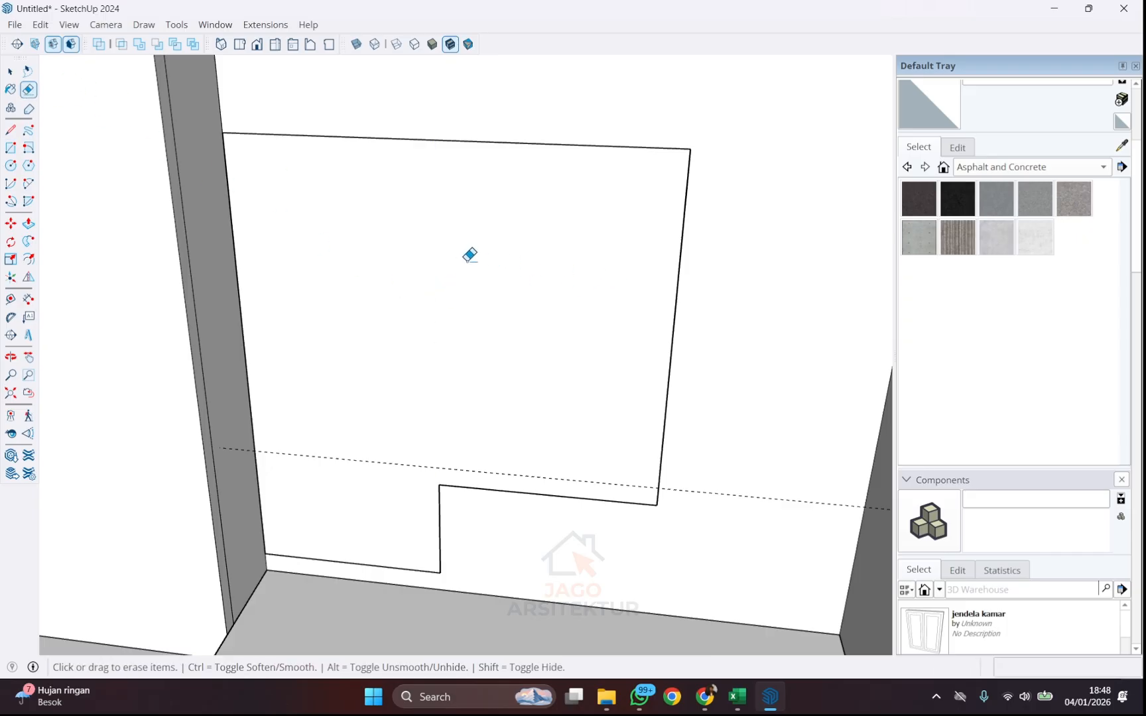
key("space")
right_click(368, 264)
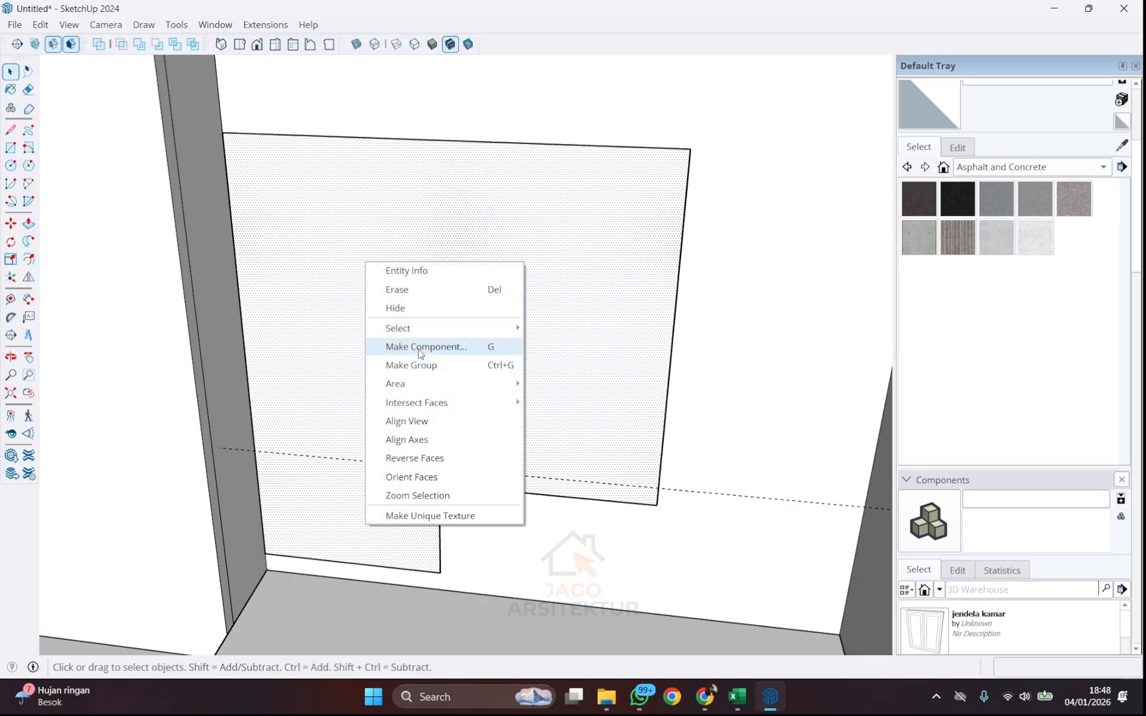
left_click(424, 372)
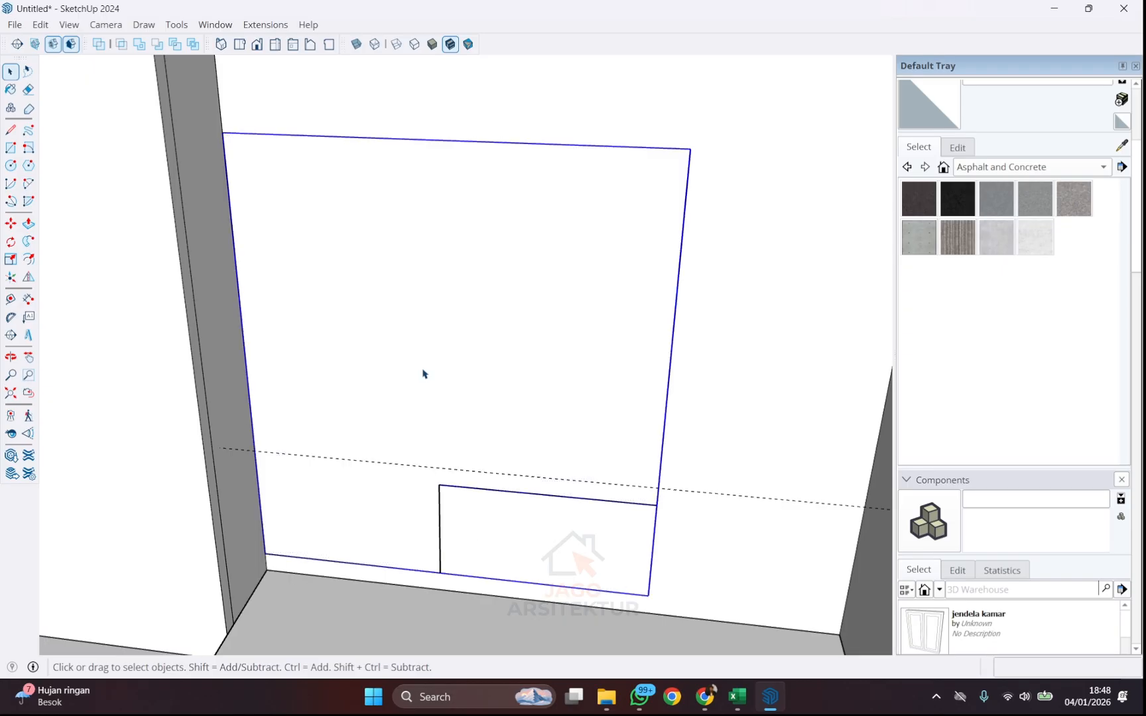
- Open the L-shaped group and offset its outline 40 mm inward
double_click(438, 315)
key("f")
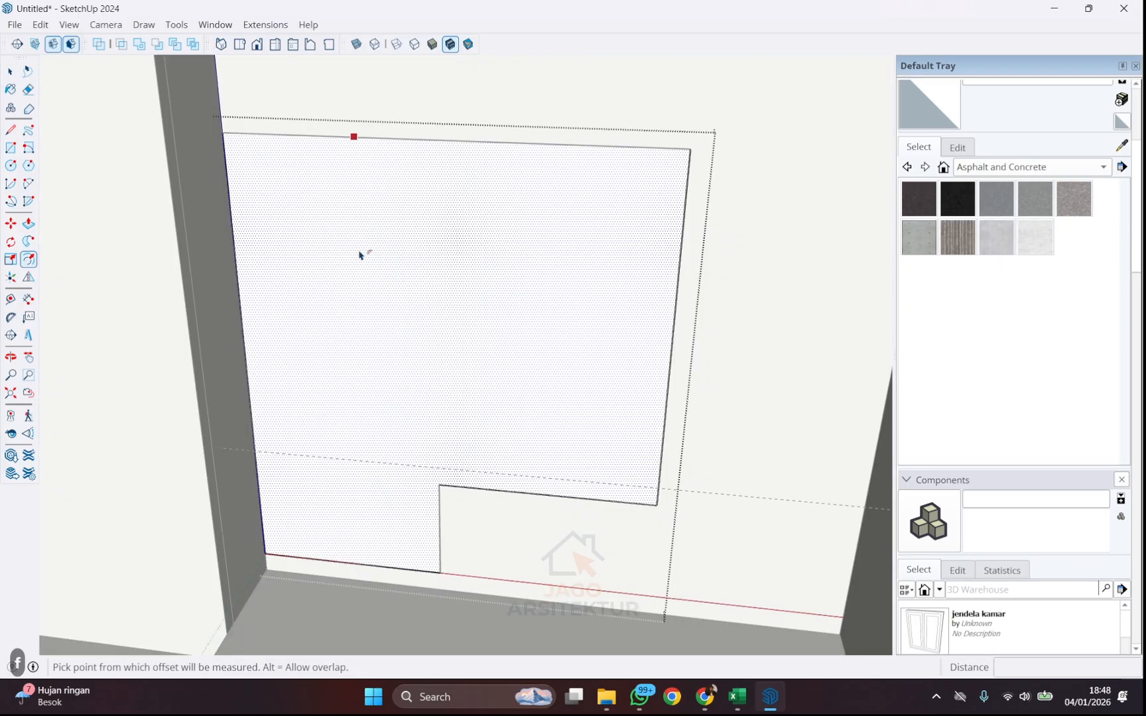
left_click(353, 137)
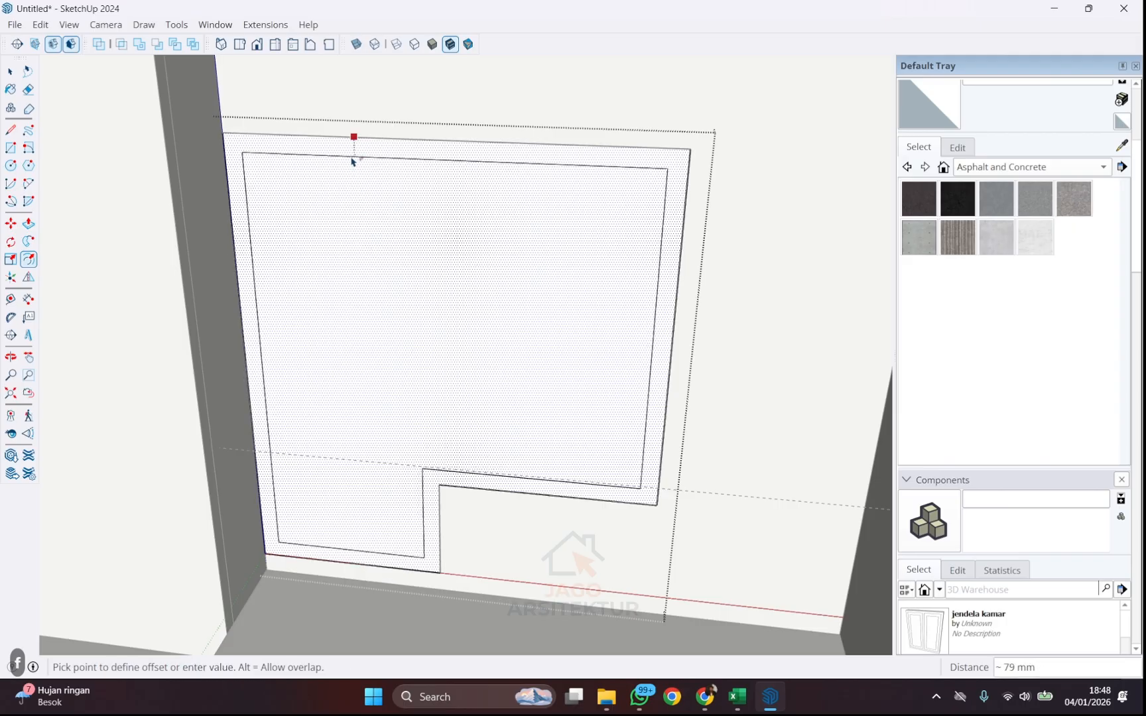
type("40")
key("Return")
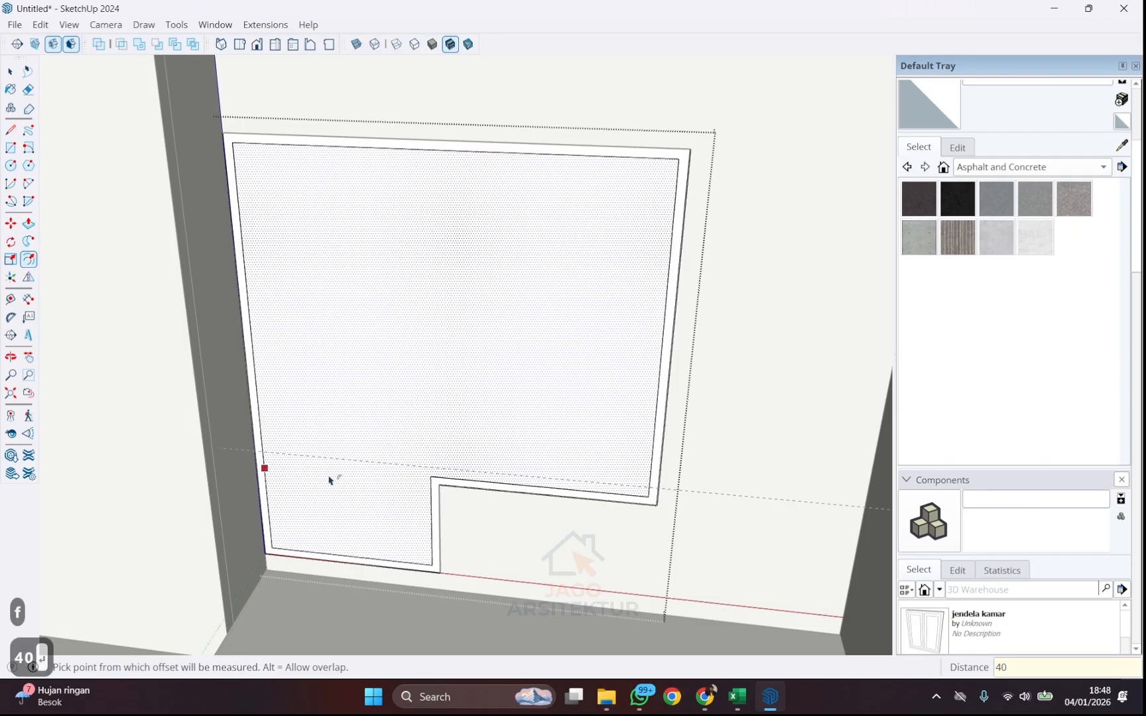
- Move the inner bottom edge of the door part down 40 mm onto the outer bottom edge, removing the frame's sill
scroll(399, 572, "up", 2)
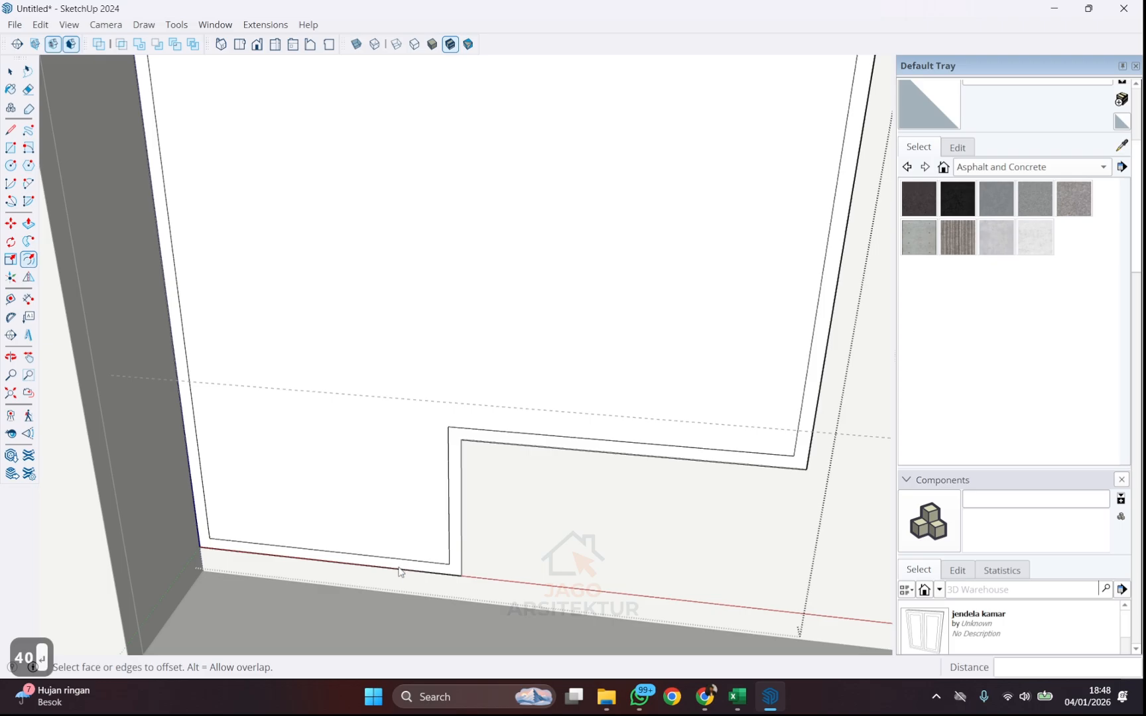
key("m")
key("space")
left_click(384, 558)
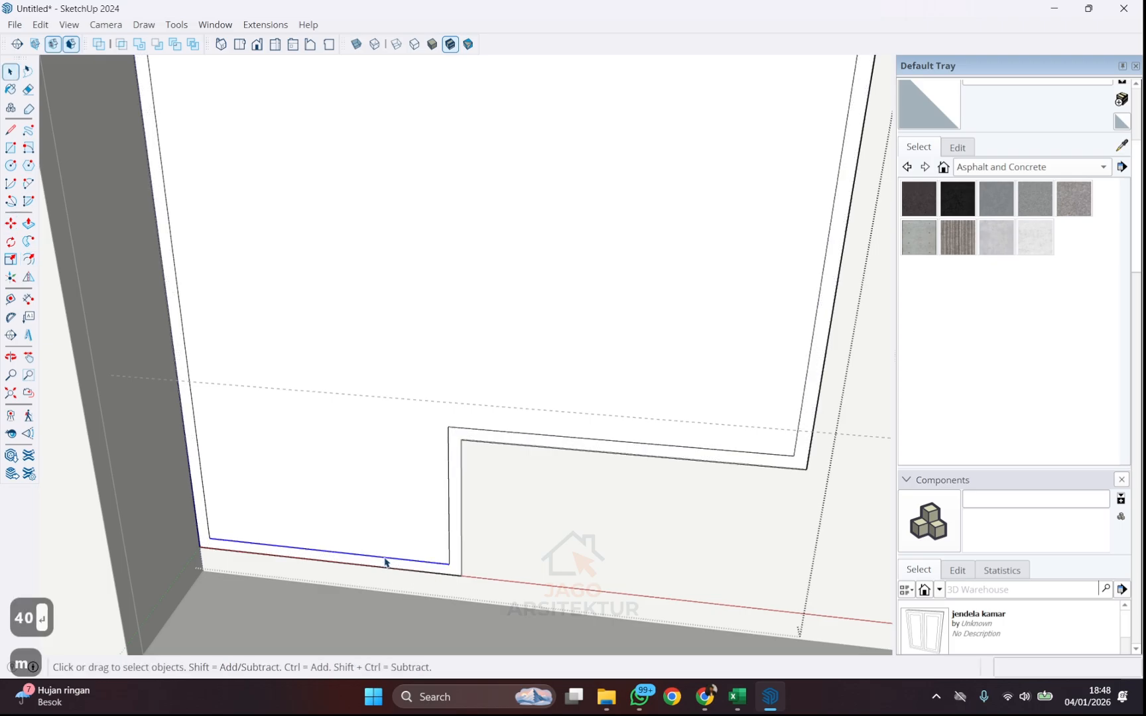
key("m")
left_click(384, 559)
left_click(383, 564)
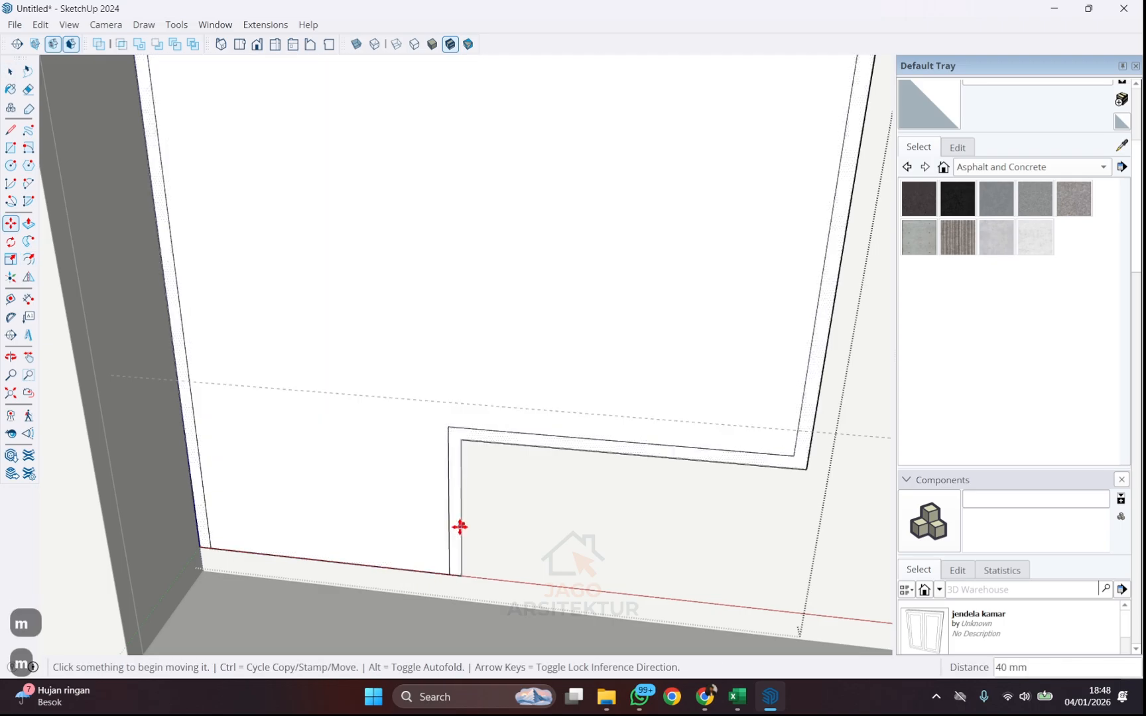
- Copy the window side's inner and outer vertical frame edges across to the inner corner where the window meets the door
scroll(460, 525, "down", 2)
scroll(588, 457, "down", 1)
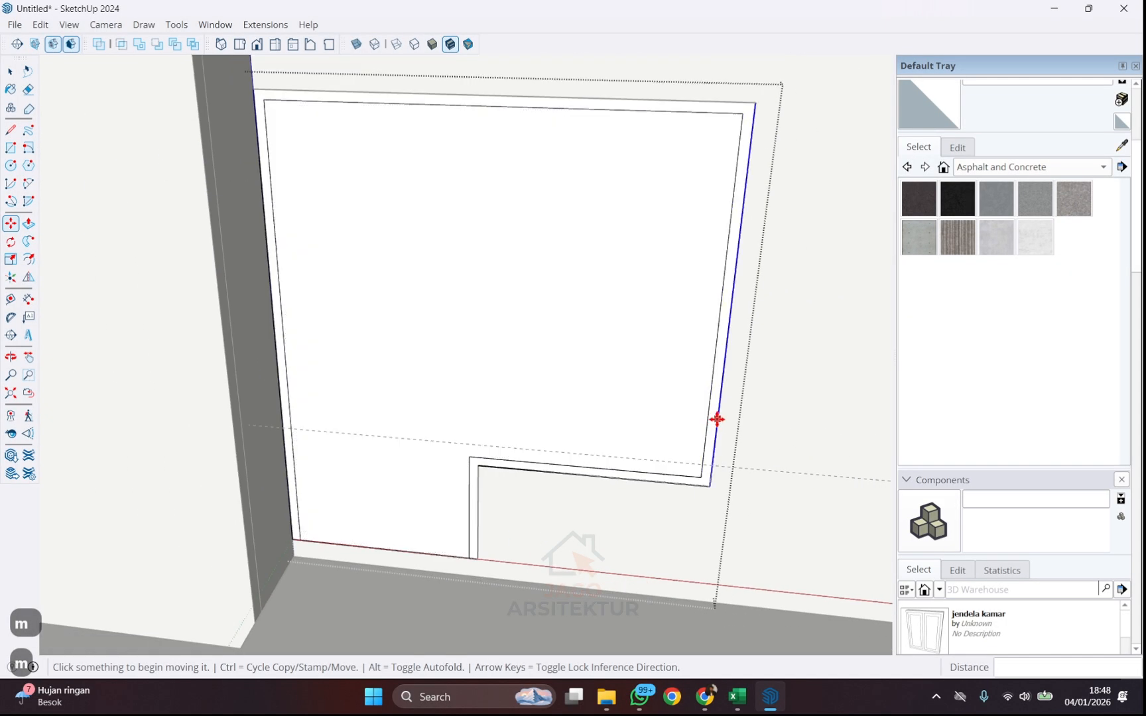
key("space")
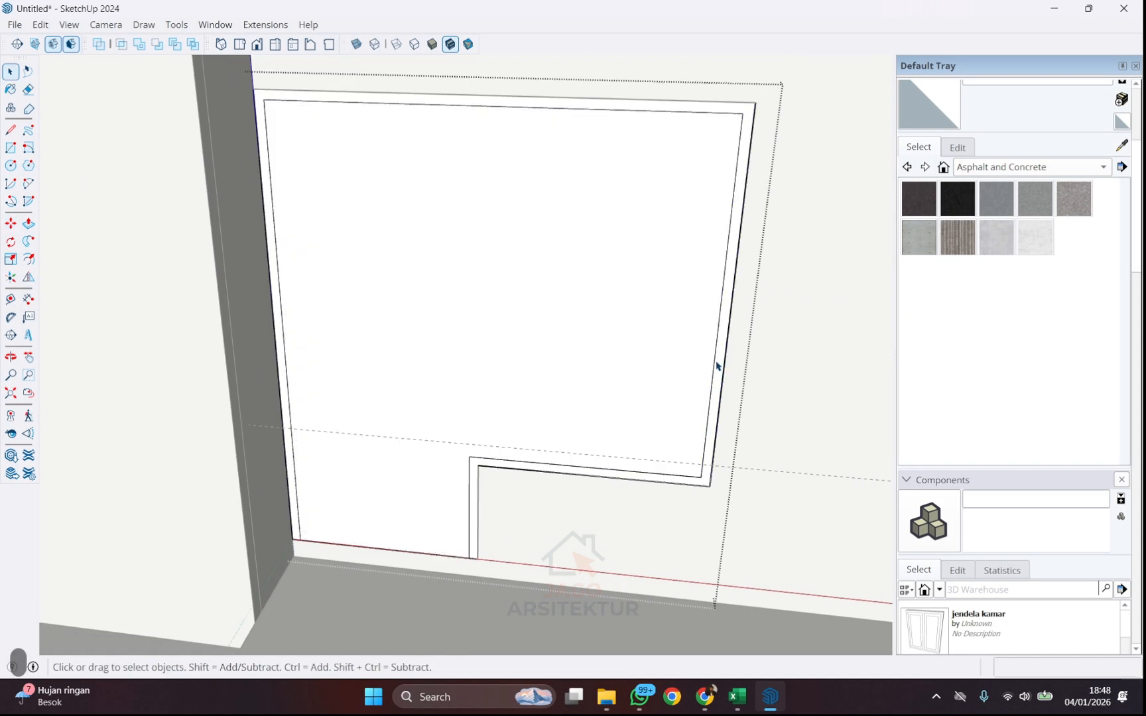
left_click(715, 366)
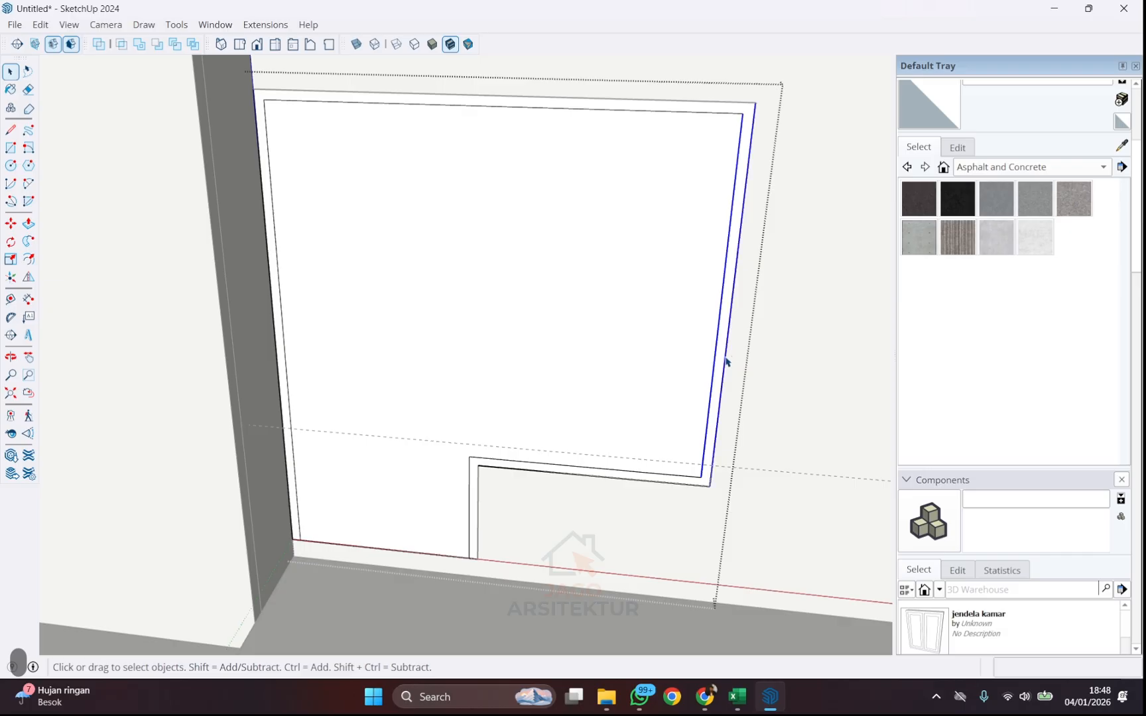
key("m")
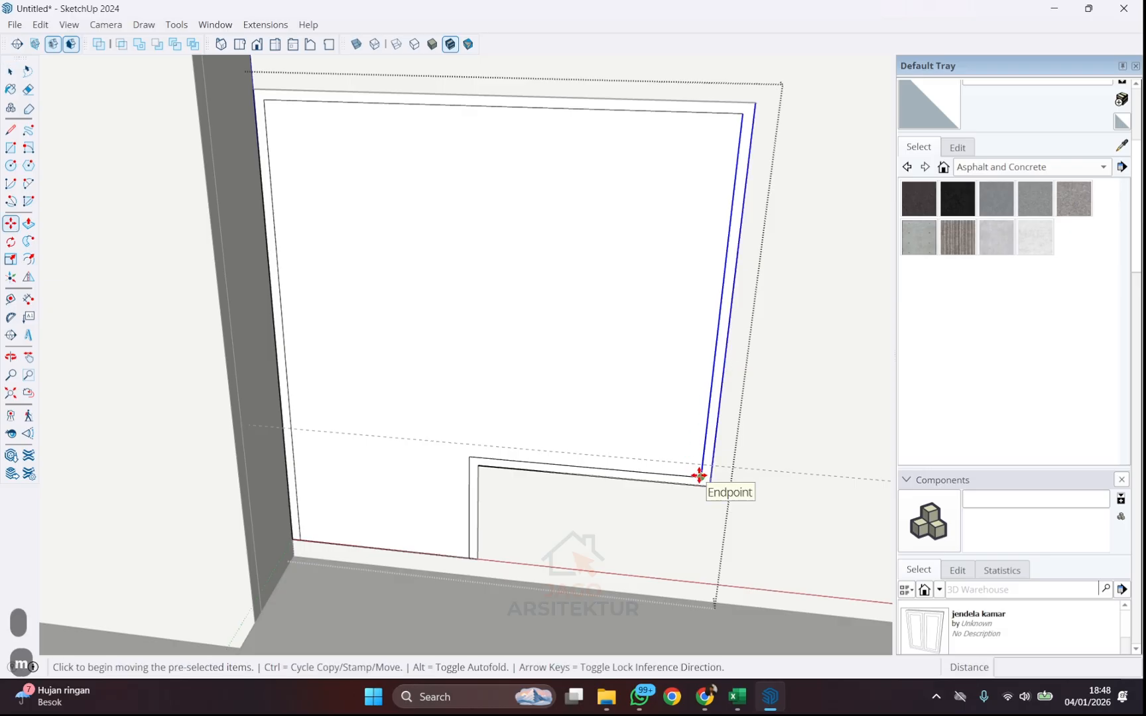
left_click(700, 475)
key("ctrl")
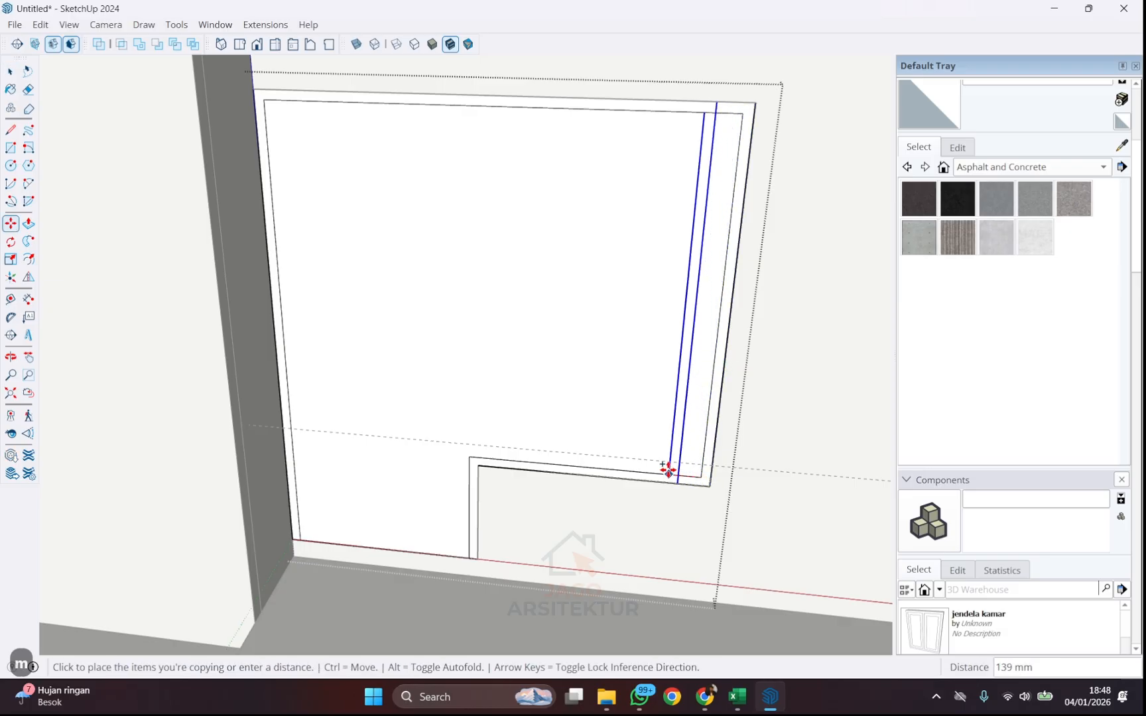
left_click(476, 456)
scroll(568, 261, "down", 3)
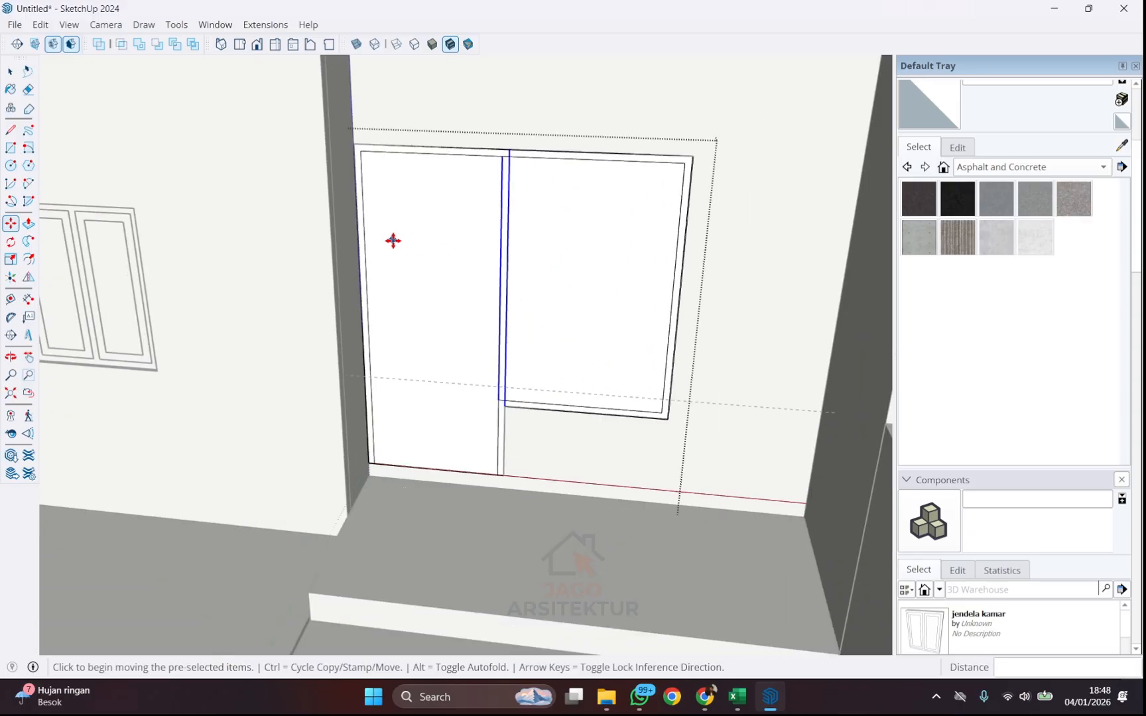
- Divide the copy distance with /2 to add a middle mullion halfway across the window part
scroll(560, 260, "up", 3)
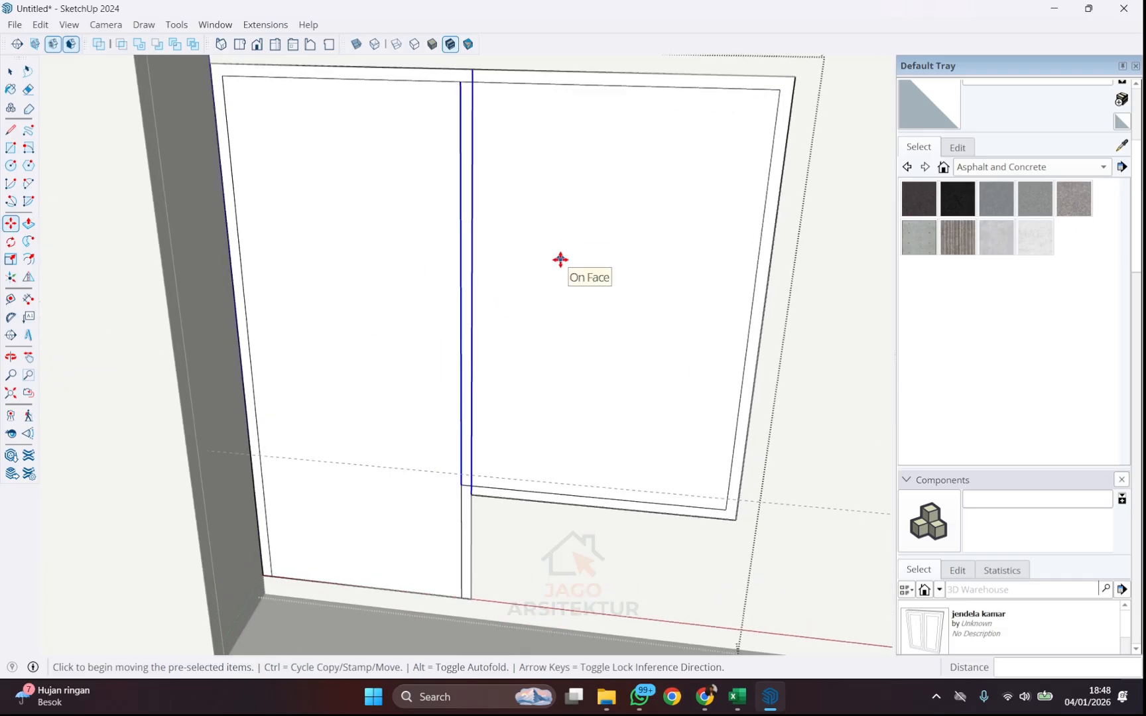
scroll(524, 300, "down", 2)
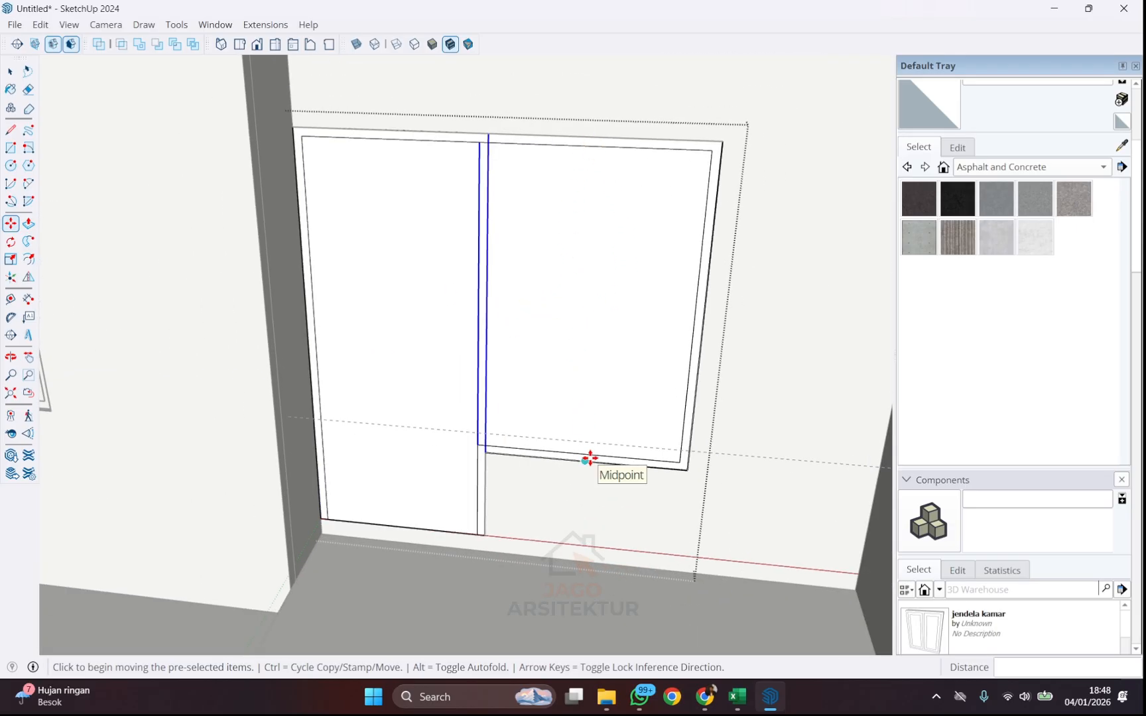
type("/2")
key("Return")
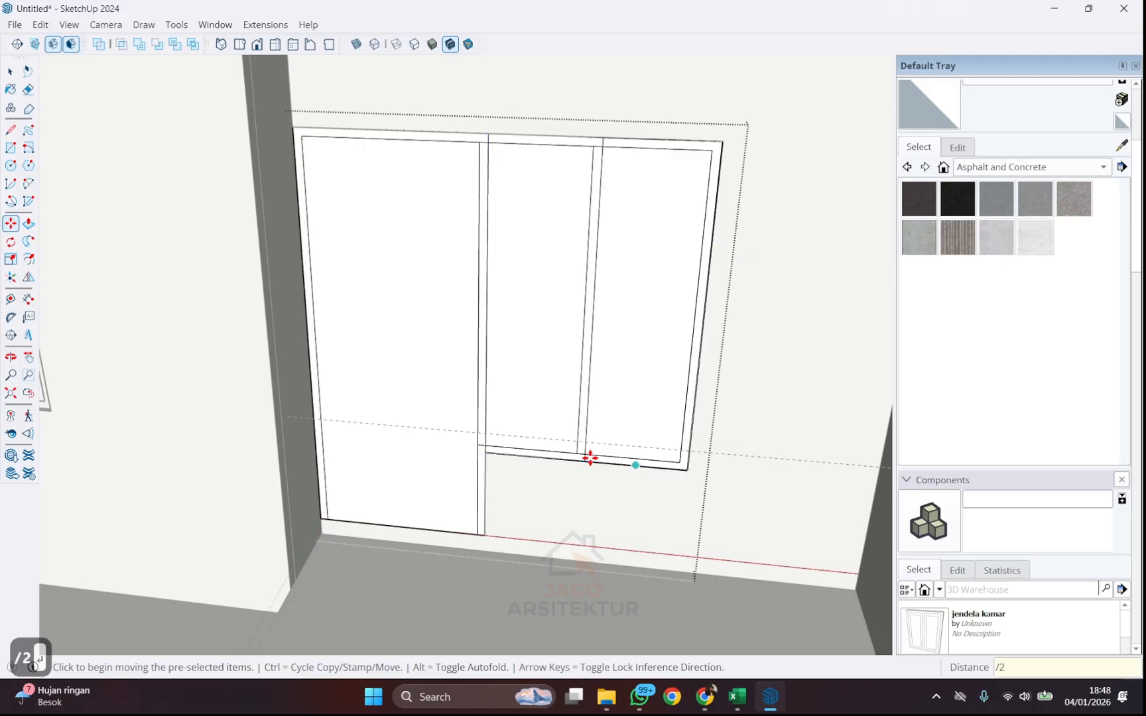
key("space")
- Erase the leftover edge segments where the two mullions meet the frame's bottom rail
middle_click_drag(639, 317, 583, 325)
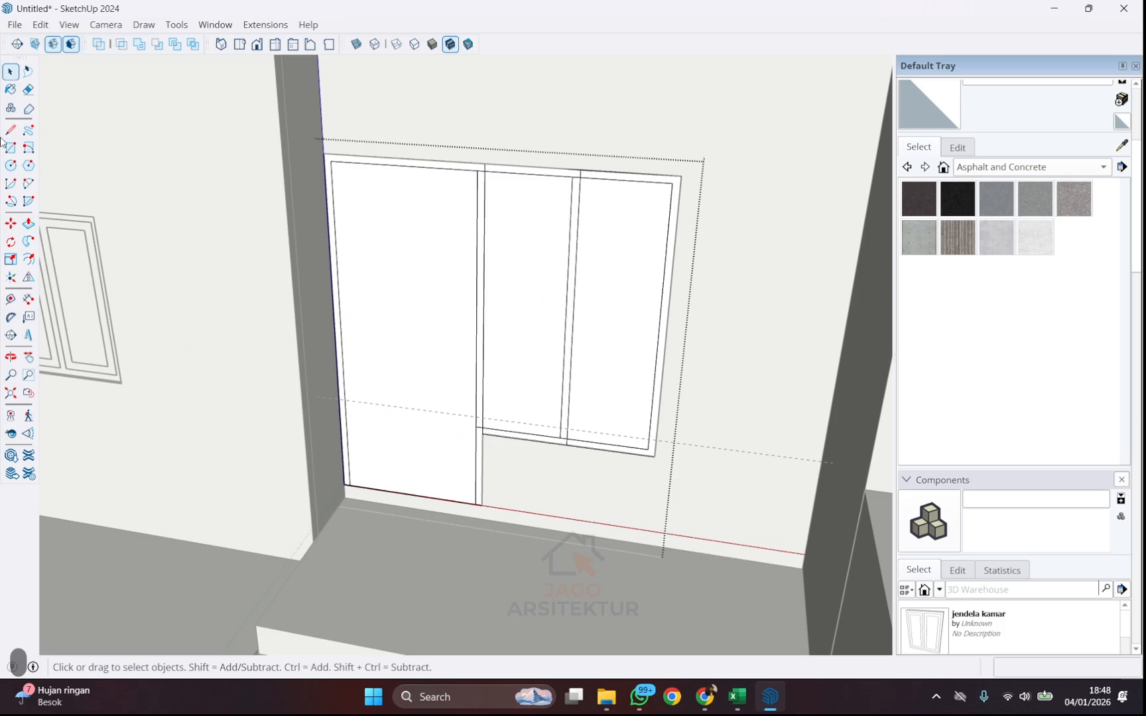
left_click(28, 89)
scroll(481, 451, "up", 5)
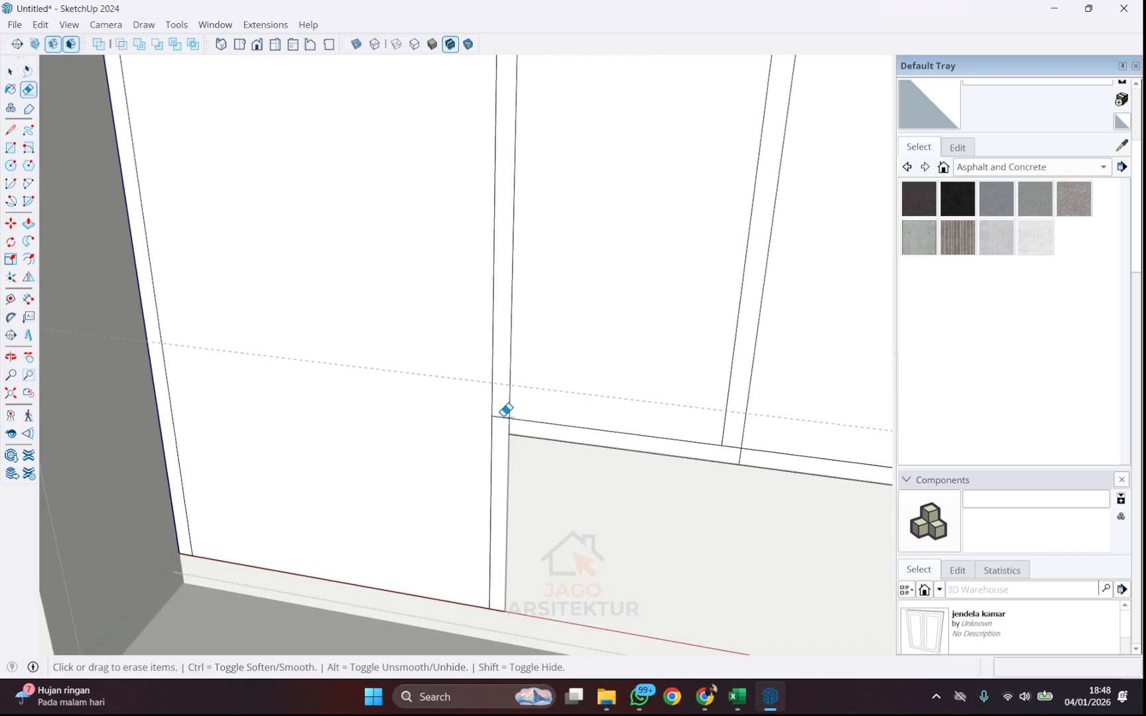
scroll(522, 423, "up", 1)
scroll(785, 450, "up", 2)
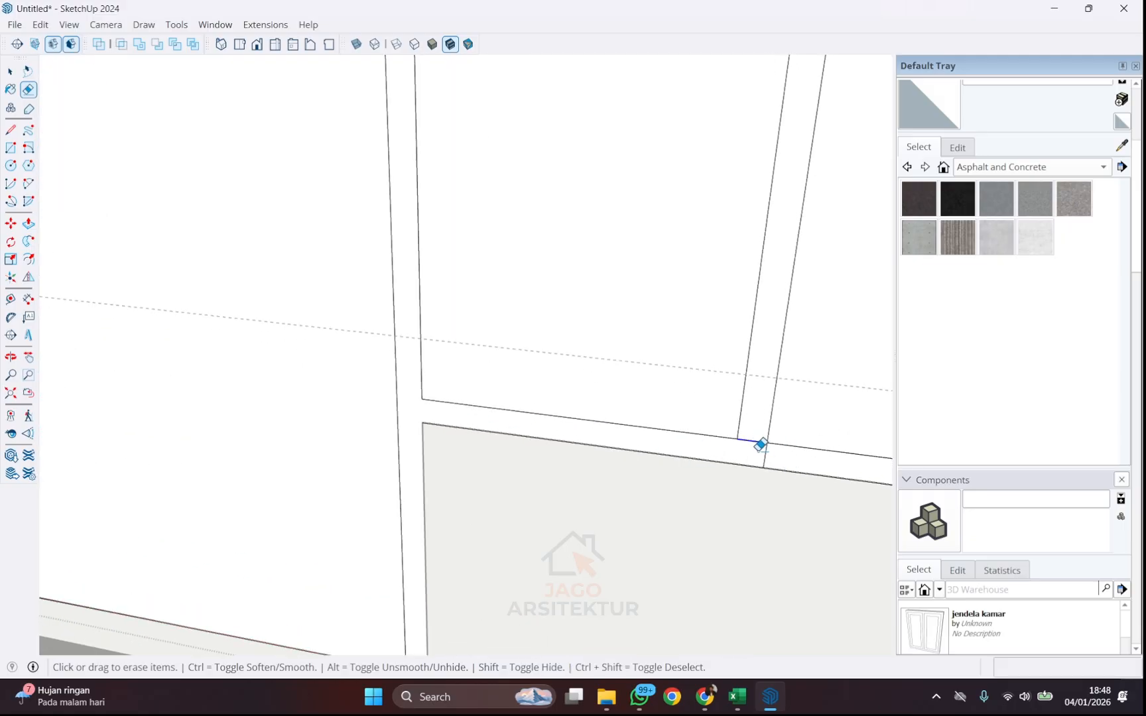
scroll(427, 414, "down", 3)
scroll(736, 468, "up", 2)
- Erase the leftover edge segments where the two mullions cross the frame's top rail
scroll(657, 540, "down", 2)
scroll(495, 265, "up", 3)
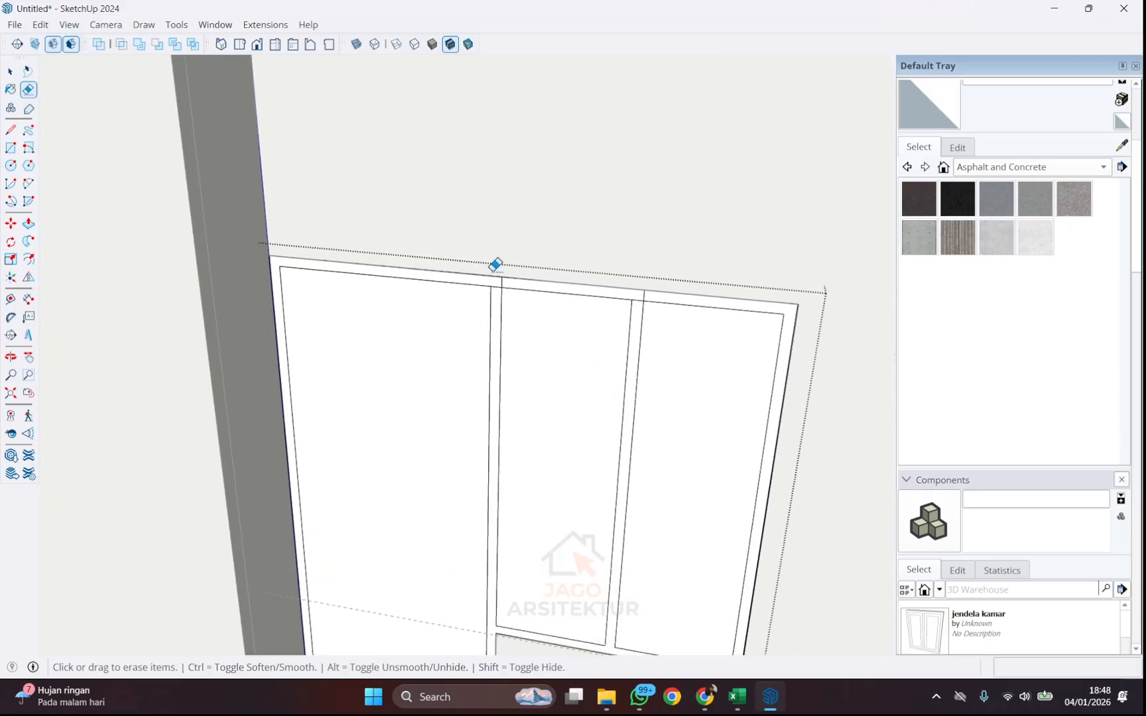
scroll(495, 265, "up", 2)
scroll(796, 294, "down", 1)
scroll(610, 335, "up", 1)
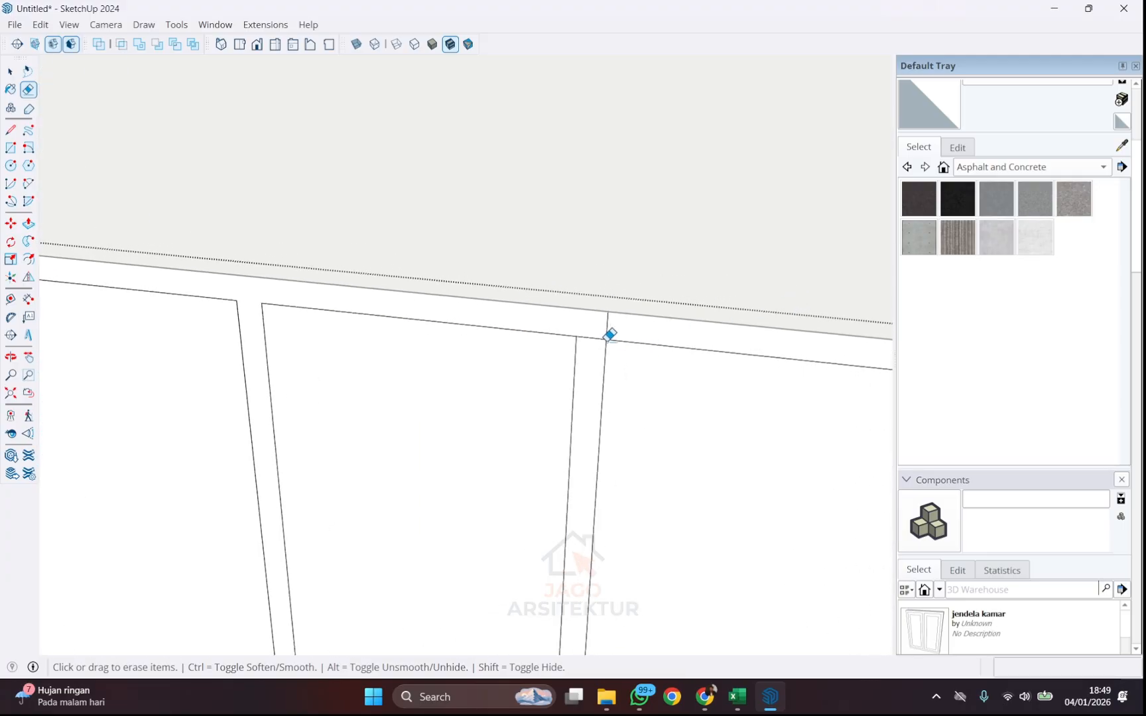
scroll(421, 296, "down", 2)
scroll(653, 211, "up", 2)
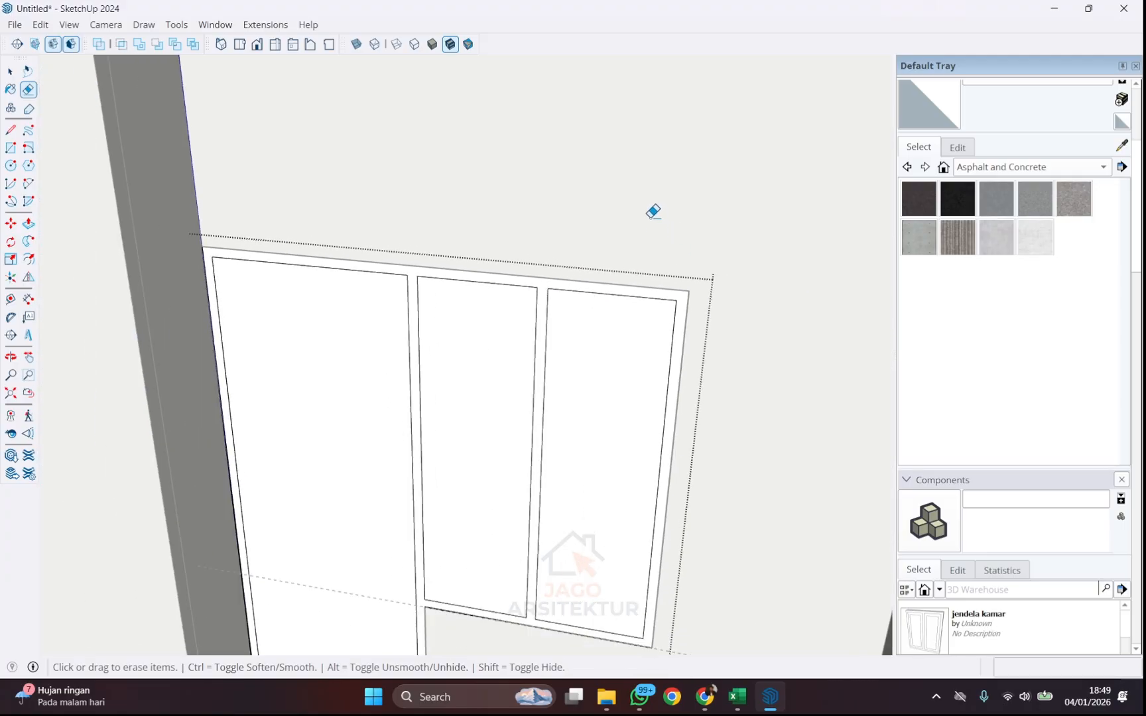
- Make the continuous frame face around the door and window openings into its own group
scroll(555, 379, "down", 3)
mouse_move(555, 379)
middle_mouse_down()
mouse_move(594, 361)
mouse_move(654, 248)
mouse_move(611, 228)
middle_mouse_up()
scroll(596, 338, "up", 3)
key("space")
scroll(611, 227, "up", 2)
right_click(622, 206)
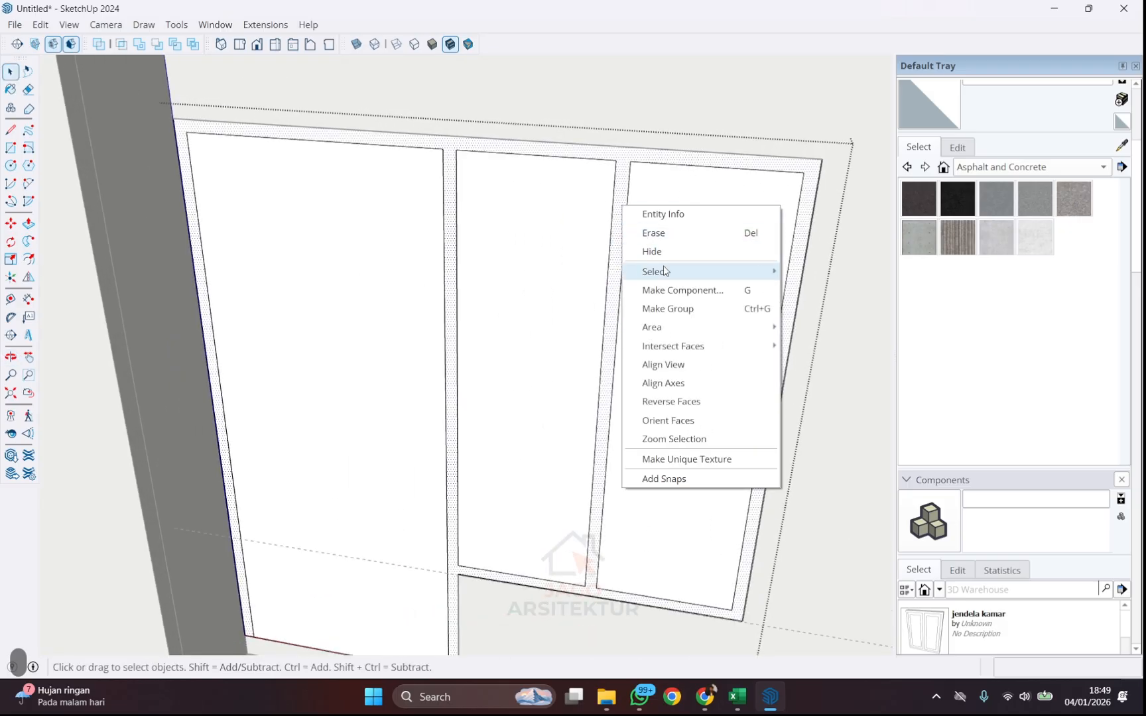
left_click(677, 308)
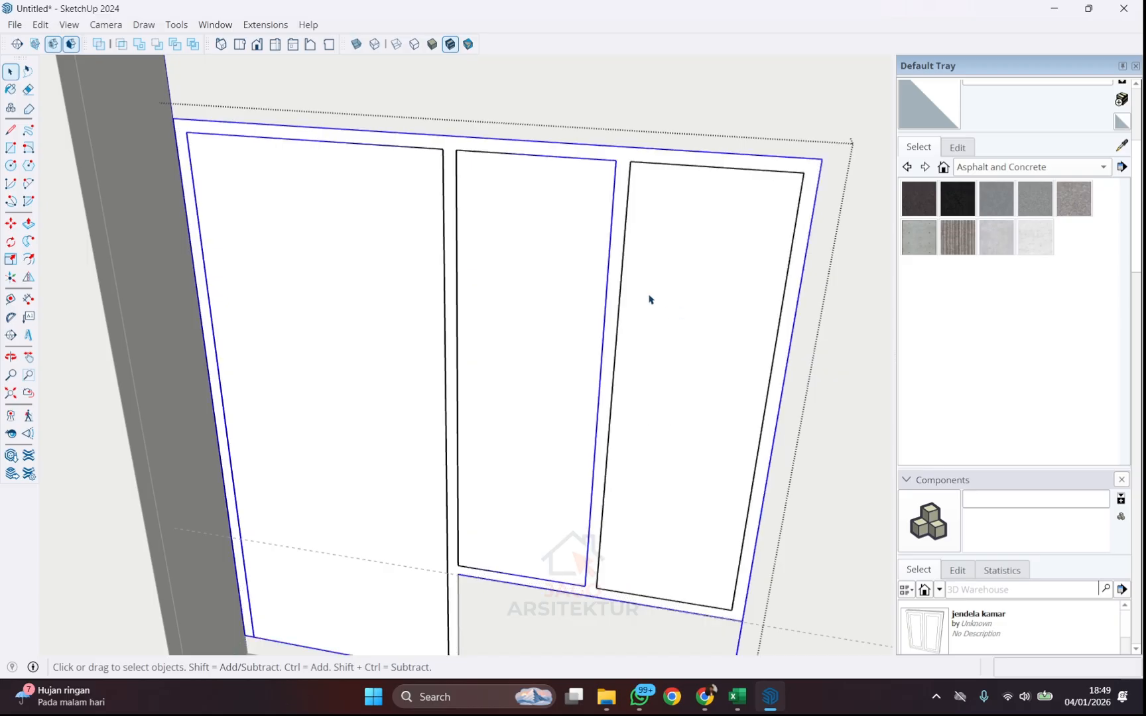
- Make the door panel face a separate group
scroll(570, 212, "down", 2)
right_click(402, 279)
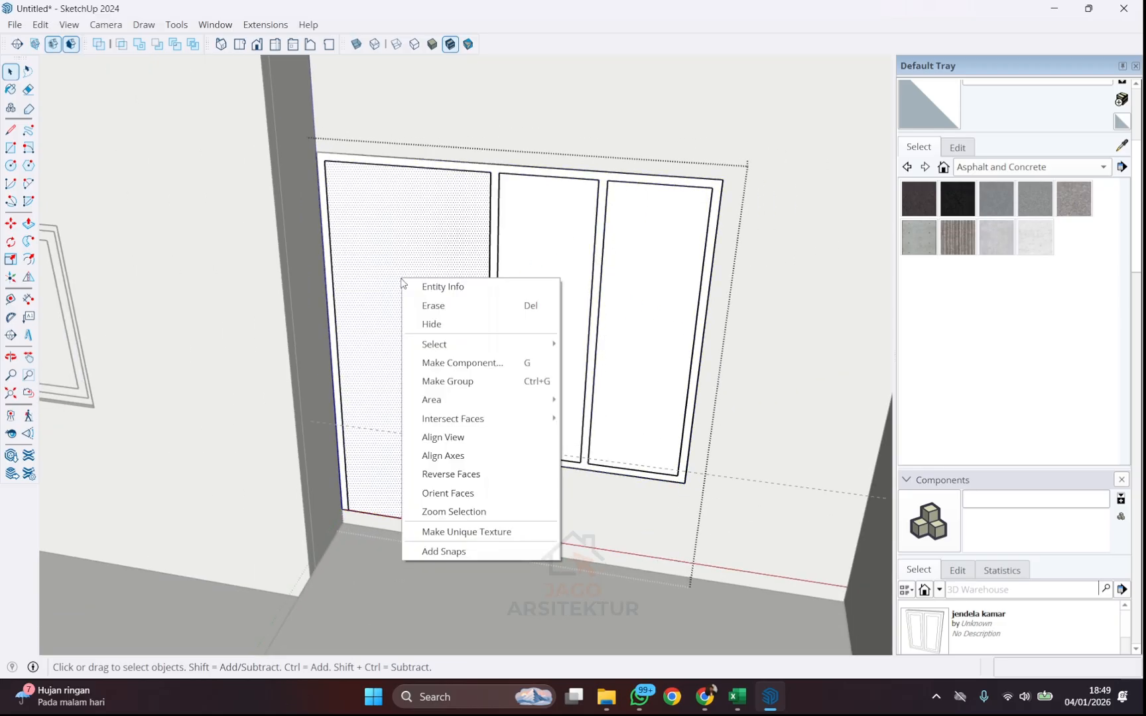
left_click(491, 392)
- Offset the outline of the window face next to the door 50 mm inward to form a sash
left_click(557, 275)
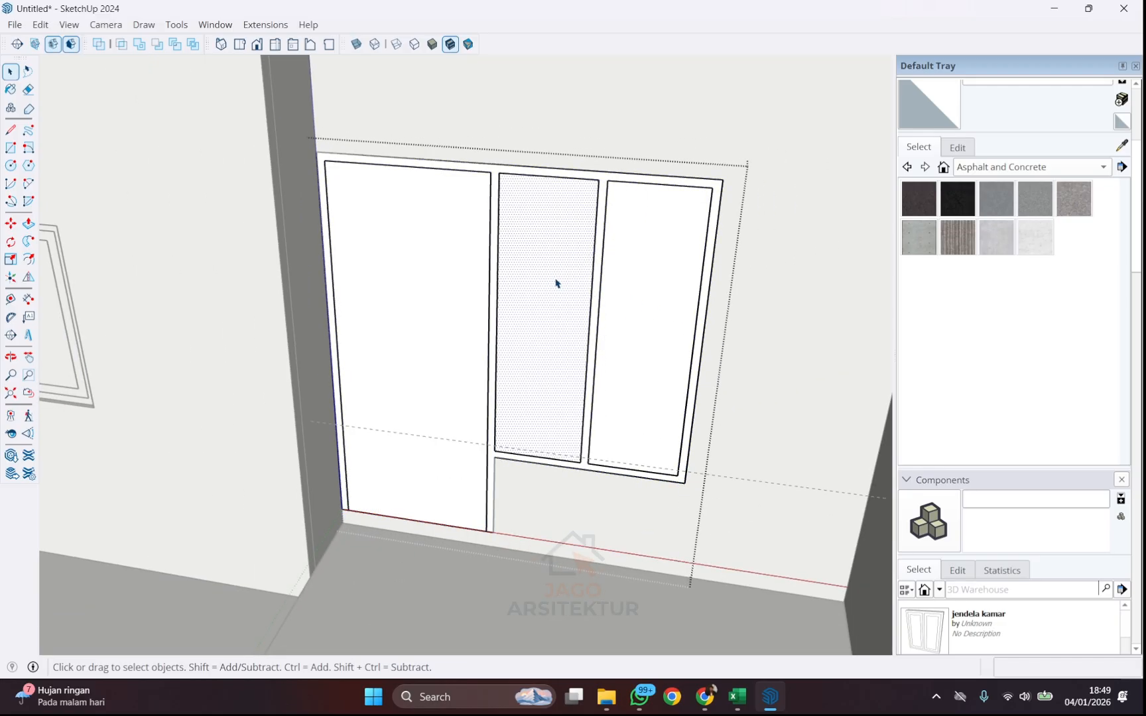
scroll(555, 292, "up", 2)
key("f")
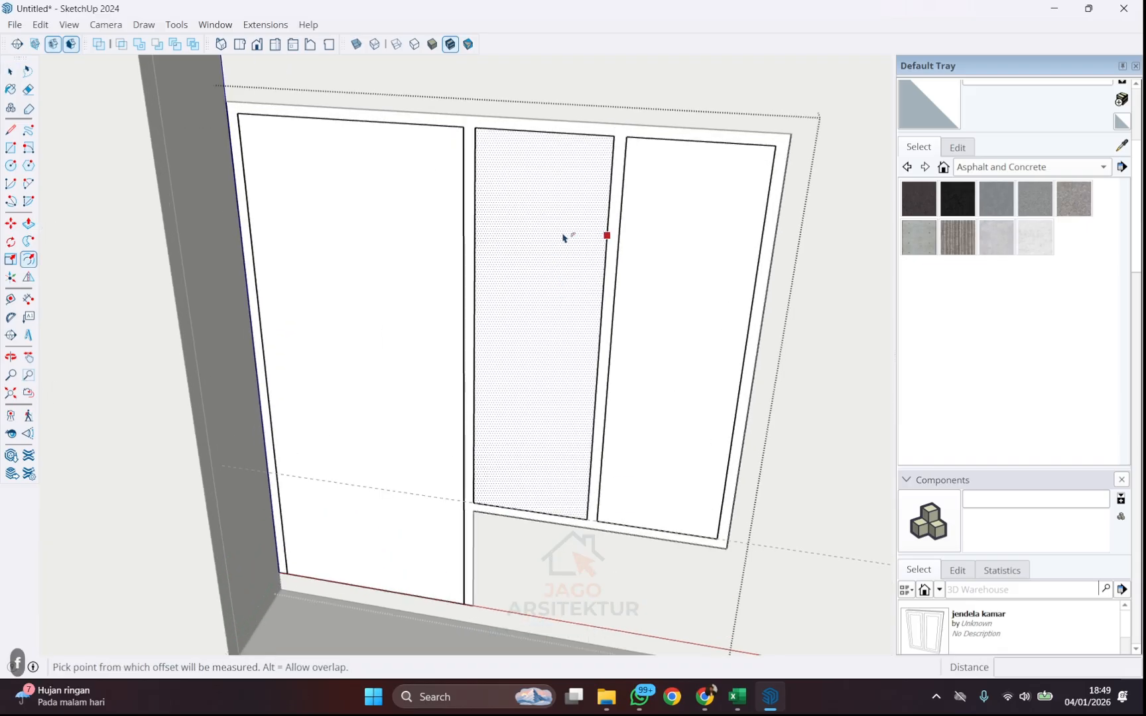
left_click(605, 235)
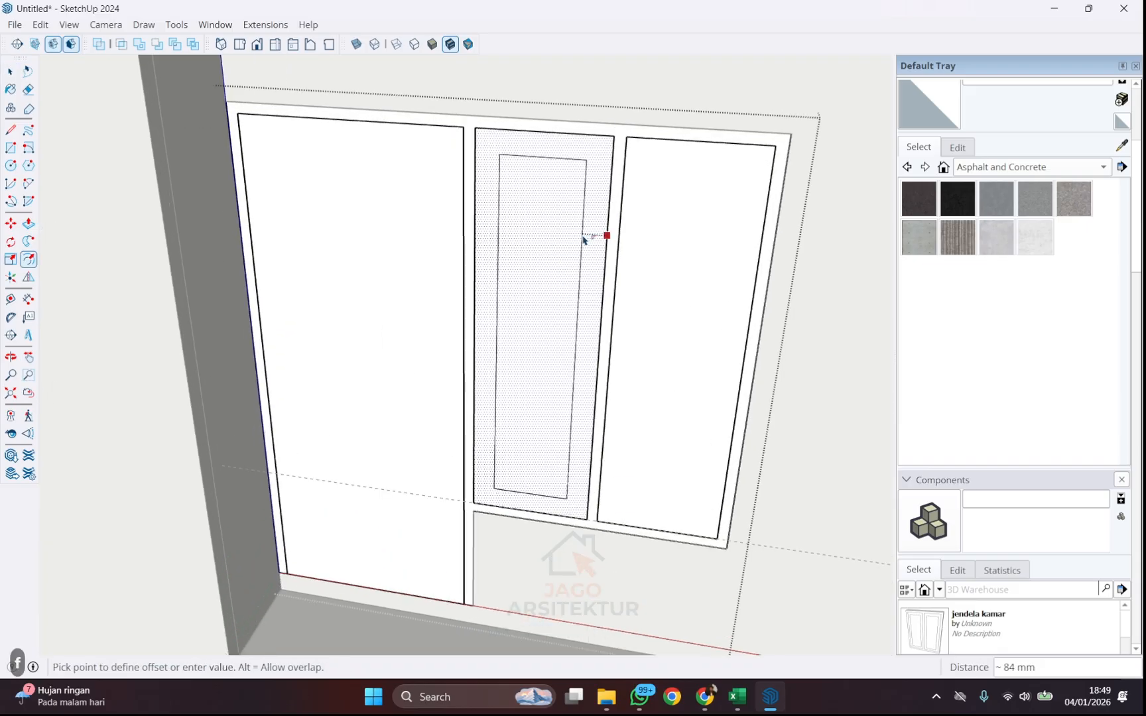
type("50")
key("Return")
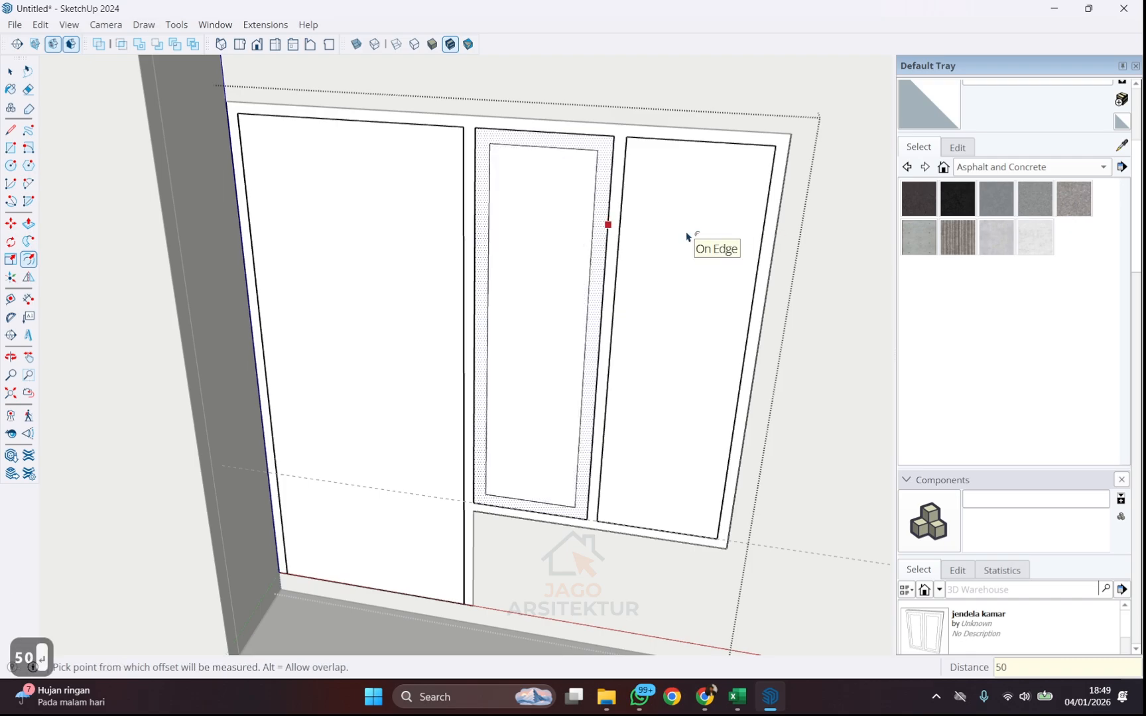
- Delete the face of the window opening farthest from the door
key("space")
left_click(686, 273)
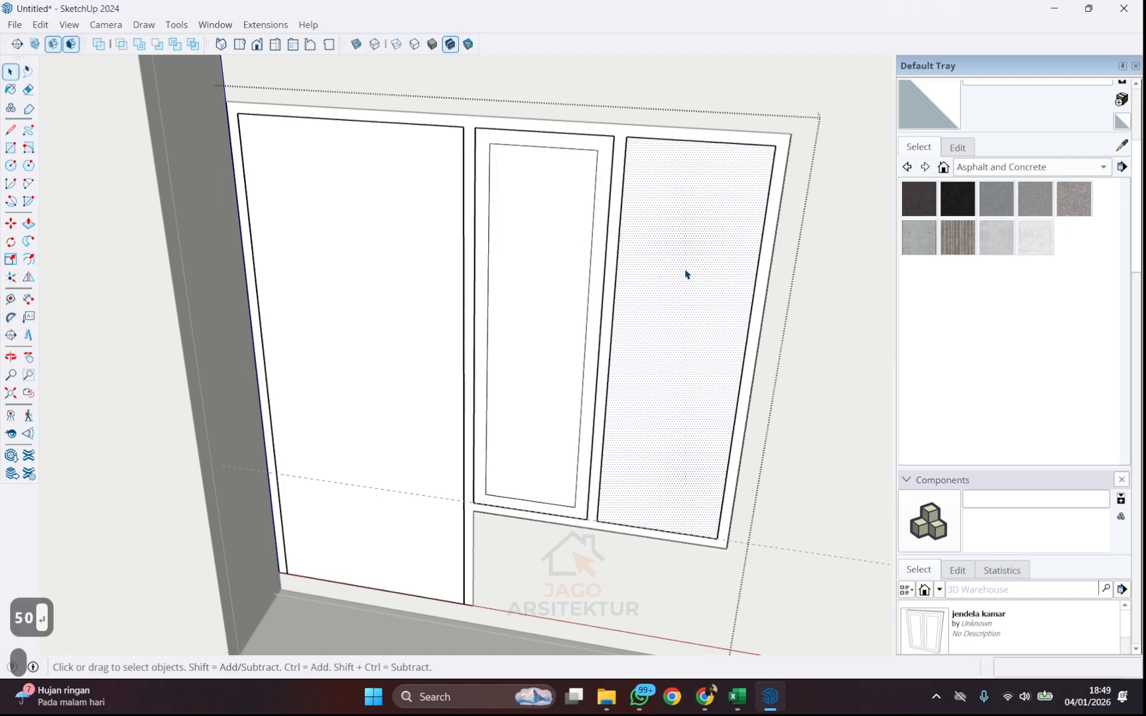
key("Delete")
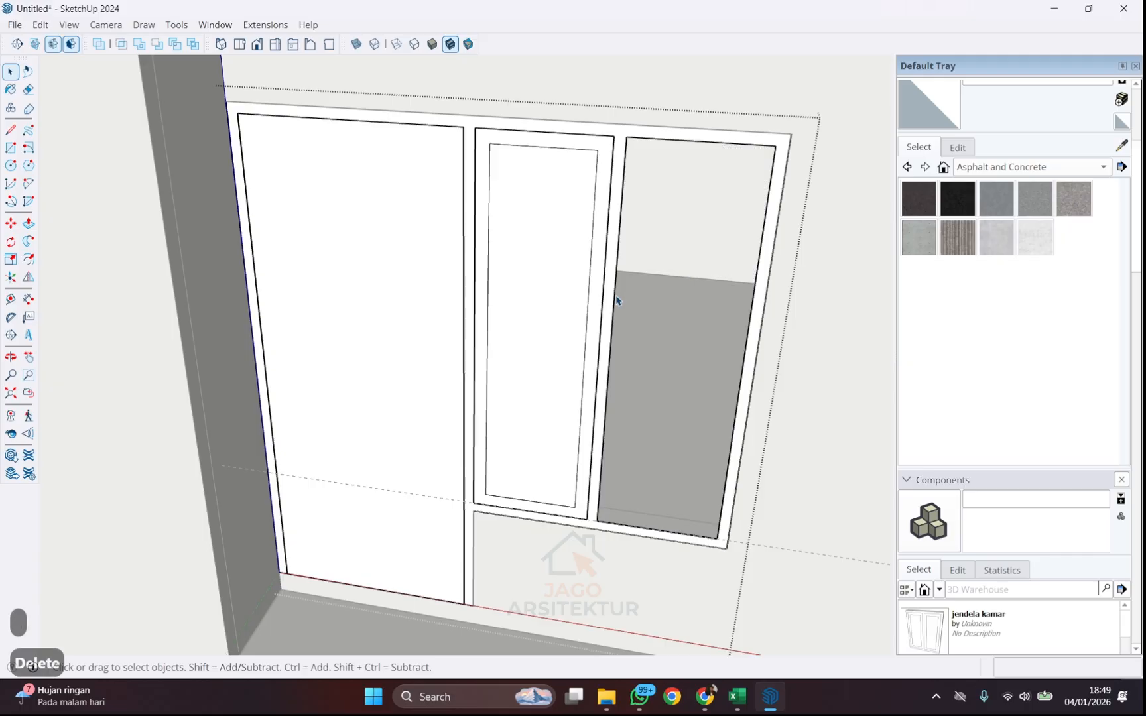
- Group the 50 mm sash border and the glass face inside it as two separate groups
right_click(599, 234)
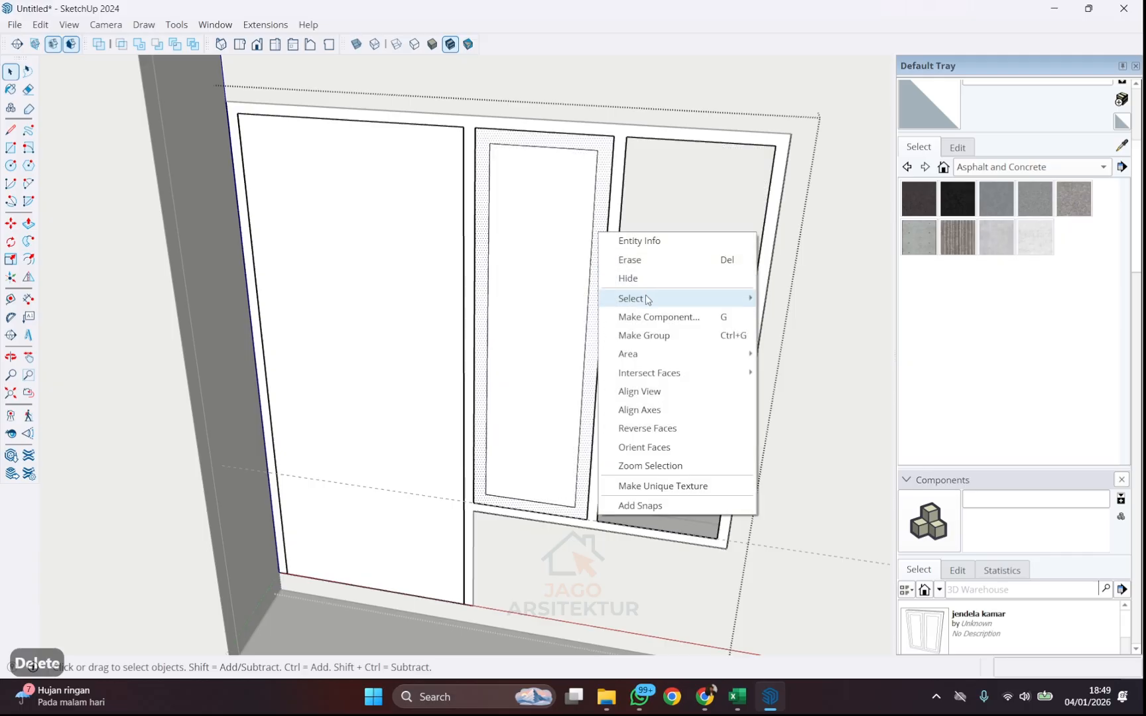
mouse_move(649, 376)
left_click(596, 311)
right_click(512, 240)
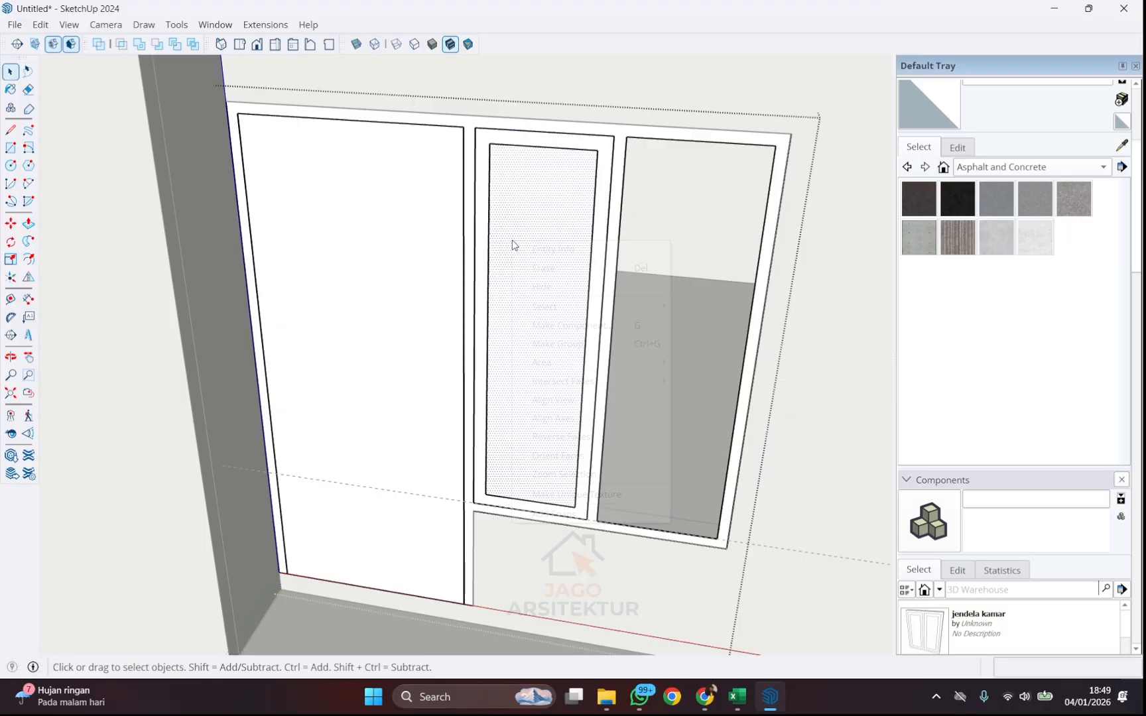
left_click(616, 344)
- Close the L-shaped group and reopen it from the interior side of the entrance wall
scroll(565, 266, "down", 4)
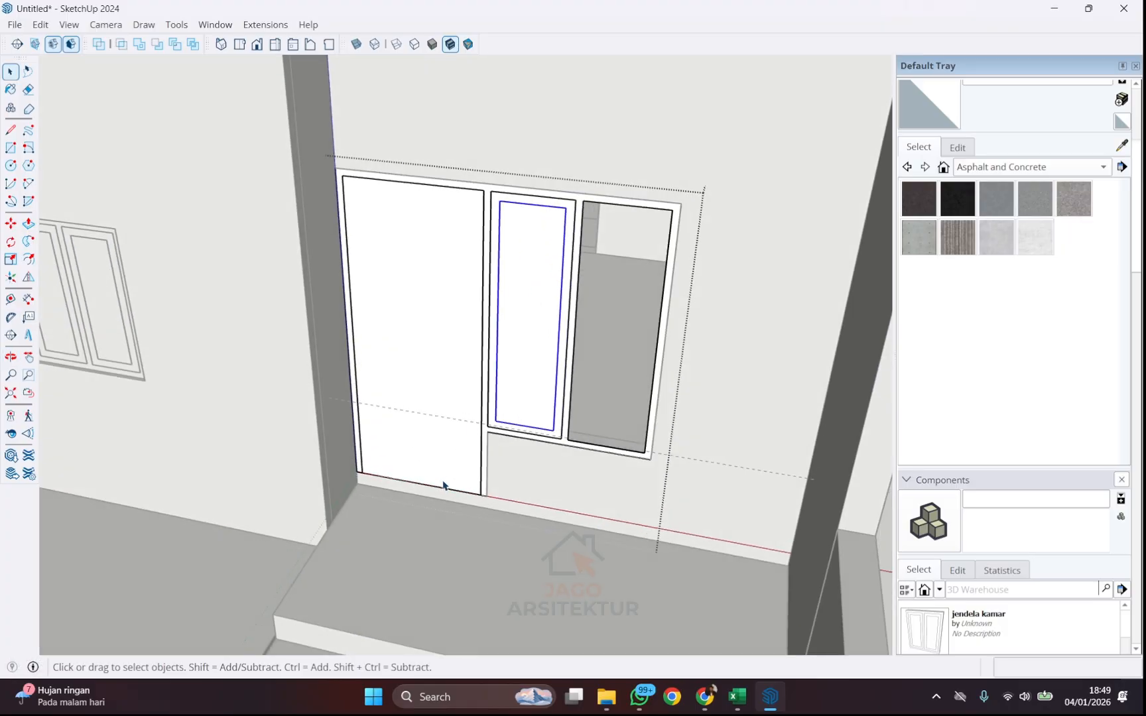
left_click(437, 531)
scroll(696, 348, "down", 5)
scroll(511, 289, "up", 5)
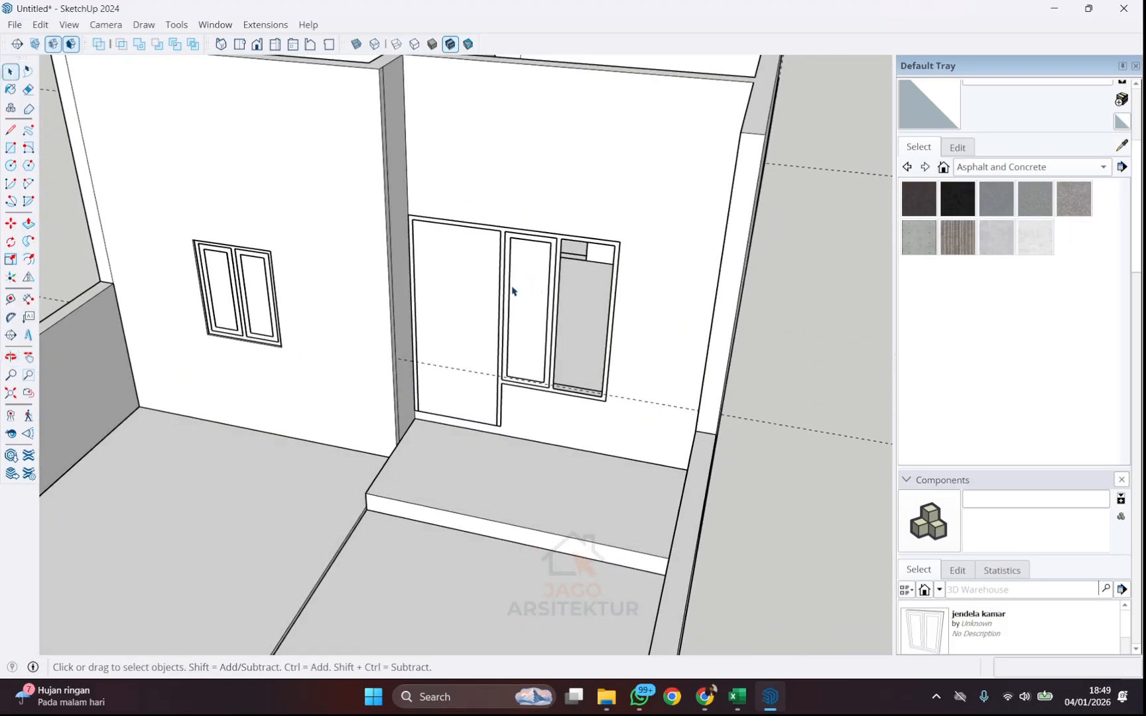
scroll(509, 207, "up", 3)
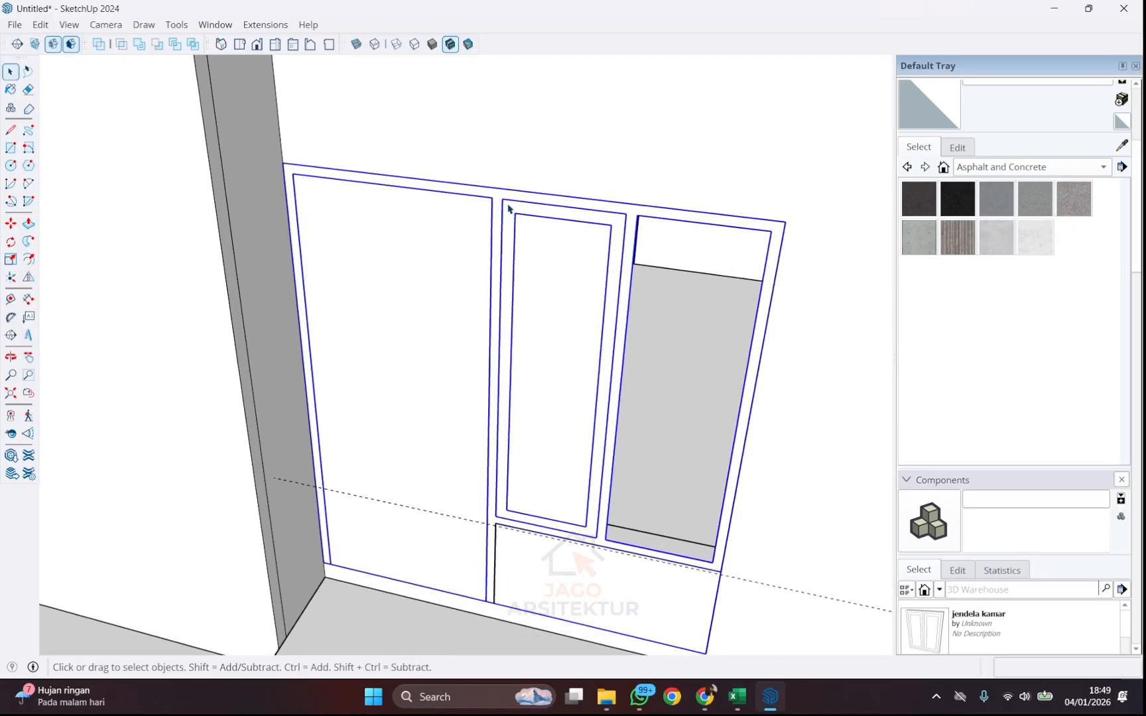
scroll(524, 222, "down", 3)
middle_click_drag(668, 202, 31, 433)
scroll(276, 340, "up", 6)
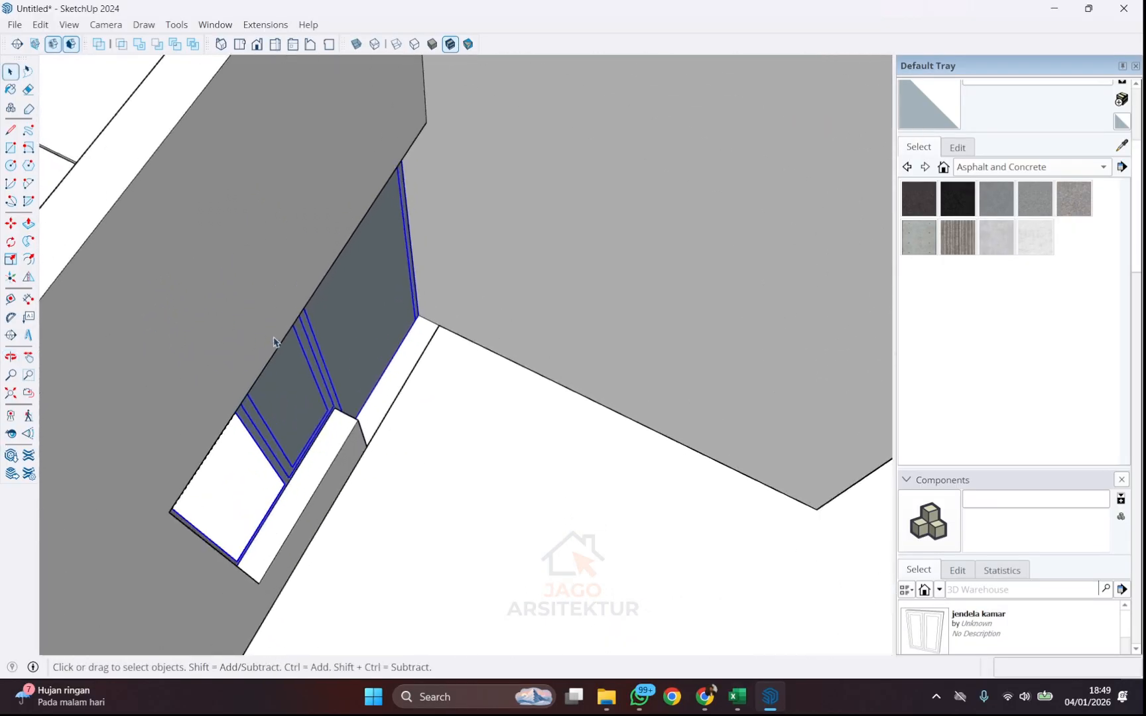
scroll(478, 357, "up", 3)
middle_click_drag(477, 357, 486, 314)
scroll(533, 510, "down", 4)
scroll(513, 451, "up", 1)
double_click(466, 359)
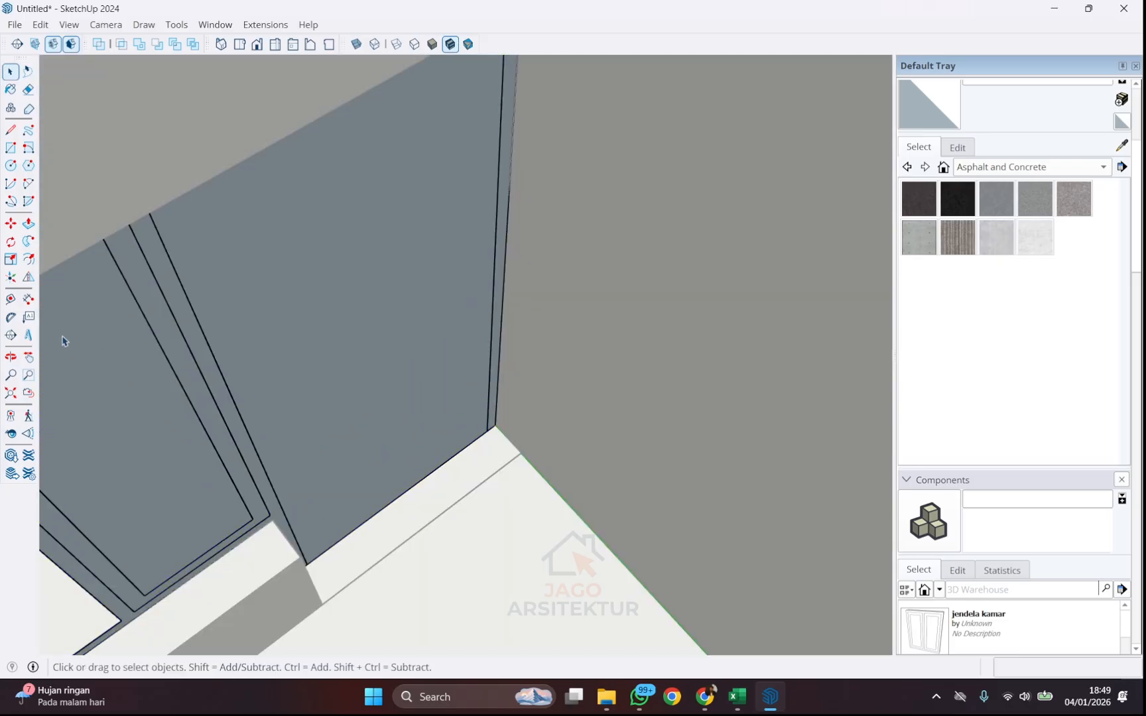
scroll(489, 421, "down", 3)
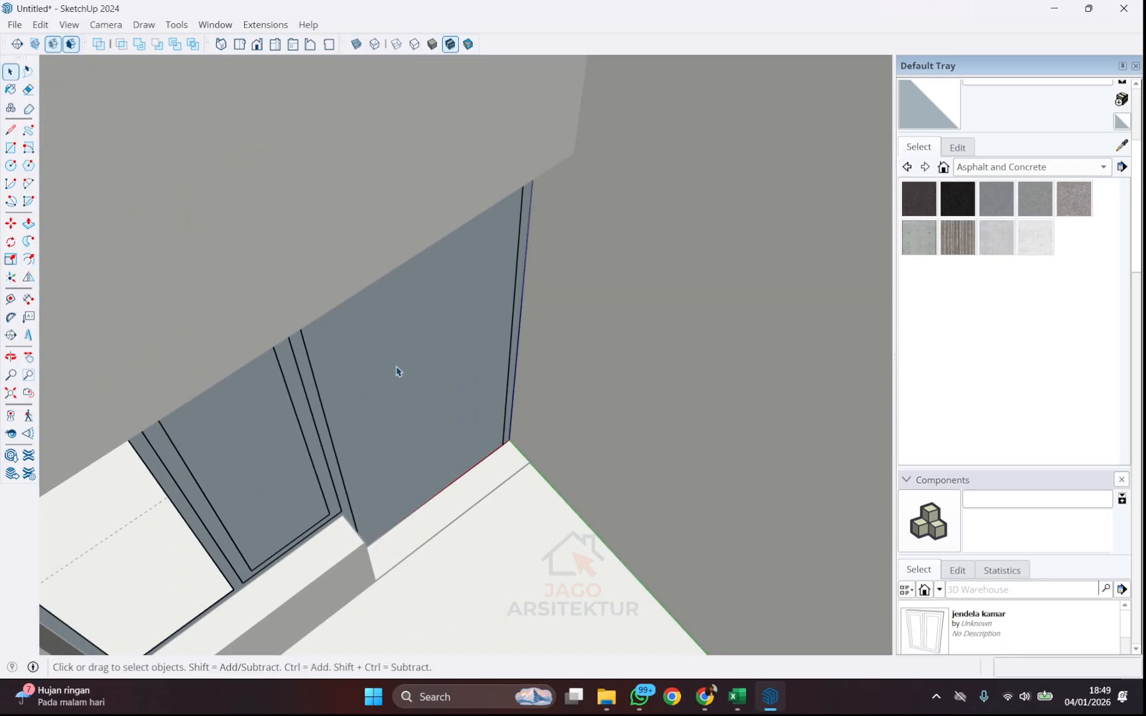
middle_click_drag(397, 370, 361, 325)
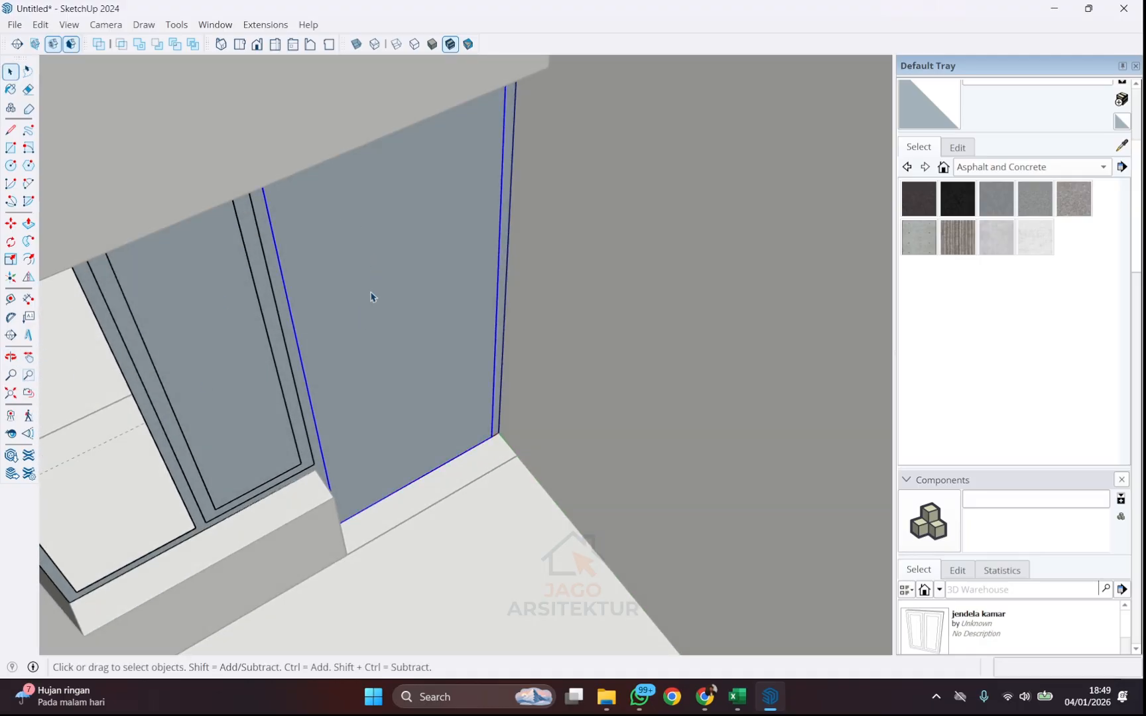
- Open the frame group, Push/Pull its face 100 mm toward the interior, and close the group
left_click(503, 280)
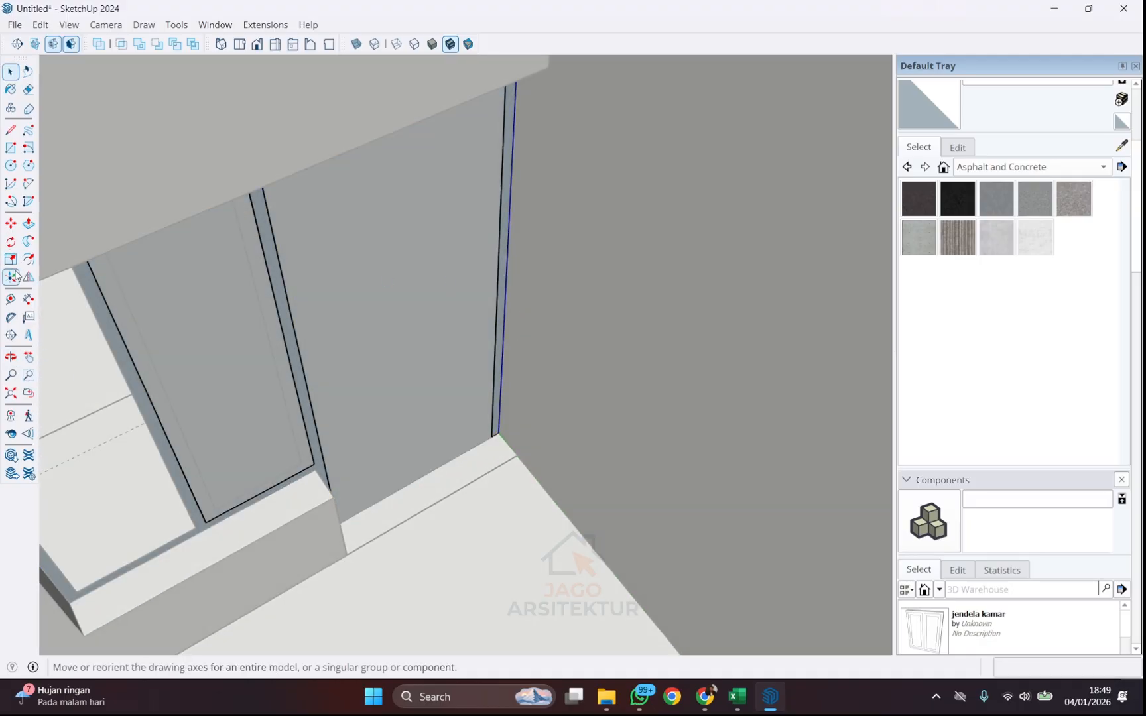
left_click(29, 223)
left_click(494, 228)
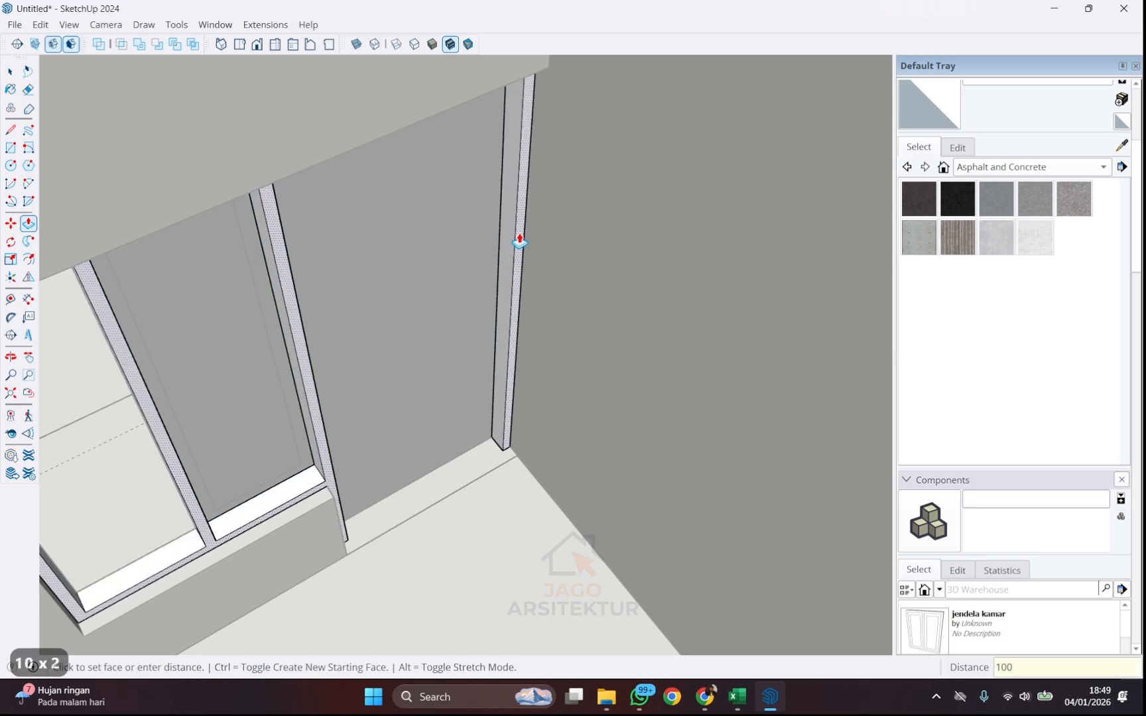
key("Return")
key("space")
left_click(475, 518)
- Open the door panel group and Push/Pull its face to a thickness of 30 mm
double_click(476, 382)
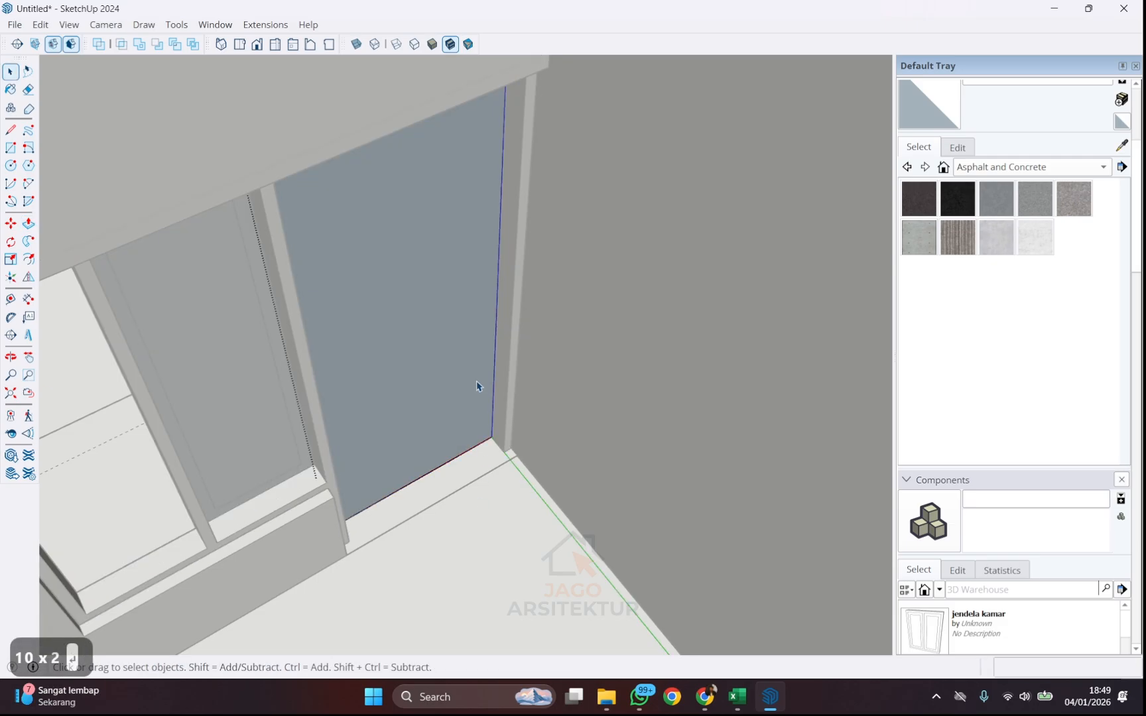
key("p")
left_click(467, 403)
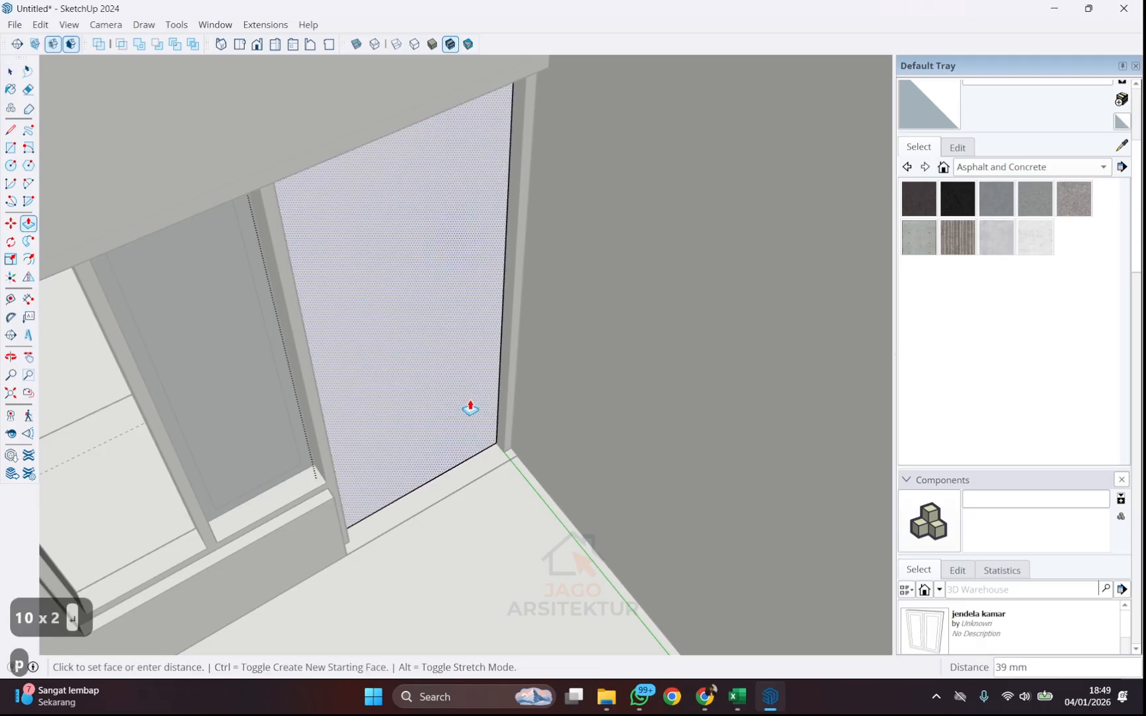
type("30")
key("Return")
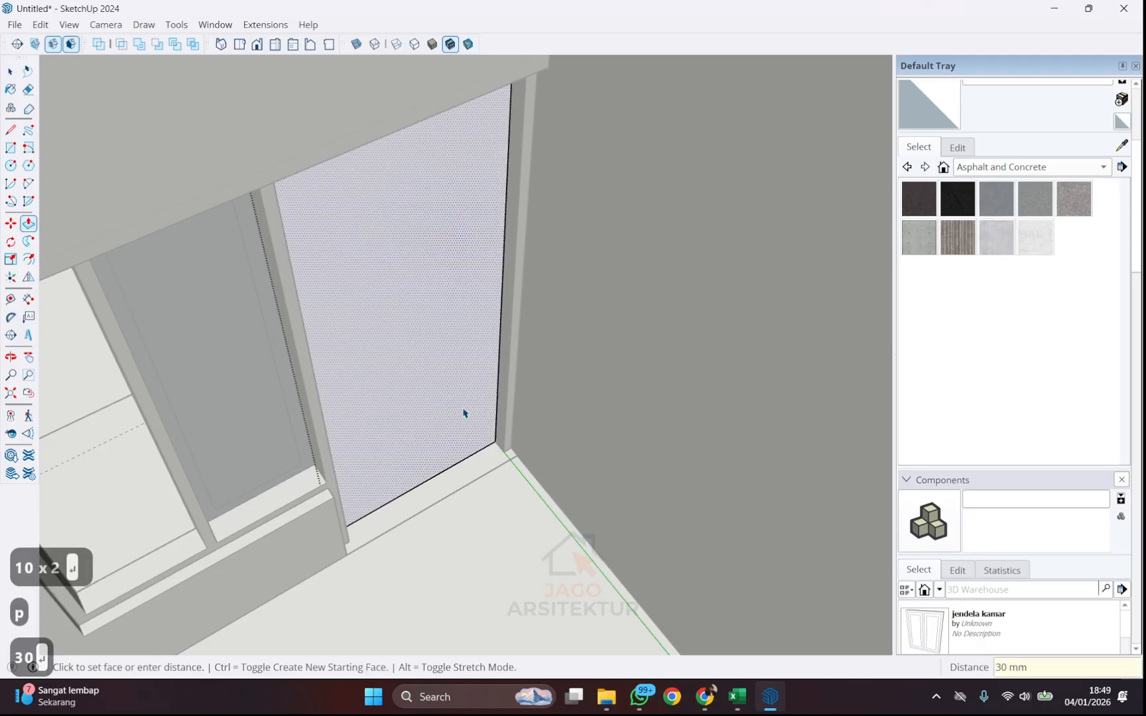
- Open the window sash group and Push/Pull its border face 30 mm toward the interior
key("space")
scroll(265, 412, "up", 5)
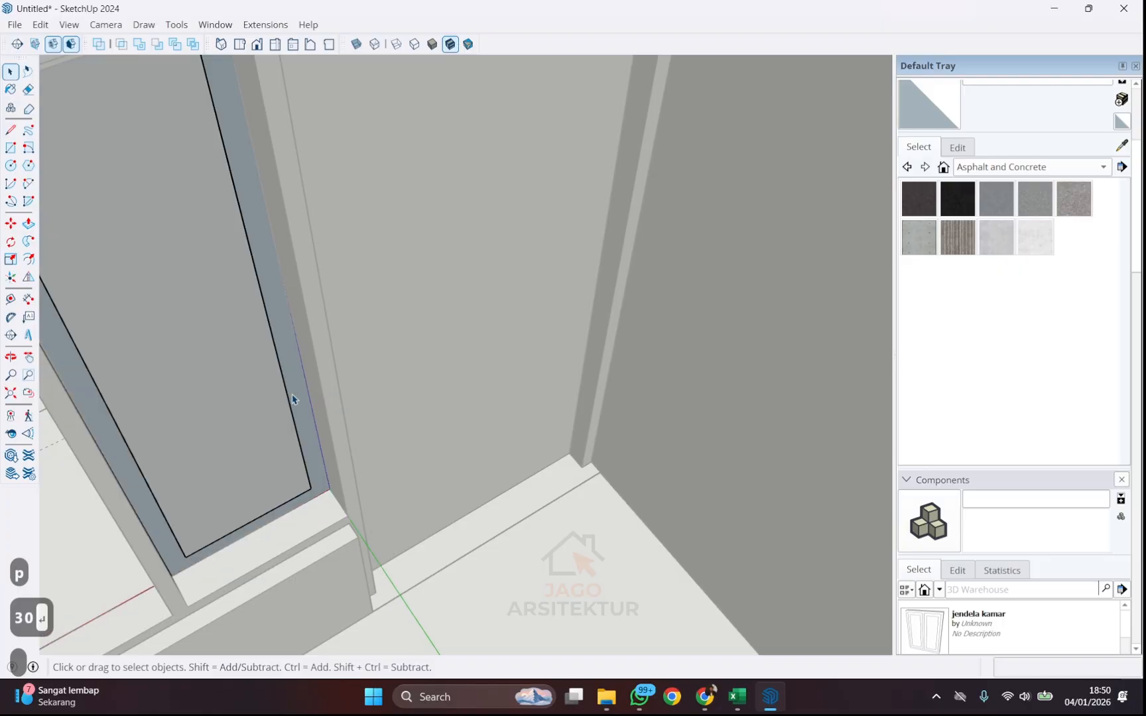
key("p")
left_click(299, 406)
type("30")
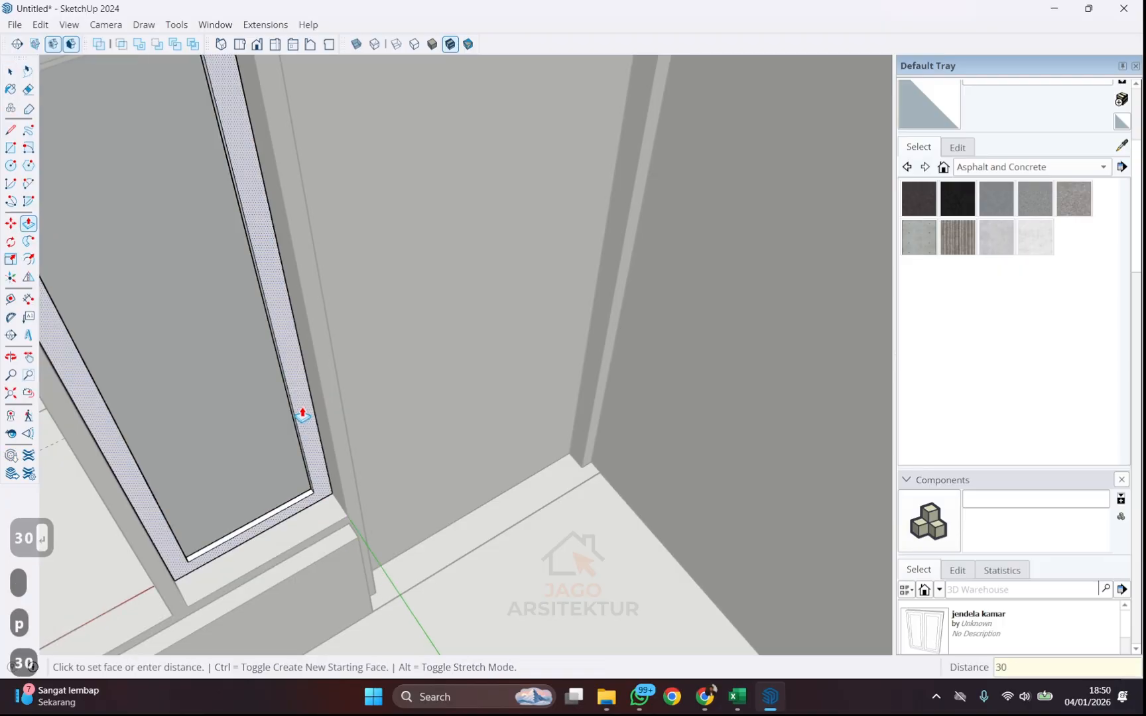
key("Return")
- Open the glass pane group inside the sash and Push/Pull its face 5 mm
key("space")
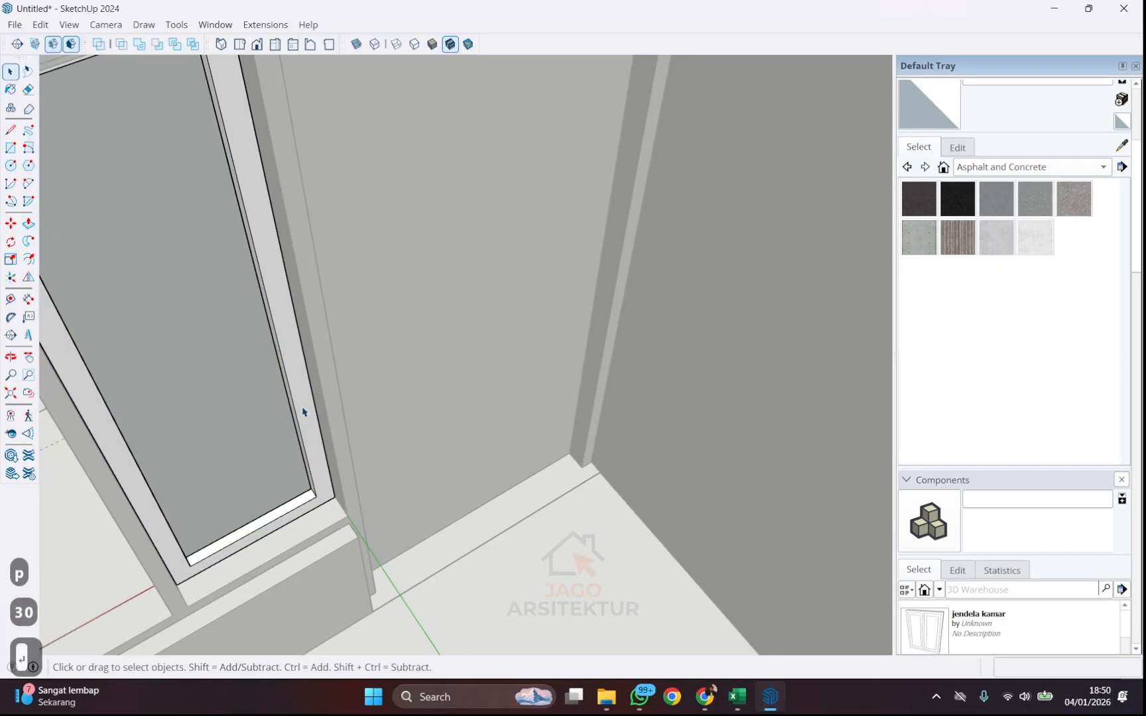
scroll(265, 411, "up", 1)
left_click(221, 418)
key("p")
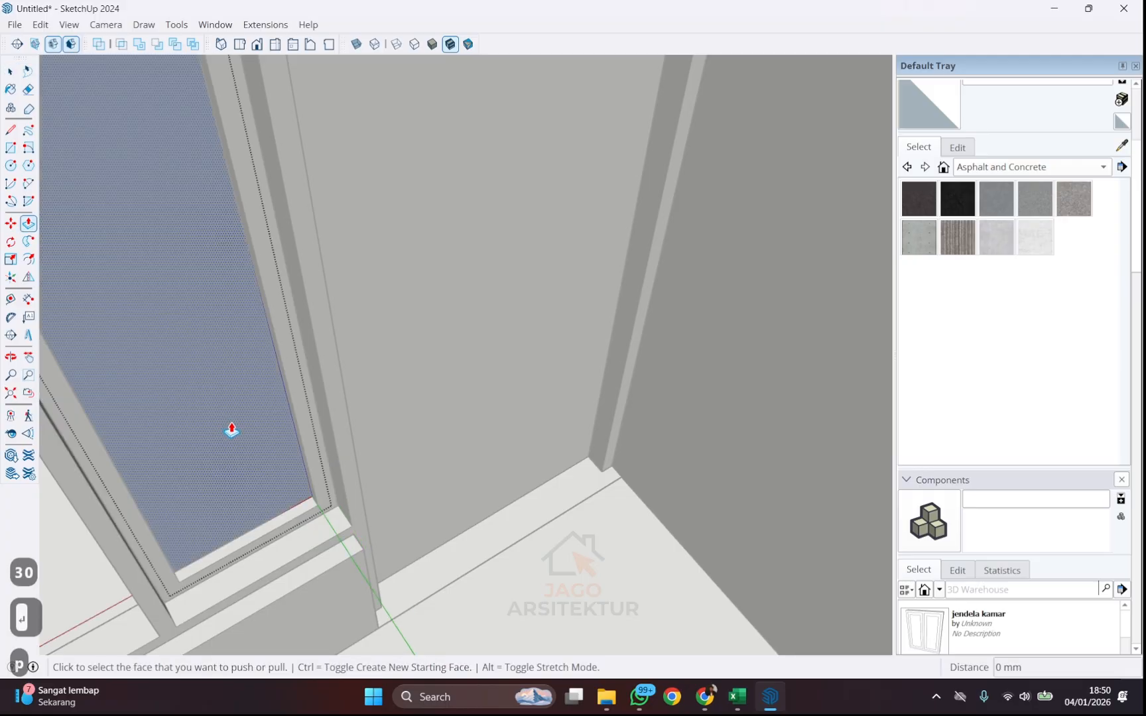
left_click(233, 438)
type("5")
key("Return")
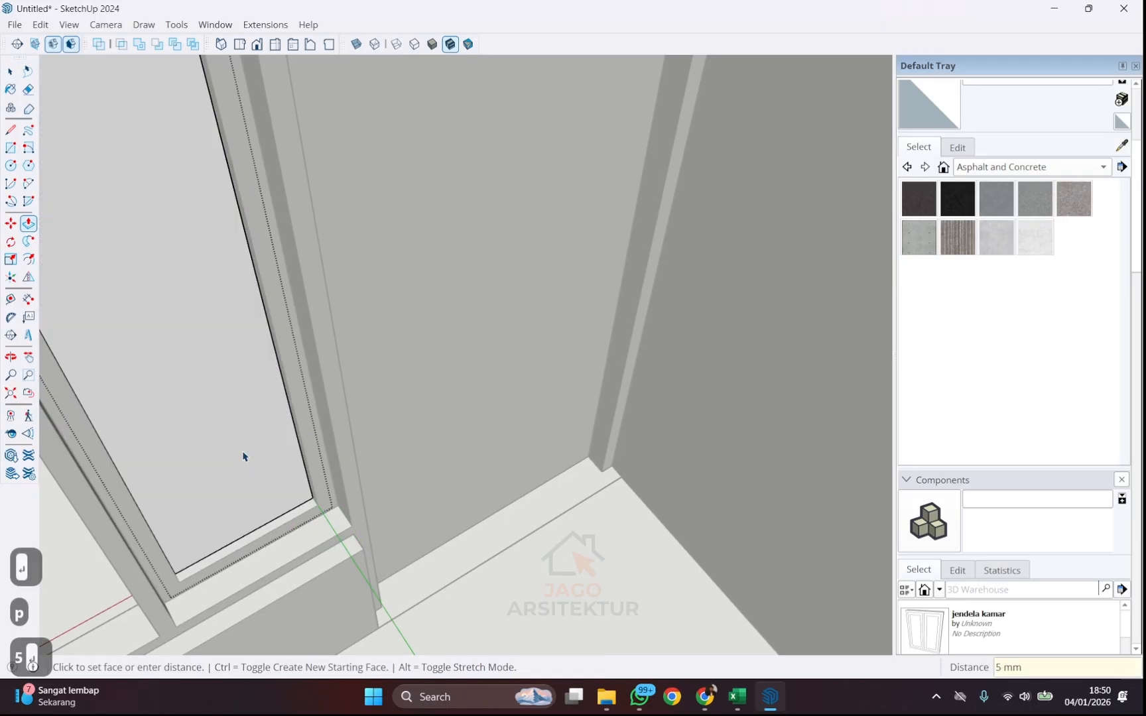
- Close the glass pane group and move the pane 10 mm back from the face of the window sash
key("space")
scroll(468, 596, "down", 5)
left_click(534, 626)
scroll(379, 556, "up", 5)
left_click(380, 556)
scroll(378, 530, "up", 5)
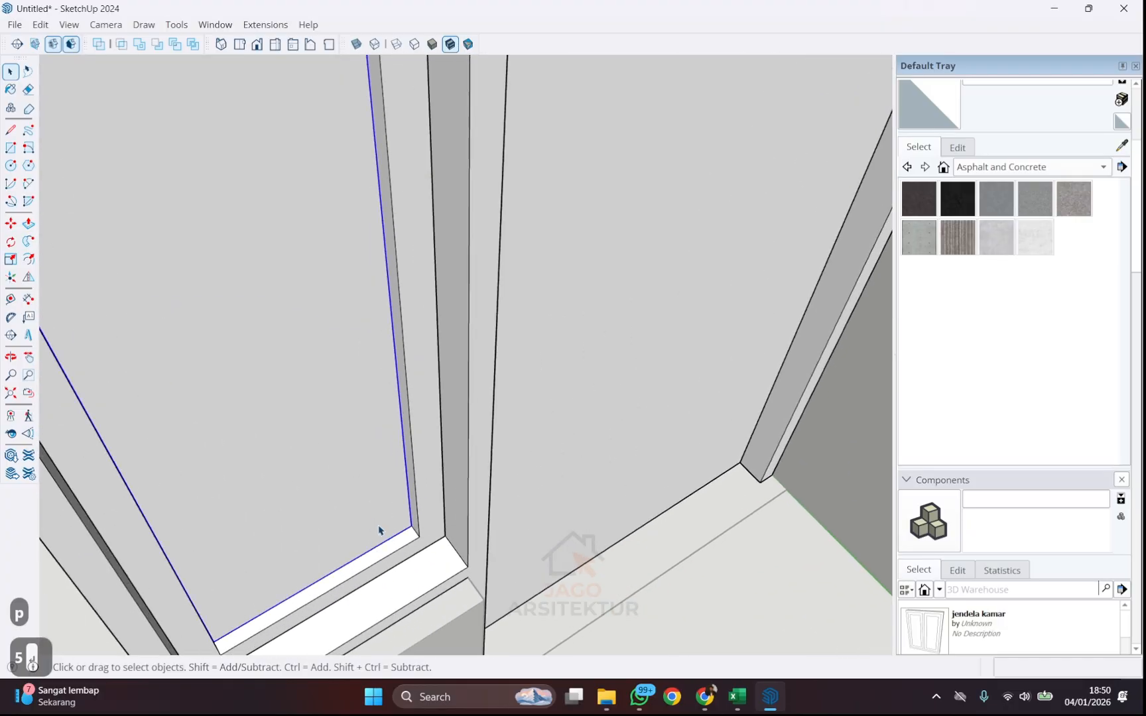
key("m")
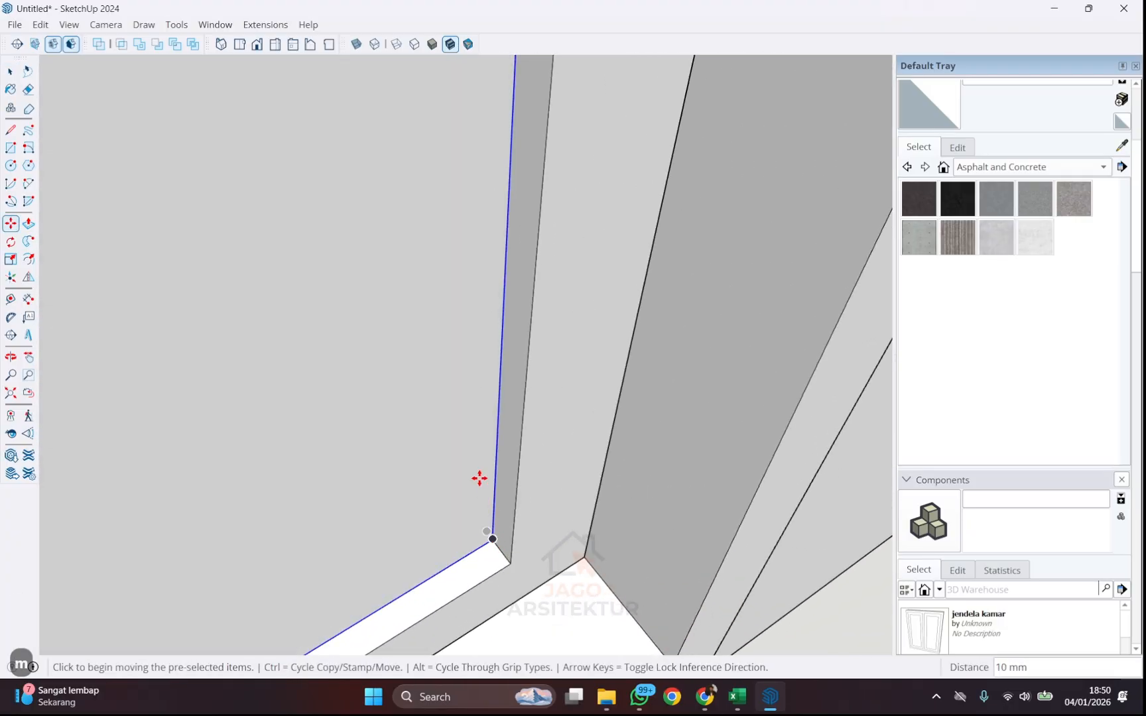
key("space")
scroll(459, 472, "down", 3)
scroll(463, 500, "down", 3)
scroll(594, 600, "down", 2)
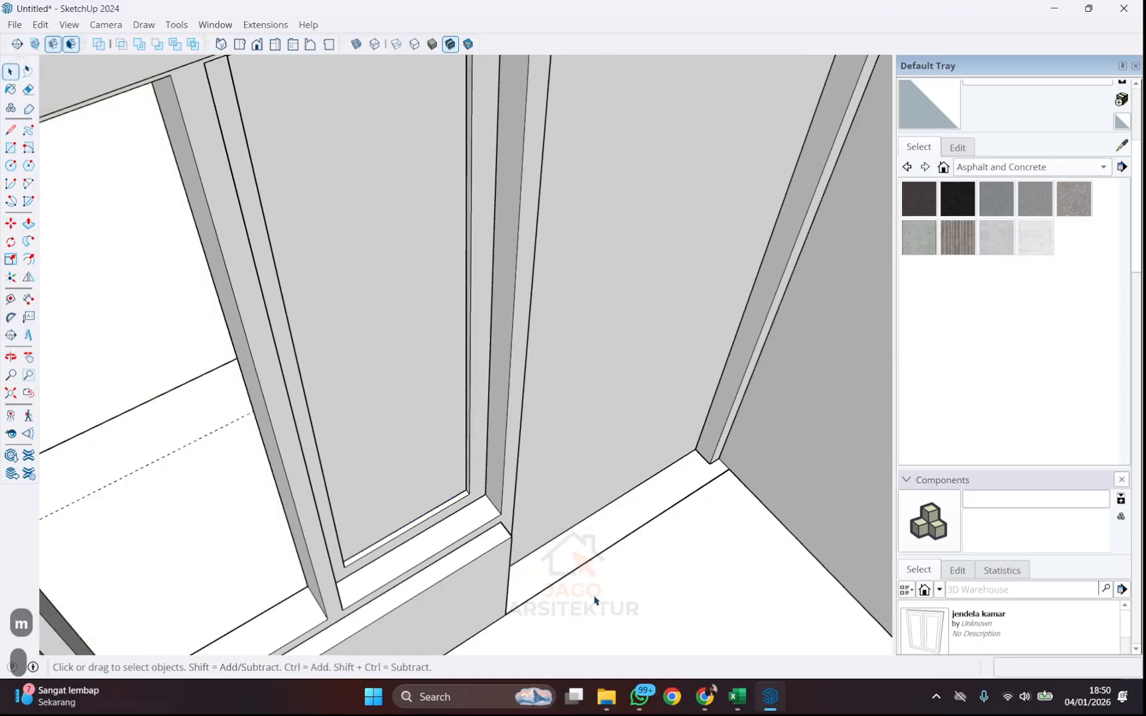
- Move the front entrance's combined frame assembly from its lower corner into the wall opening, slightly recessed from the wall face
scroll(596, 602, "down", 2)
middle_click_drag(595, 602, 784, 330)
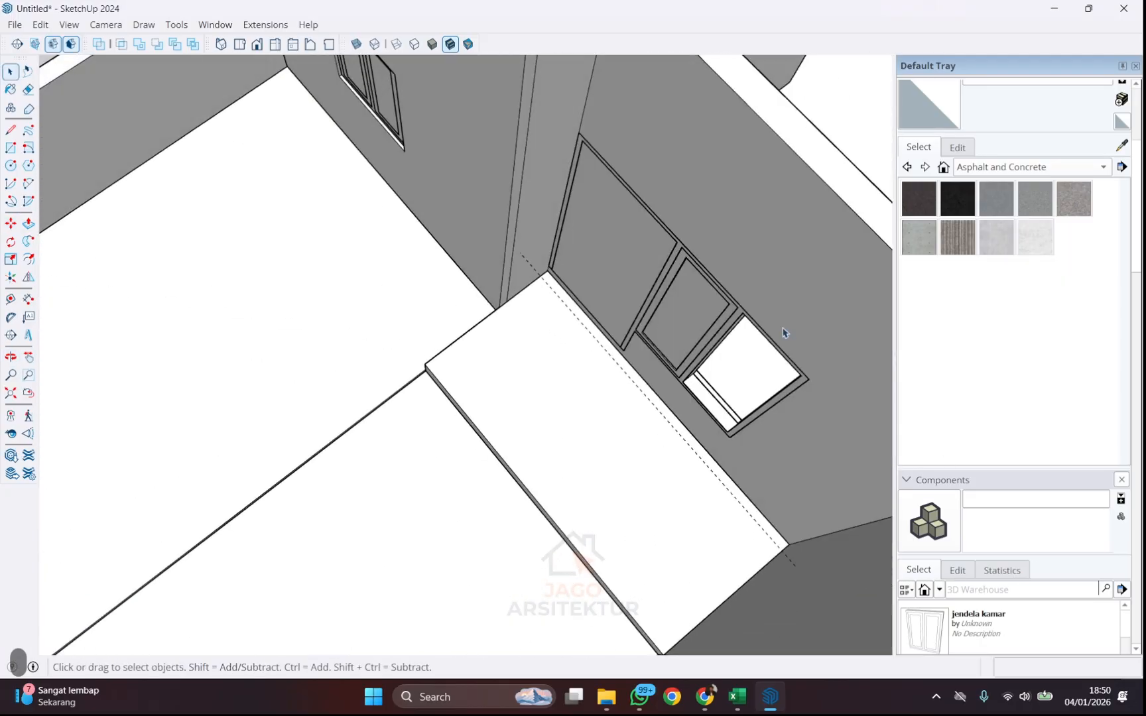
scroll(570, 285, "up", 4)
middle_click_drag(635, 436, 672, 248)
scroll(649, 269, "up", 5)
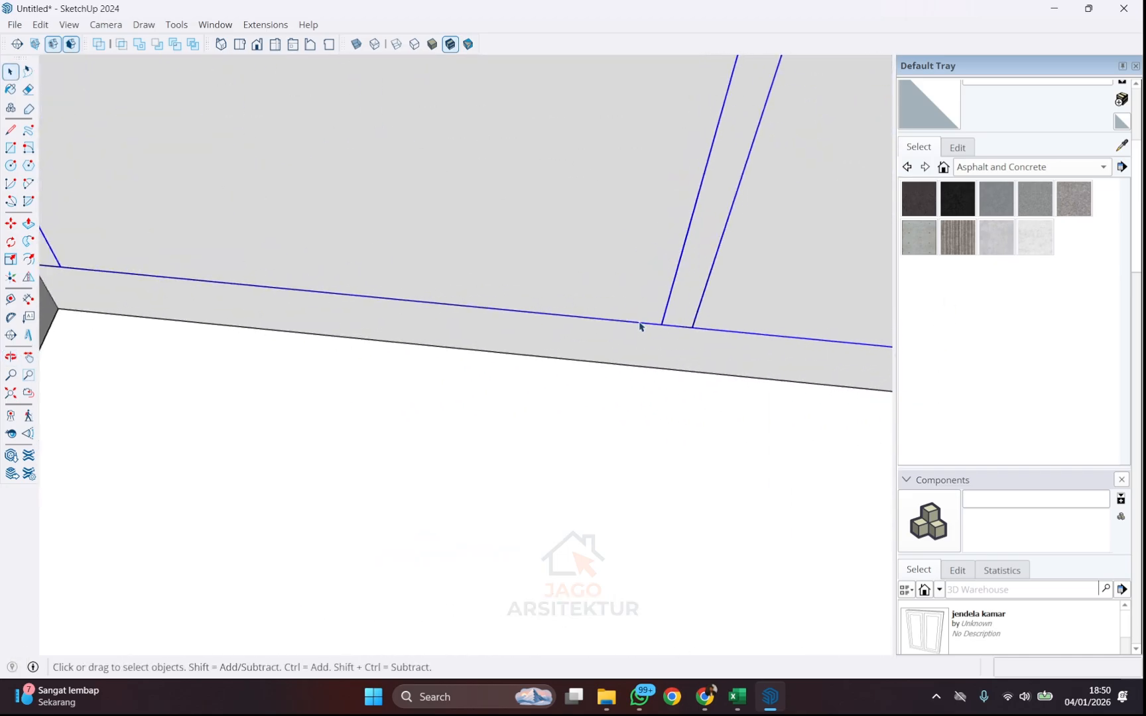
middle_click_drag(642, 325, 726, 353)
scroll(698, 299, "up", 2)
key("m")
left_click(699, 310)
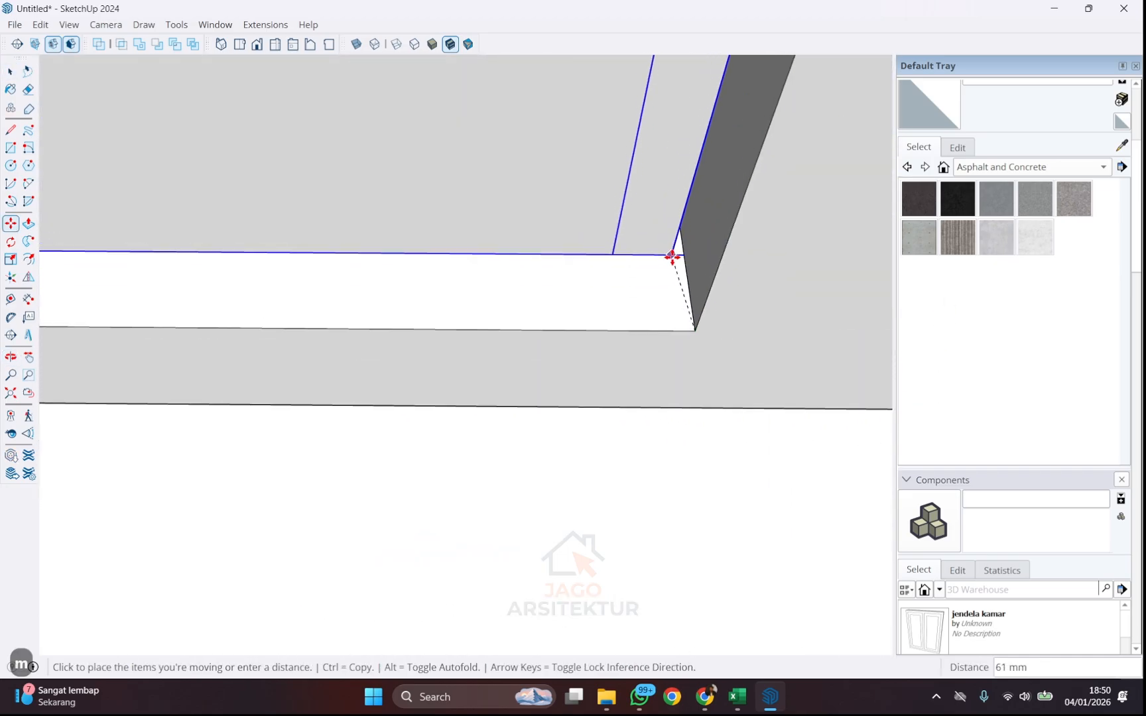
left_click(687, 299)
key("space")
scroll(464, 401, "down", 6)
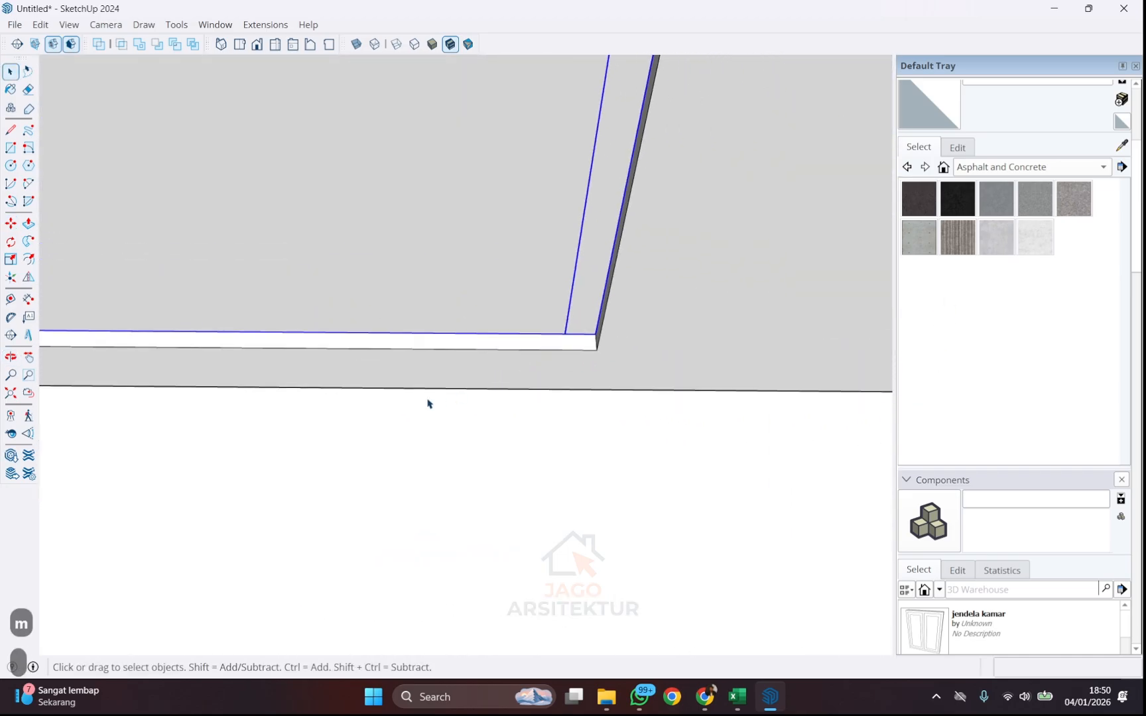
- Copy the window sash with its glass 500 mm sideways into the empty frame opening beside it, matching the lower corners
scroll(489, 410, "up", 8)
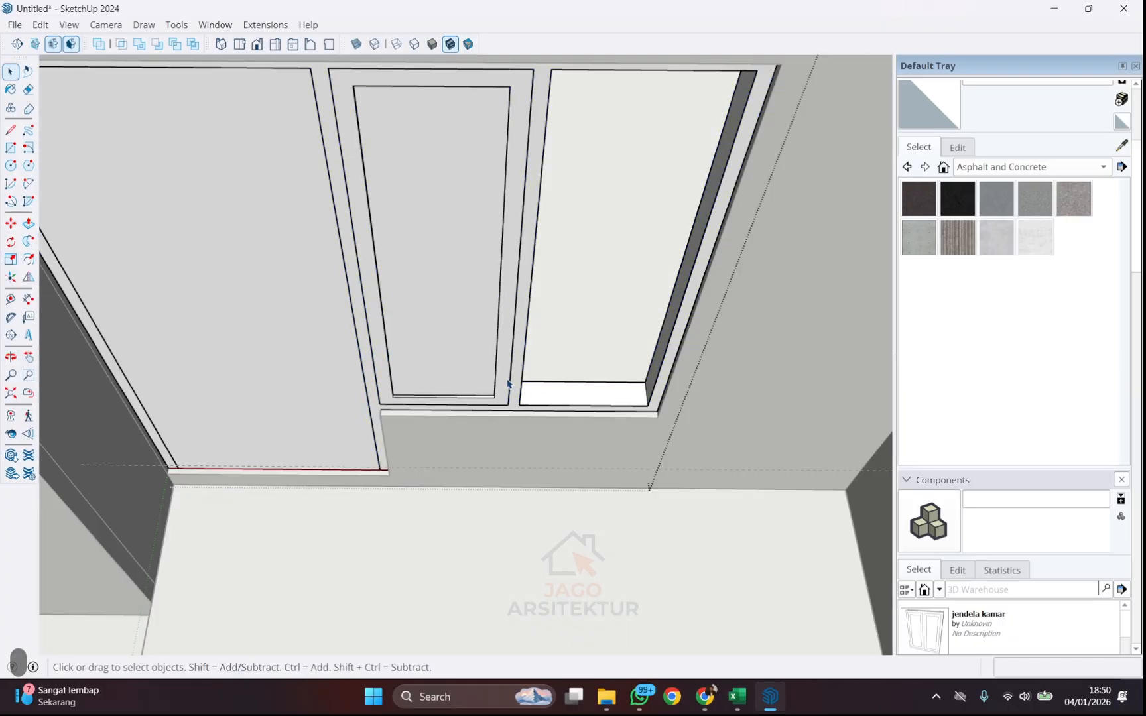
scroll(508, 383, "up", 2)
left_click(494, 376)
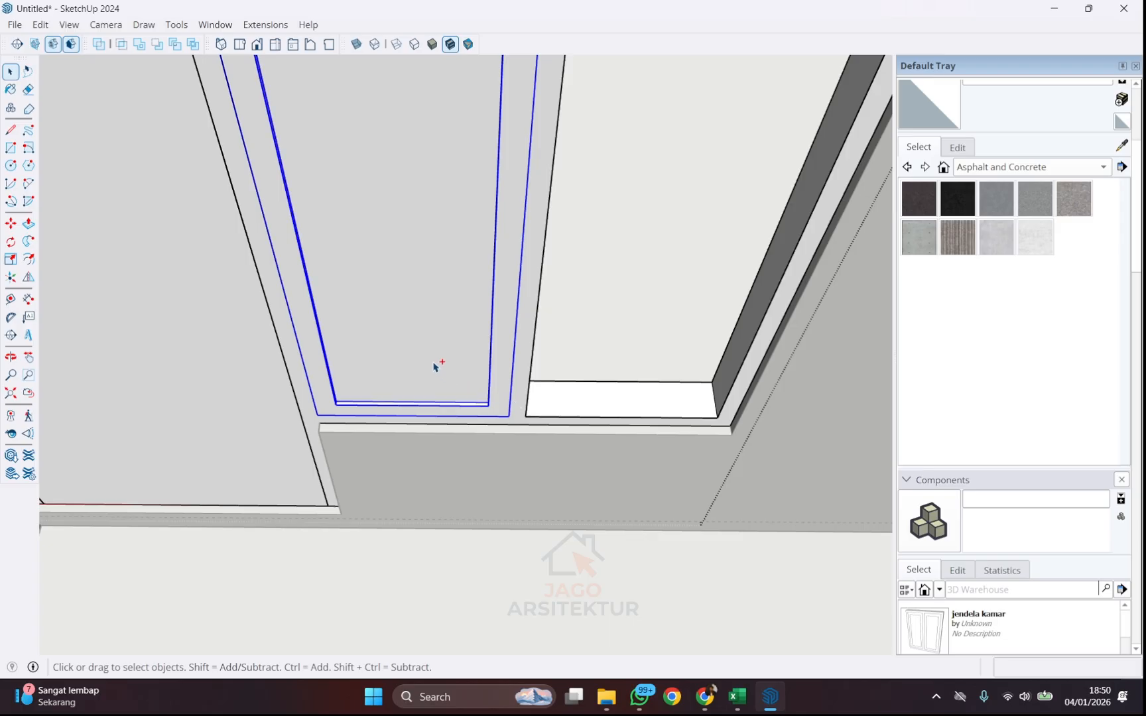
key("m")
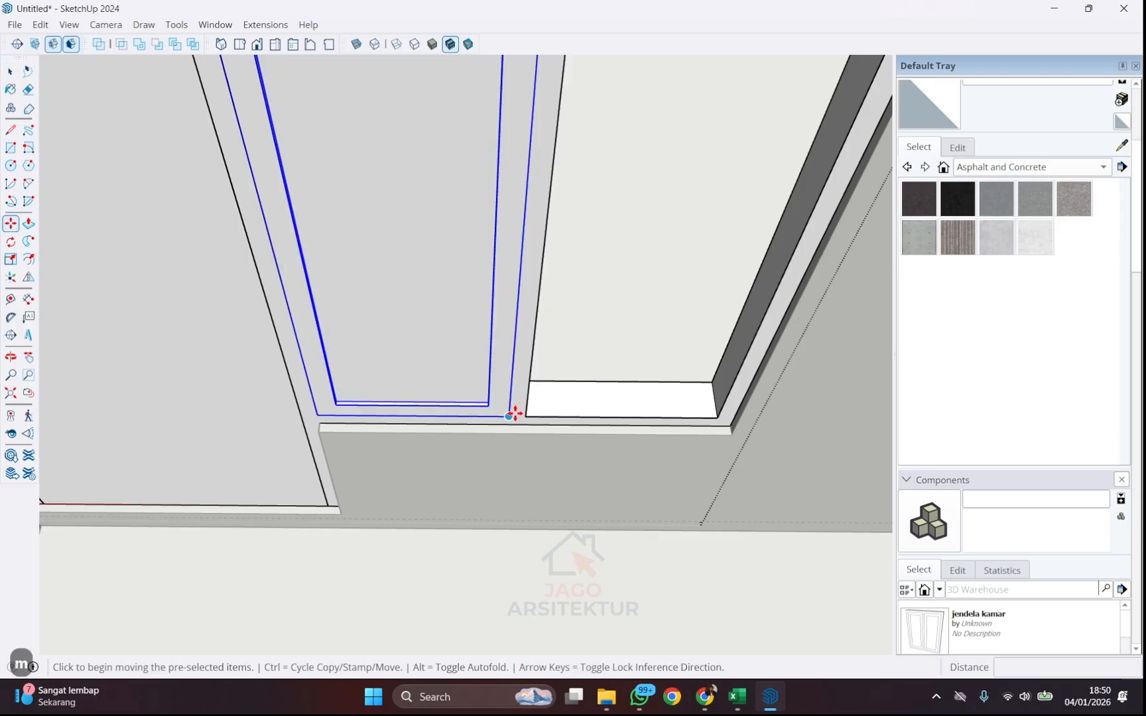
left_click(509, 413)
key("ctrl")
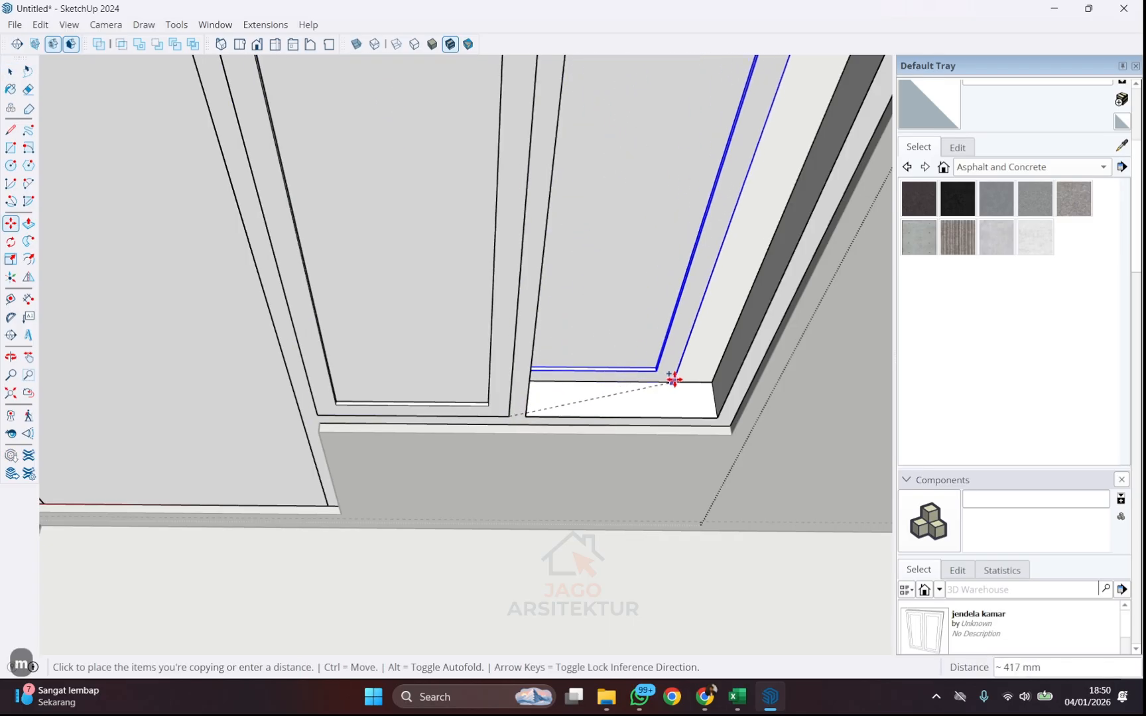
left_click(714, 417)
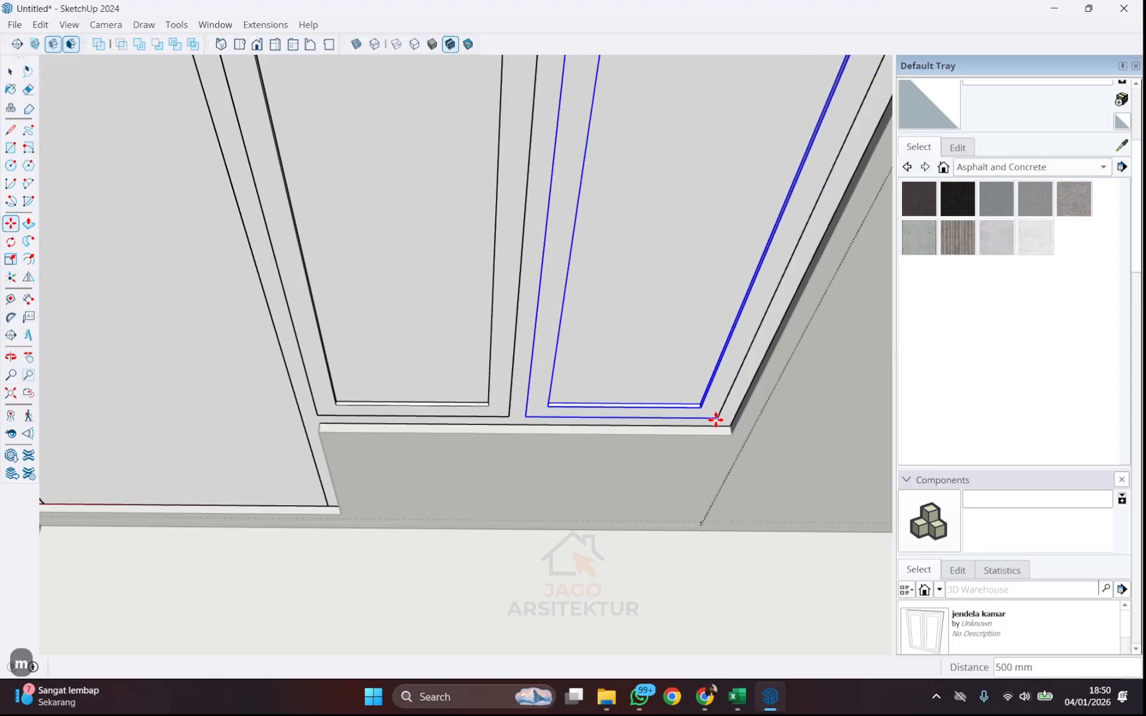
key("space")
- Examine the front entrance door and windows and the whole house model from several sides
scroll(404, 438, "down", 8)
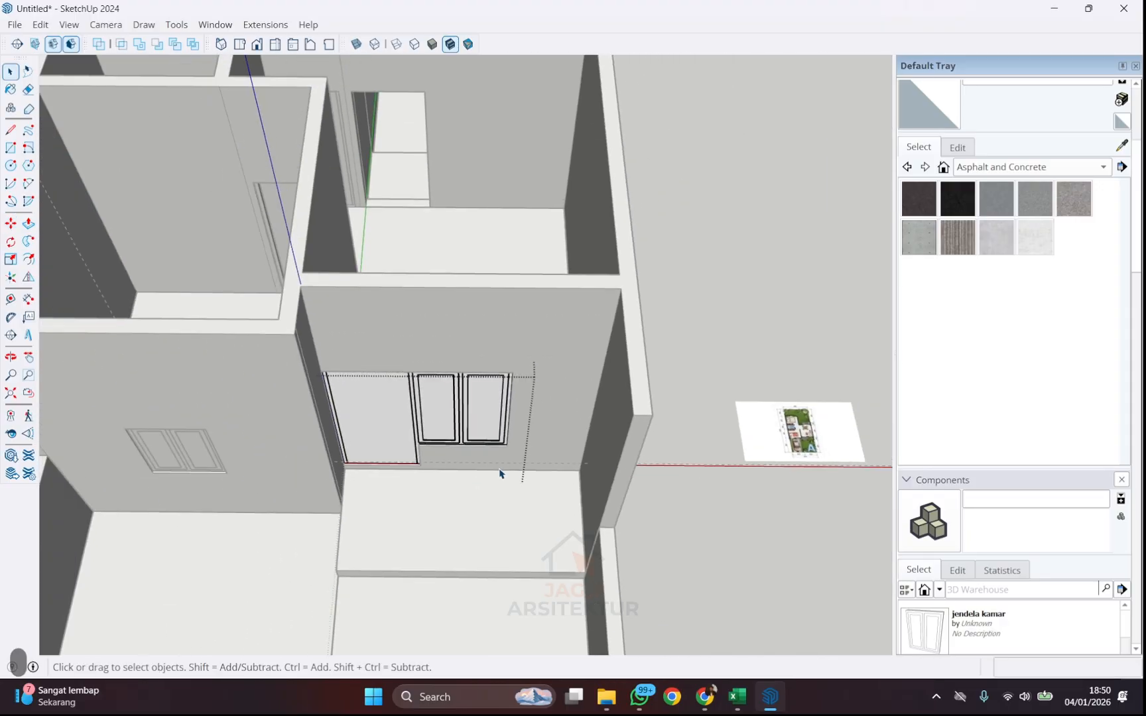
middle_click_drag(501, 472, 696, 277)
scroll(637, 400, "down", 3)
middle_click_drag(608, 399, 434, 451)
middle_click_drag(431, 398, 508, 249)
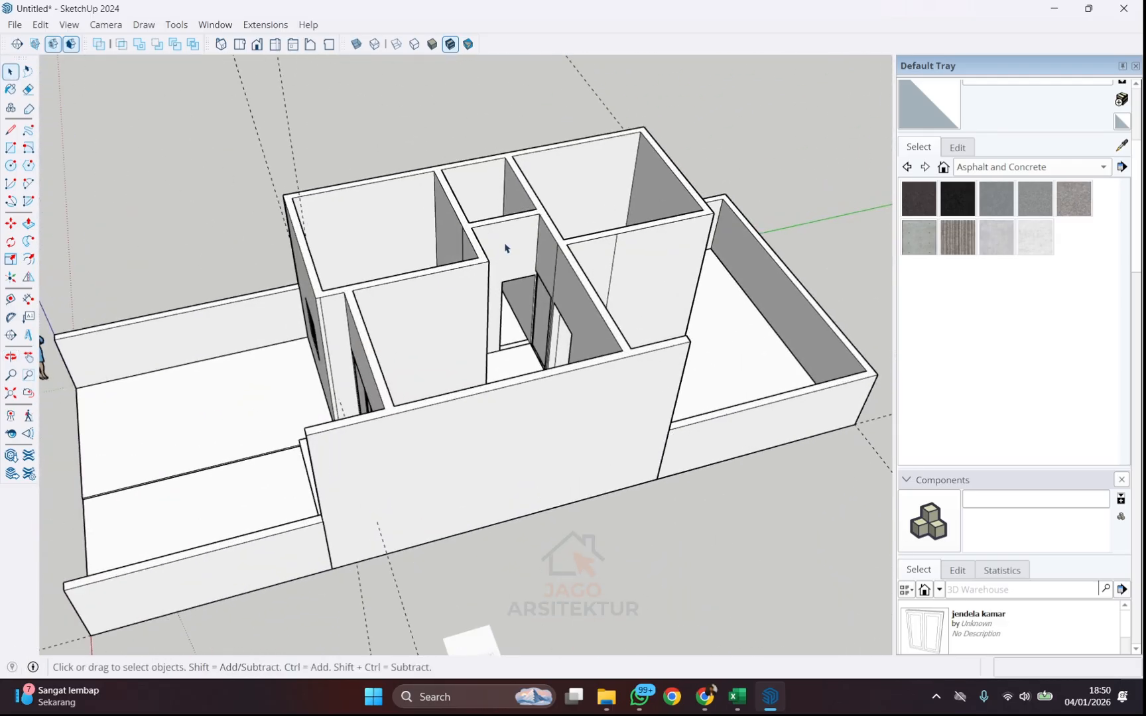
scroll(527, 316, "up", 5)
scroll(582, 358, "down", 3)
middle_click_drag(452, 354, 534, 289)
scroll(680, 331, "down", 3)
scroll(548, 334, "up", 5)
scroll(547, 334, "up", 1)
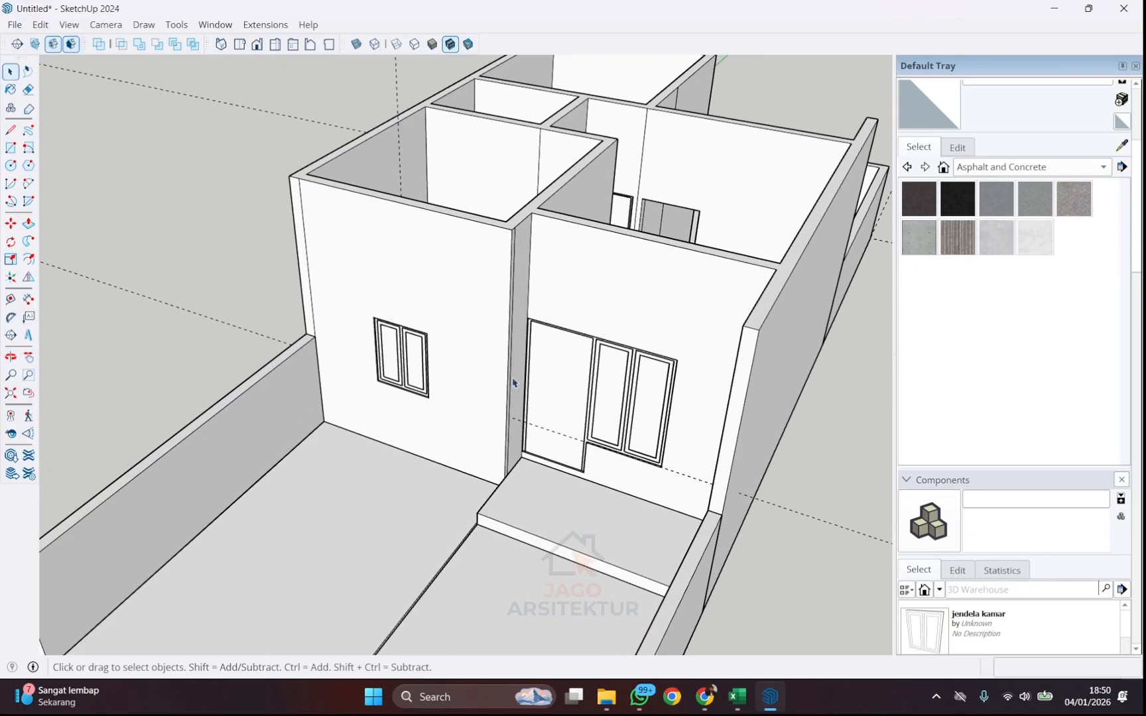
scroll(489, 404, "down", 4)
scroll(540, 302, "up", 2)
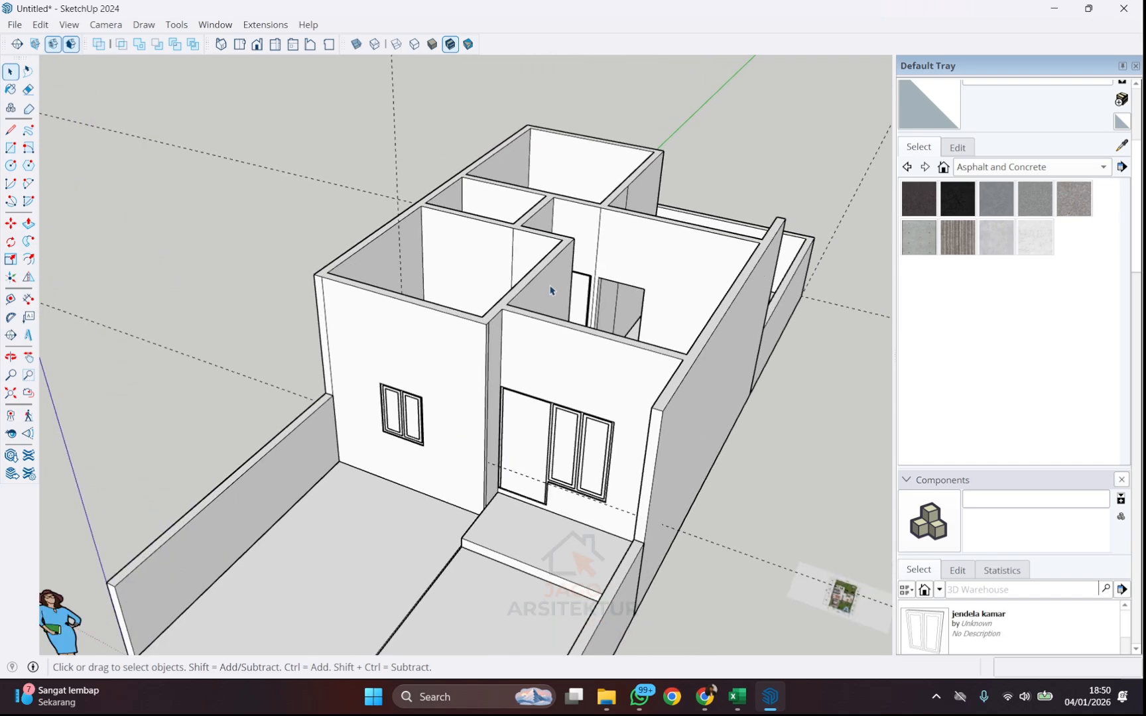
middle_click_drag(549, 290, 674, 281)
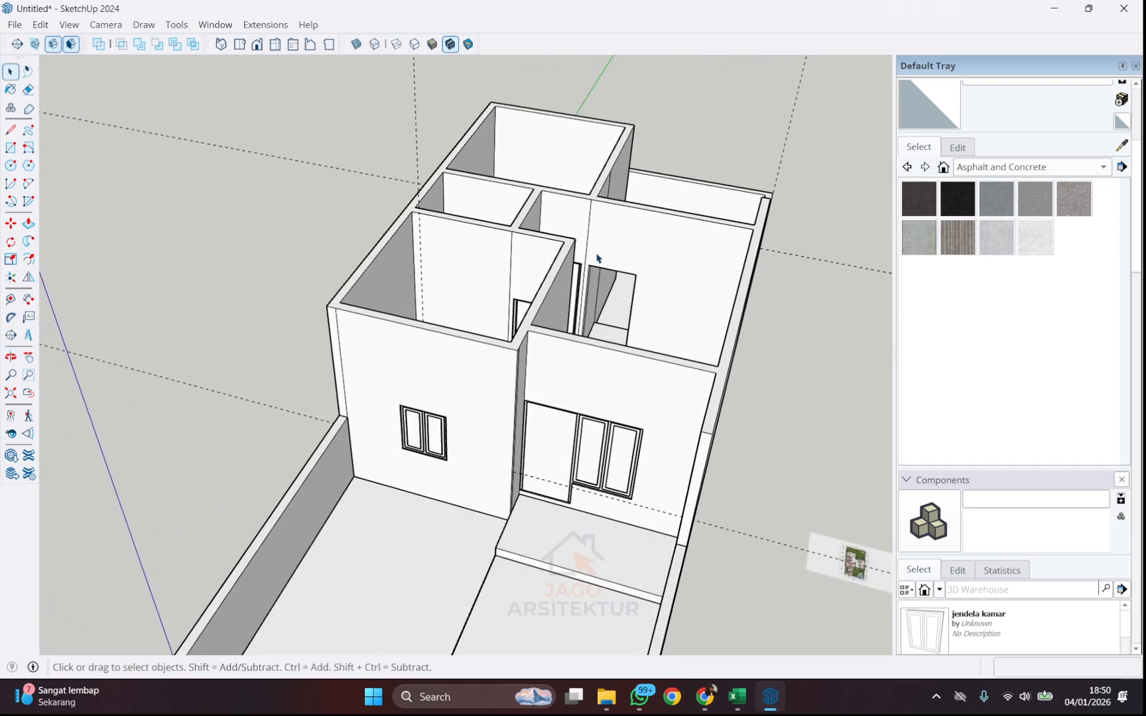
scroll(597, 258, "down", 3)
middle_click_drag(529, 254, 565, 205)
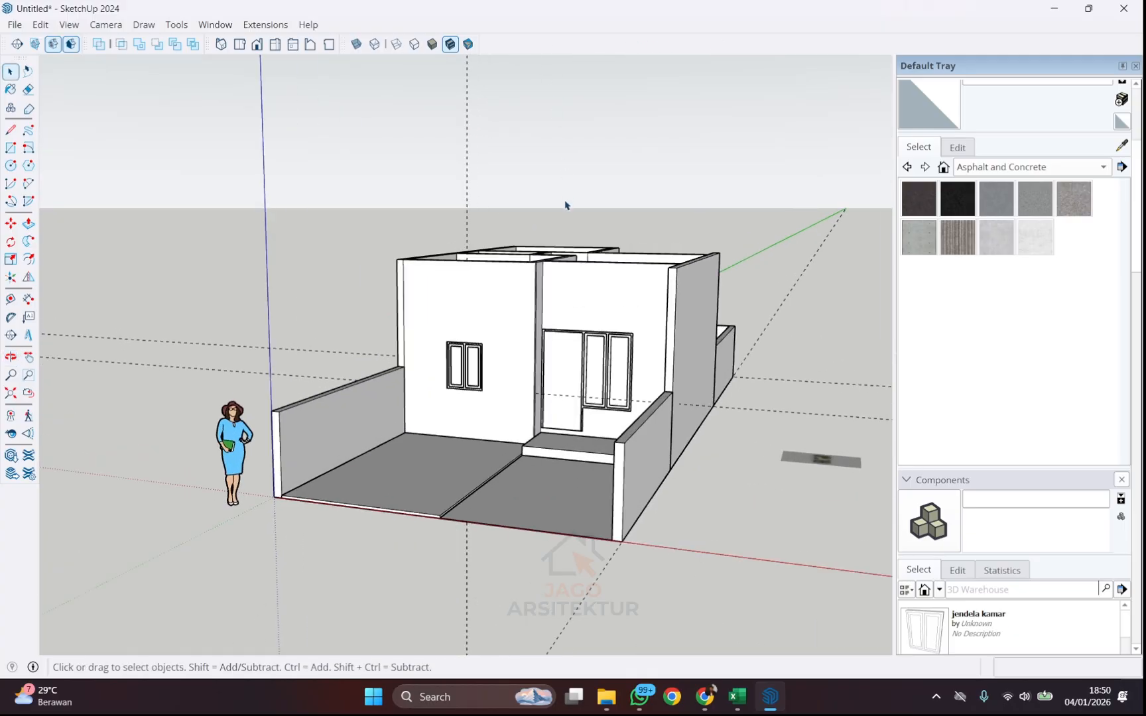